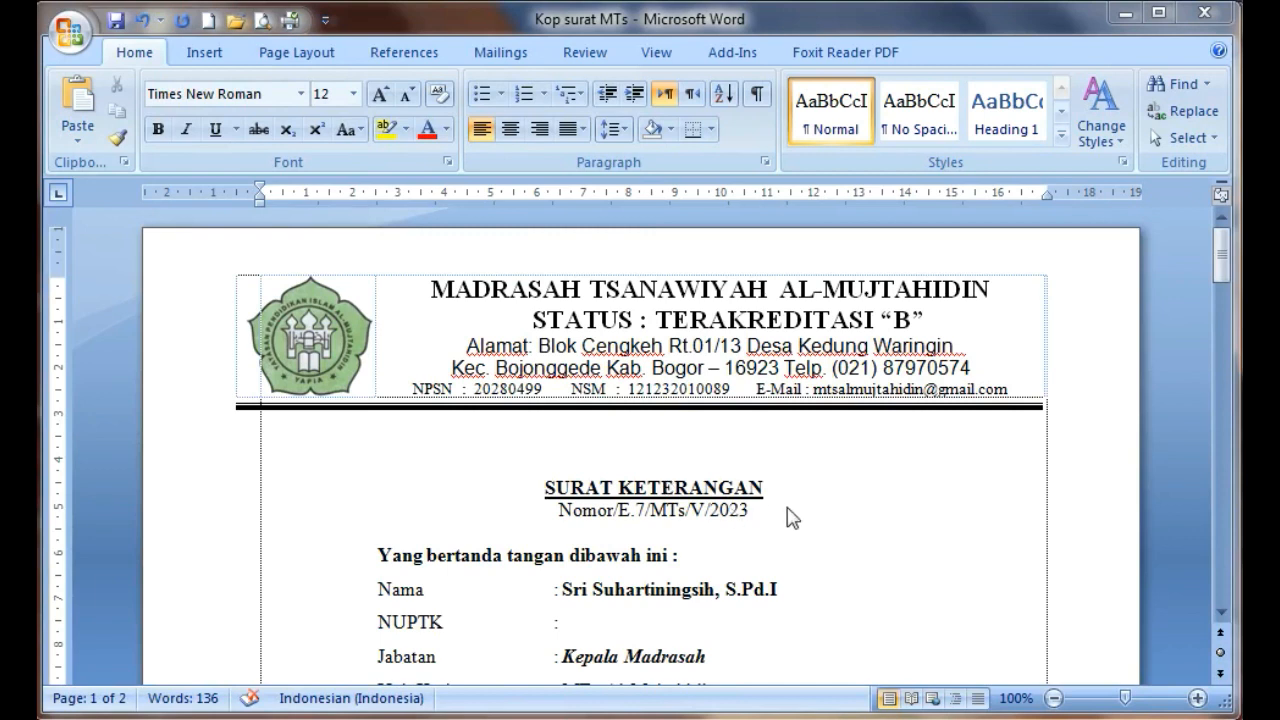
Create a new blank document and set its margins to 1 cm top, 2 cm bottom and 2 cm right
mouse_move(1222, 262)
left_mouse_down()
mouse_move(1224, 379)
mouse_move(1224, 256)
left_mouse_up()
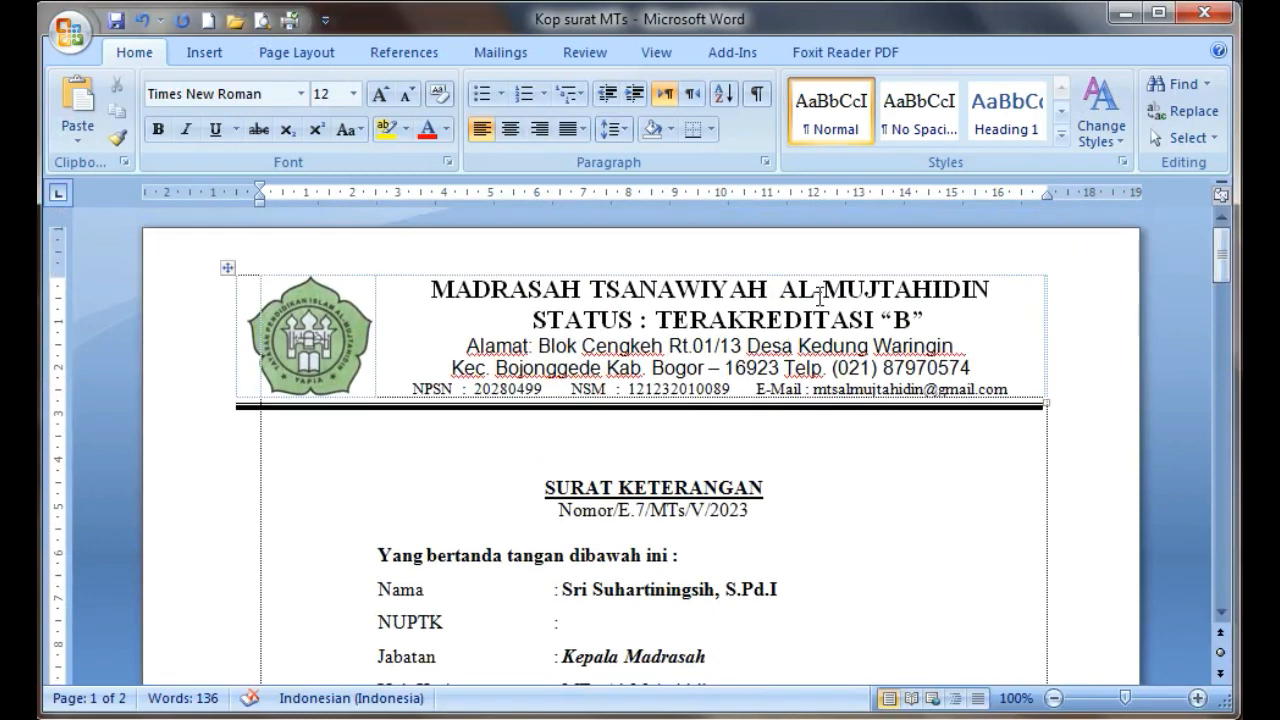
key("ctrl+n")
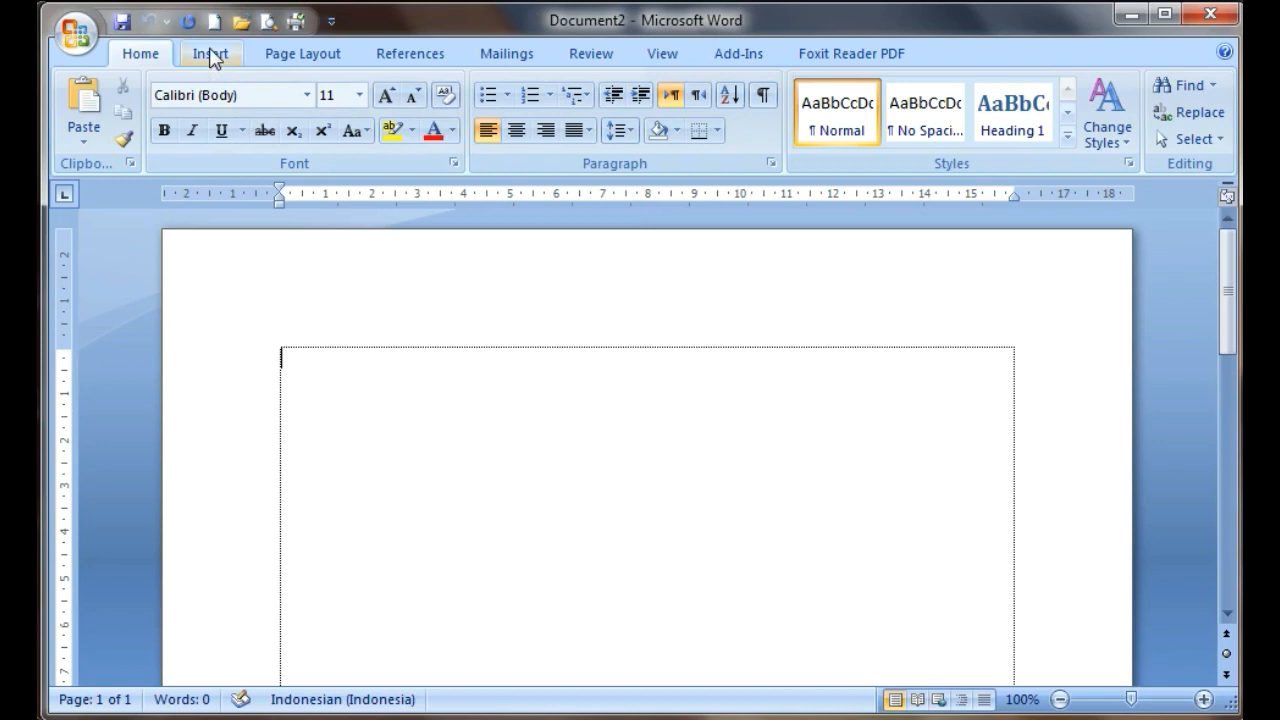
left_click(297, 60)
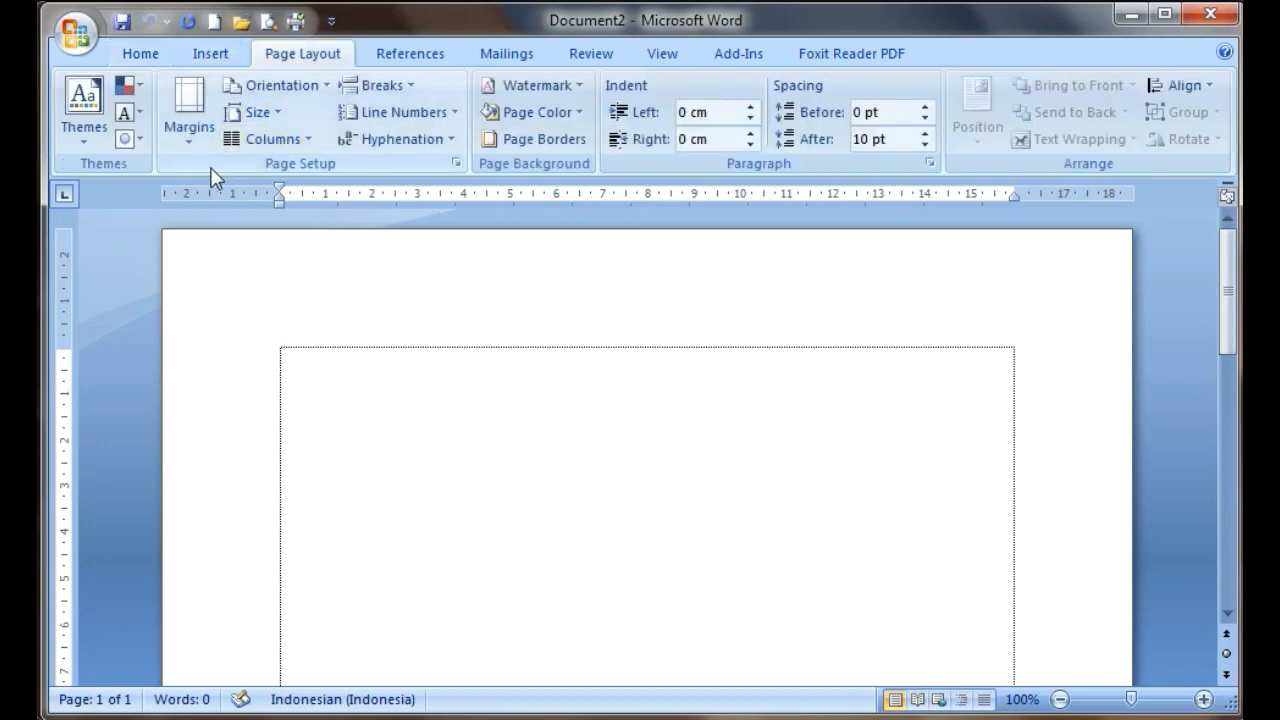
left_click(190, 145)
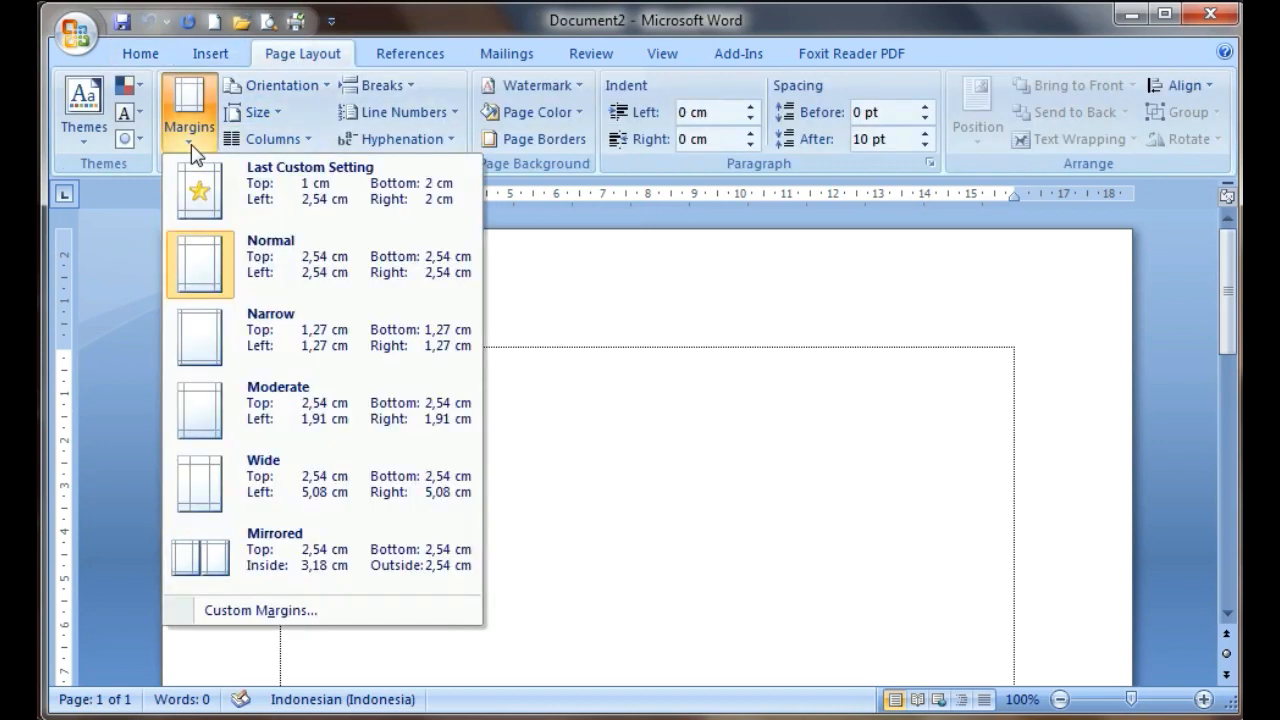
left_click(262, 609)
left_click_drag(524, 130, 501, 122)
type("1")
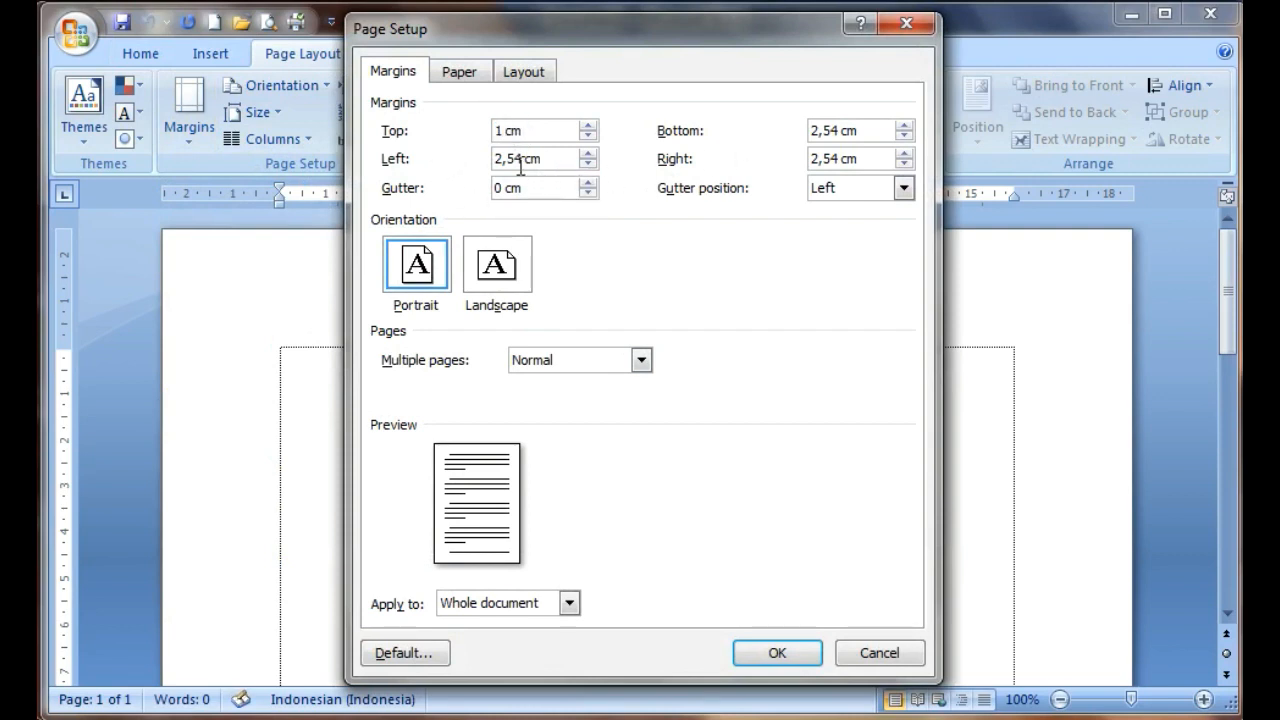
left_click(818, 130)
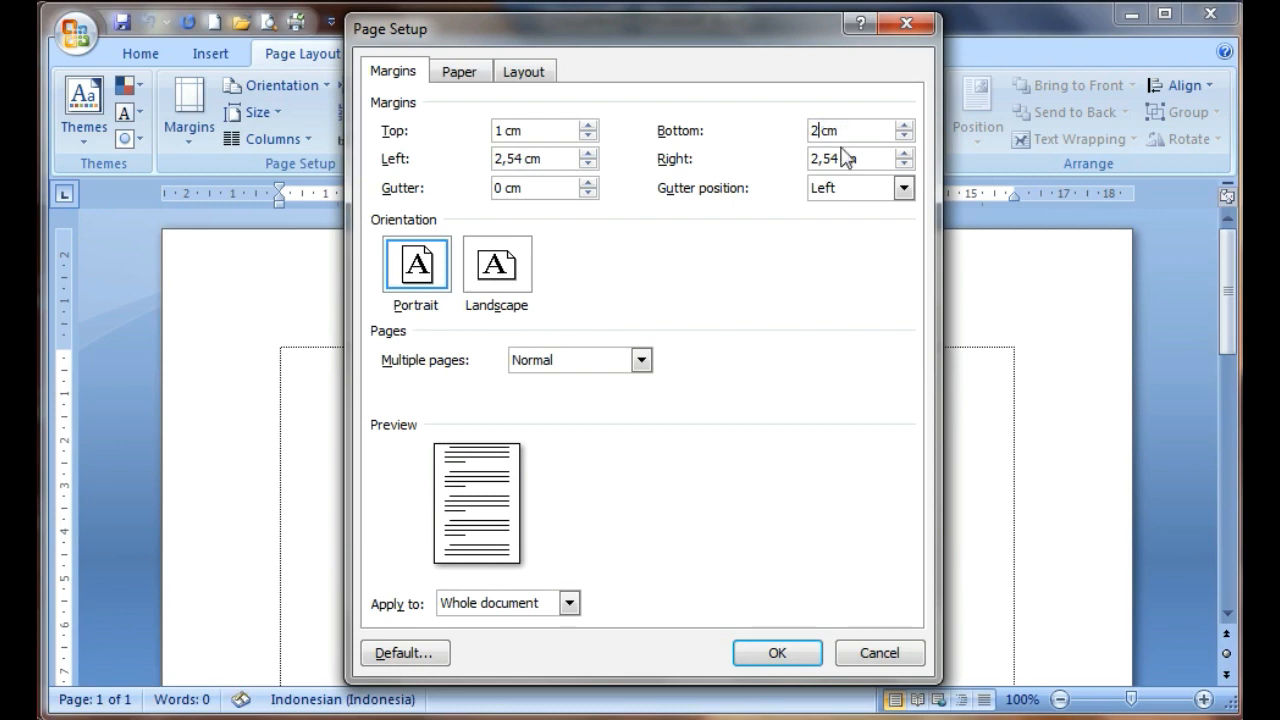
left_click(903, 164)
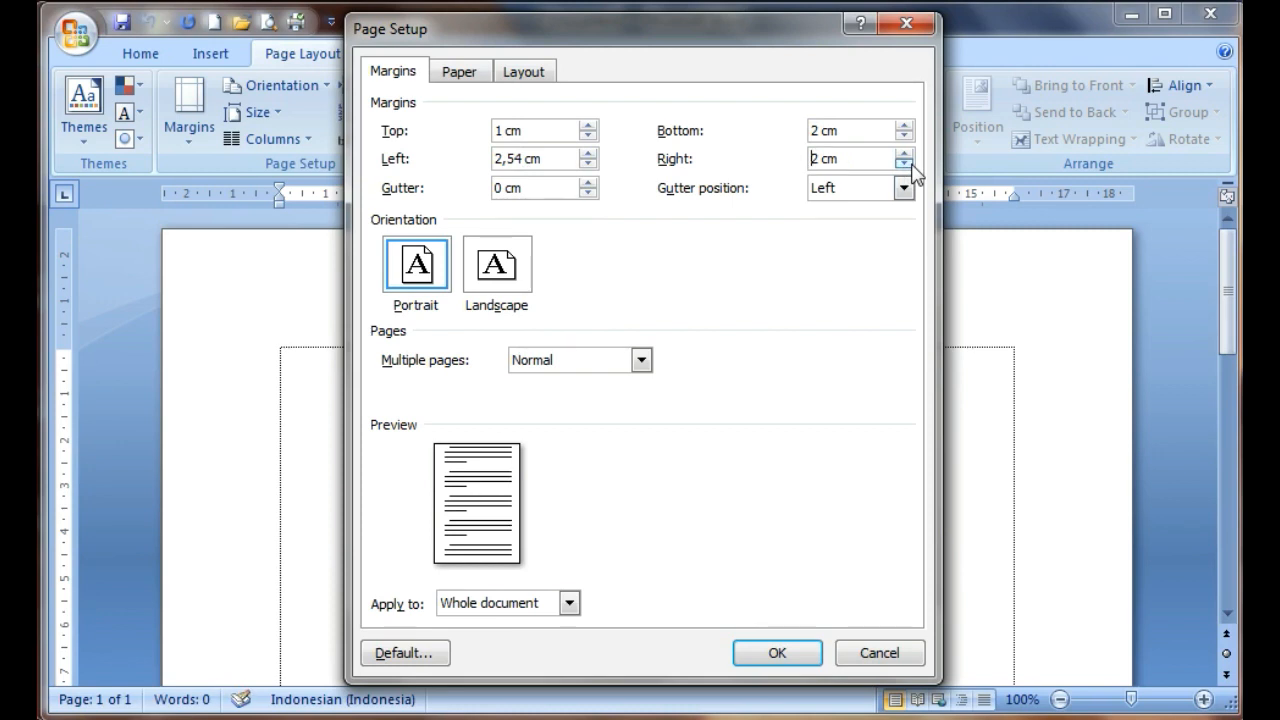
left_click(776, 654)
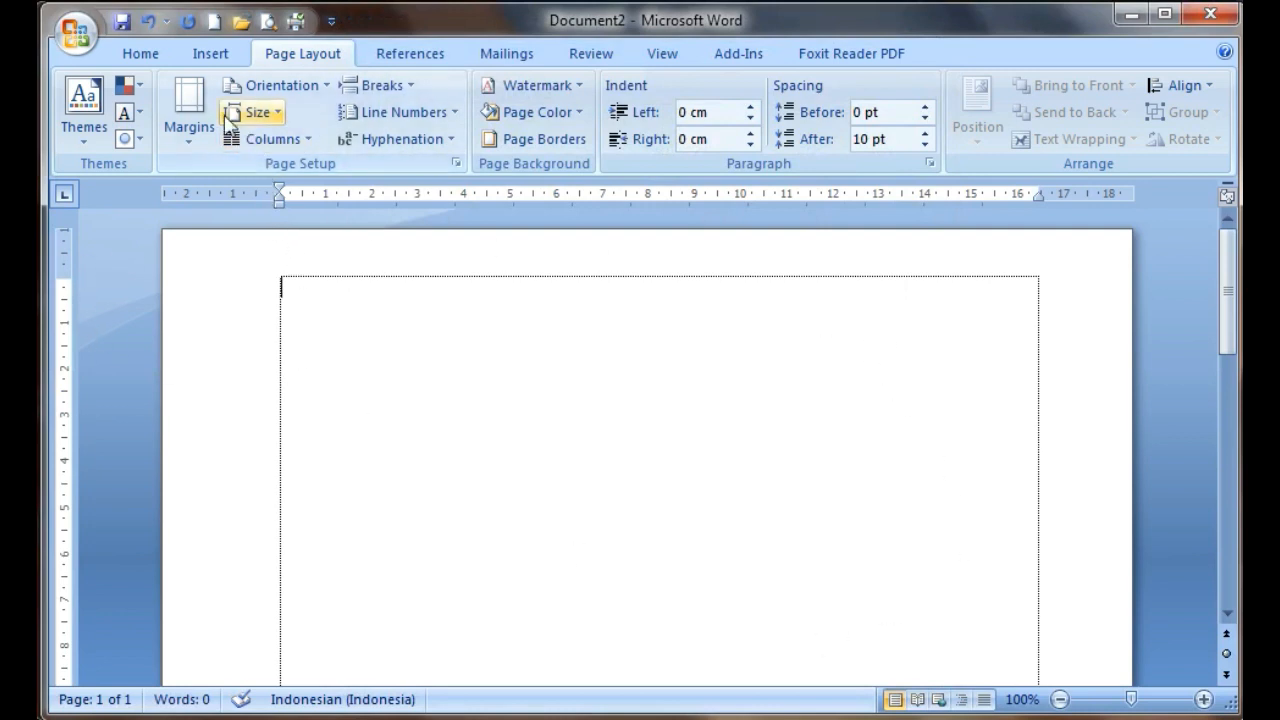
Insert a table with two columns and one row, narrow the first column and extend the second to the page's right margin
left_click(211, 60)
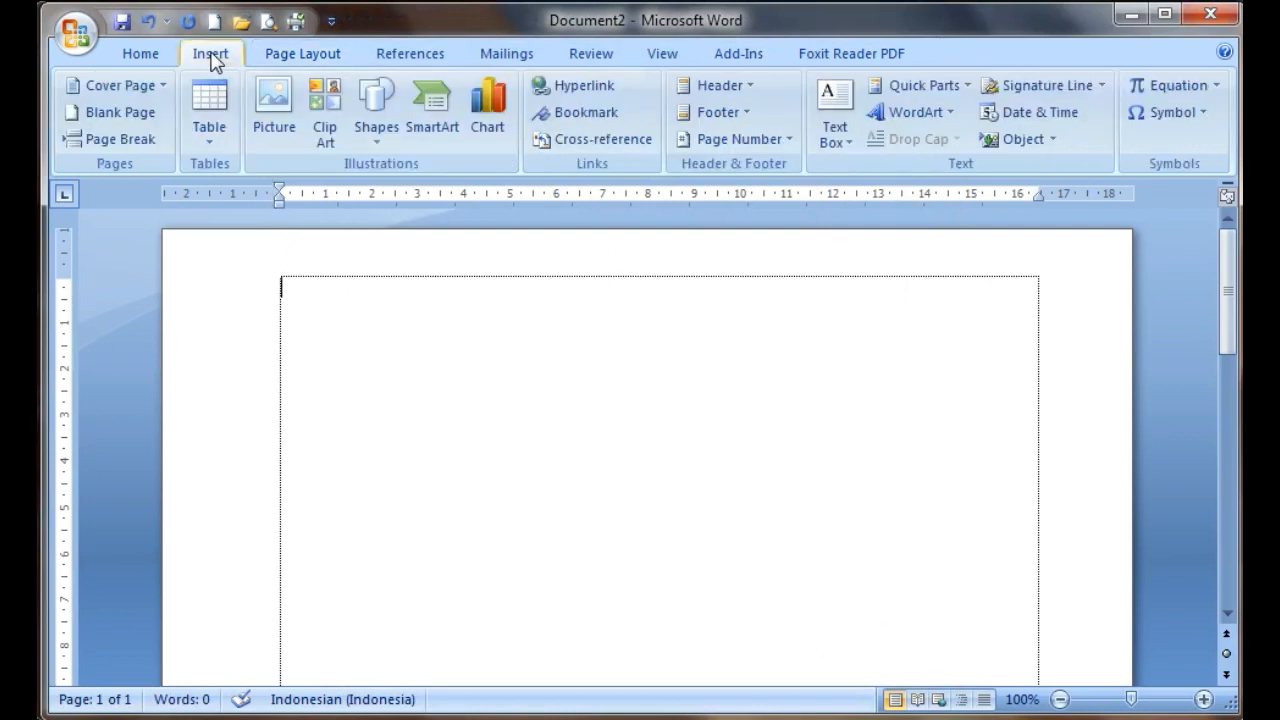
left_click(209, 146)
left_click(220, 194)
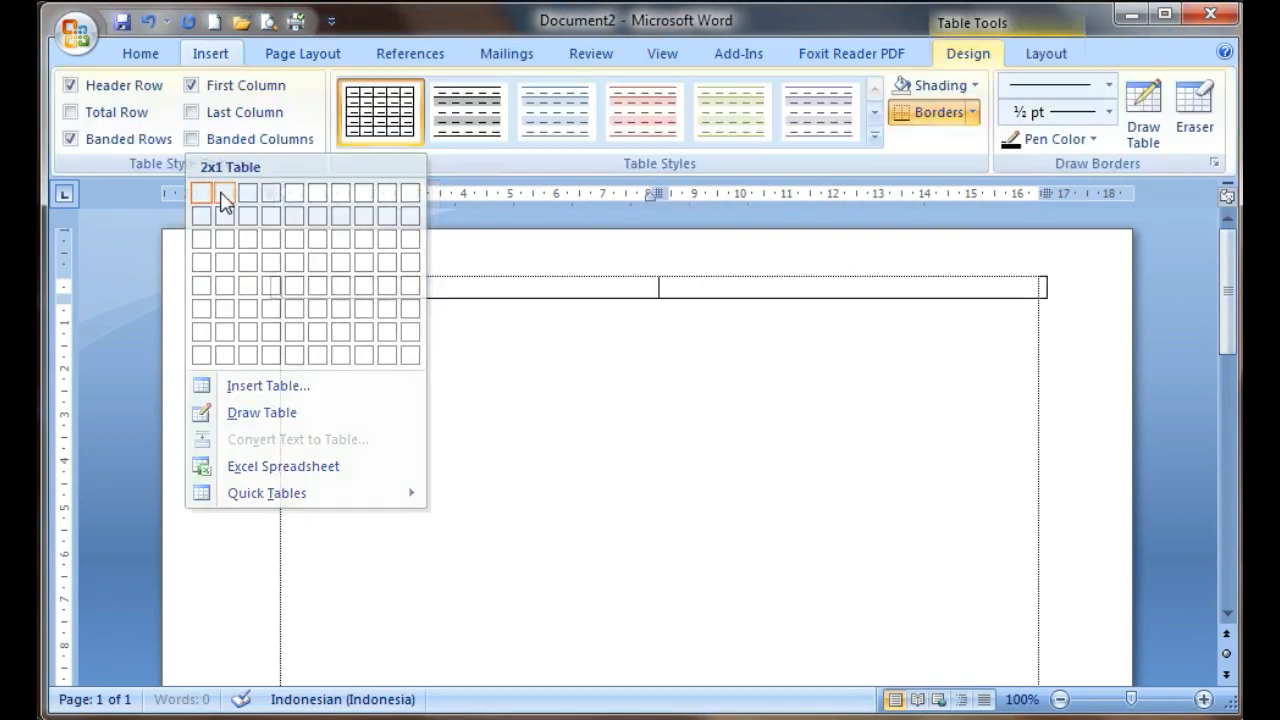
left_click_drag(666, 193, 408, 223)
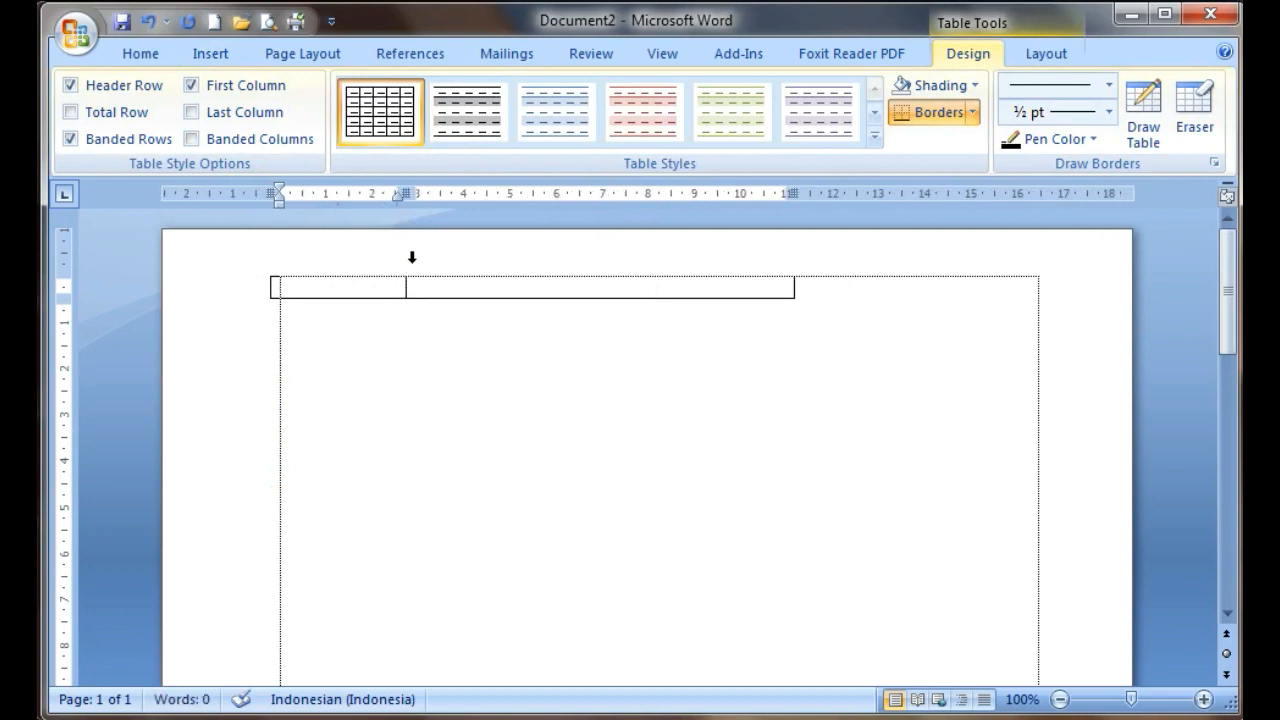
left_click_drag(790, 193, 1041, 193)
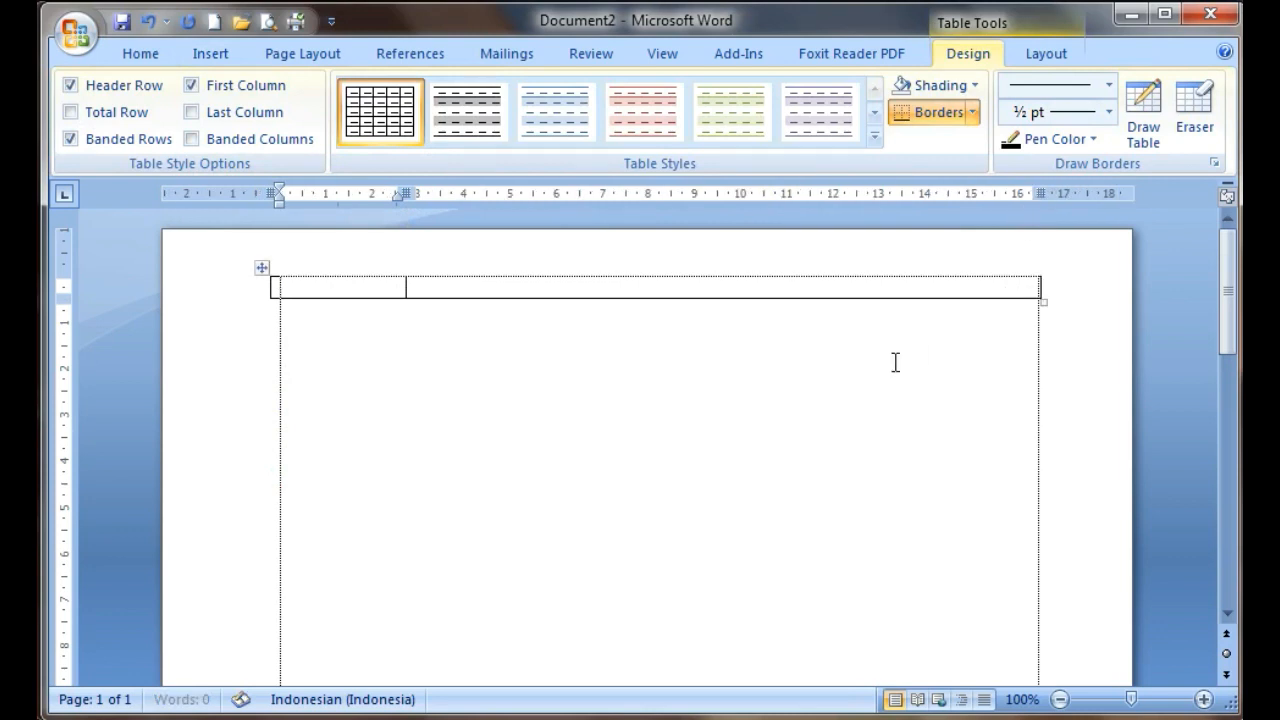
Remove all borders from the two-column table
left_click(262, 270)
left_click(433, 373)
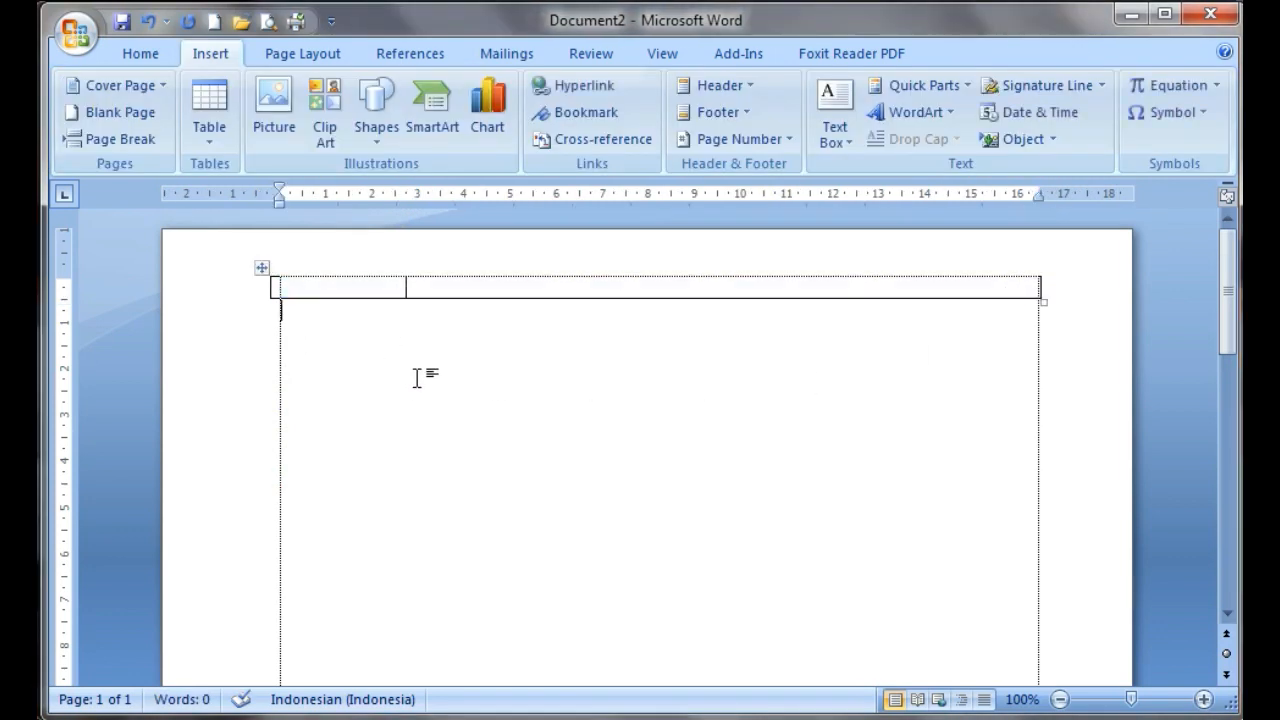
left_click(266, 270)
left_click(403, 371)
left_click(334, 292)
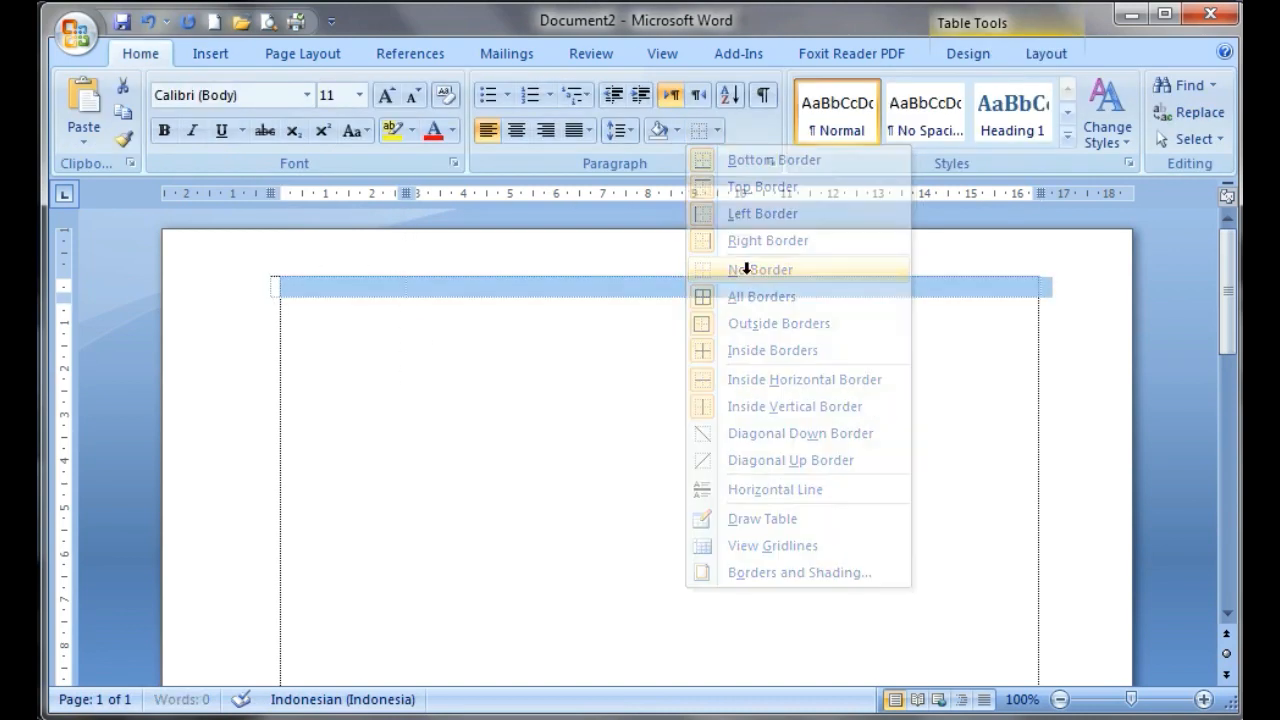
left_click(745, 268)
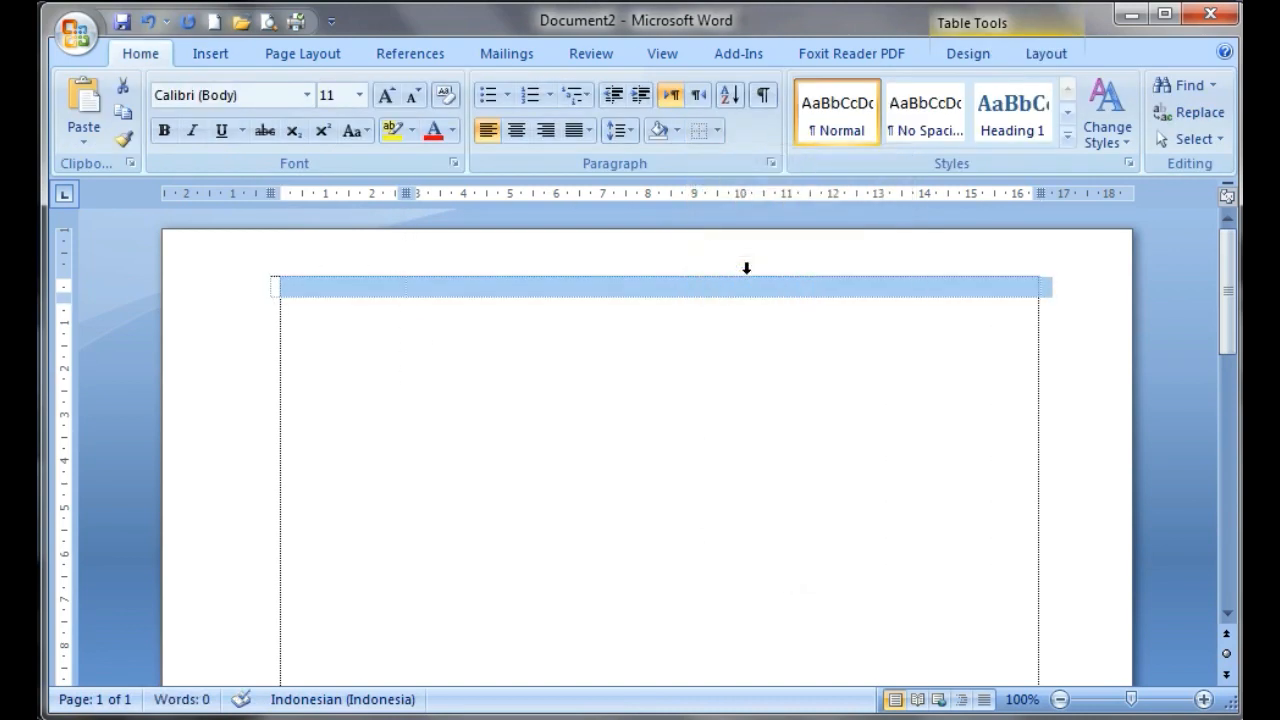
left_click(560, 366)
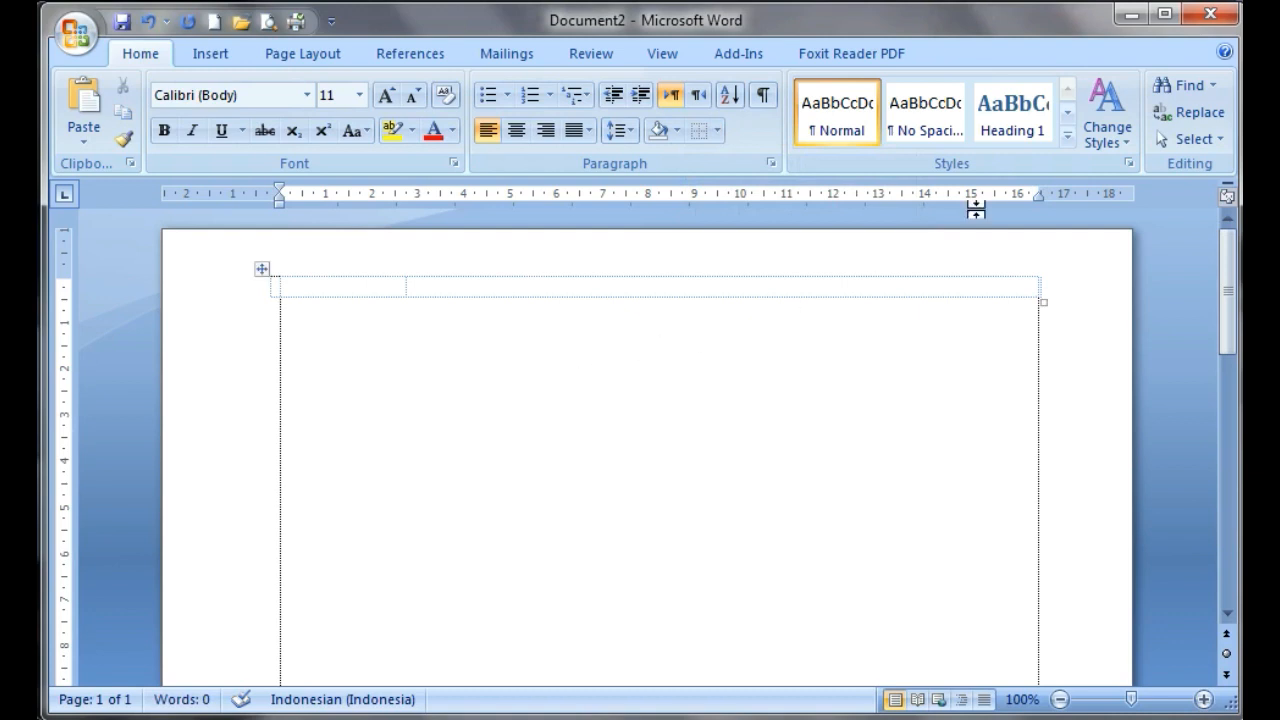
Apply the No Spacing style to the paragraph below the table and to both table cells
left_click(925, 128)
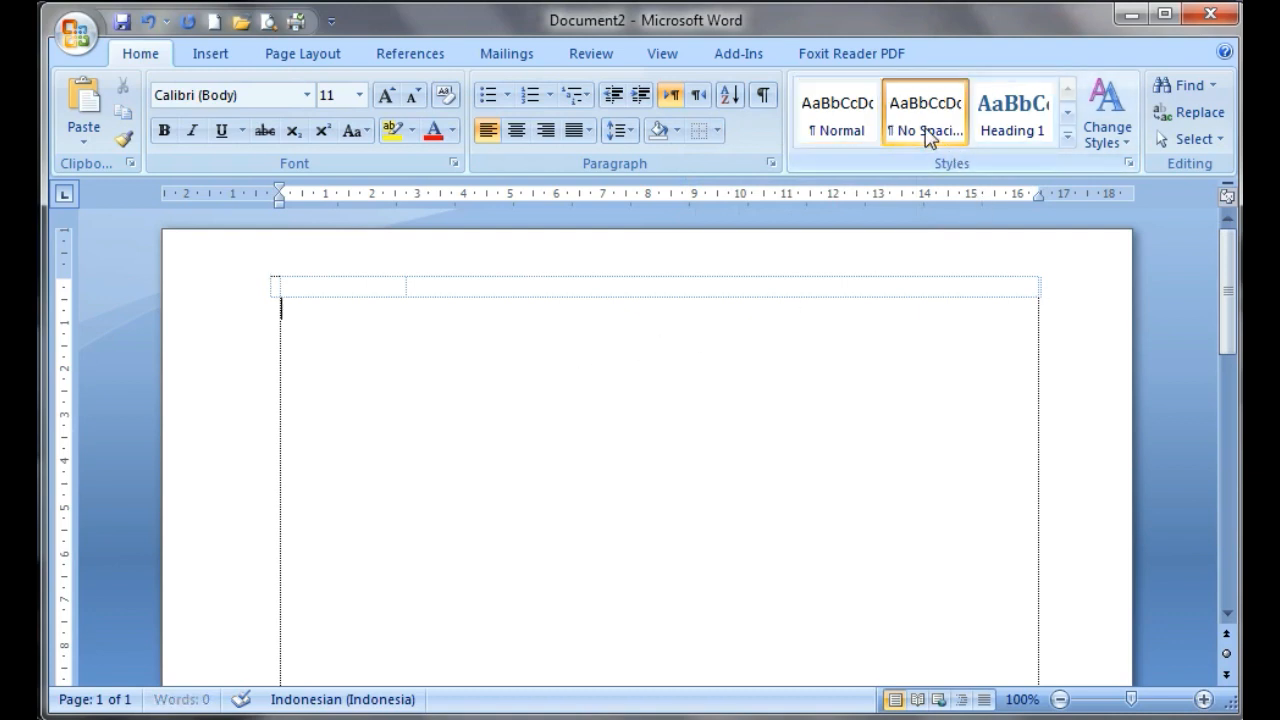
left_click(617, 287)
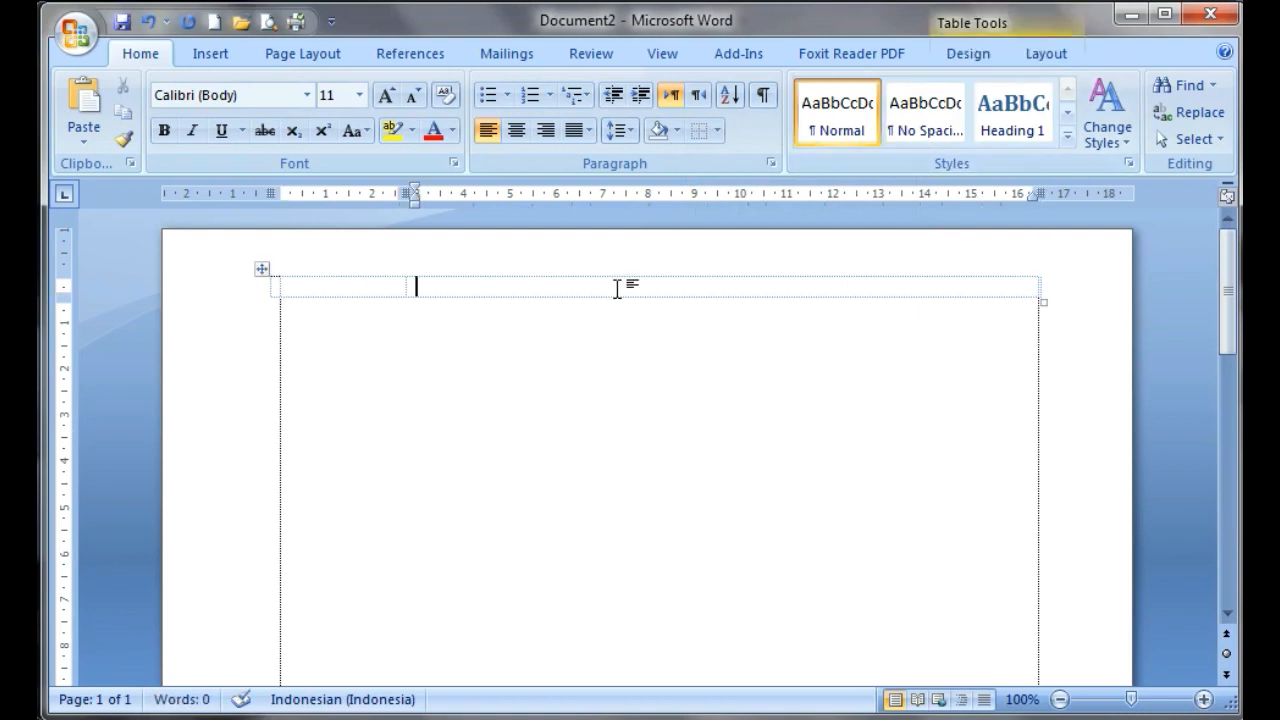
left_click(921, 121)
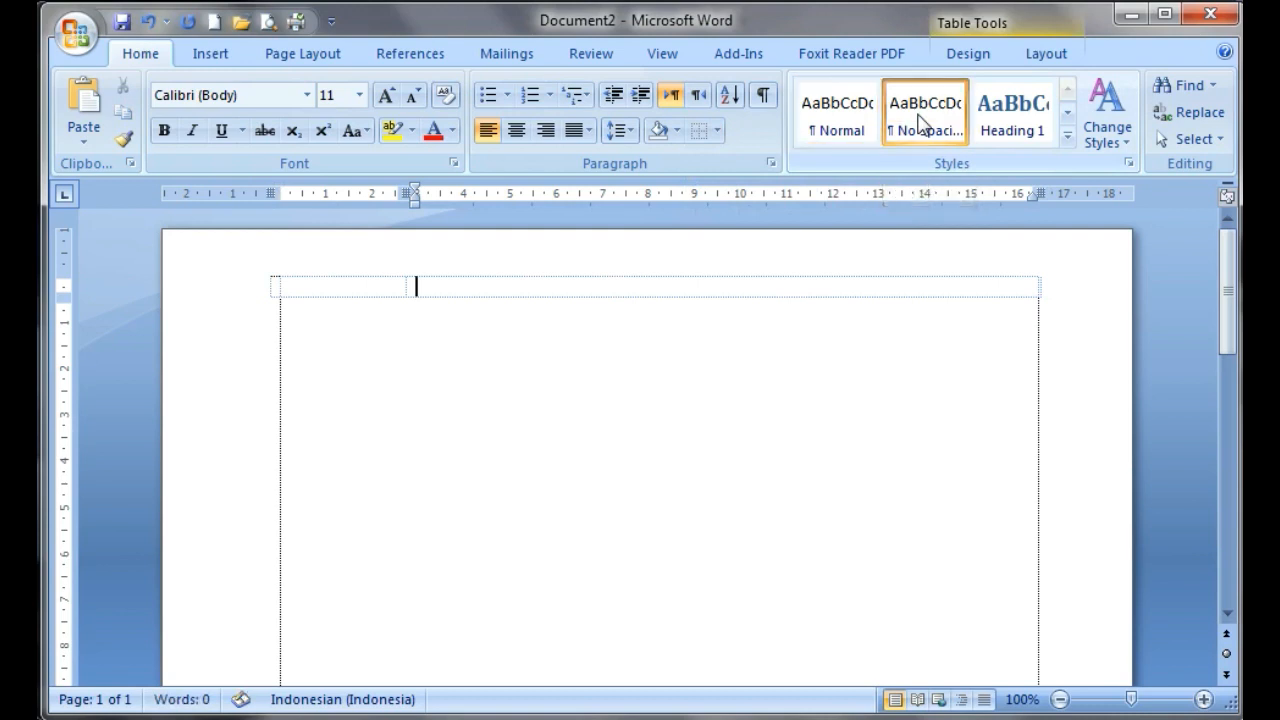
left_click(341, 289)
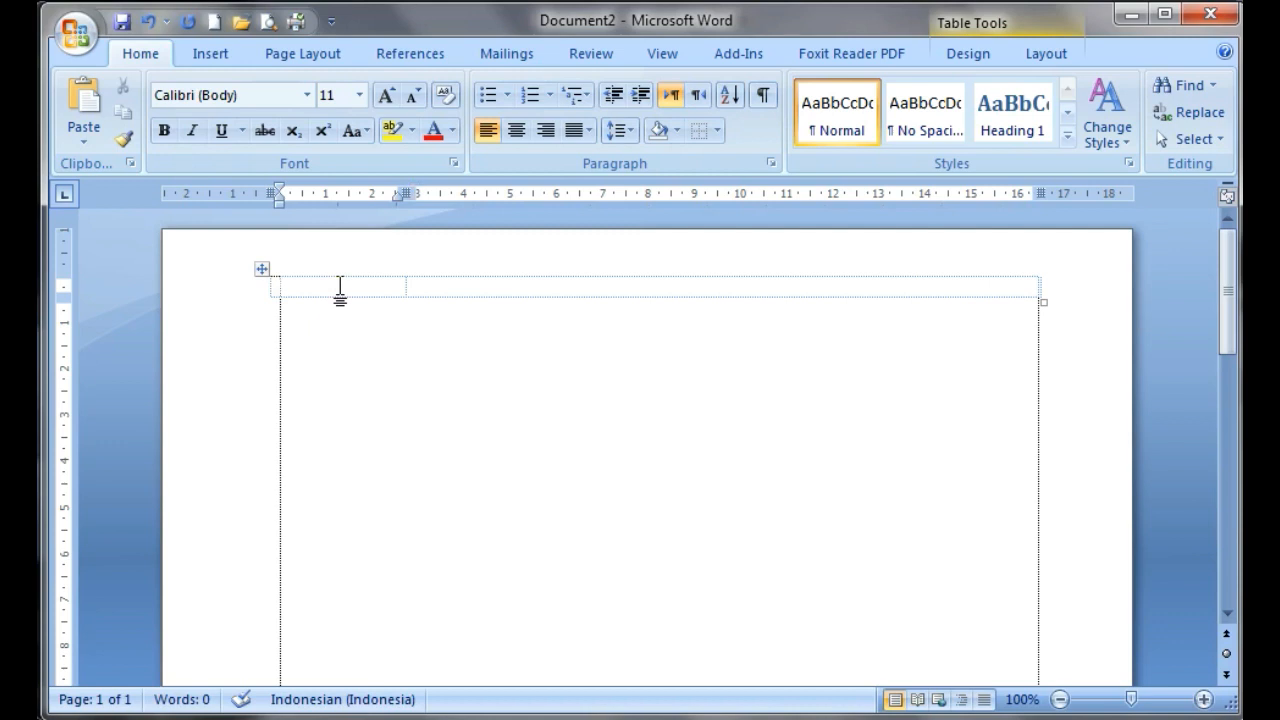
left_click(922, 128)
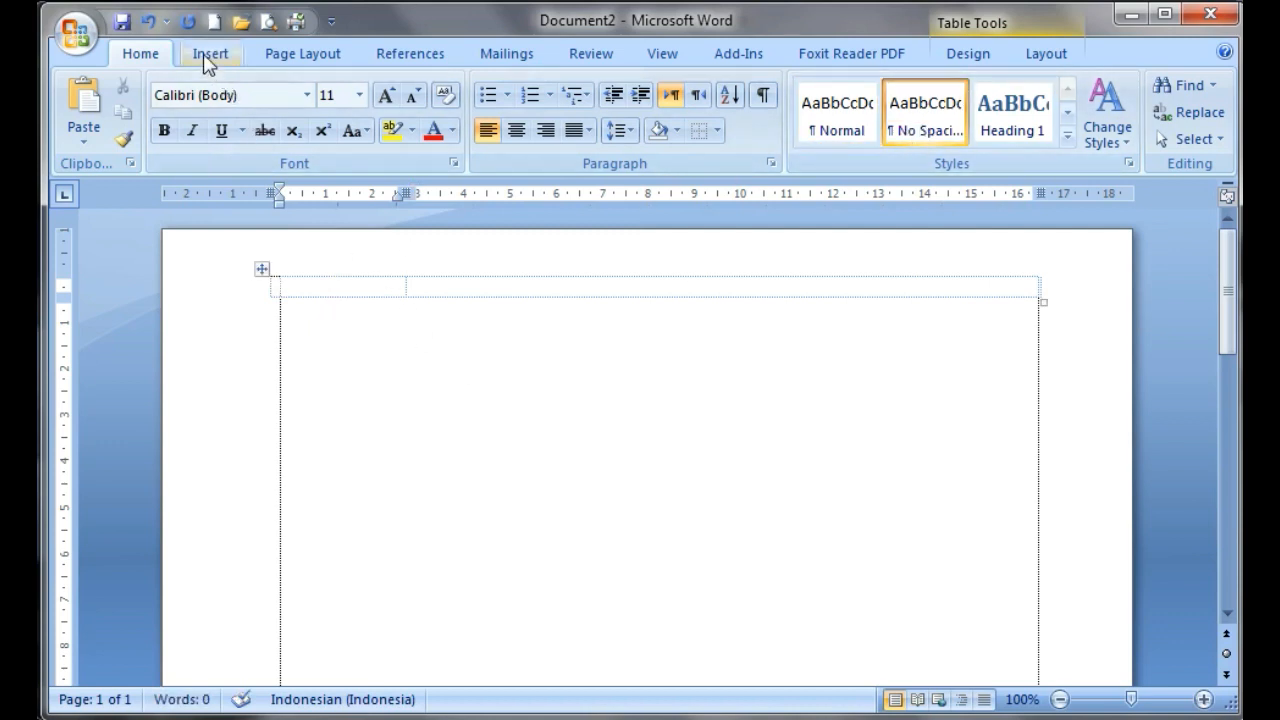
left_click(449, 283)
left_click(323, 291)
left_click(430, 286)
Insert the Logo-SMAM picture from the Downloads folder into the first table cell
left_click(325, 291)
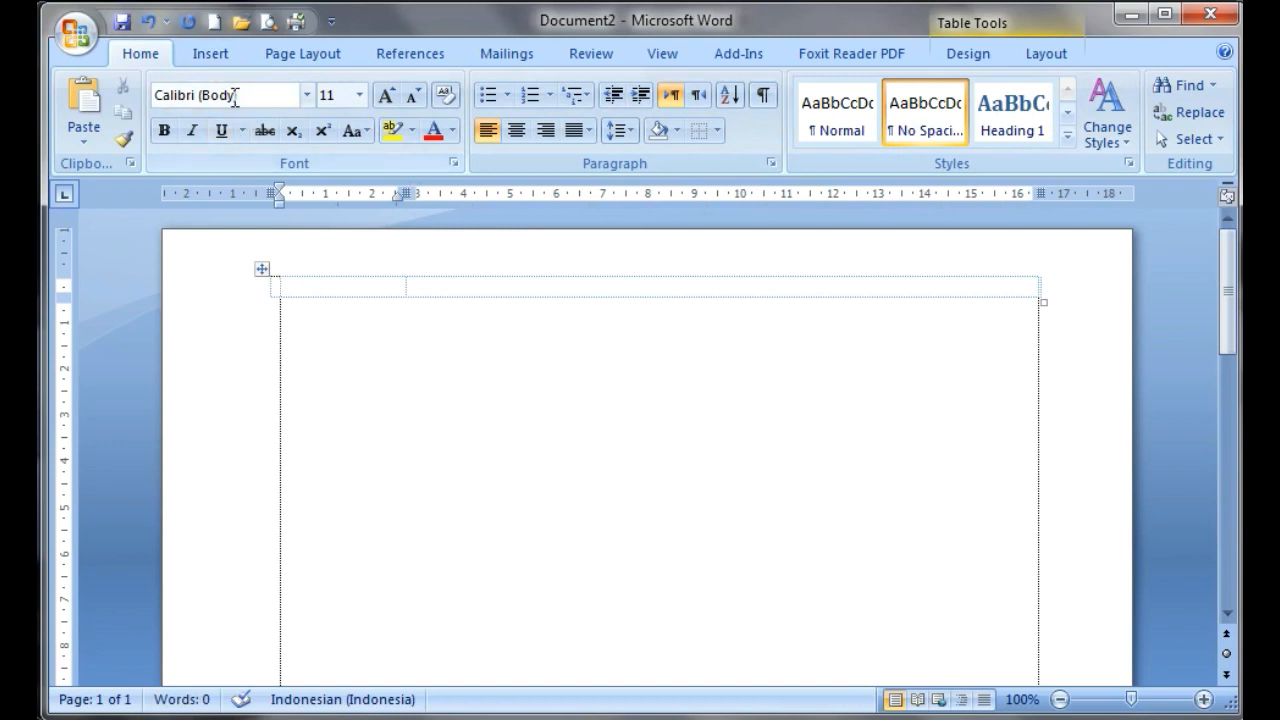
left_click(211, 54)
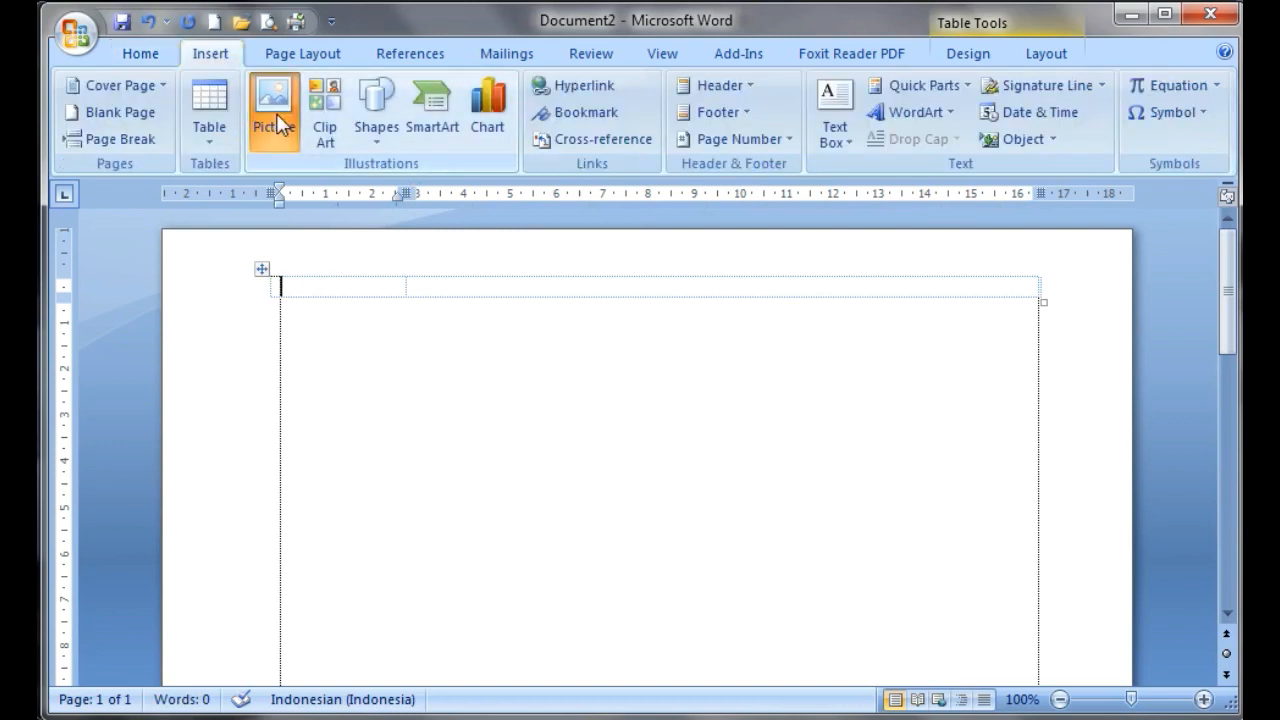
left_click(276, 113)
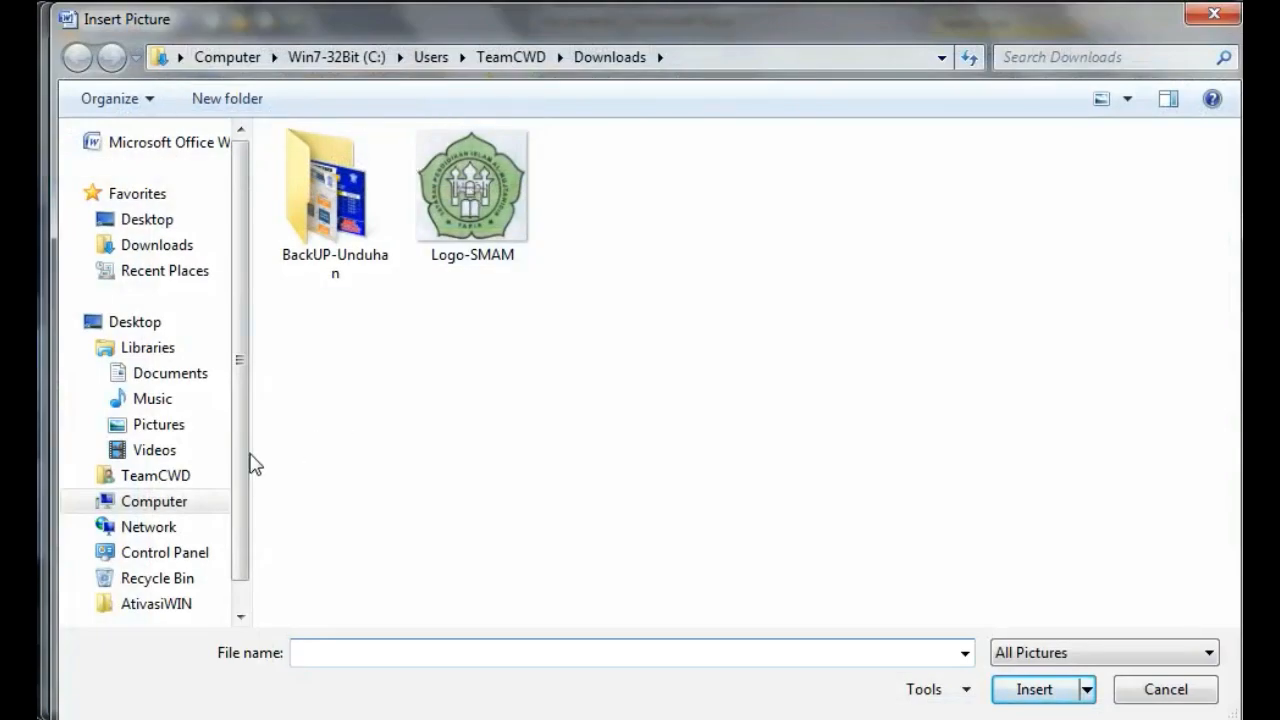
left_click(160, 246)
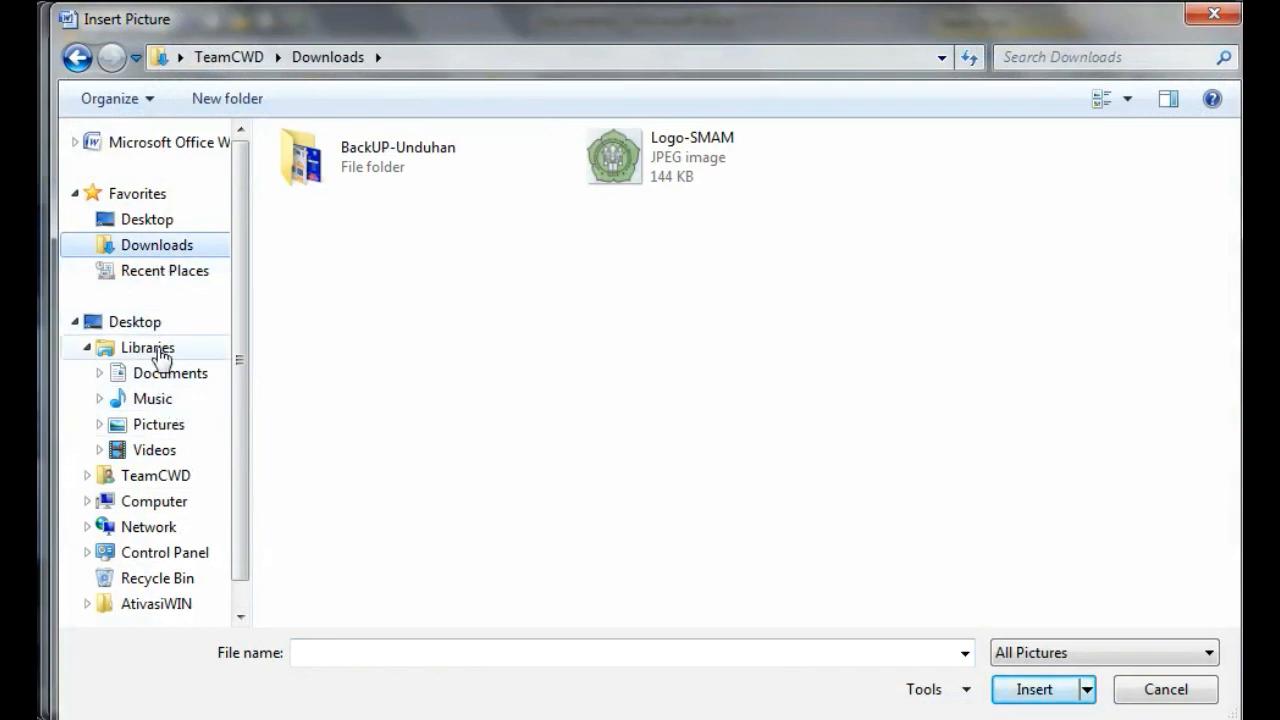
left_click(156, 221)
left_click(158, 249)
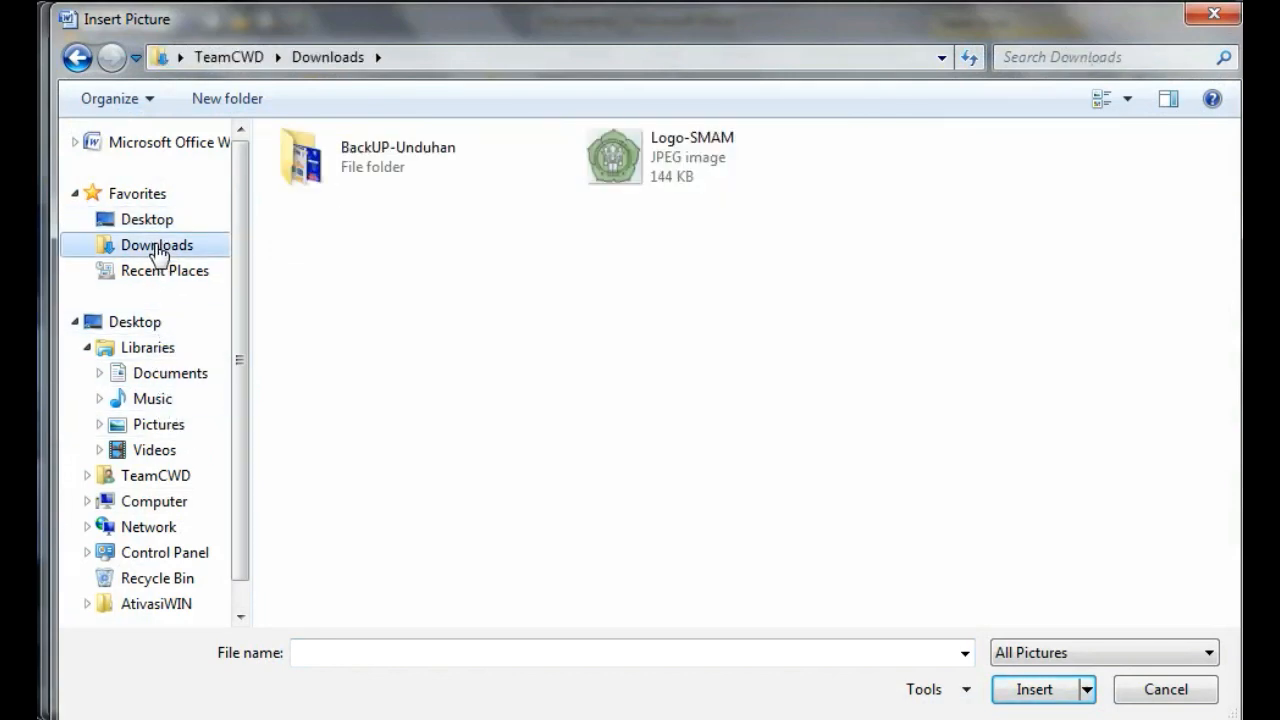
left_click(622, 170)
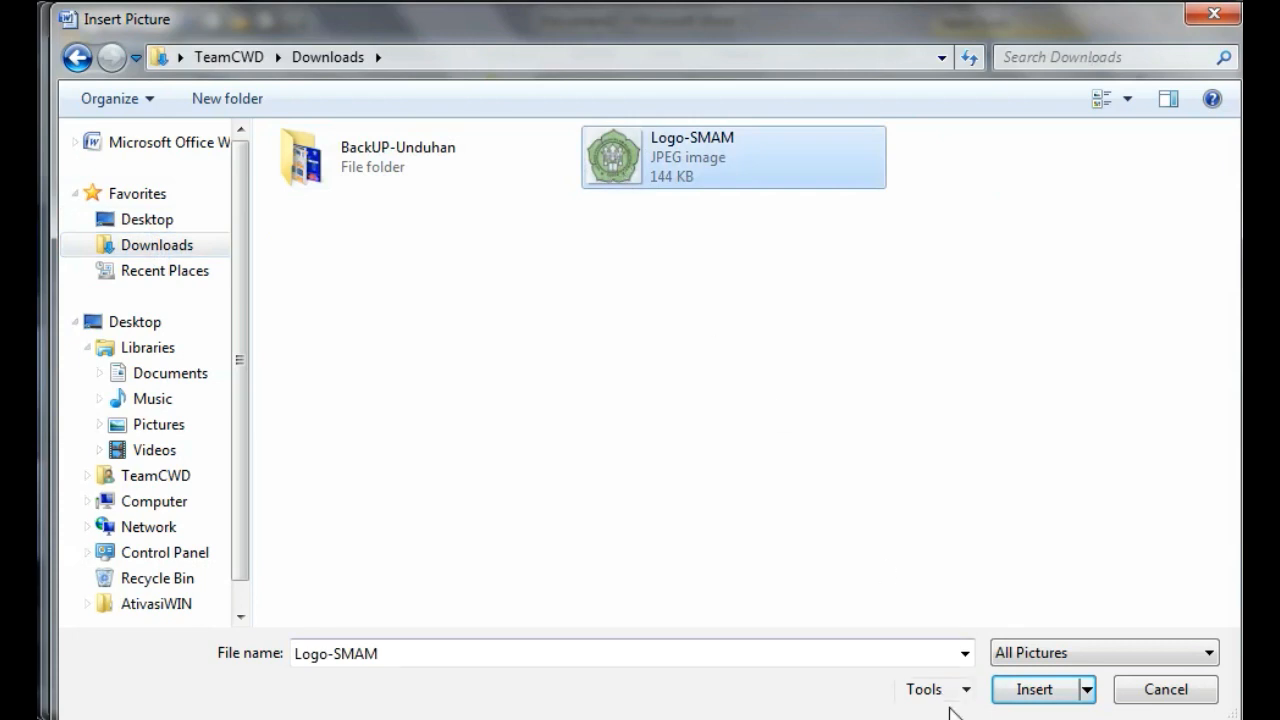
left_click(1035, 689)
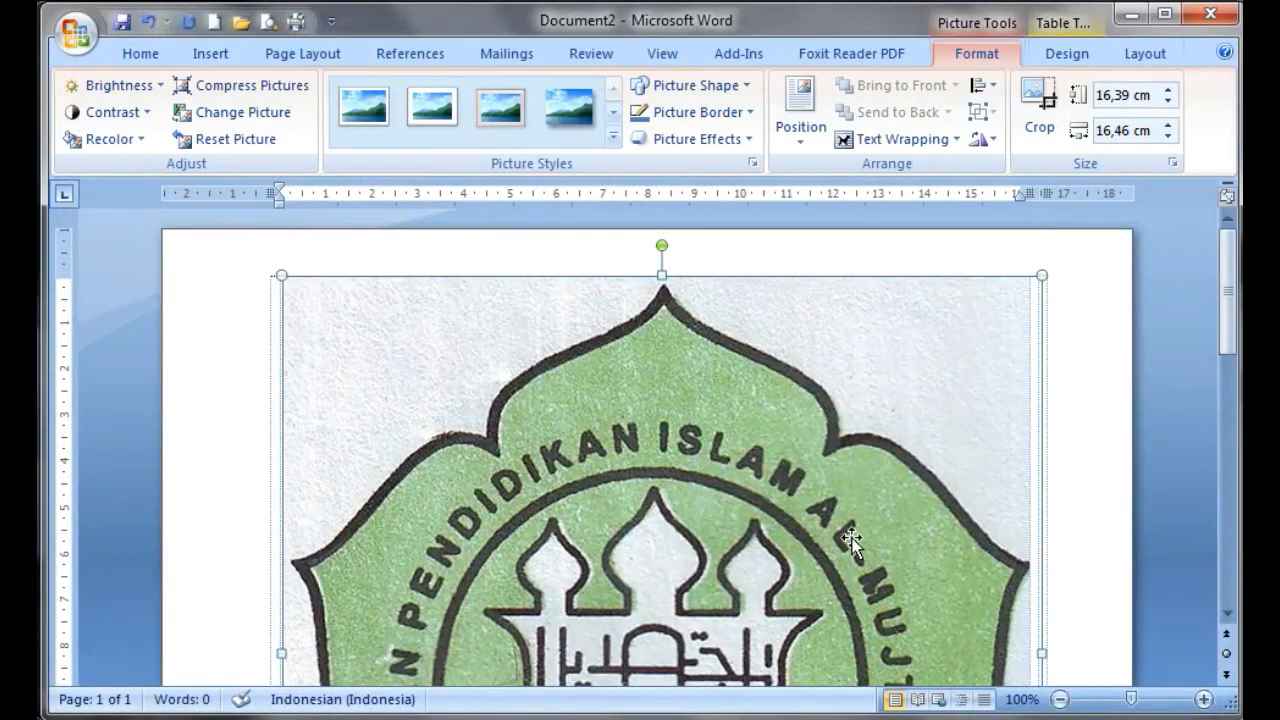
Shrink the logo proportionally to about 3 cm wide so the second column regains most of the table's width
scroll(851, 541, "down", 8)
left_click_drag(1045, 568, 423, 173)
scroll(634, 469, "up", 4)
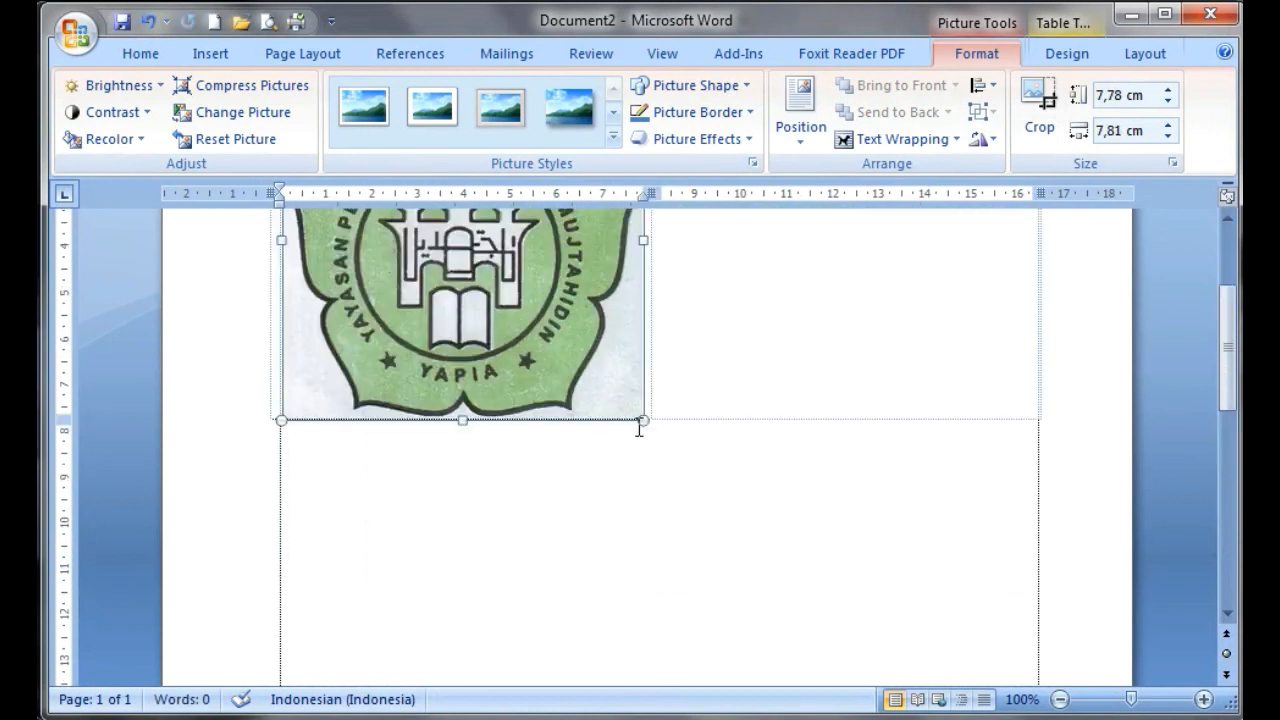
left_click_drag(641, 420, 530, 310)
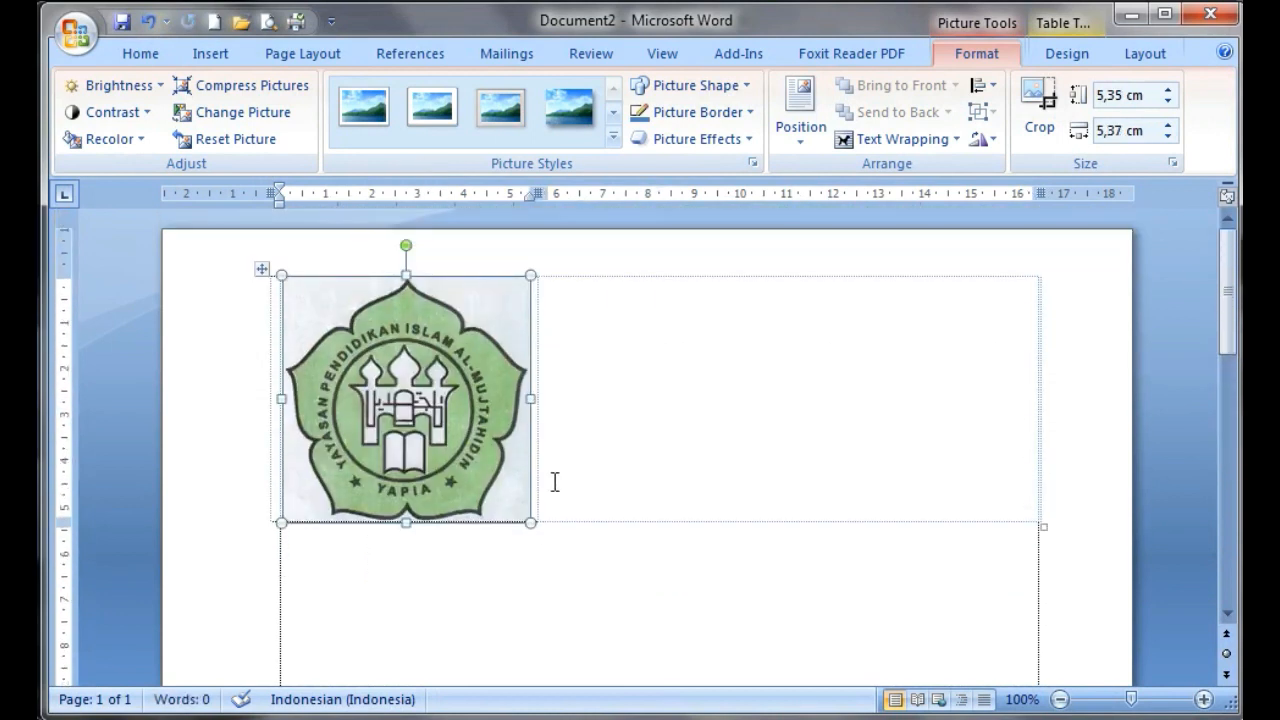
left_click_drag(530, 522, 420, 412)
Center the second table cell's content and paste the copied school letterhead text into it
left_click(553, 318)
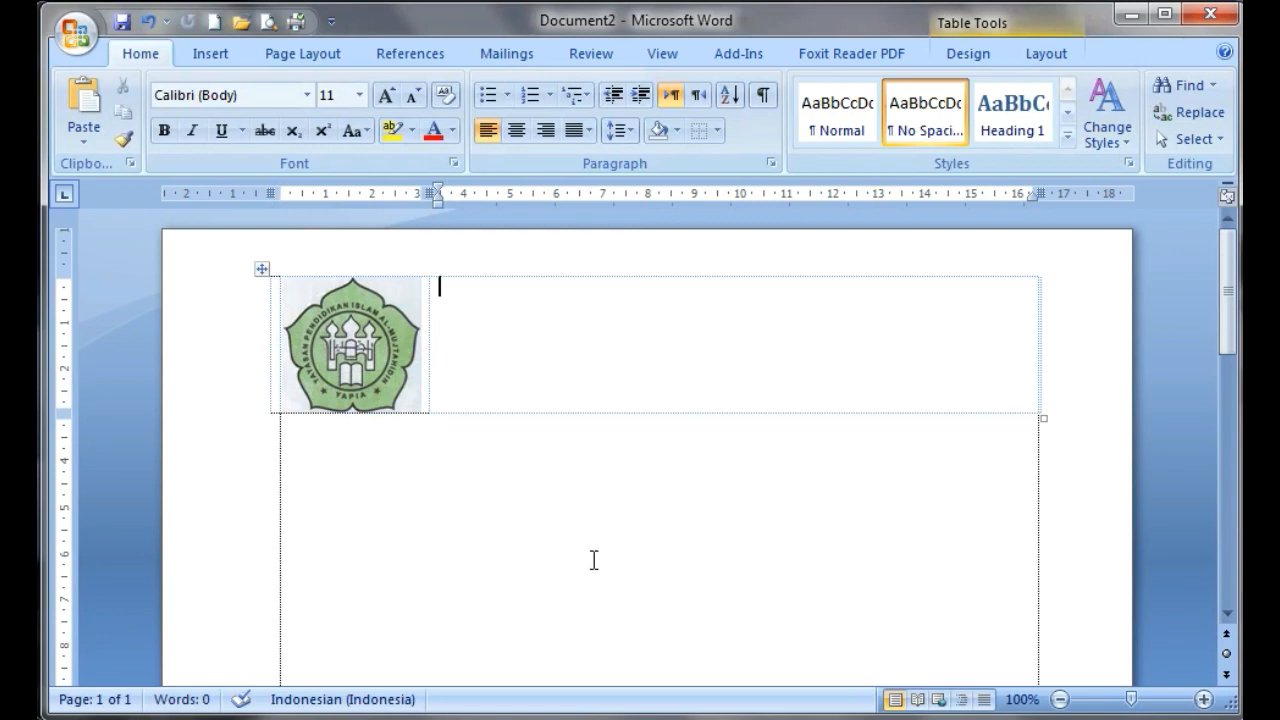
left_click(517, 131)
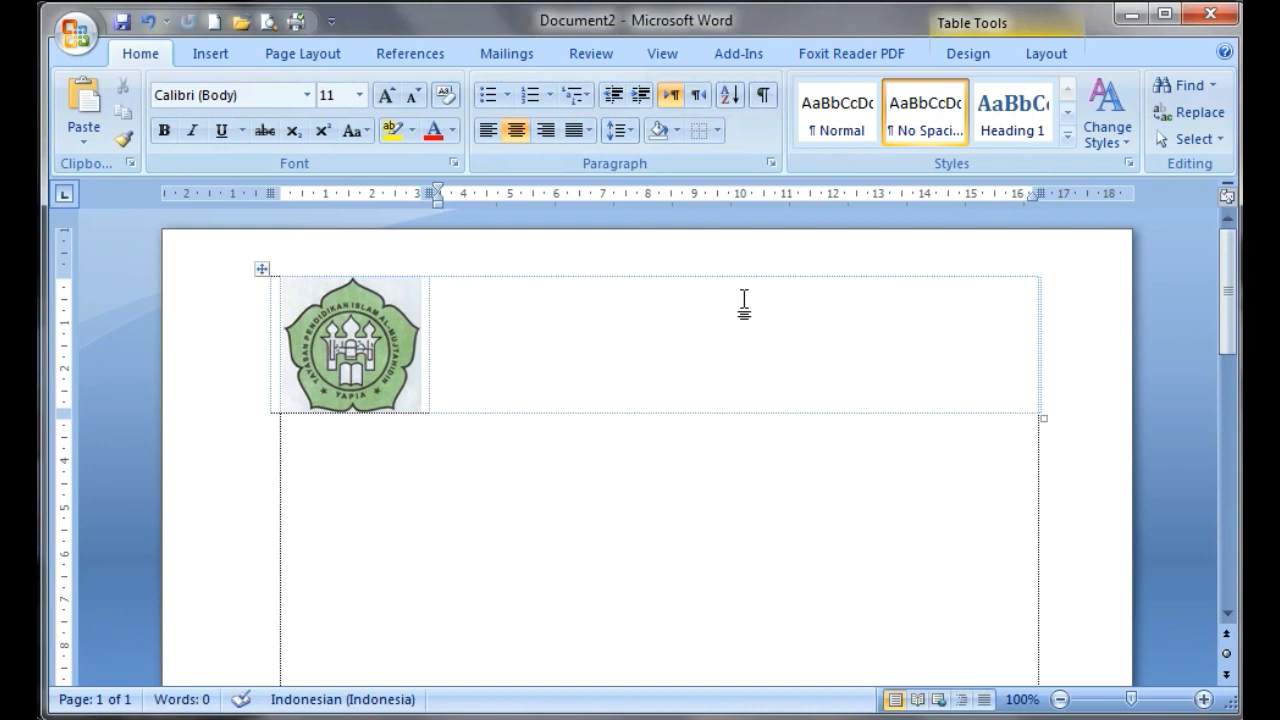
key("ctrl+v")
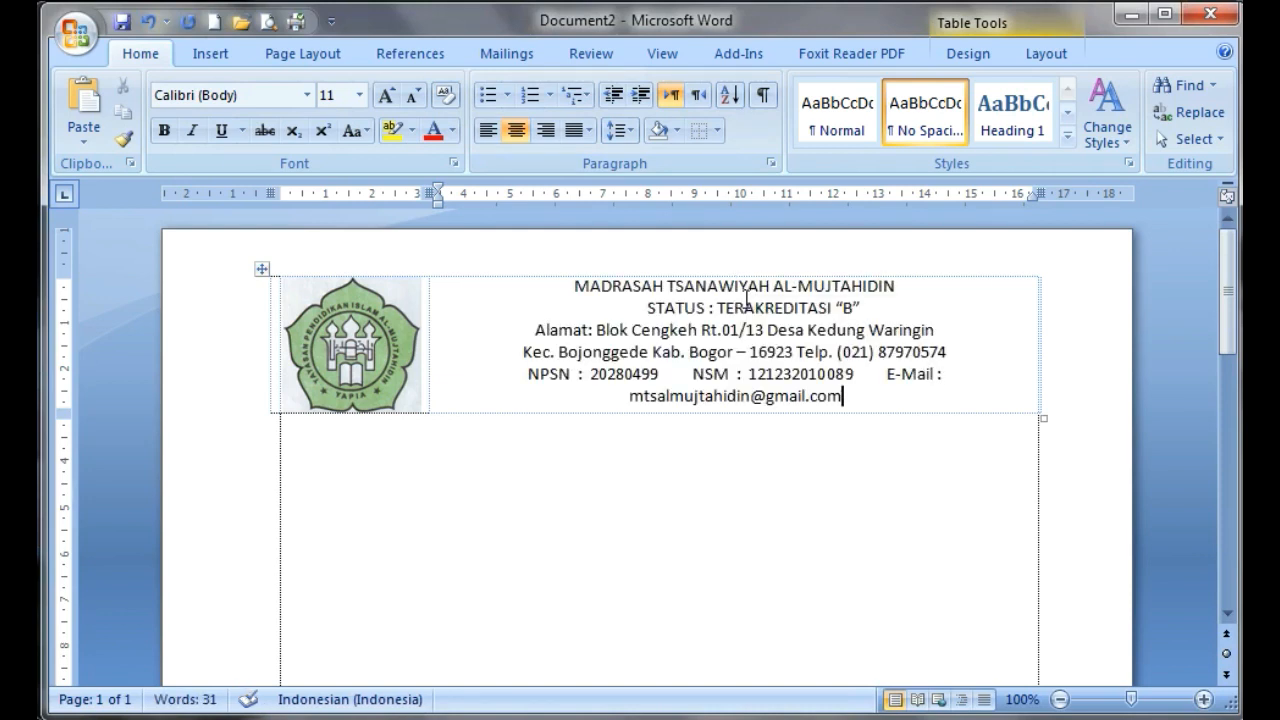
Make the line "MADRASAH TSANAWIYAH AL-MUJTAHIDIN" bold and enlarge it to size 20
left_click_drag(574, 290, 885, 291)
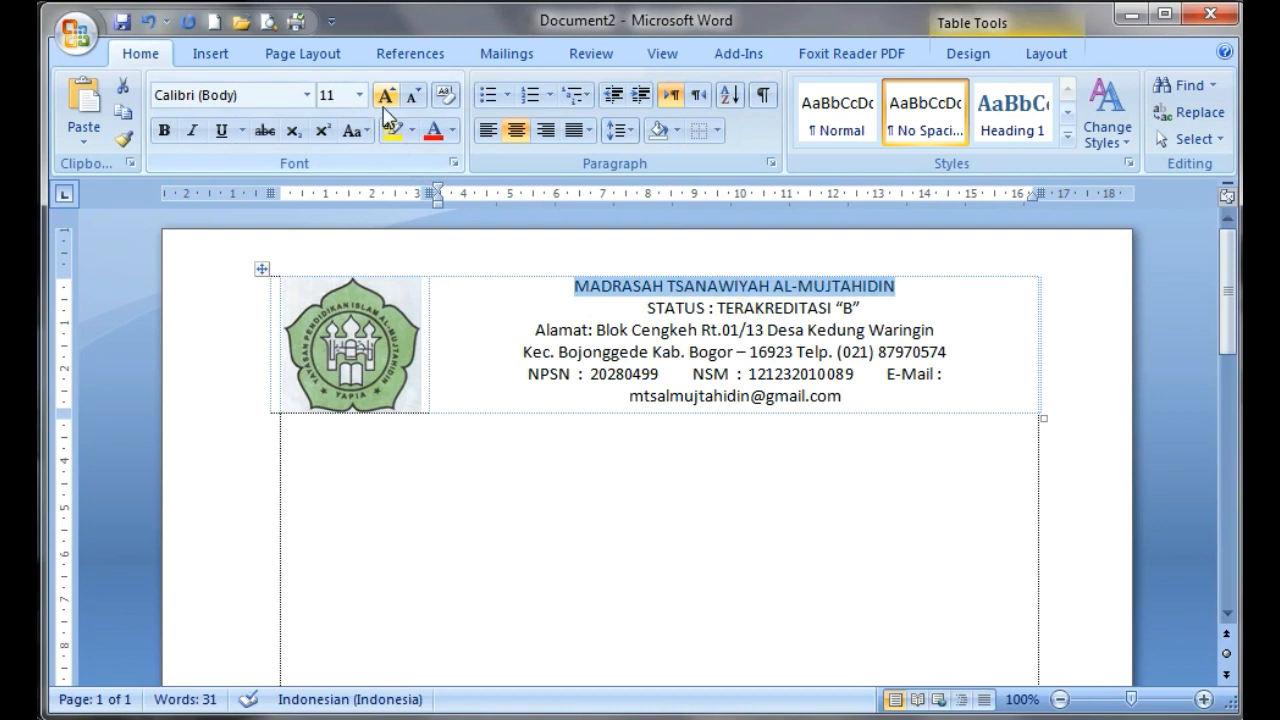
left_click(164, 131)
left_click(385, 96)
left_click(385, 96)
left_click(385, 96)
left_click(385, 96)
left_click(385, 96)
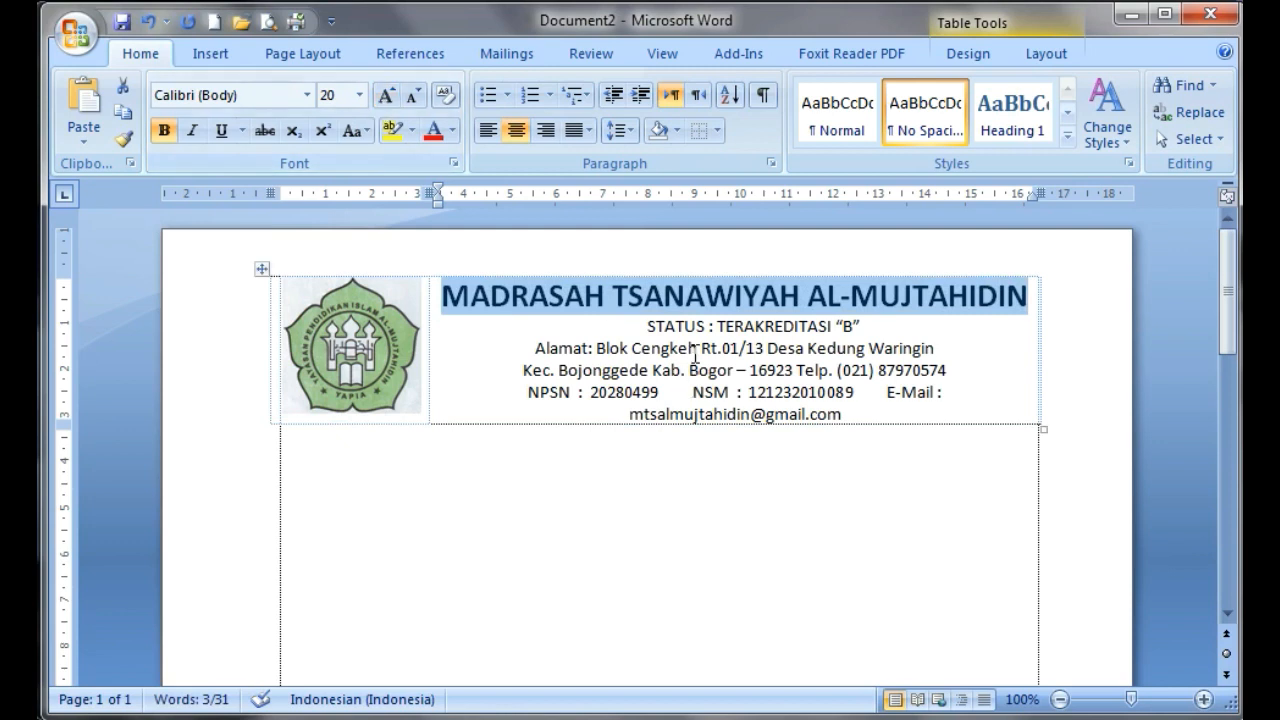
Make the line "STATUS : TERAKREDITASI “B”" bold and enlarge it to size 16
left_click_drag(645, 328, 872, 325)
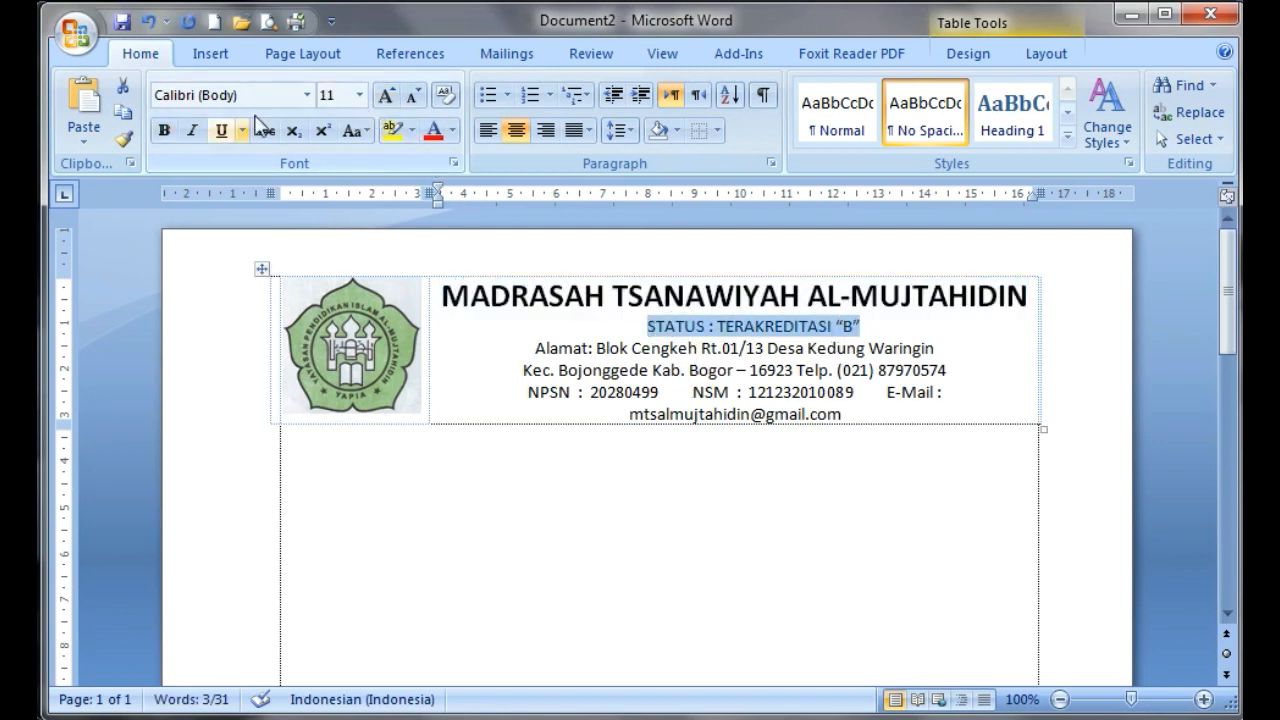
left_click(163, 130)
left_click(386, 97)
left_click(386, 97)
left_click(386, 97)
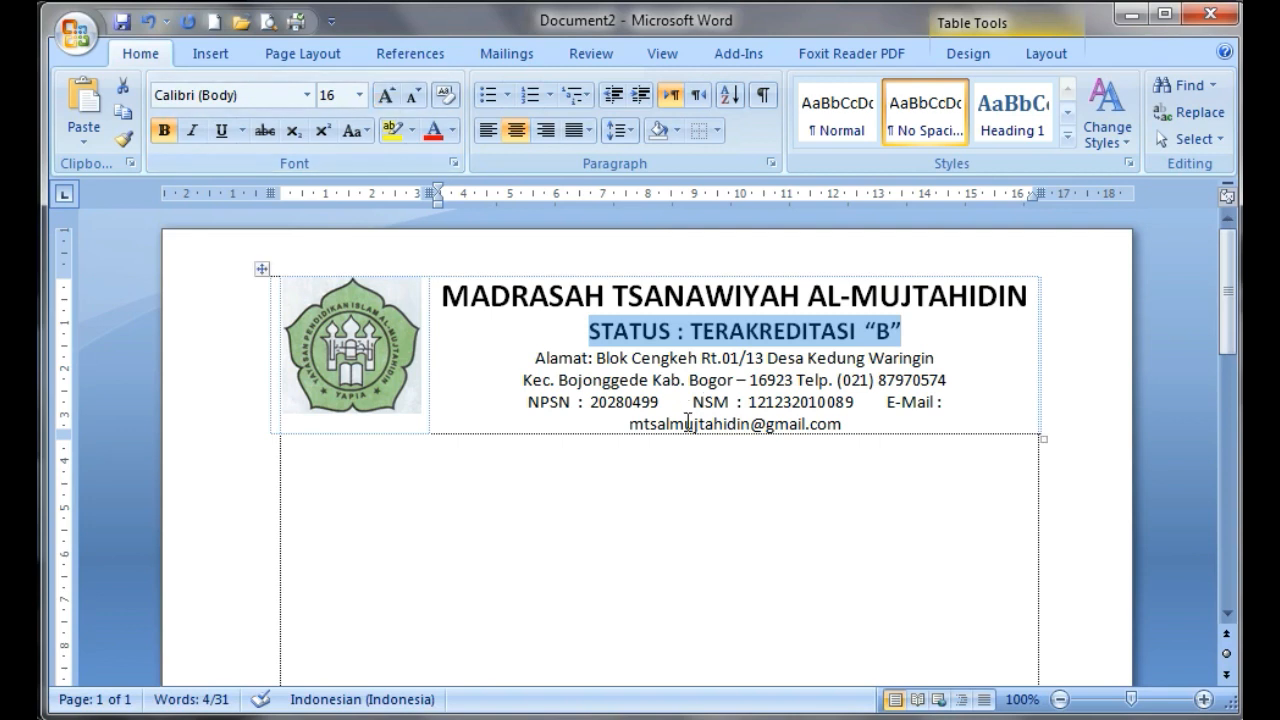
Set the font size of the NPSN, NSM and e-mail text to 10 so it fits on one line
left_click_drag(538, 360, 936, 378)
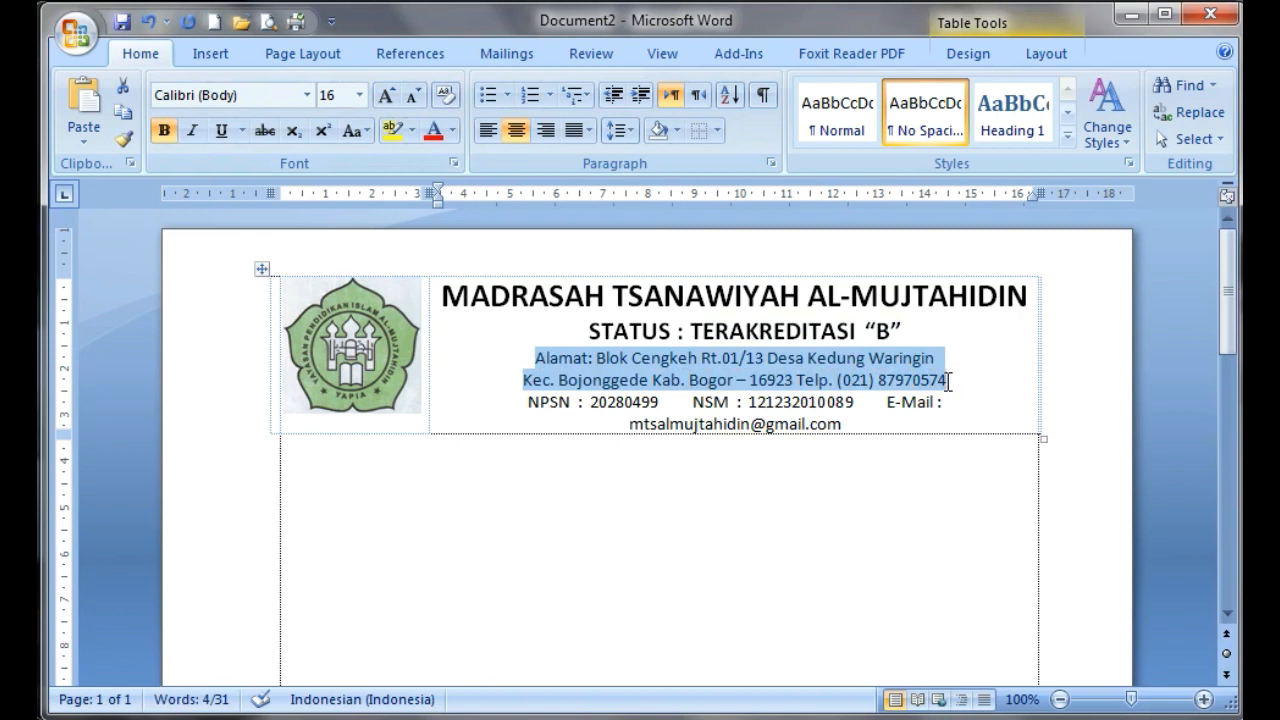
left_click_drag(530, 403, 857, 426)
left_click(359, 95)
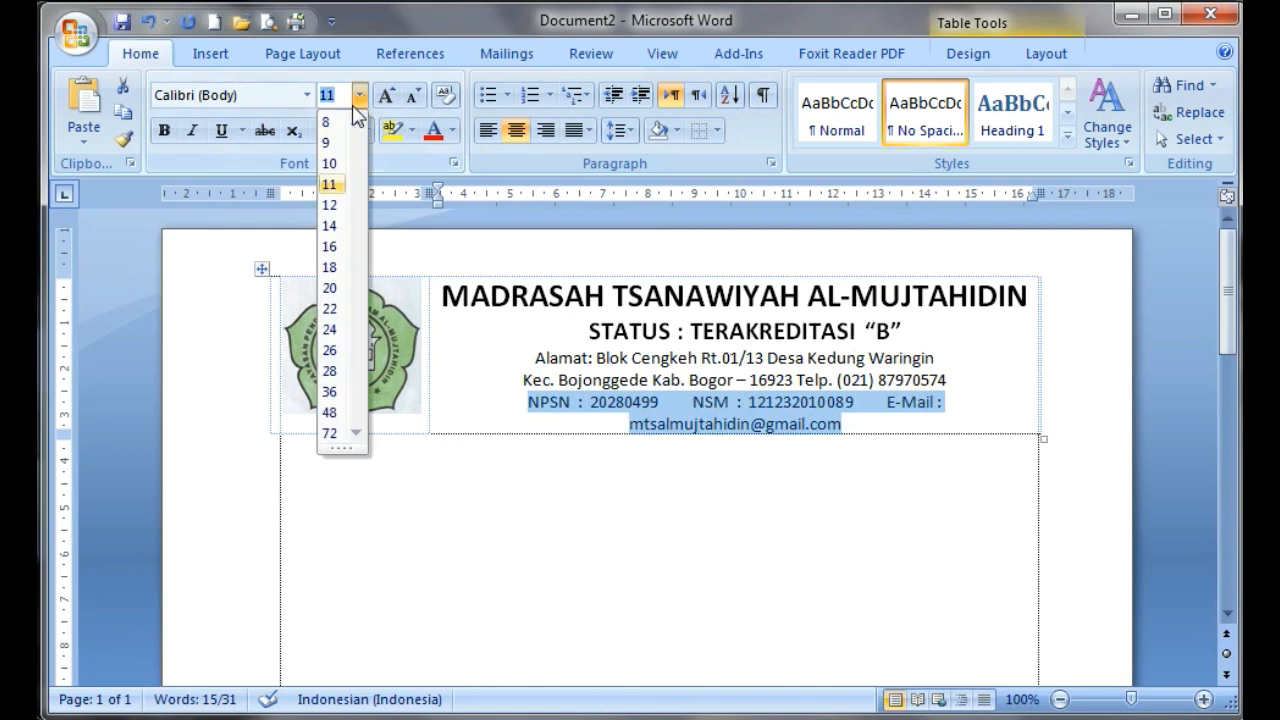
left_click(333, 165)
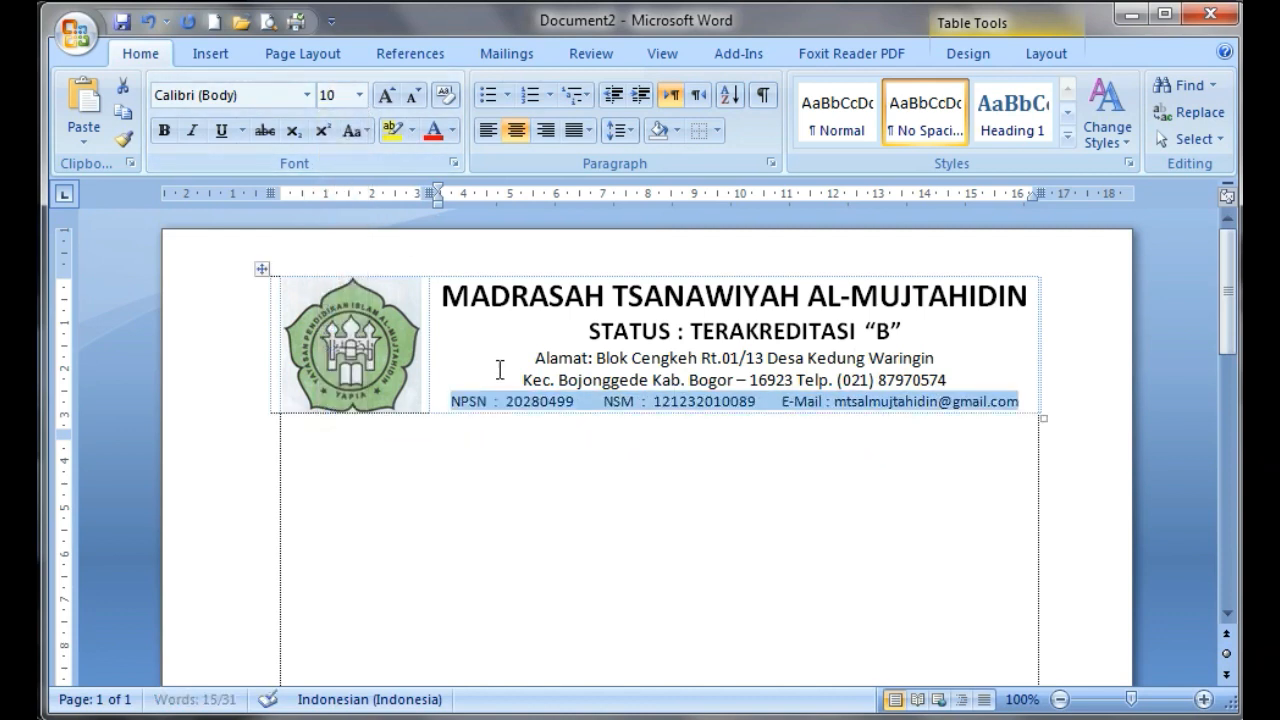
left_click(740, 468)
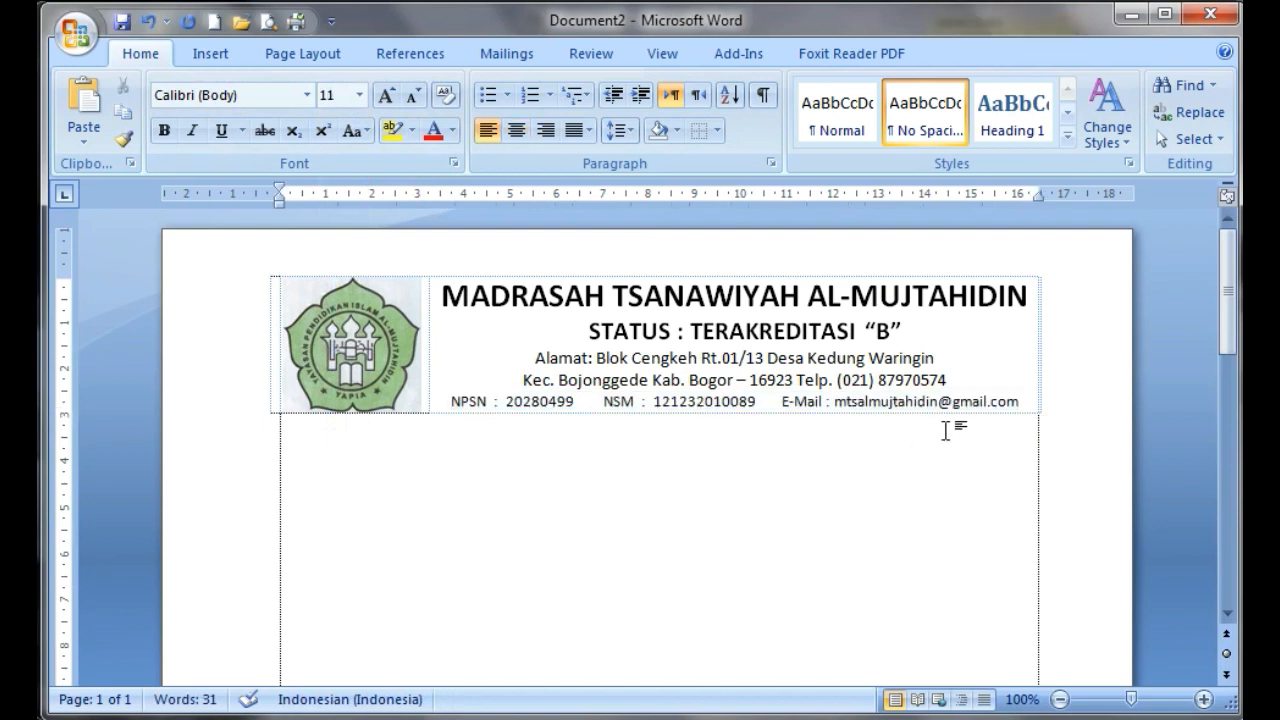
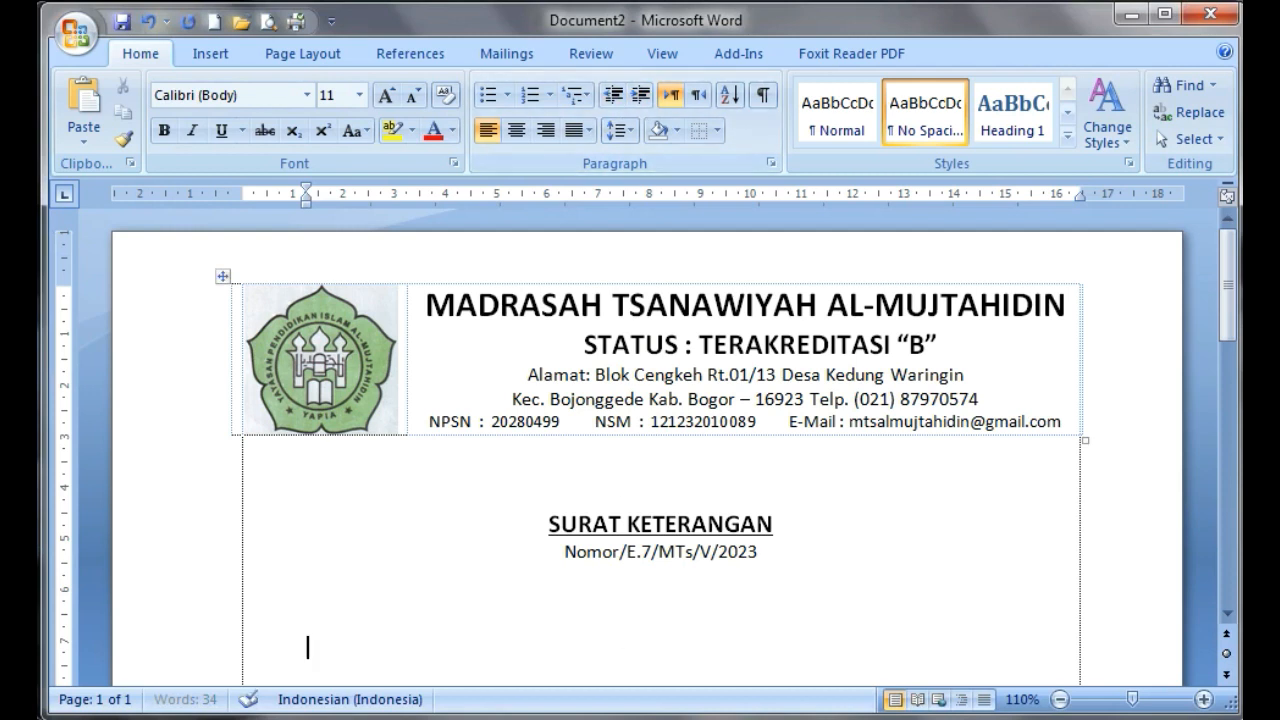
Paste the line "Yang bertanda tangan dibawah ini :" under the letter number and add the label "Nama" on the following line
type("Yang bertanda tangan dibawah ini :")
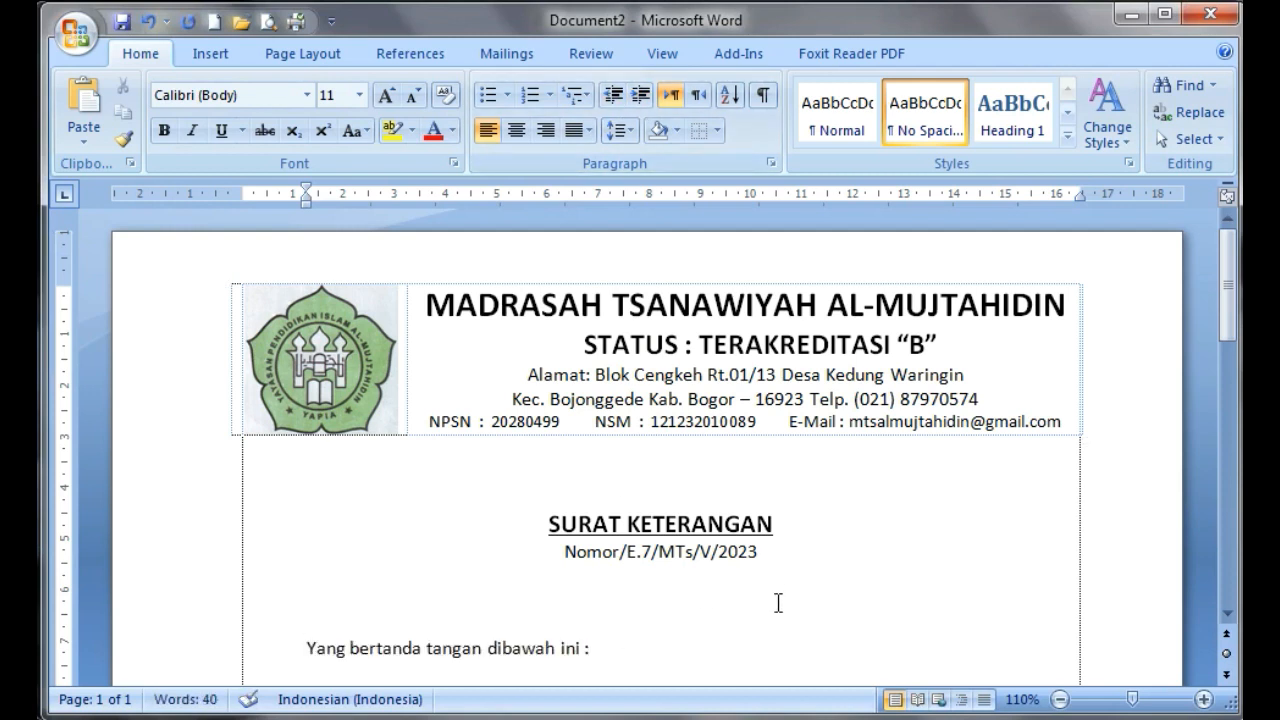
key("Return")
scroll(877, 505, "down", 3)
type("Nama")
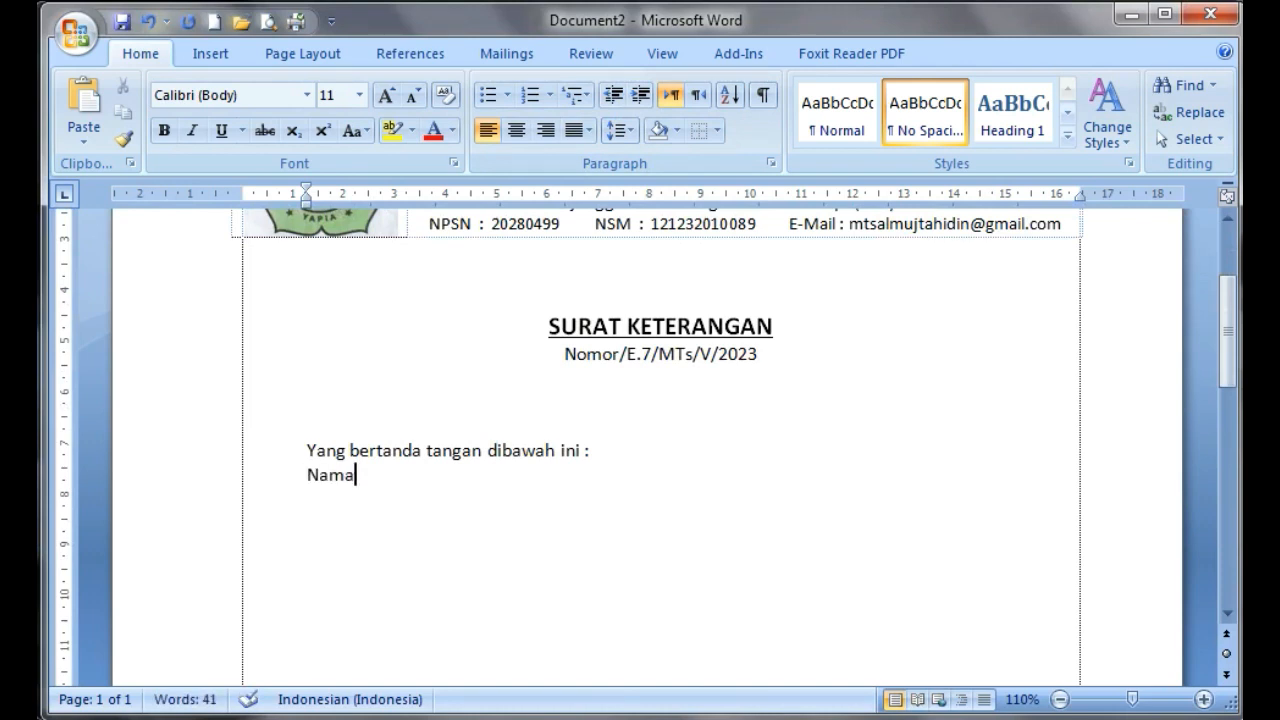
Complete the "Nama" line with a tab-spaced colon and the signatory's full name with academic title, then start a new line
key("Tab")
key("Tab")
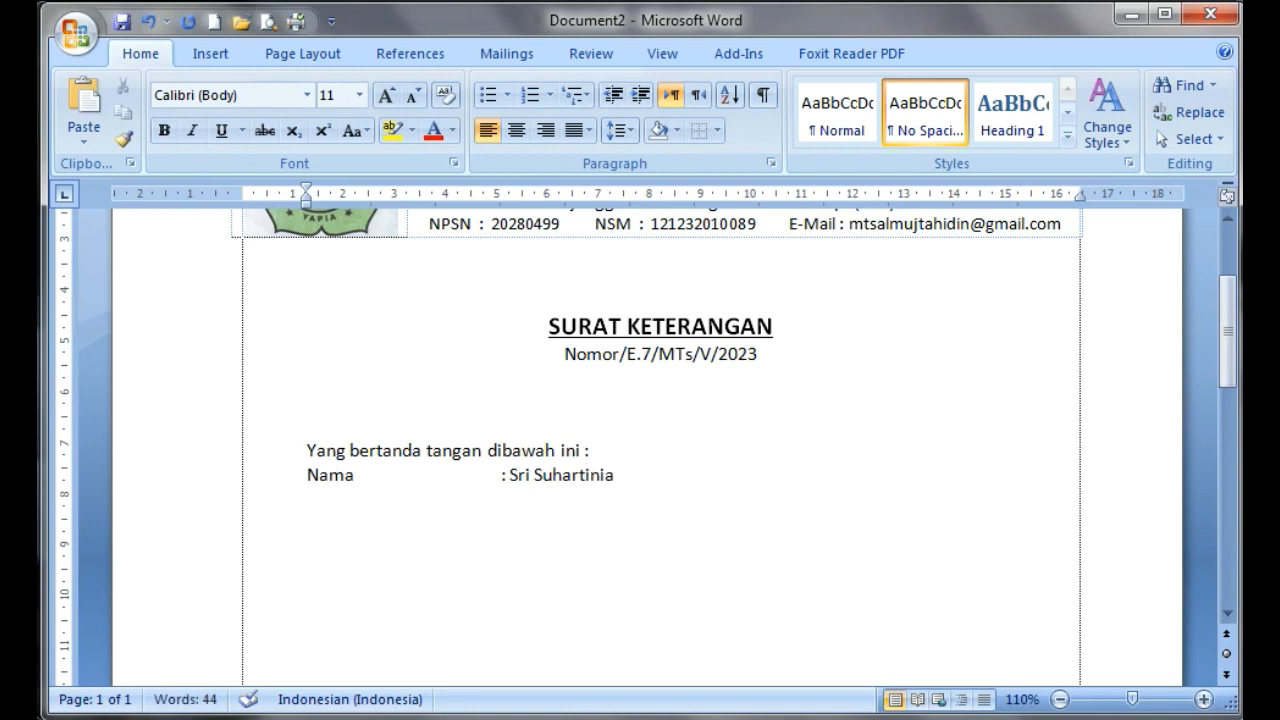
key("Return")
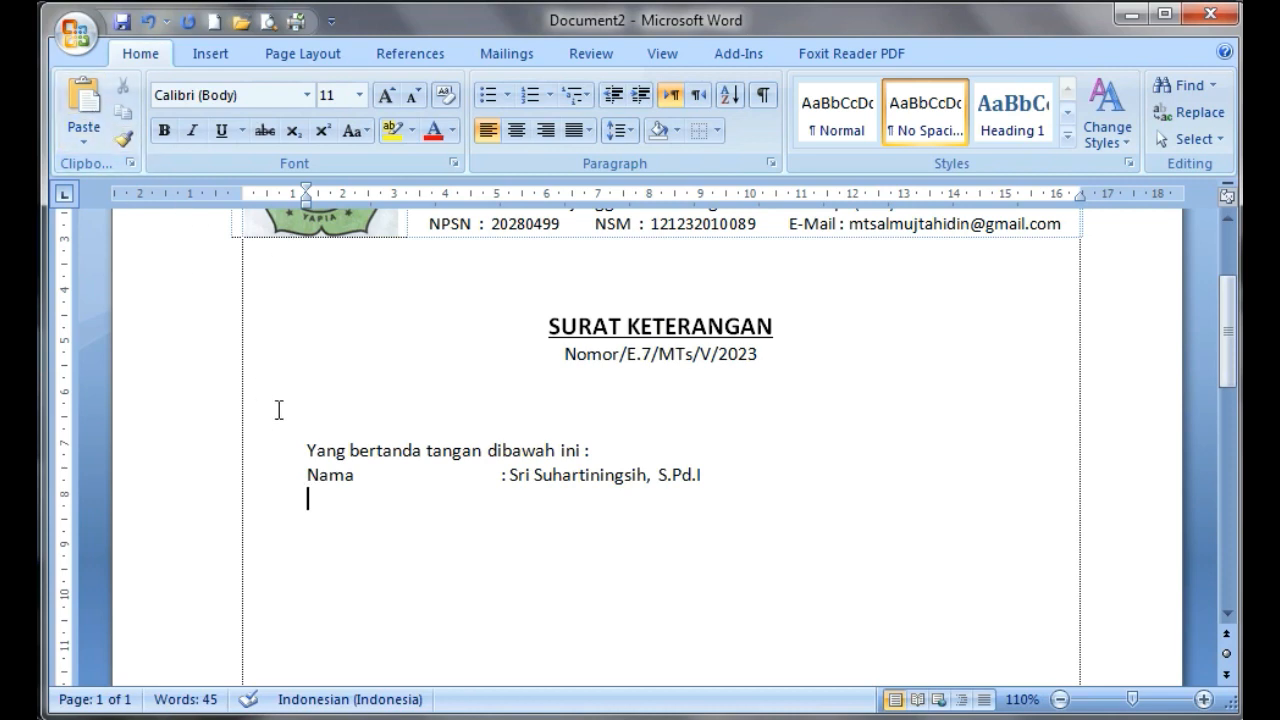
Paste the copied remainder of the letter body, from the NUPTK line to the closing sentence, below the name line
type("NUPTK: Jabatan: Kepala Madrasah Unit Kerja: MTs Al-Mujtahidin  Dengan ini menerangkan data siswa dibawah ini : Nama: Nama Kamu Tempat, Tgl Lahir: Tempat, Tanggal Lahir mu NIS / NISN: Kelas: Kelas Mu Keterangan: Bahwa nama tersebut benar-benar peserta didik yang masih aktif di MTs  Al-Mujtahidin Bojonggede pada tahun 2022/2023 , dan saat ini sedang Mengikuti ujian praktek bimbingan TIK di LAB MTs Al-Mujtahidin. Demikian surat keterangan ini di buat untuk  di pergunakan sebagaimana mestinya")
scroll(491, 414, "up", 8)
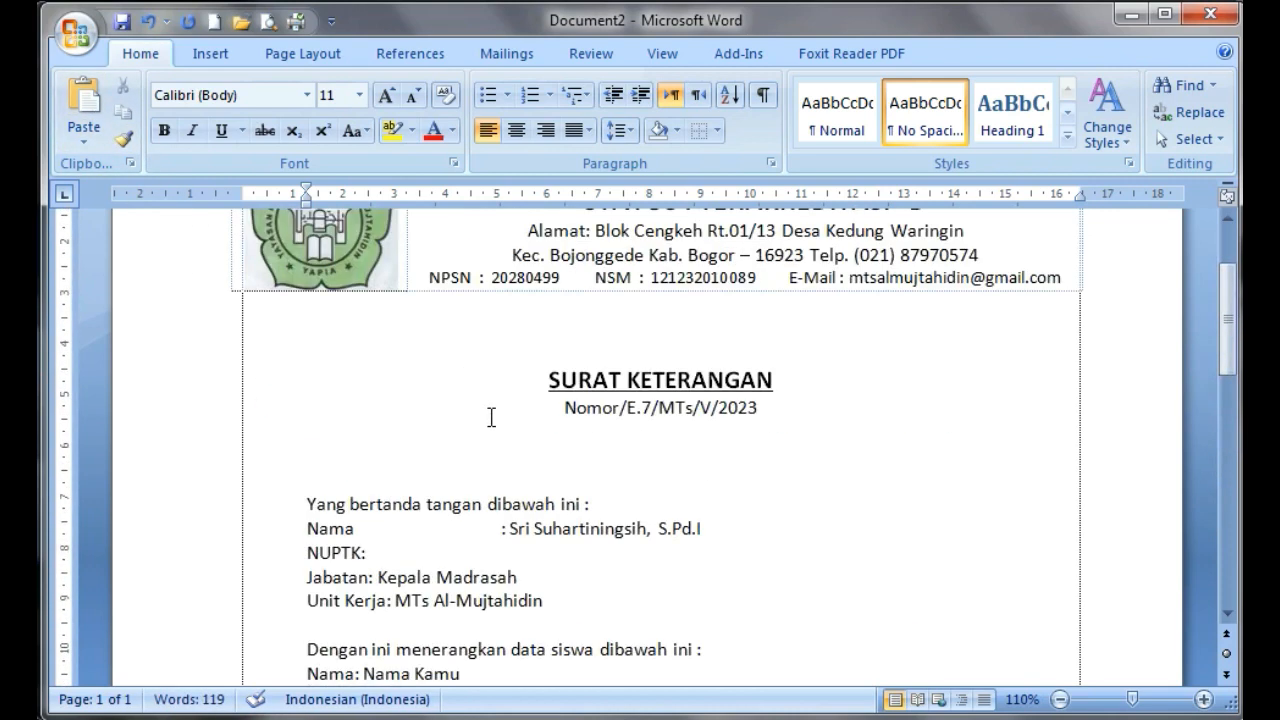
scroll(491, 414, "down", 1)
scroll(498, 426, "up", 2)
scroll(334, 620, "down", 2)
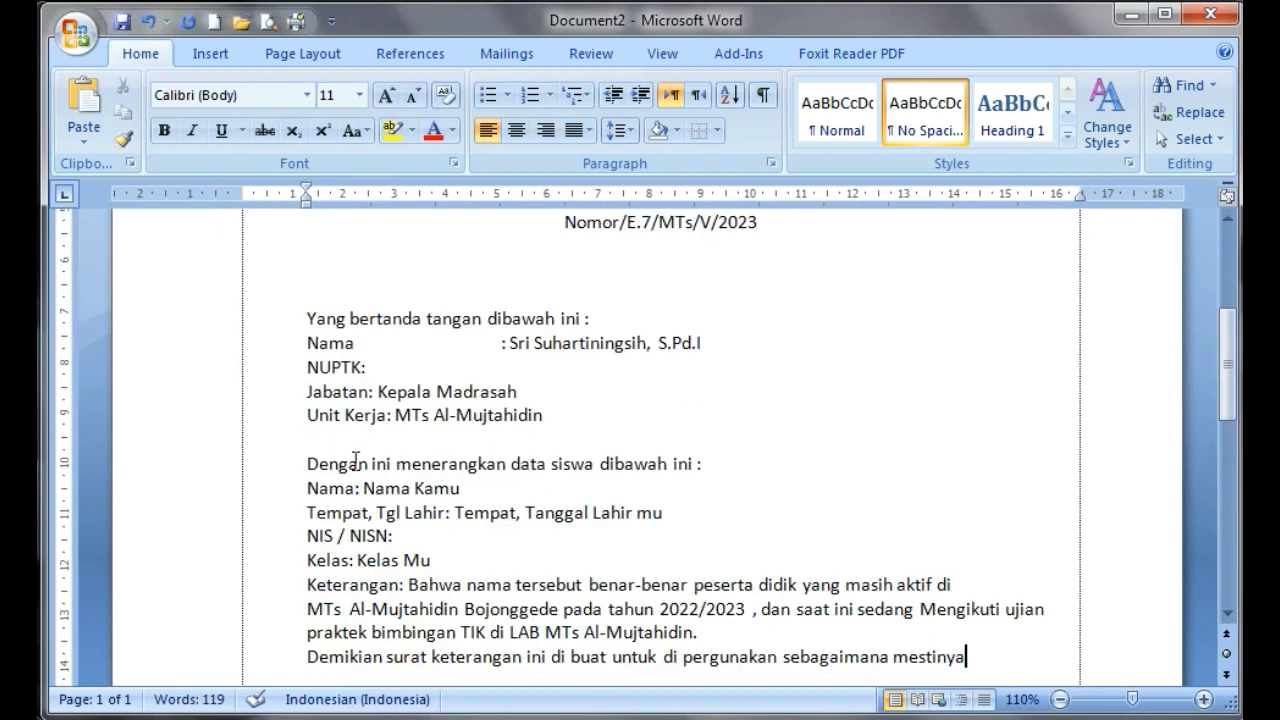
Align the colons and values of the remaining signatory and student data lines with the colon of the first "Nama" line
left_click(435, 372)
key("Left")
key("Tab")
left_click(372, 392)
key("Tab")
key("Tab")
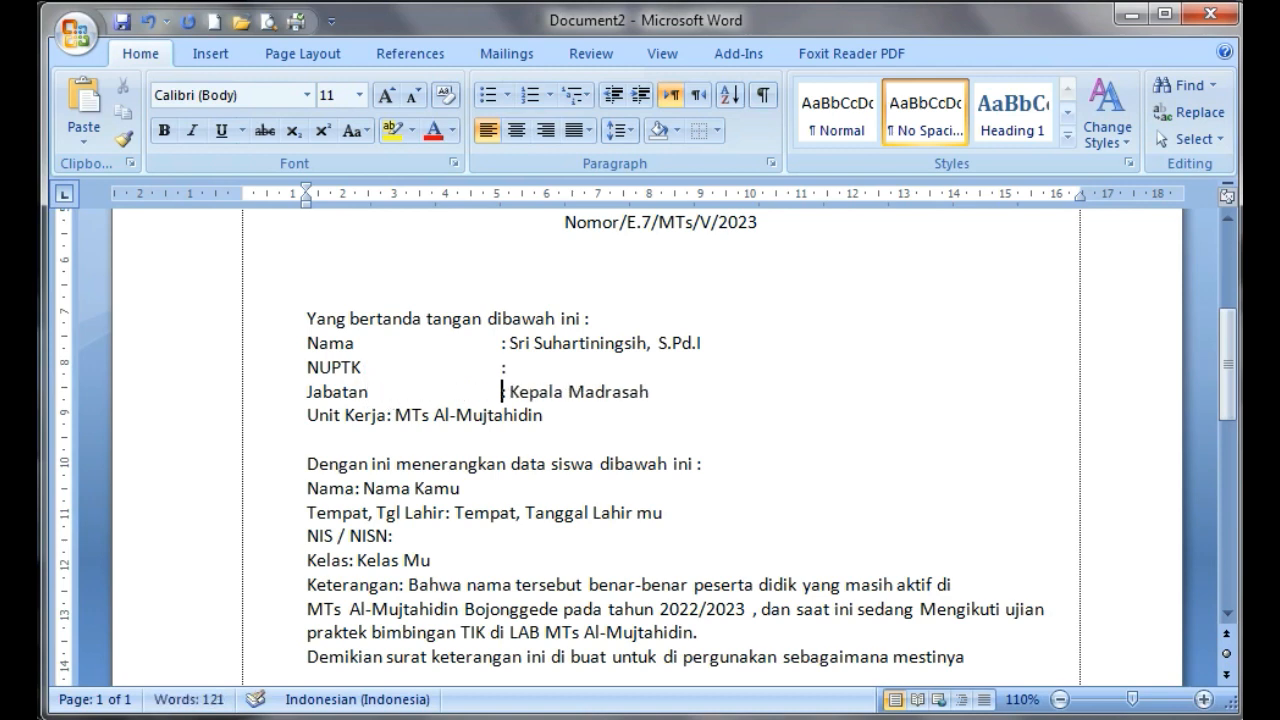
left_click(387, 414)
key("Tab")
key("Tab")
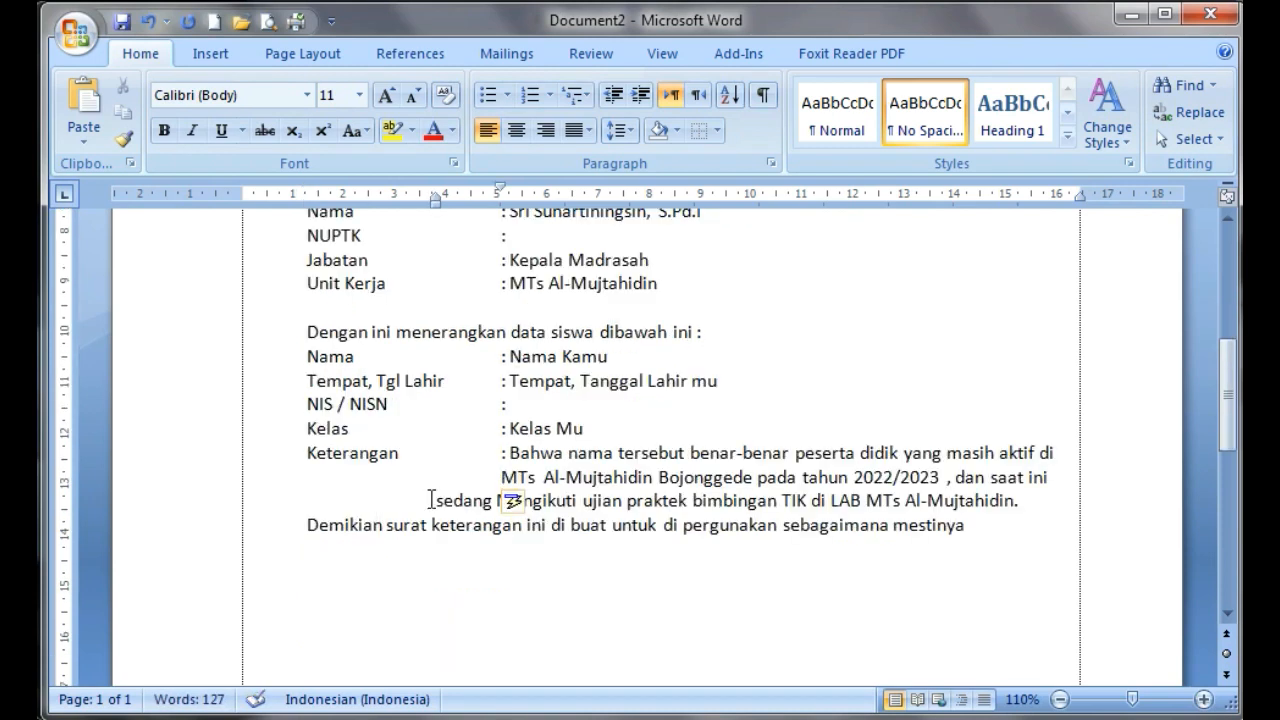
Indent the continuation lines of the "Keterangan" paragraph so they line up under the colon column
left_click(434, 500)
key("BackSpace")
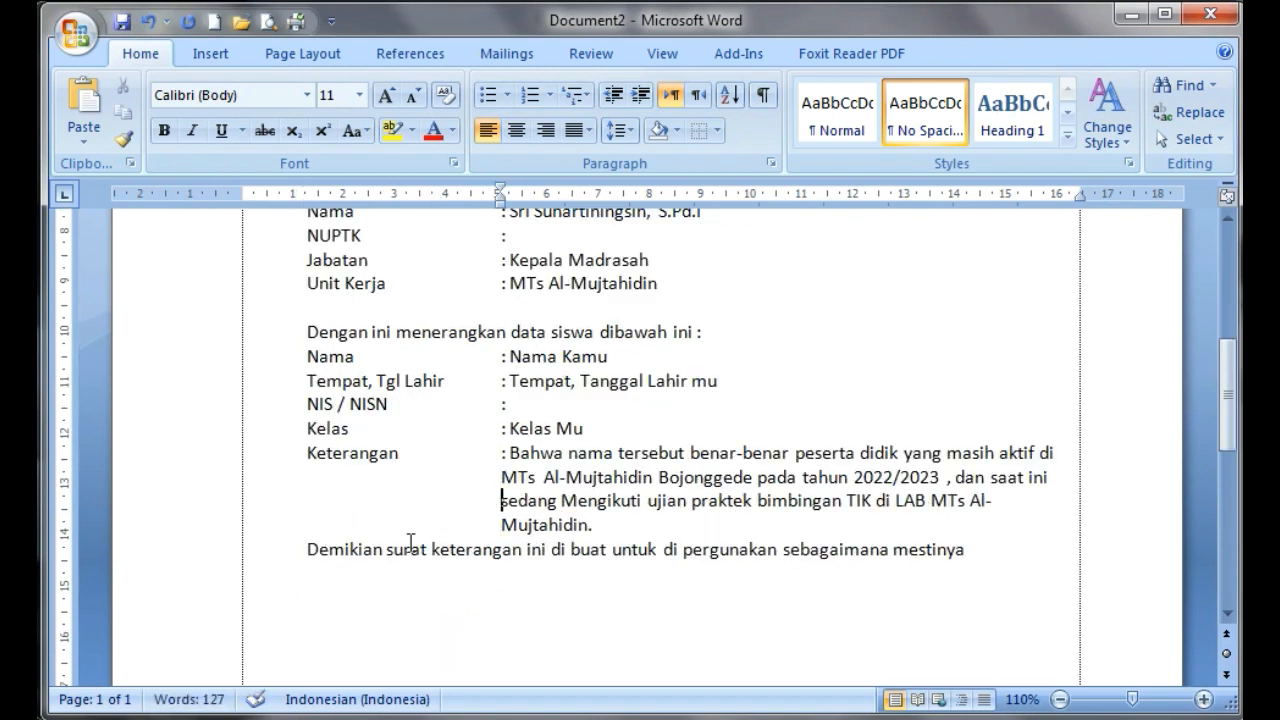
left_click(505, 484)
scroll(486, 462, "up", 2)
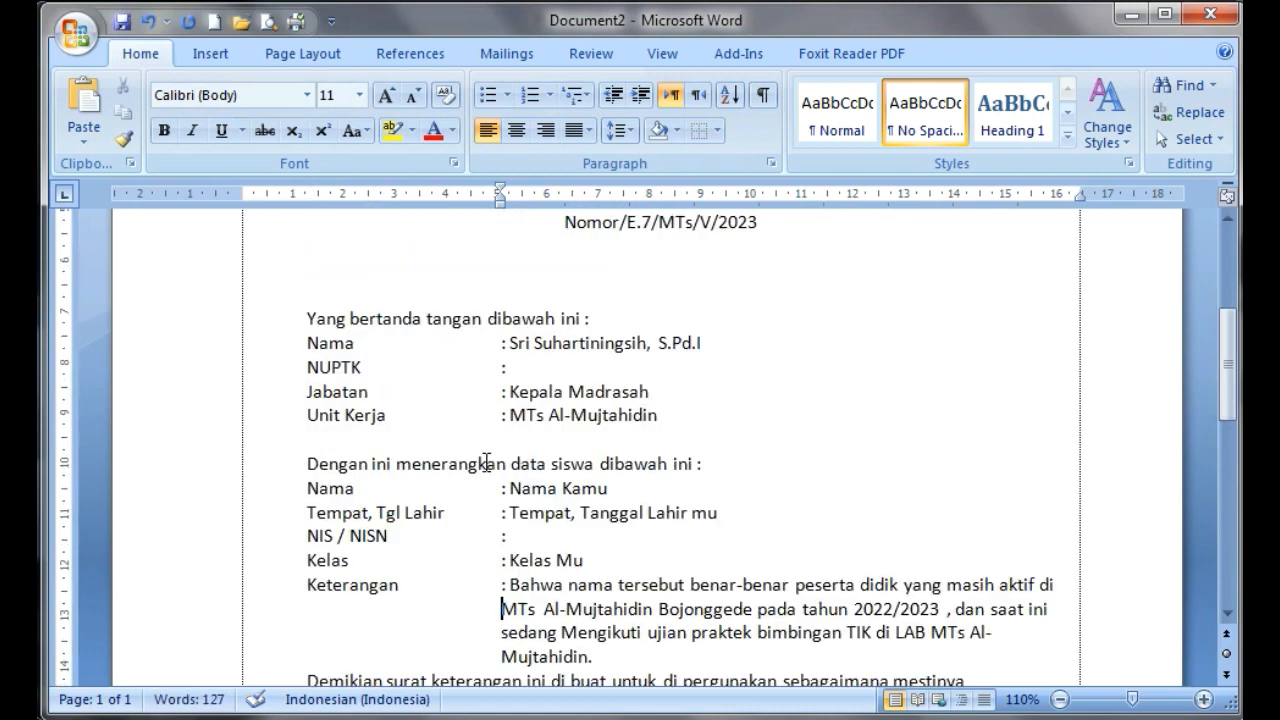
scroll(486, 462, "up", 1)
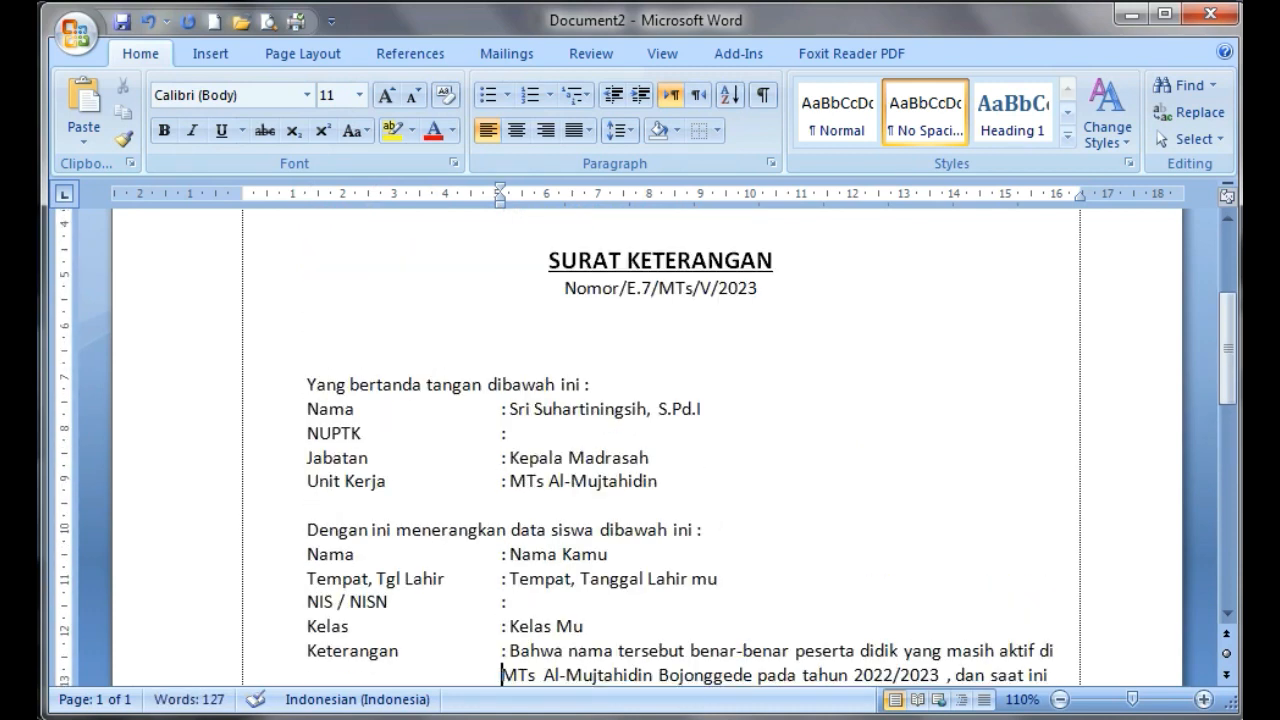
Switch to the "Kop surat MTs" document and examine the bold, italic and underlined text in its title and letter body
left_click(370, 700)
scroll(698, 516, "down", 1)
scroll(698, 516, "down", 5)
scroll(694, 526, "down", 2)
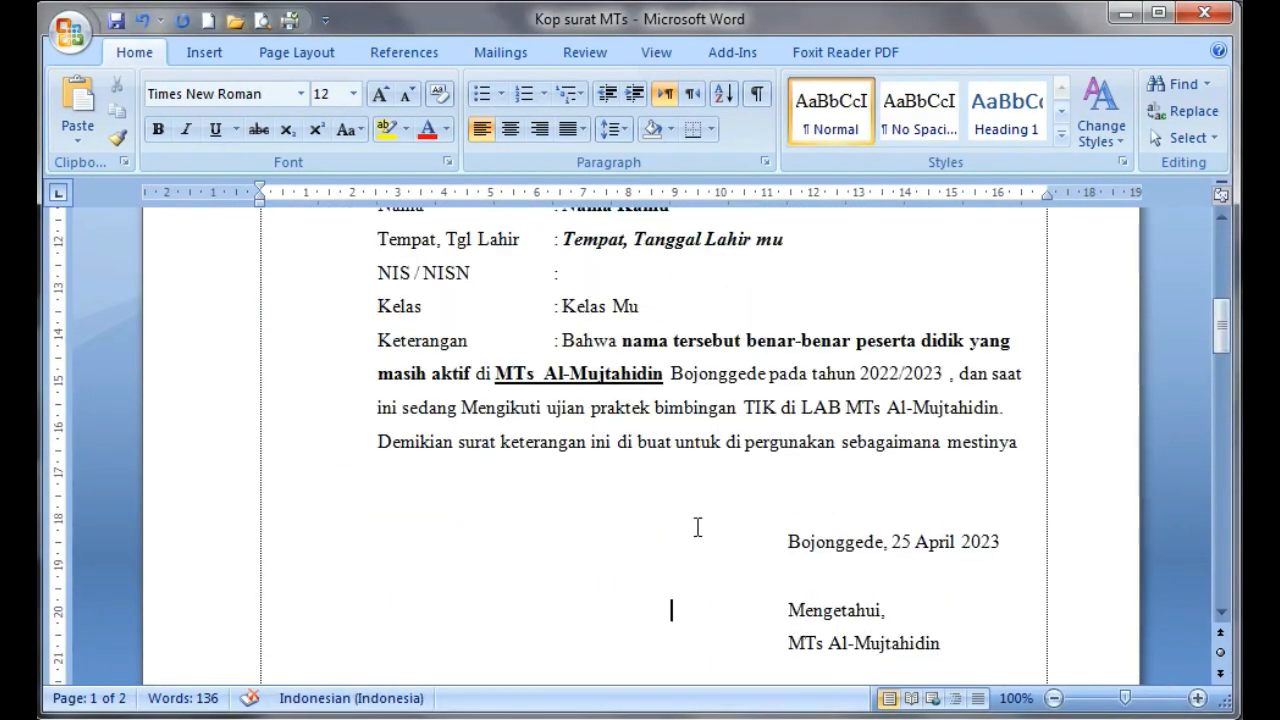
scroll(660, 440, "up", 2)
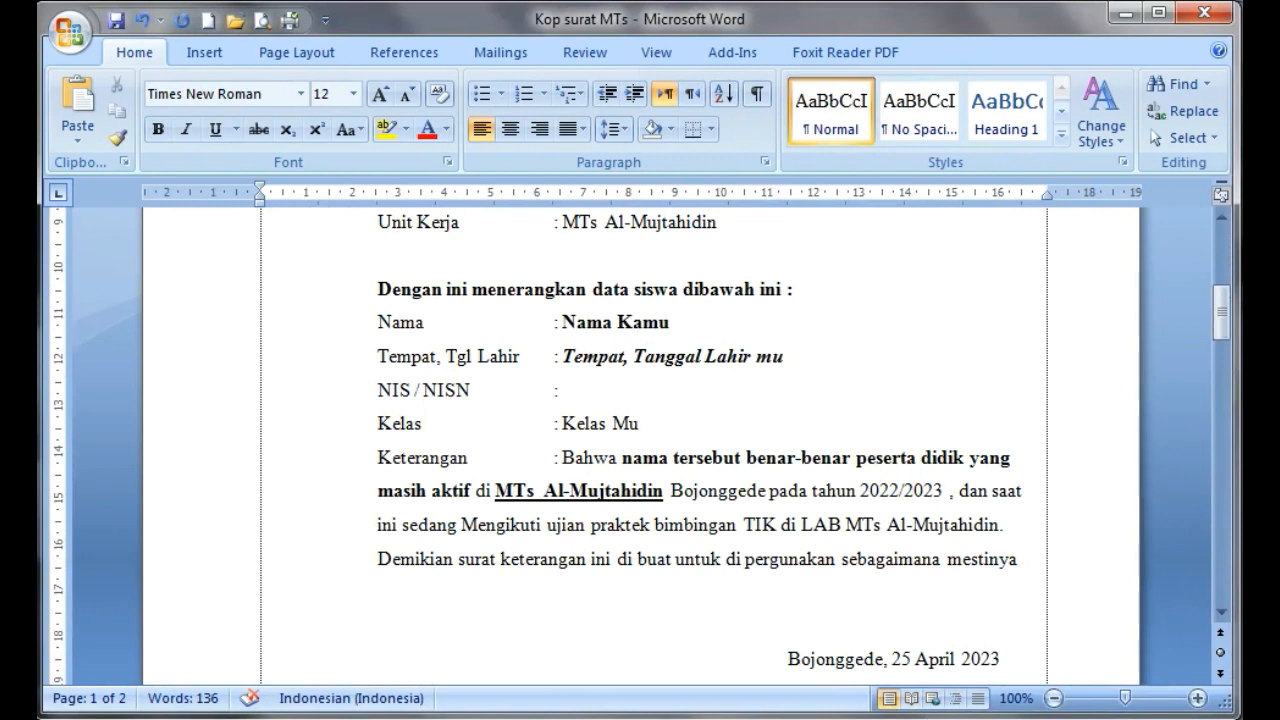
left_click_drag(563, 331, 652, 331)
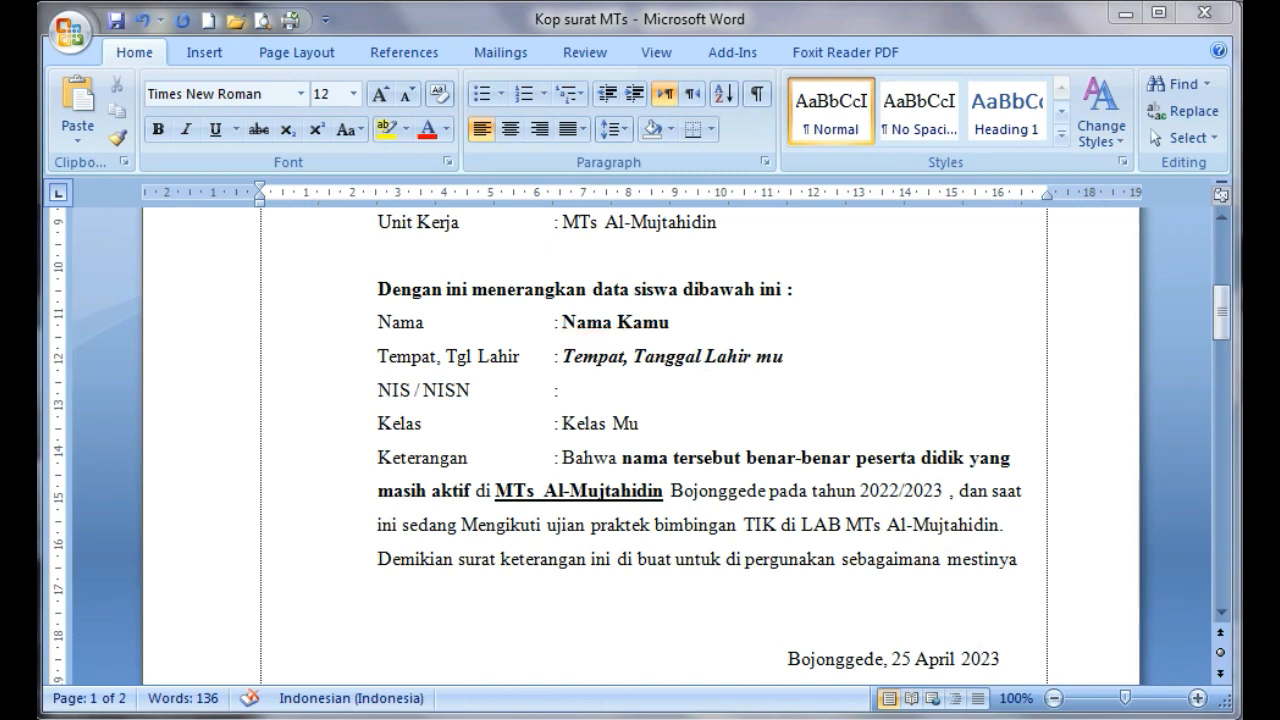
left_click_drag(1226, 321, 1224, 285)
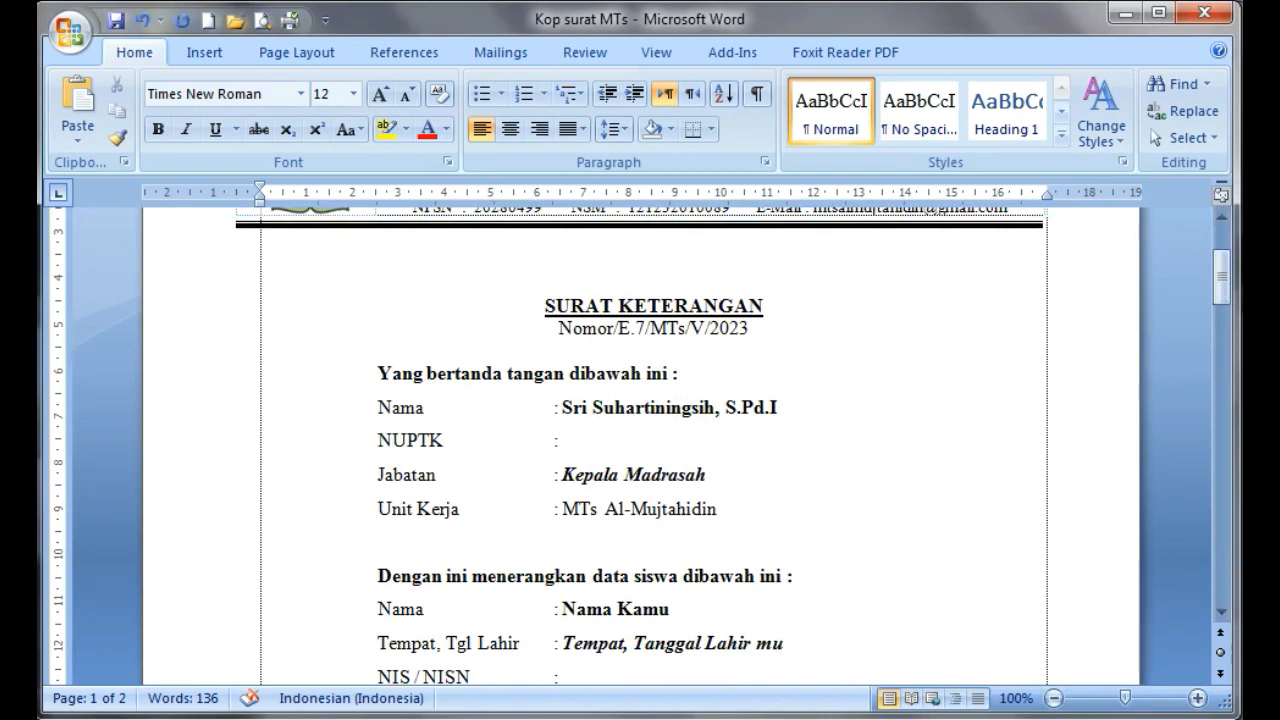
mouse_move(517, 290)
left_mouse_down()
mouse_move(644, 345)
mouse_move(808, 285)
mouse_move(522, 296)
left_mouse_up()
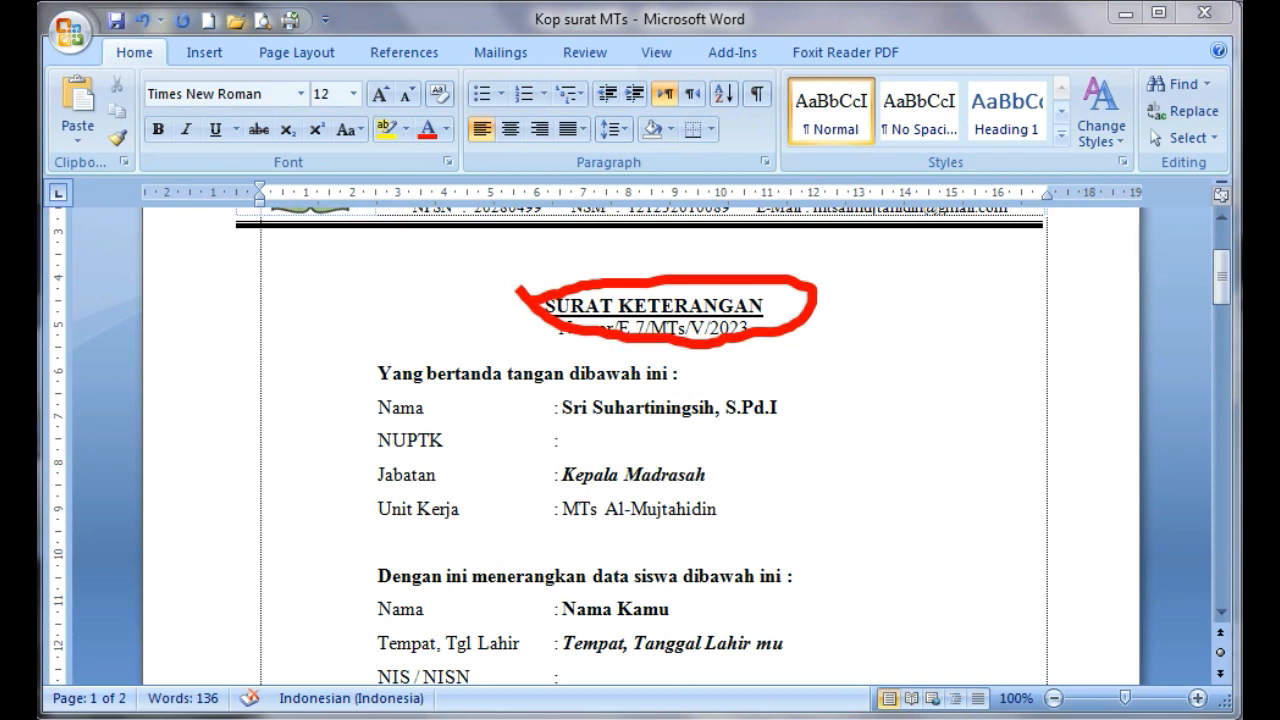
key("Escape")
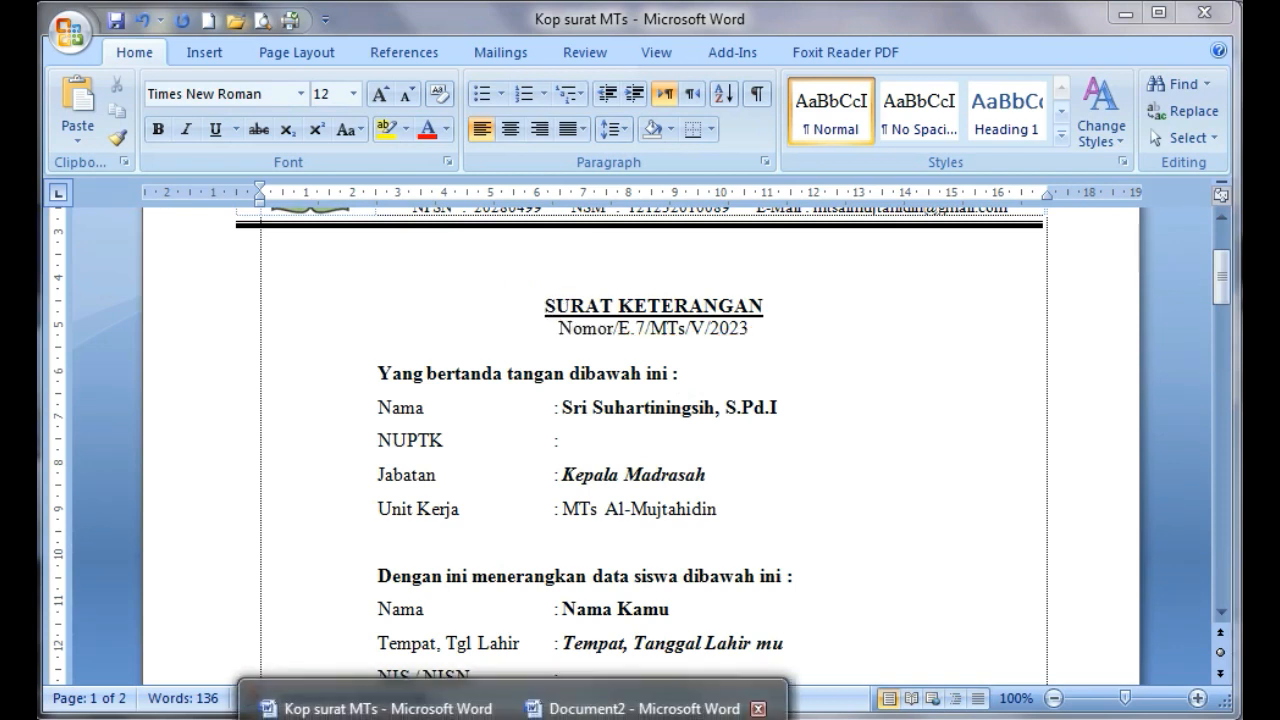
Return to Document2 and make the signatory's name and the position "Kepala Madrasah" bold
left_click(620, 700)
scroll(700, 505, "up", 4)
scroll(702, 500, "down", 3)
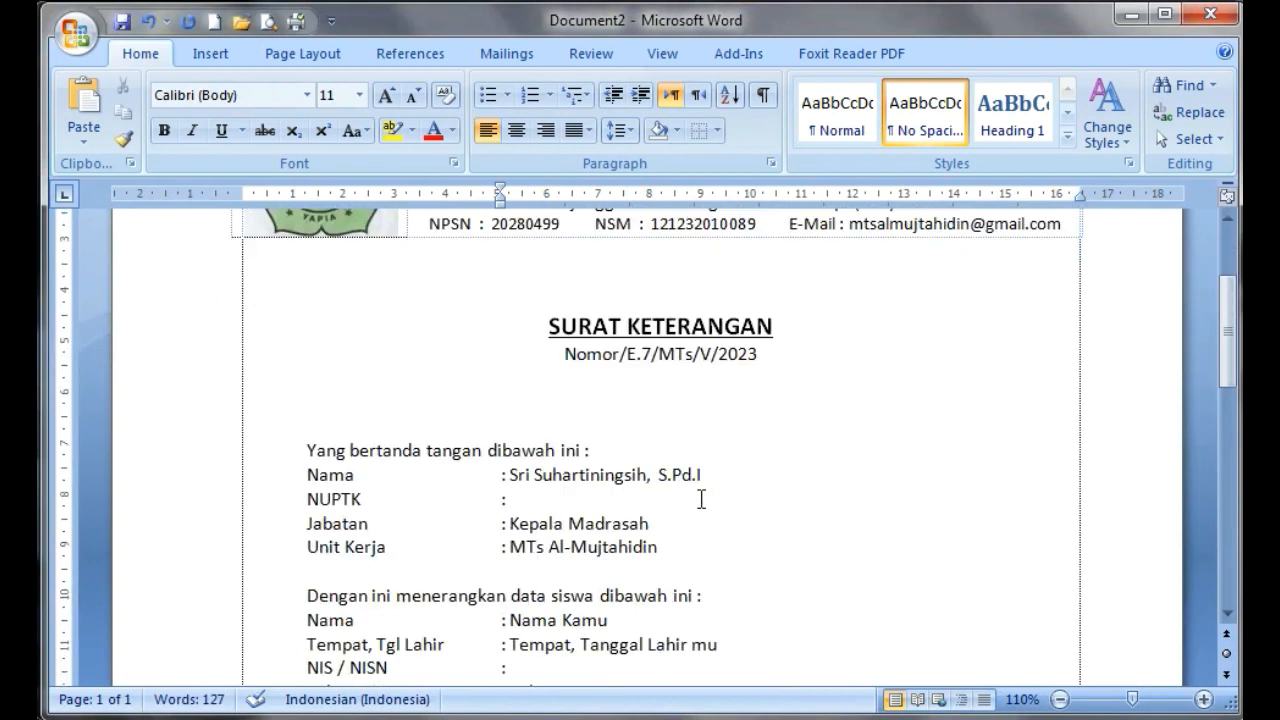
mouse_move(510, 475)
left_mouse_down()
mouse_move(706, 476)
mouse_move(508, 474)
left_mouse_up()
left_click(163, 130)
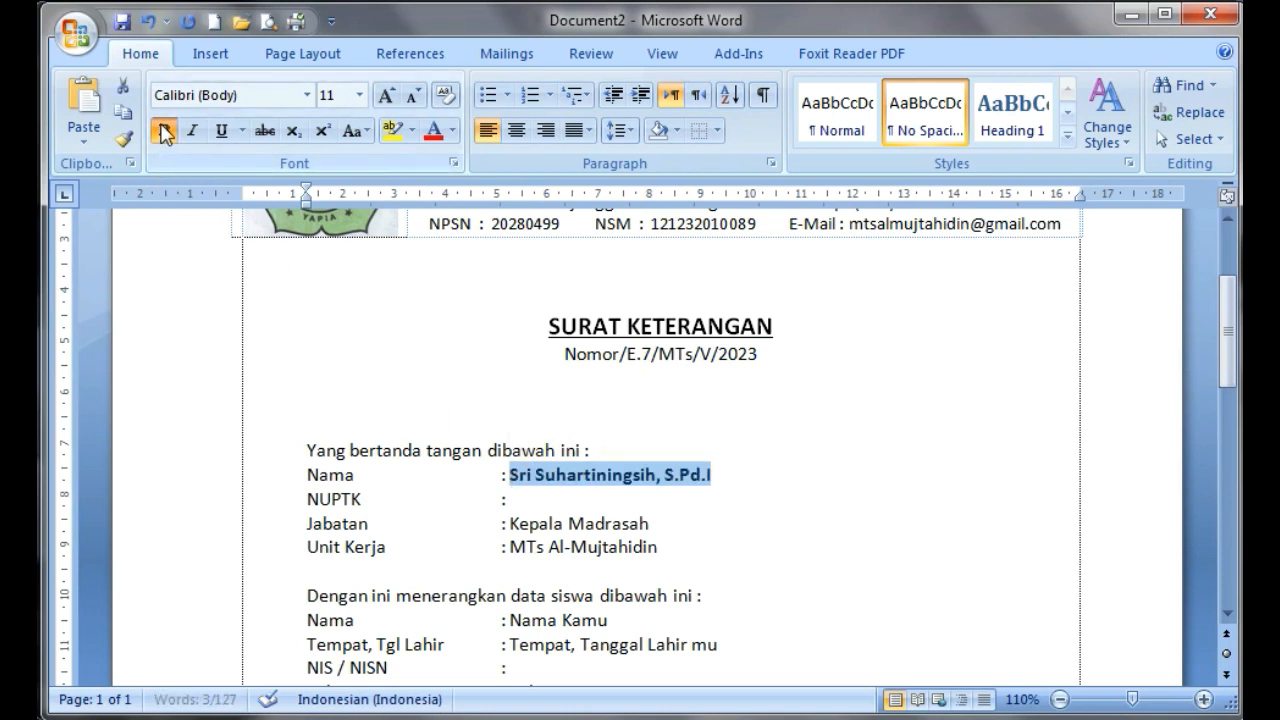
left_click_drag(517, 523, 640, 522)
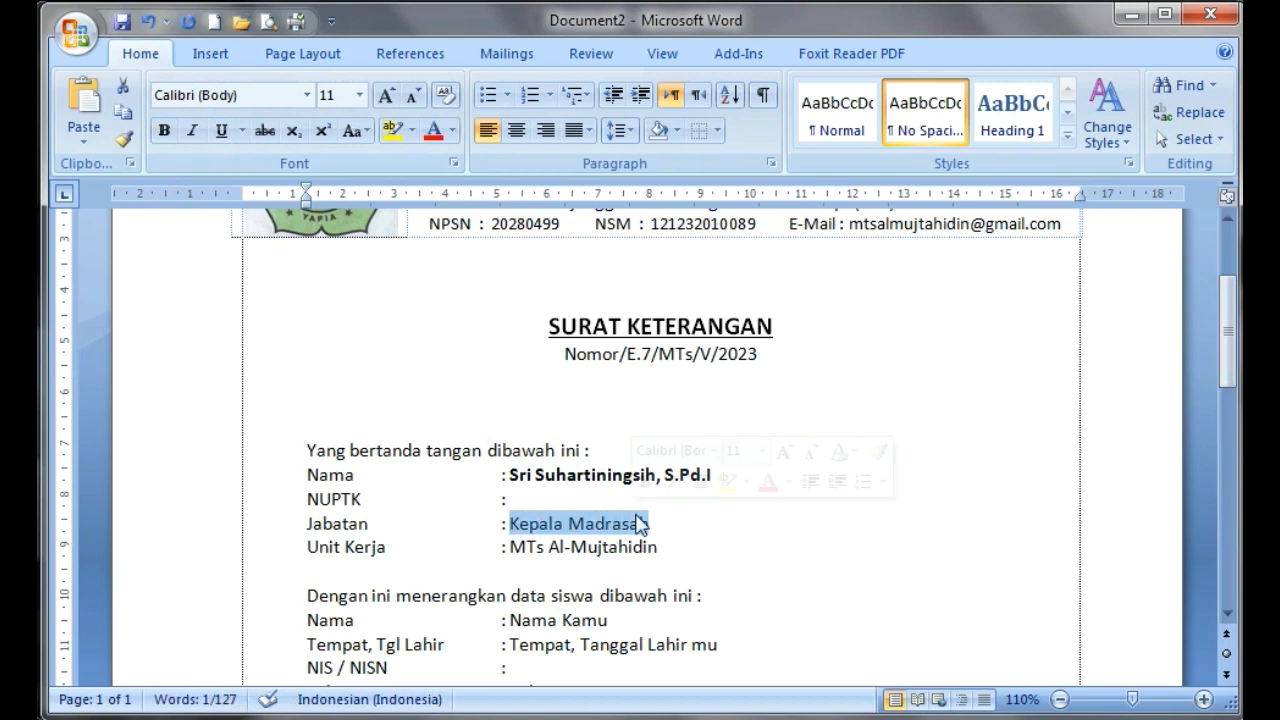
left_click(163, 130)
Make "Nama Kamu" bold and "Tempat, Tanggal Lahir mu" bold italic in the student data
scroll(326, 305, "down", 4)
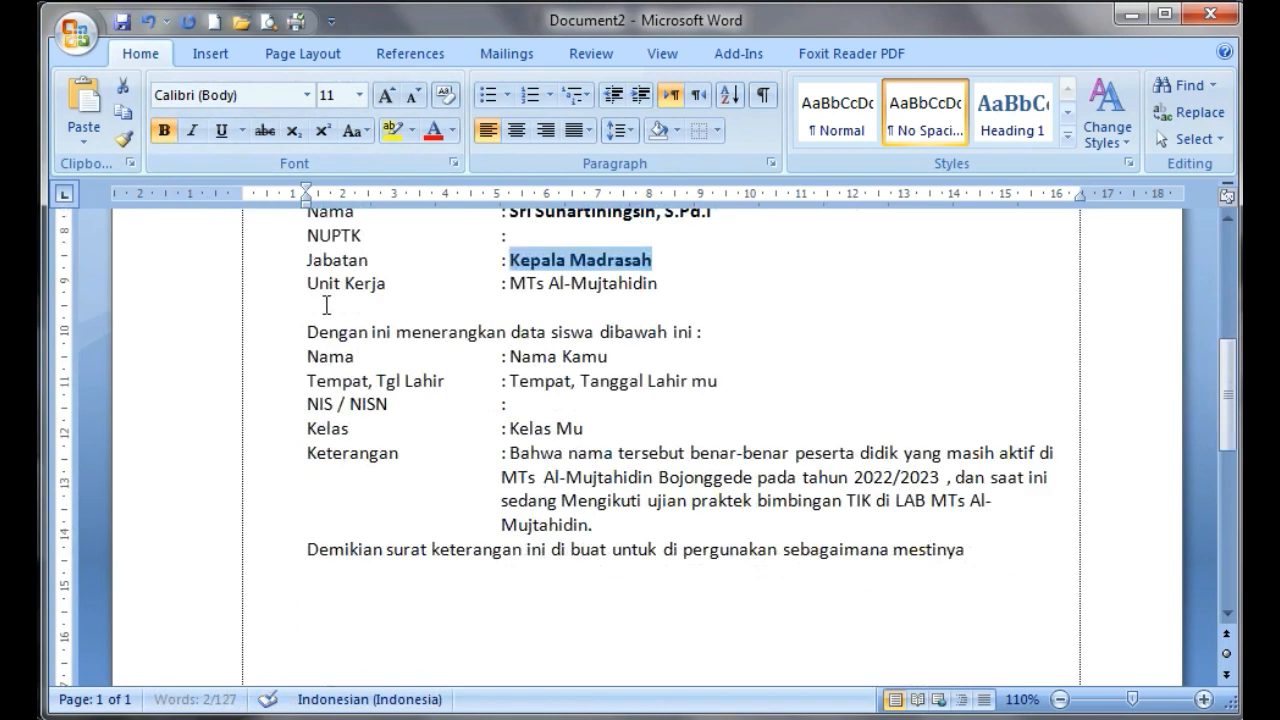
left_click_drag(511, 356, 610, 357)
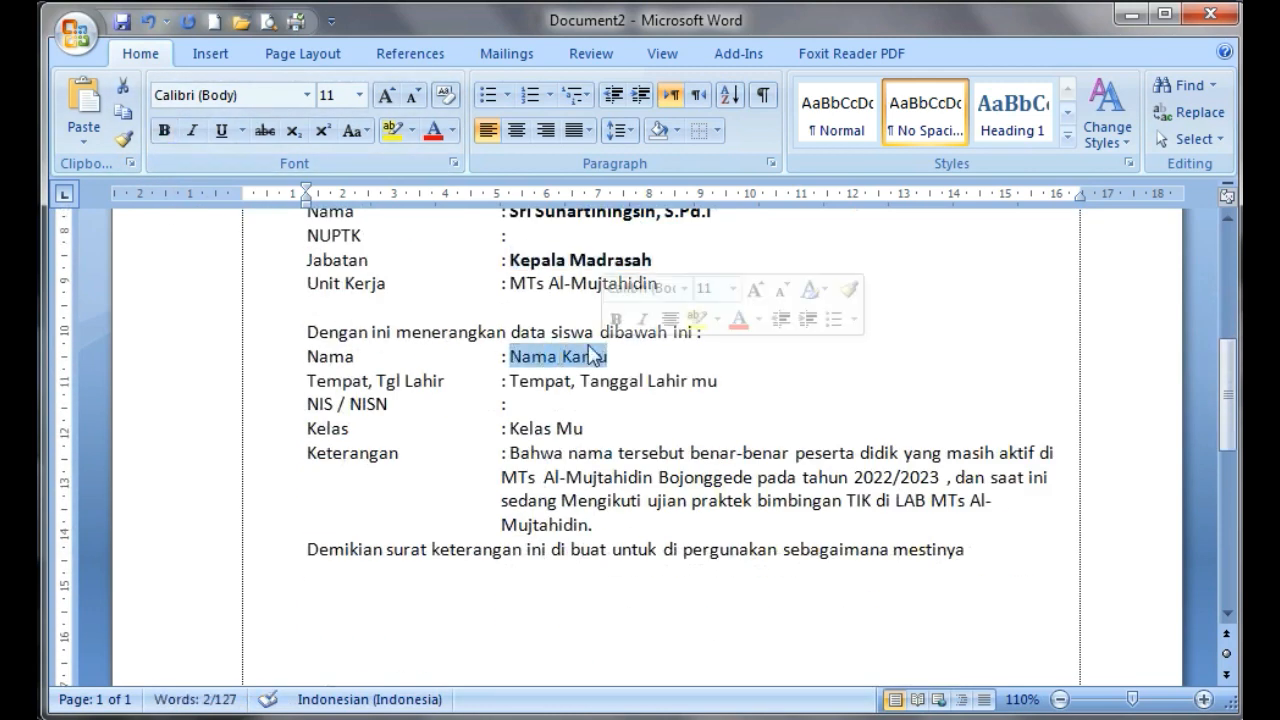
left_click(164, 131)
left_click_drag(510, 381, 709, 381)
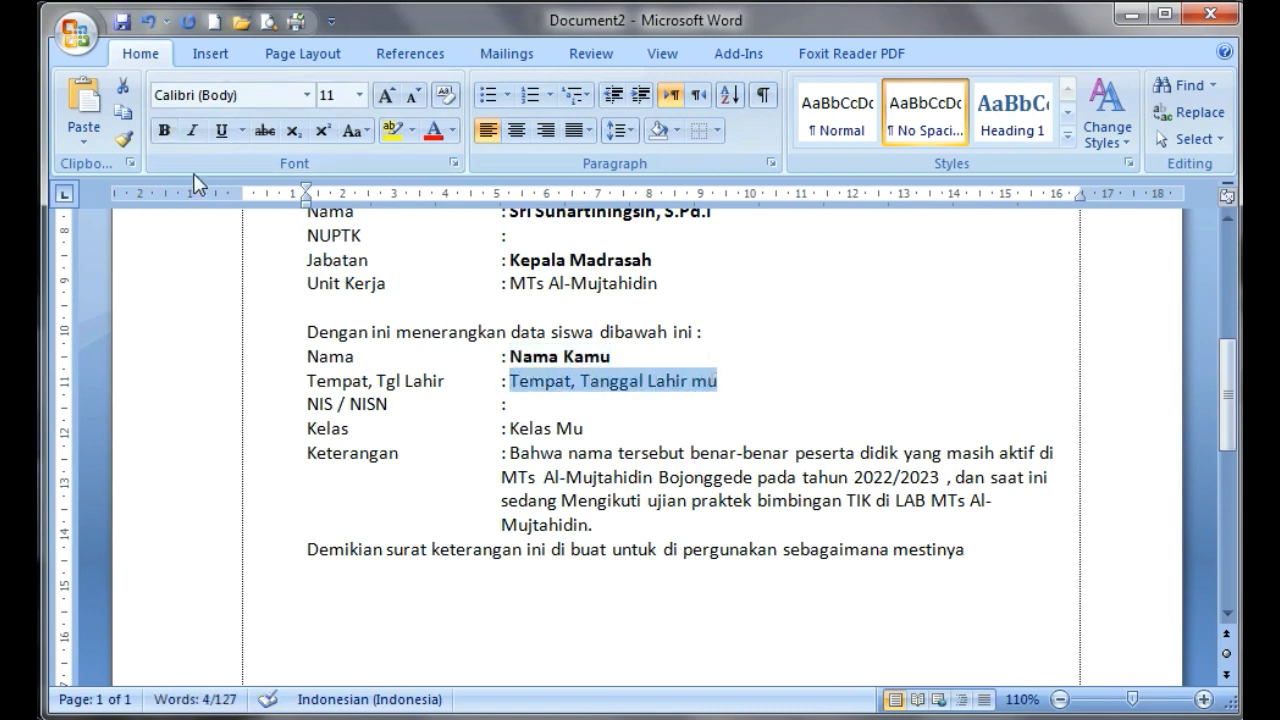
left_click(164, 131)
left_click(192, 131)
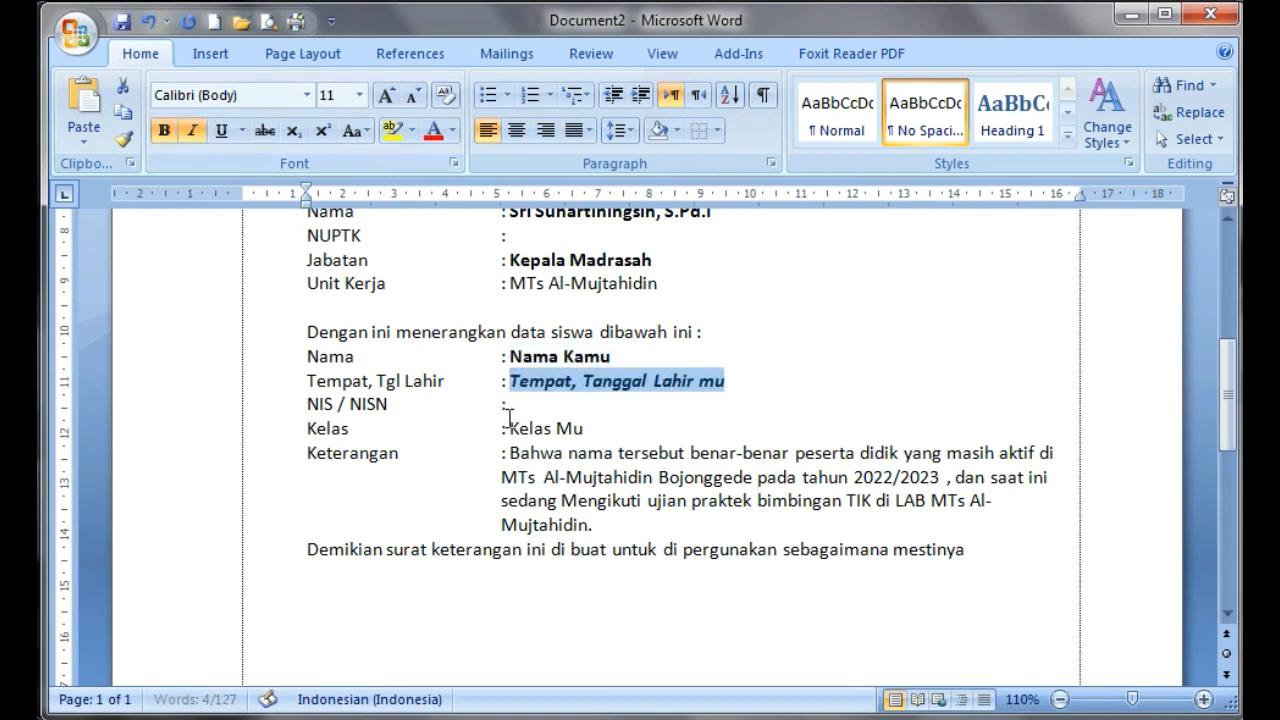
Make "nama tersebut benar-benar peserta didik yang masih aktif" and "MTs Al-Mujtahidin" bold in the "Keterangan" paragraph
scroll(545, 432, "down", 1)
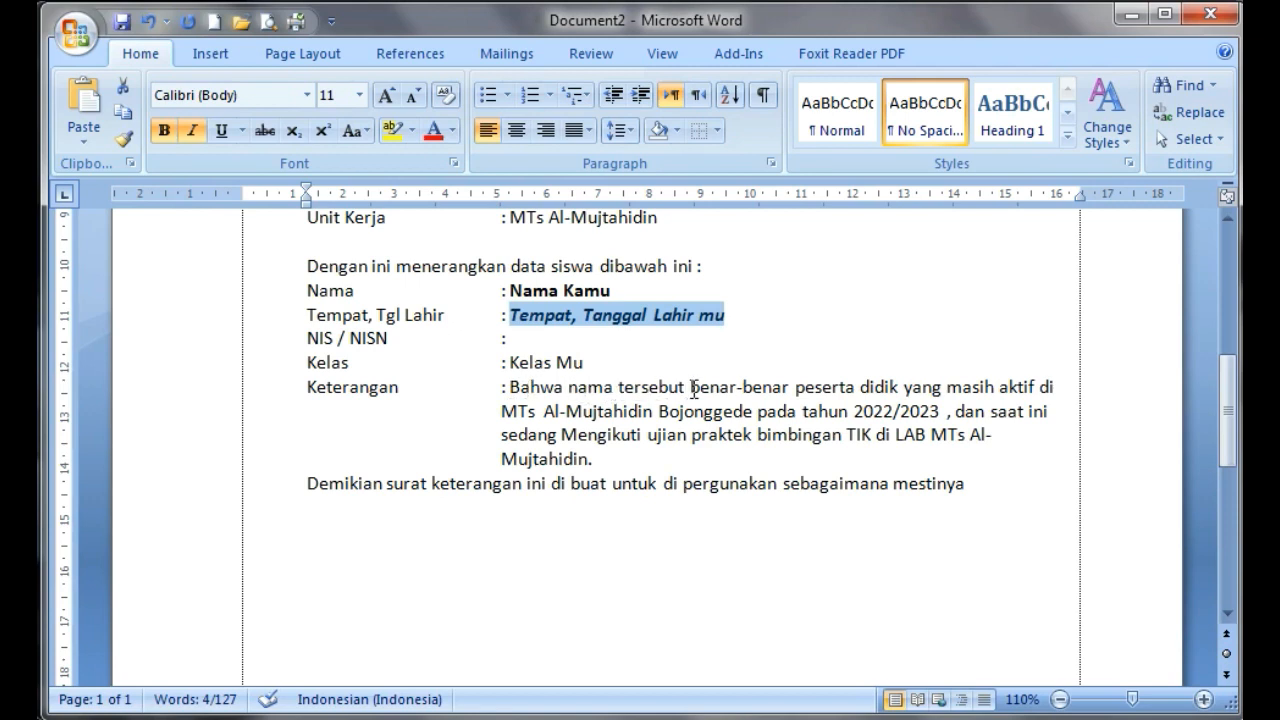
left_click_drag(570, 389, 1036, 392)
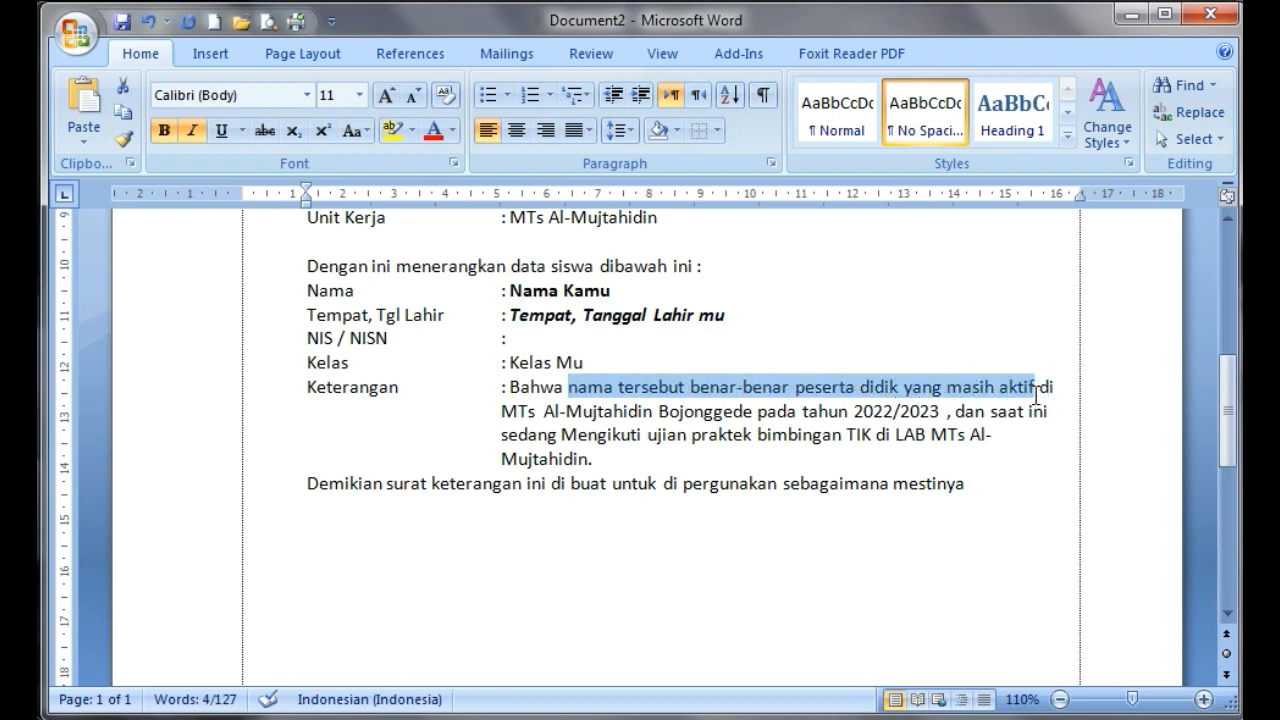
left_click(164, 130)
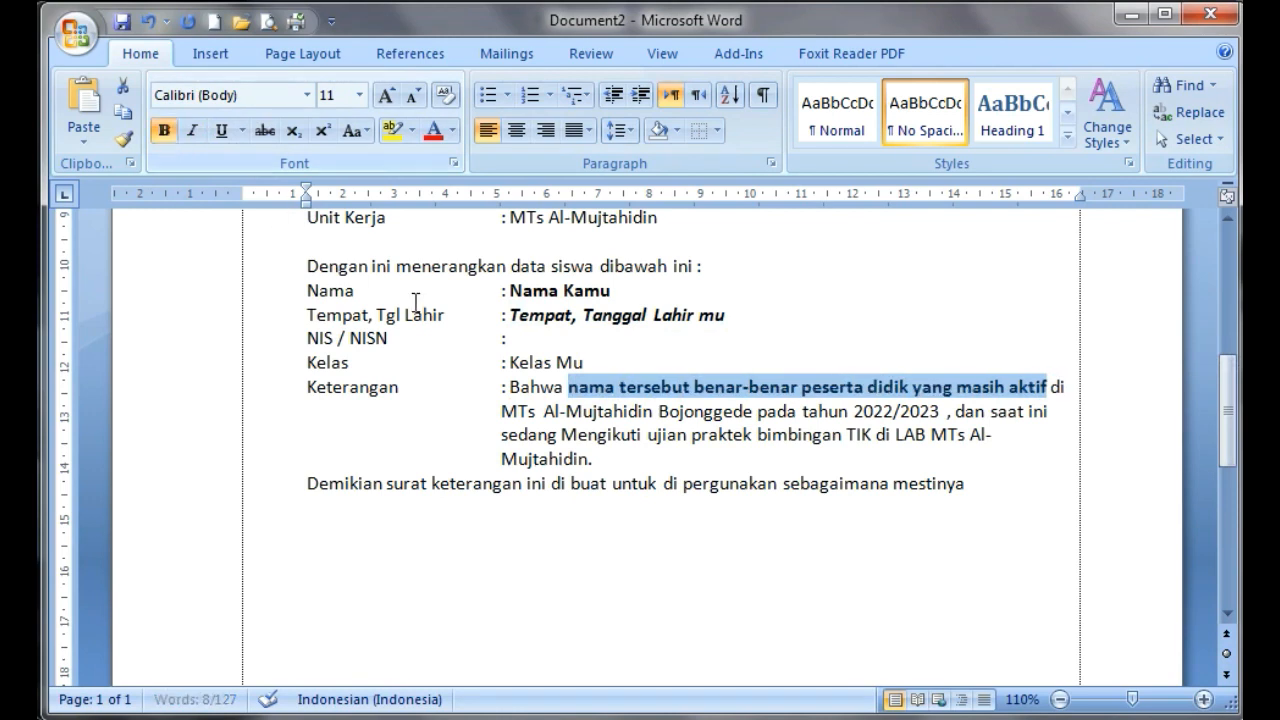
left_click_drag(505, 411, 655, 421)
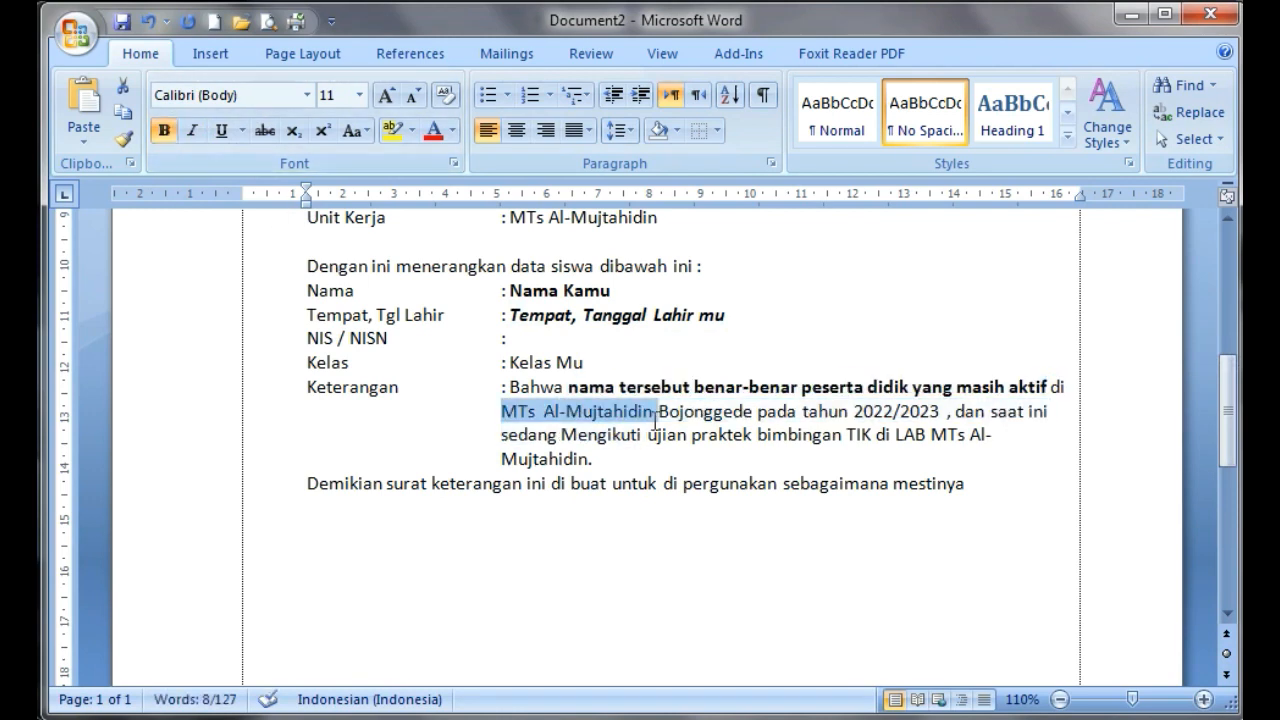
left_click(164, 131)
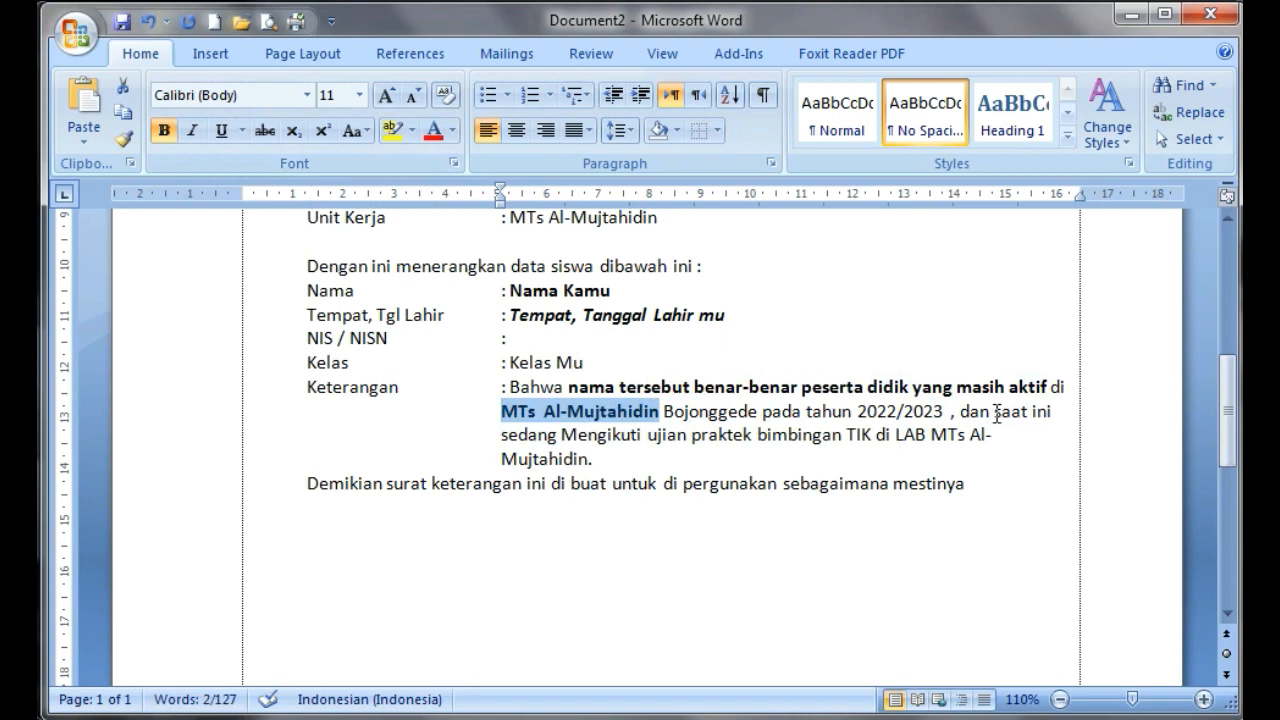
Underline "saat ini sedang Mengikuti ujian praktek bimbingan TIK" and "MTs Al-Mujtahidin" in the "Keterangan" paragraph
left_click_drag(995, 411, 873, 432)
left_click(221, 130)
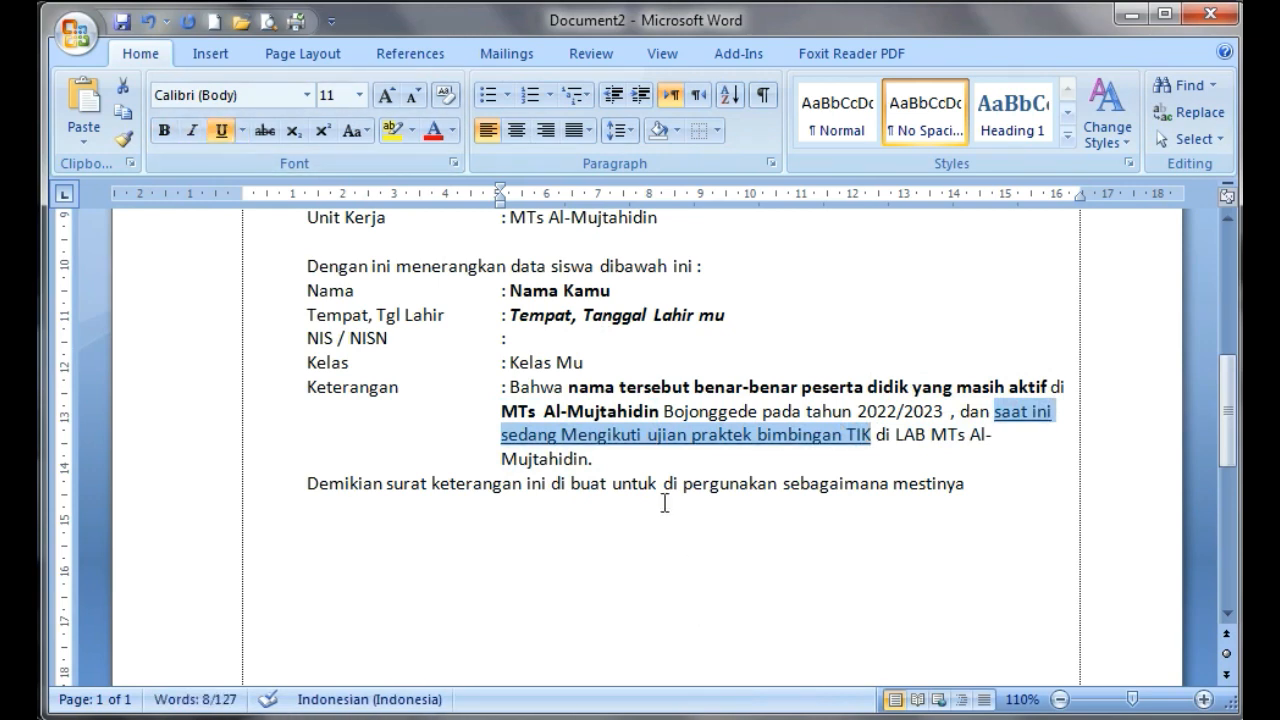
left_click_drag(501, 411, 660, 411)
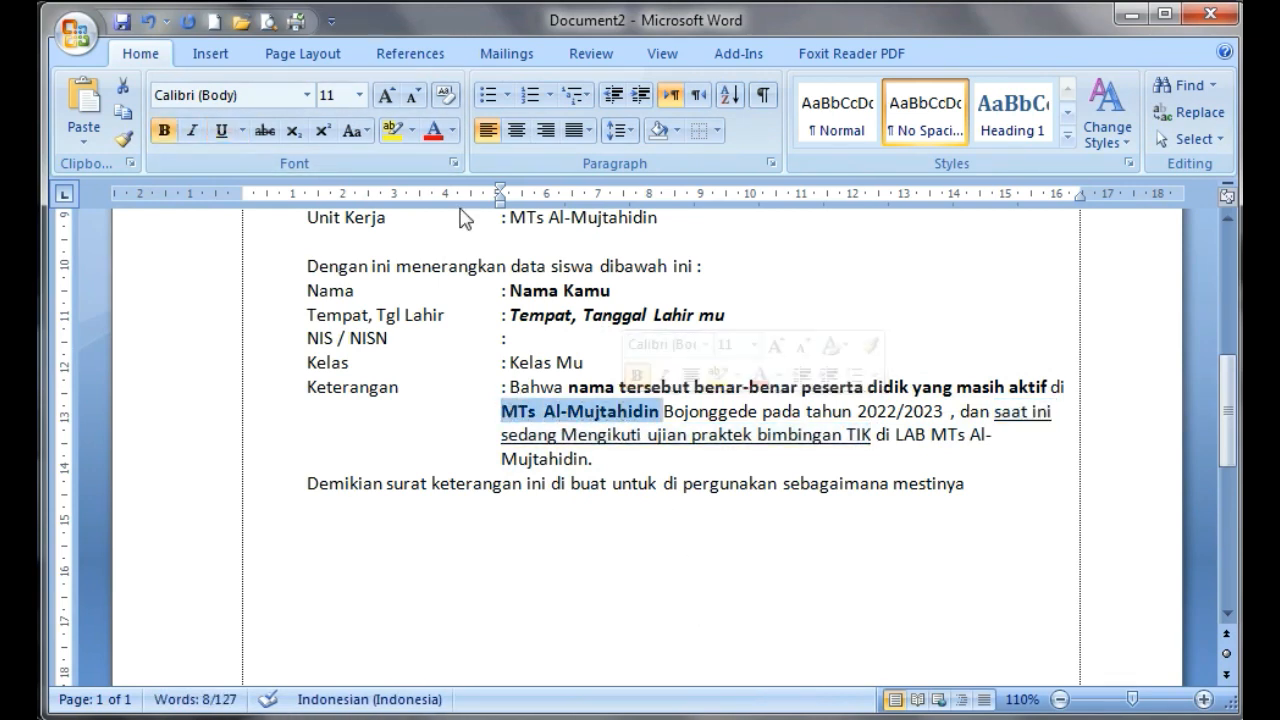
left_click(222, 130)
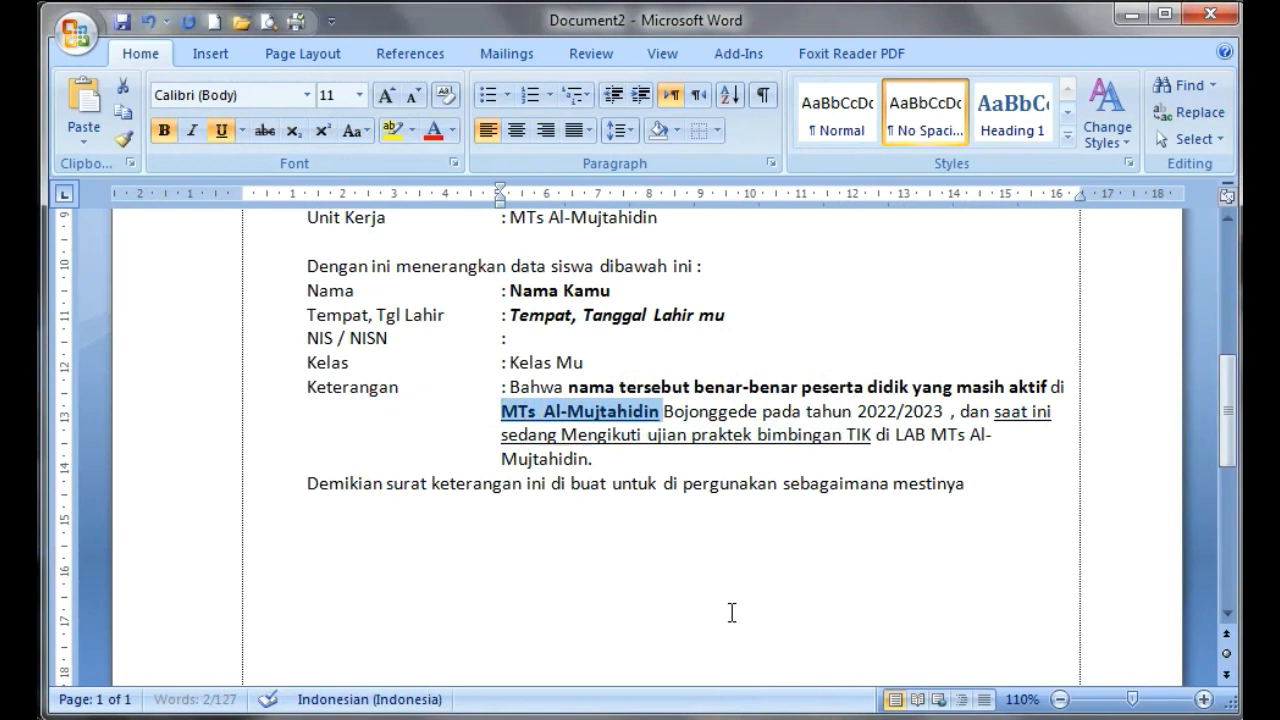
Paste the date and signature block below the closing sentence and indent all its lines to about 11.4 cm
left_click(781, 528)
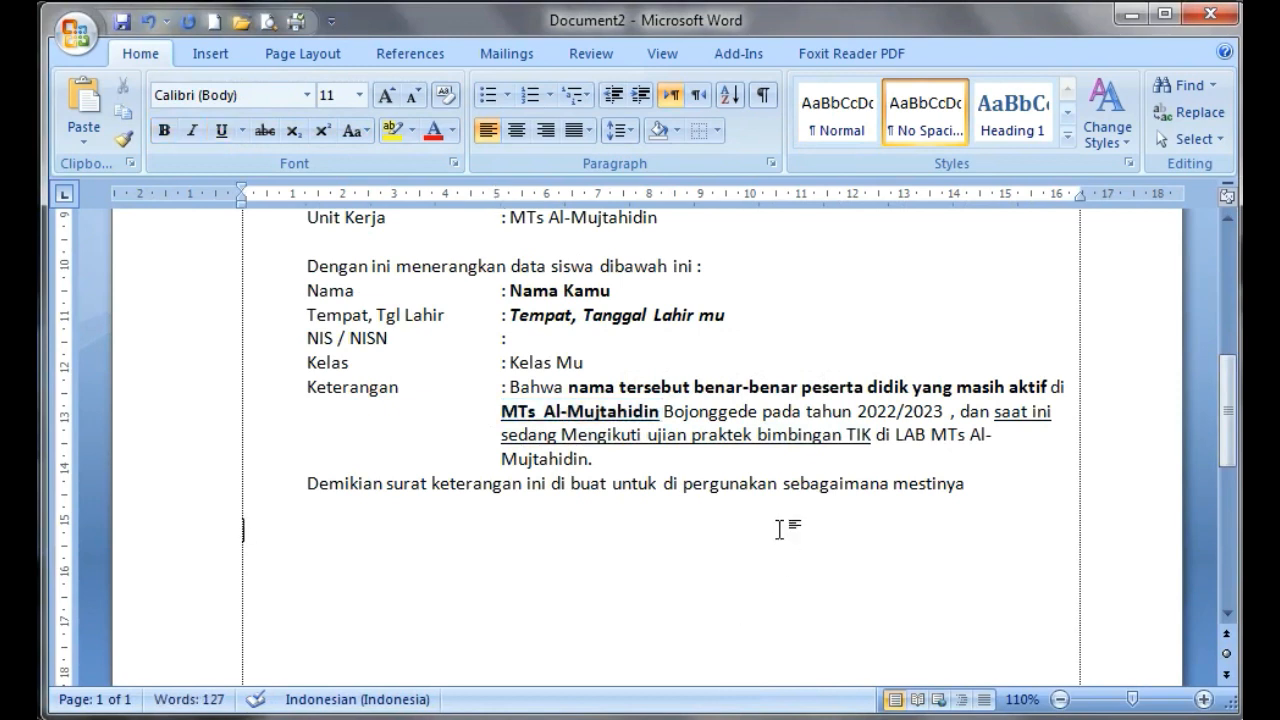
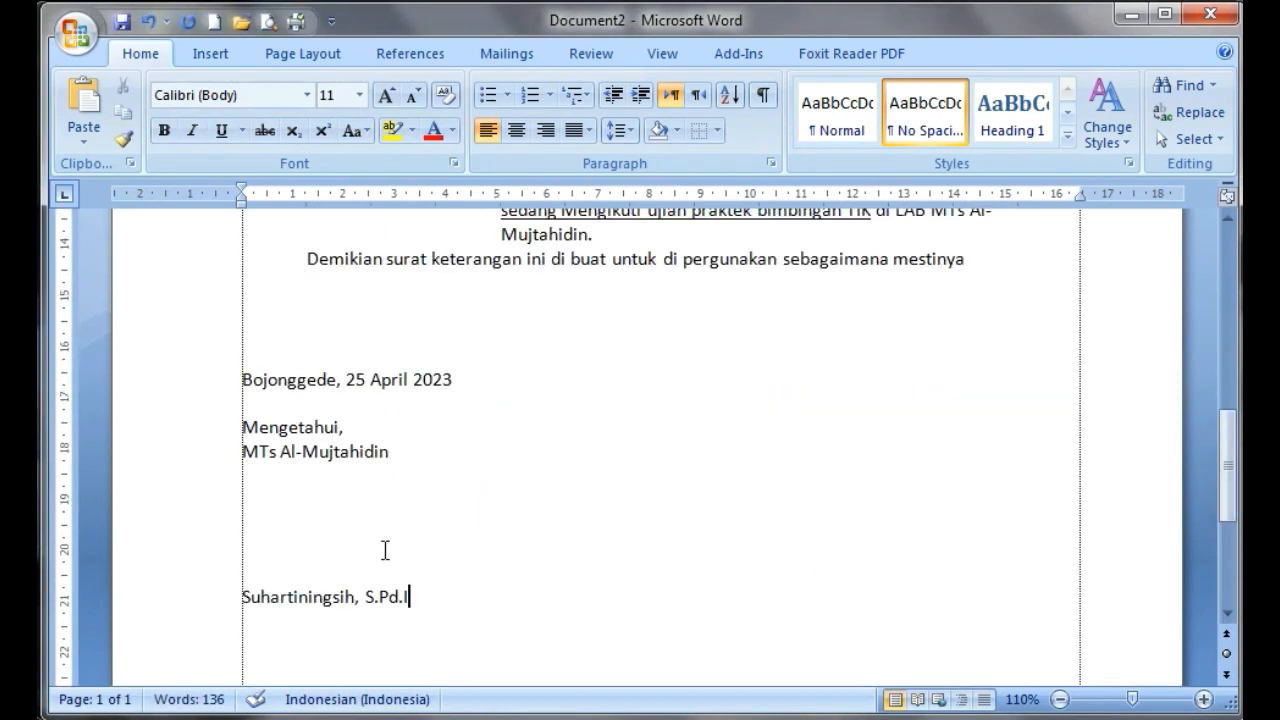
mouse_move(246, 385)
left_mouse_down()
mouse_move(329, 591)
mouse_move(418, 600)
left_mouse_up()
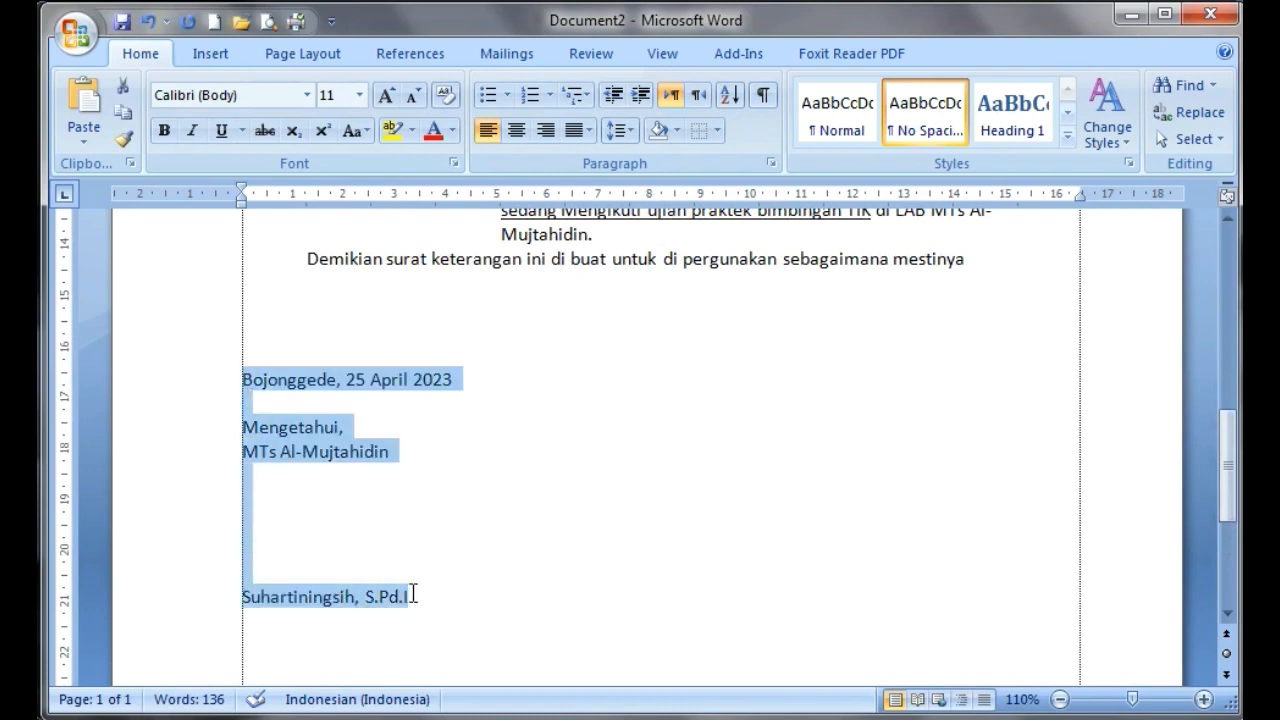
left_click(640, 95)
left_click(640, 95)
left_click(640, 95)
left_click(640, 95)
left_click(640, 95)
left_click(640, 95)
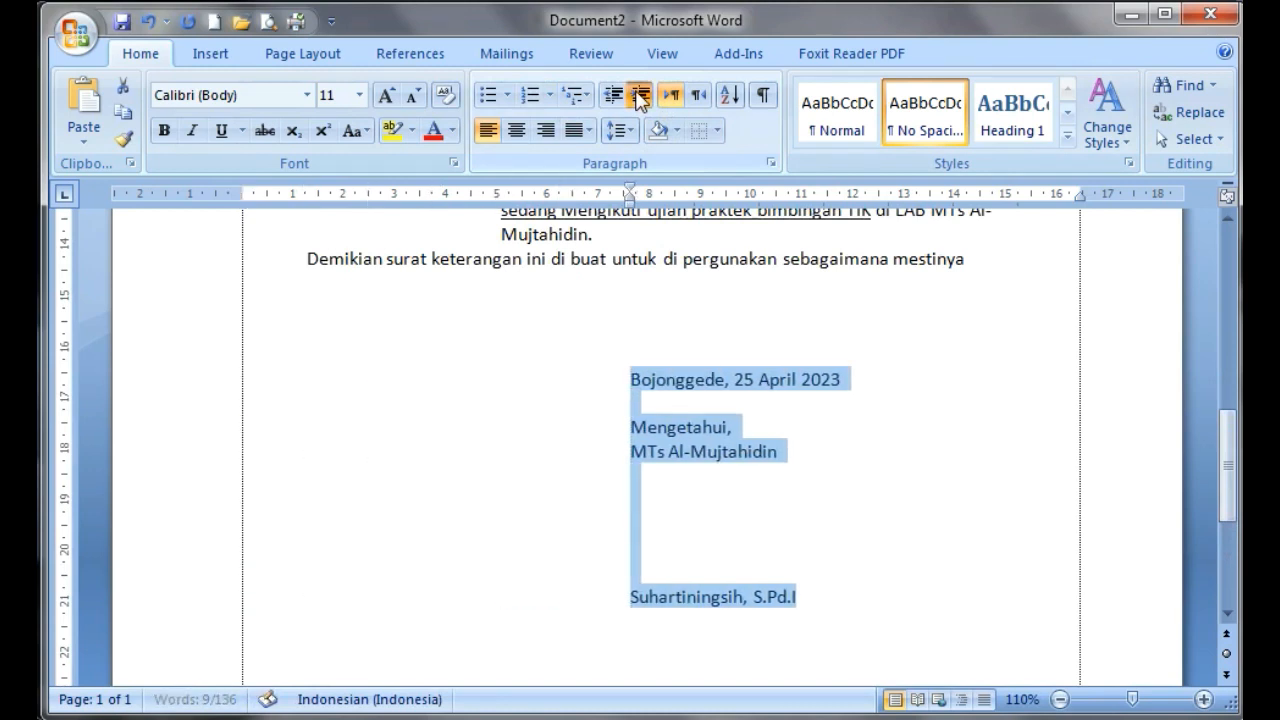
left_click(640, 95)
left_click(640, 95)
left_click(640, 95)
left_click(662, 468)
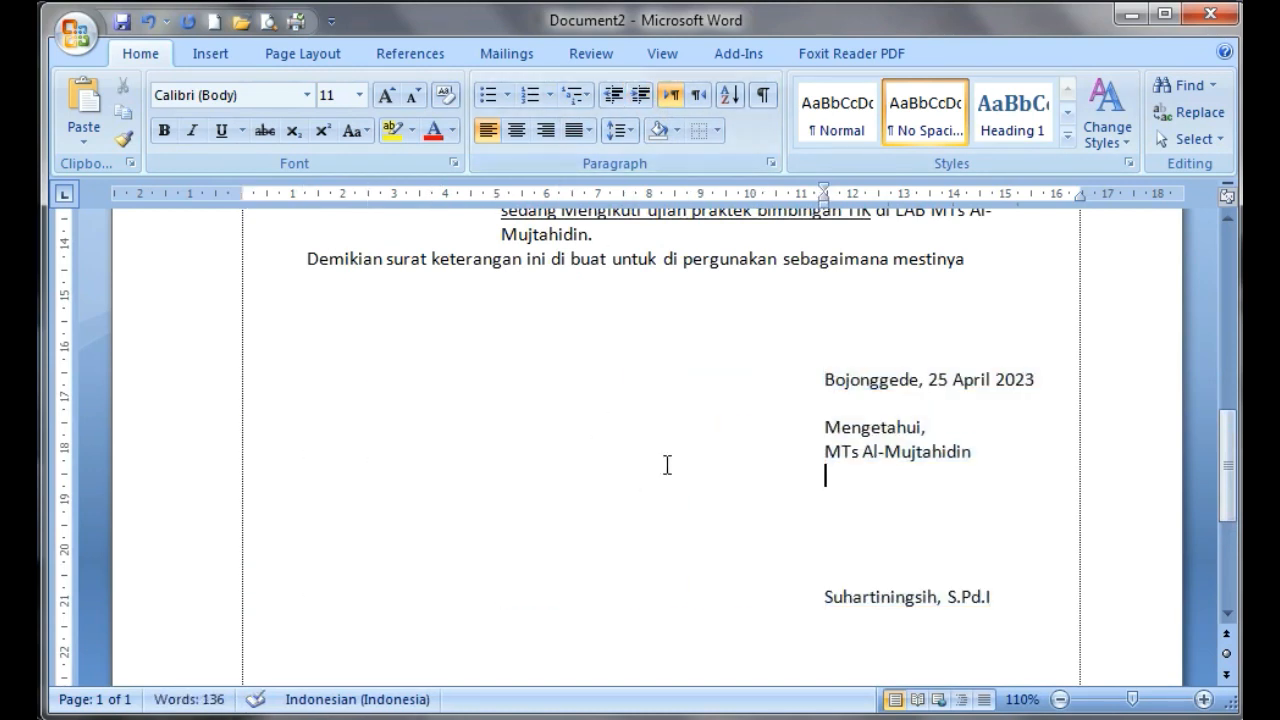
Insert "Kepala" before "MTs Al-Mujtahidin" in the signature block and make the whole line bold
left_click_drag(825, 451, 969, 457)
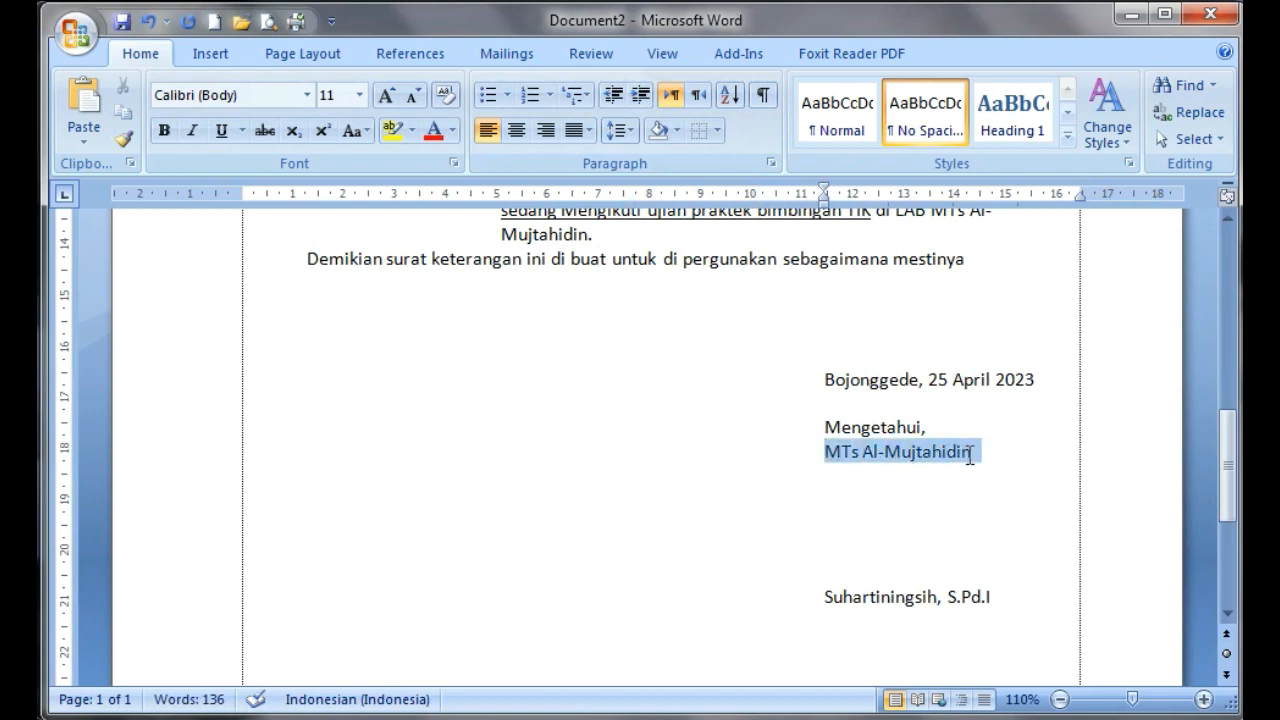
key("Left")
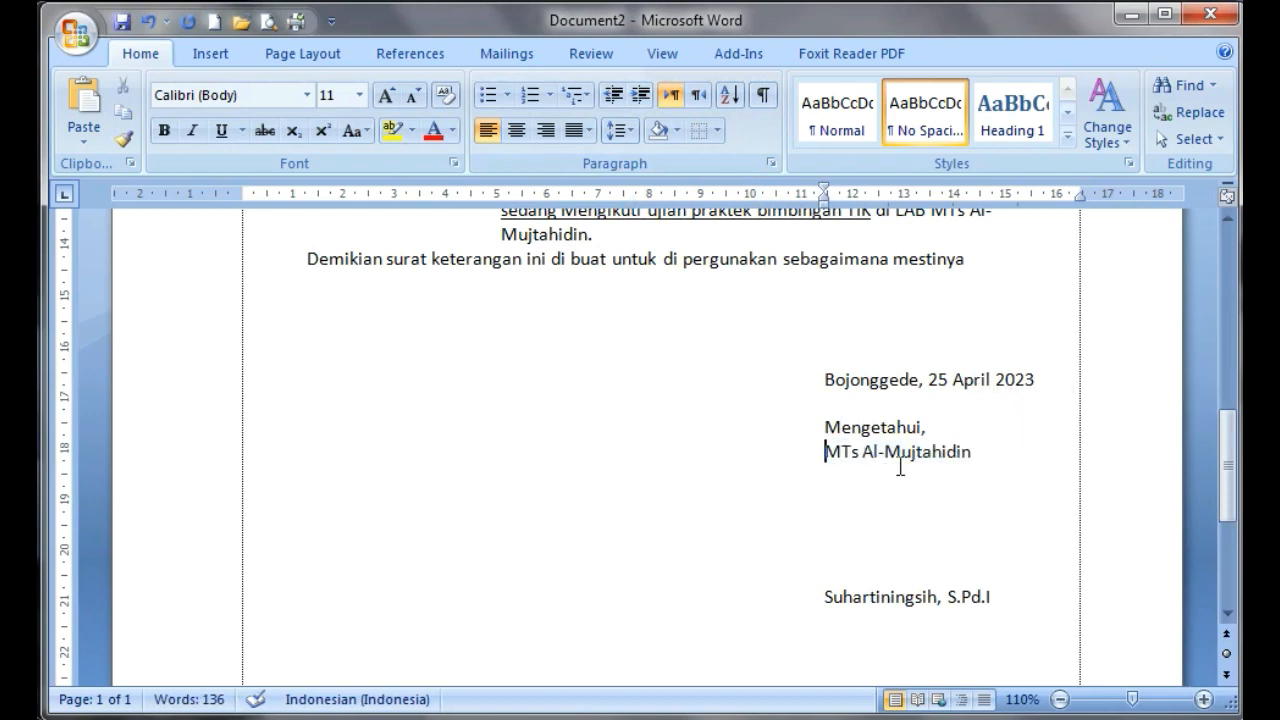
key("Return")
type("Kepala")
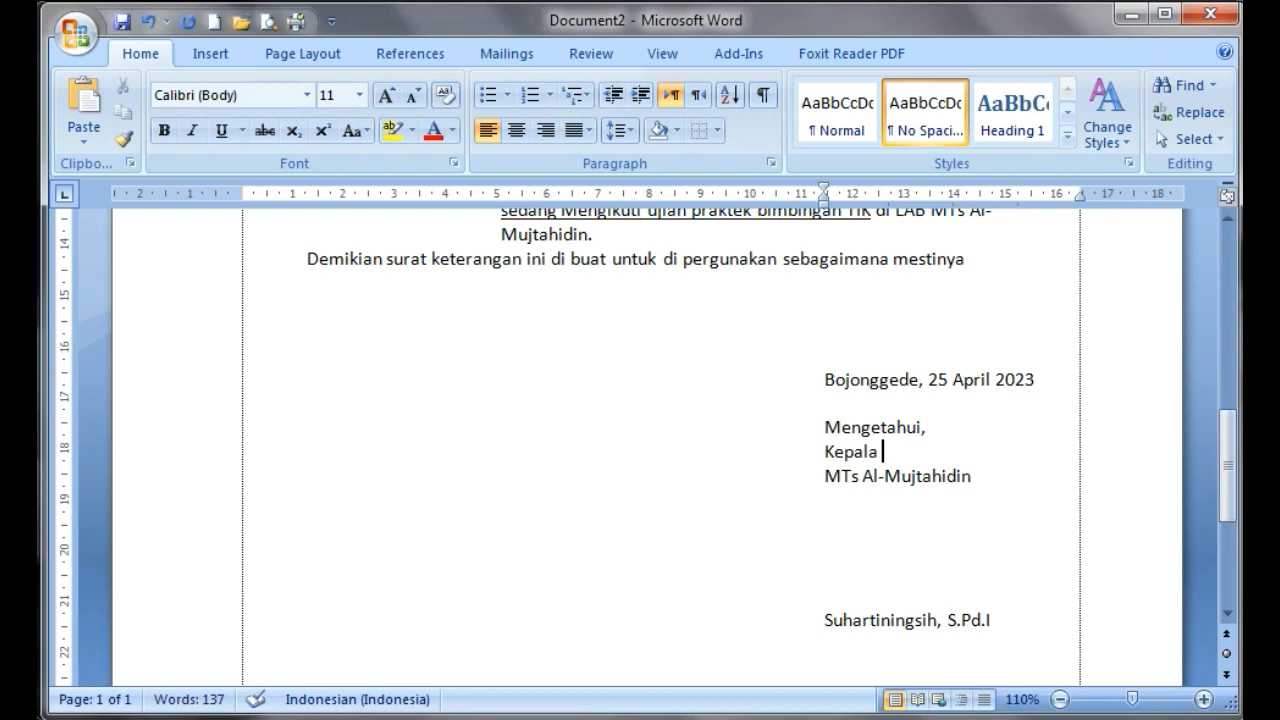
key("Delete")
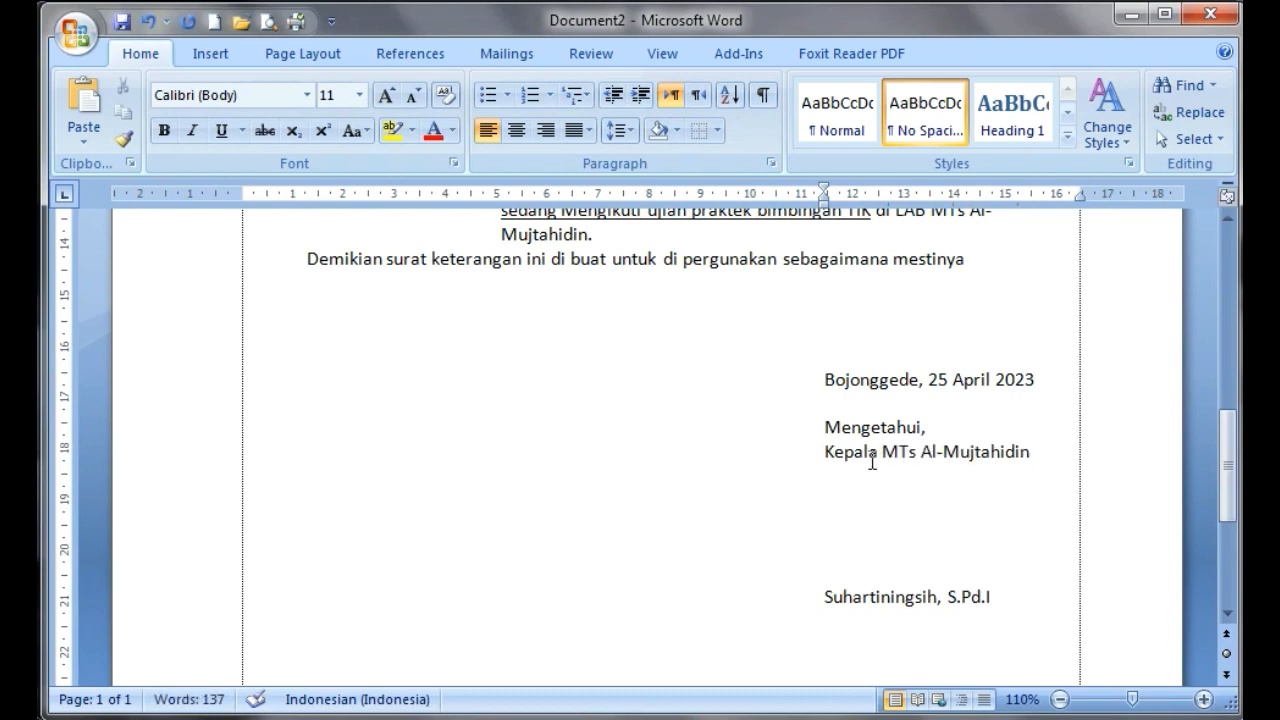
left_click_drag(822, 449, 1012, 452)
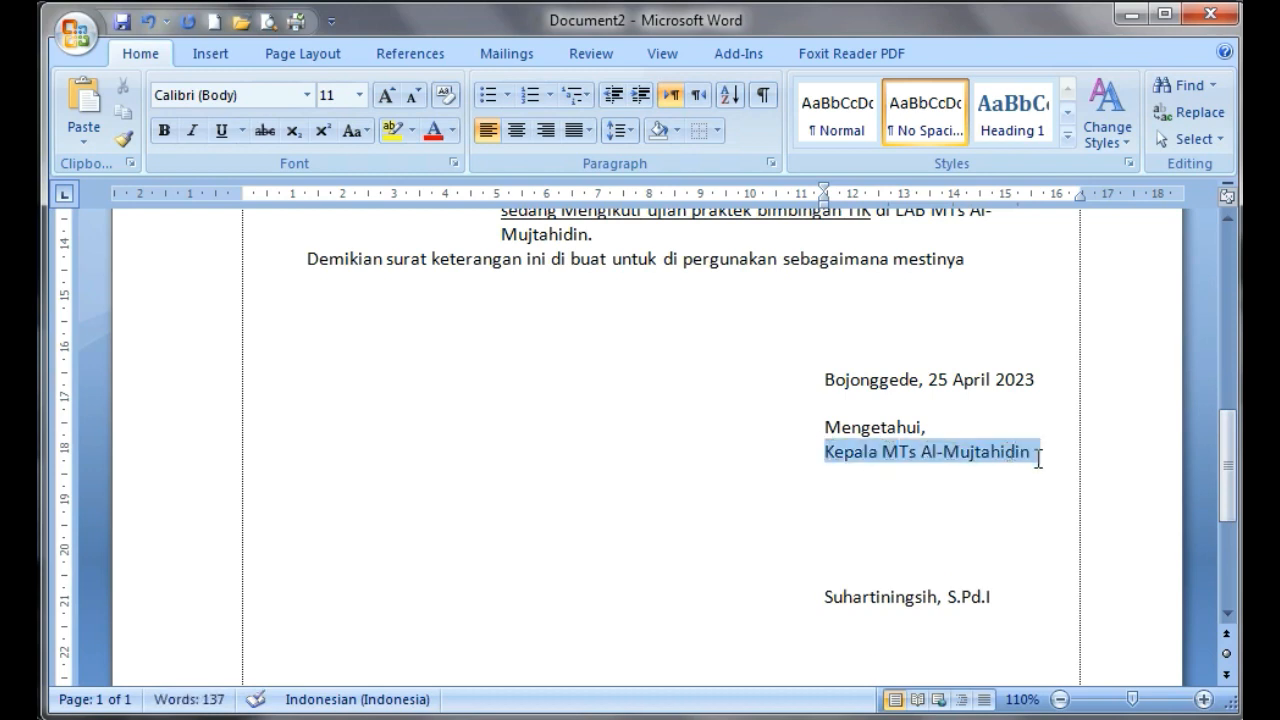
left_click(170, 138)
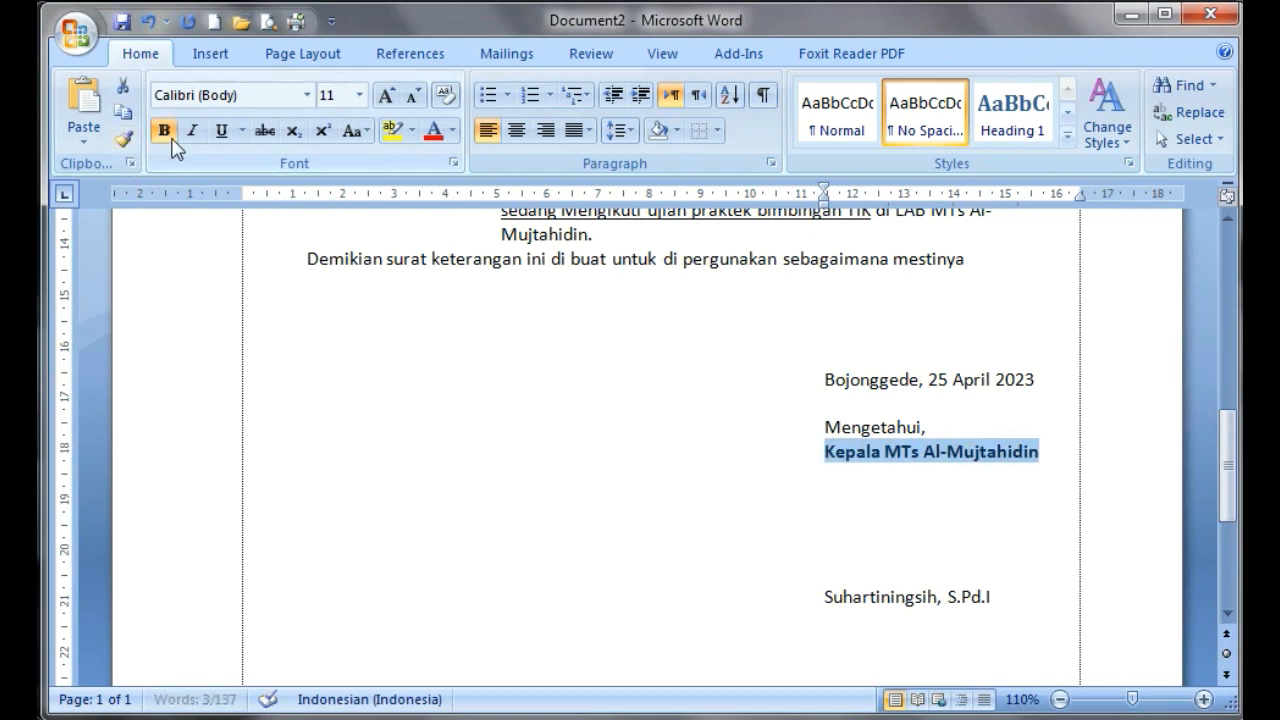
Remove one blank line above the signatory's name and make the name bold and underlined
left_click(823, 549)
key("Delete")
left_click_drag(826, 572, 997, 571)
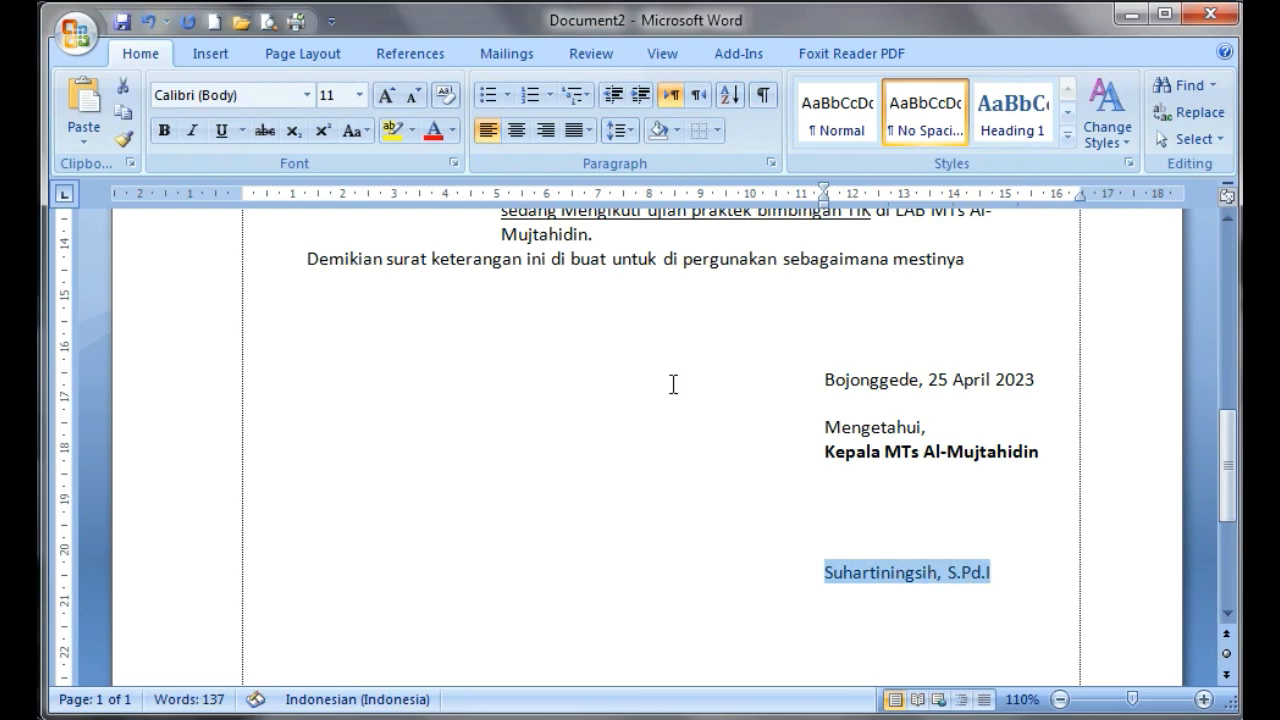
left_click(164, 131)
left_click(227, 140)
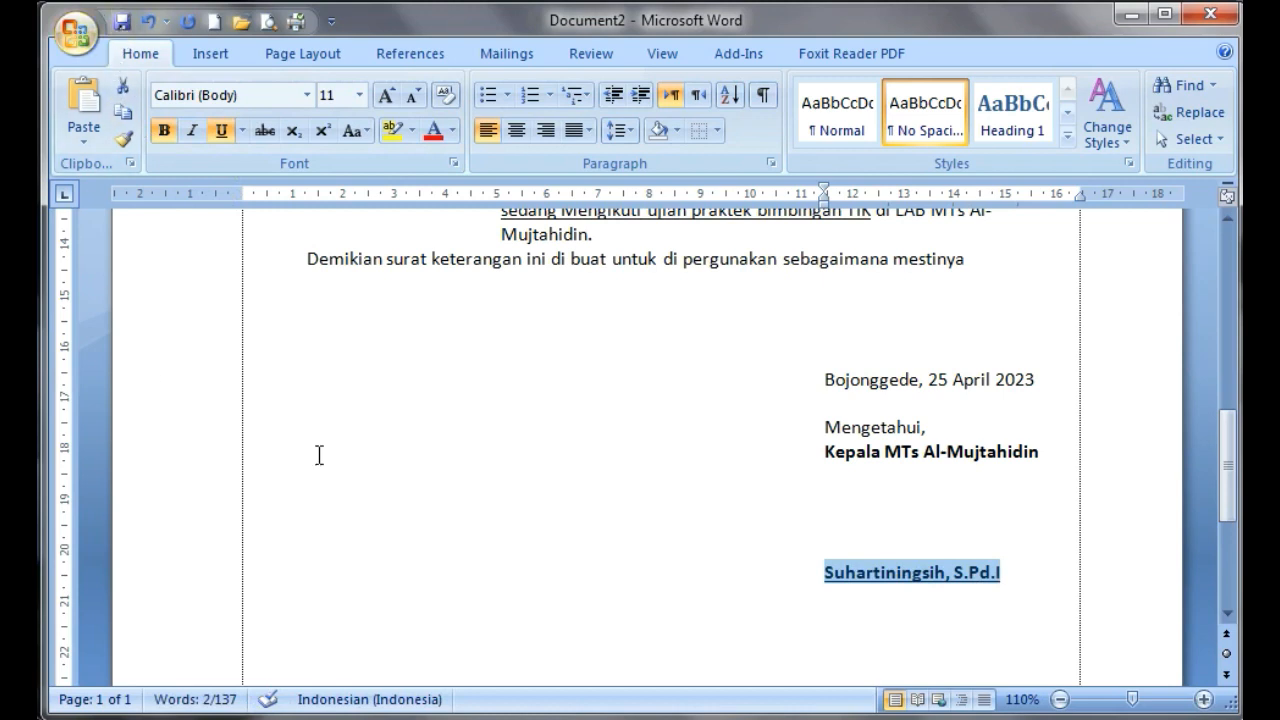
left_click(413, 464)
Save the letter in Documents as the Word document "Nama Kamu-UPMTs_IX A", replacing the existing file
scroll(434, 514, "up", 10)
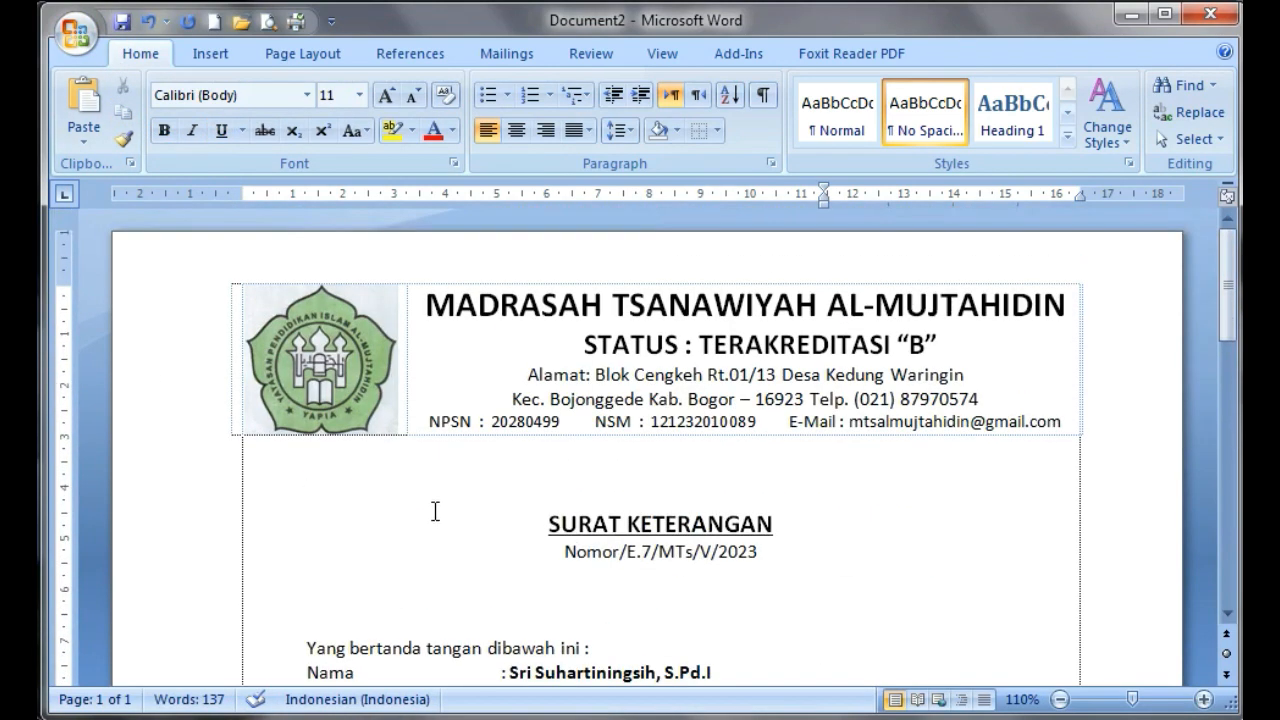
left_click(77, 36)
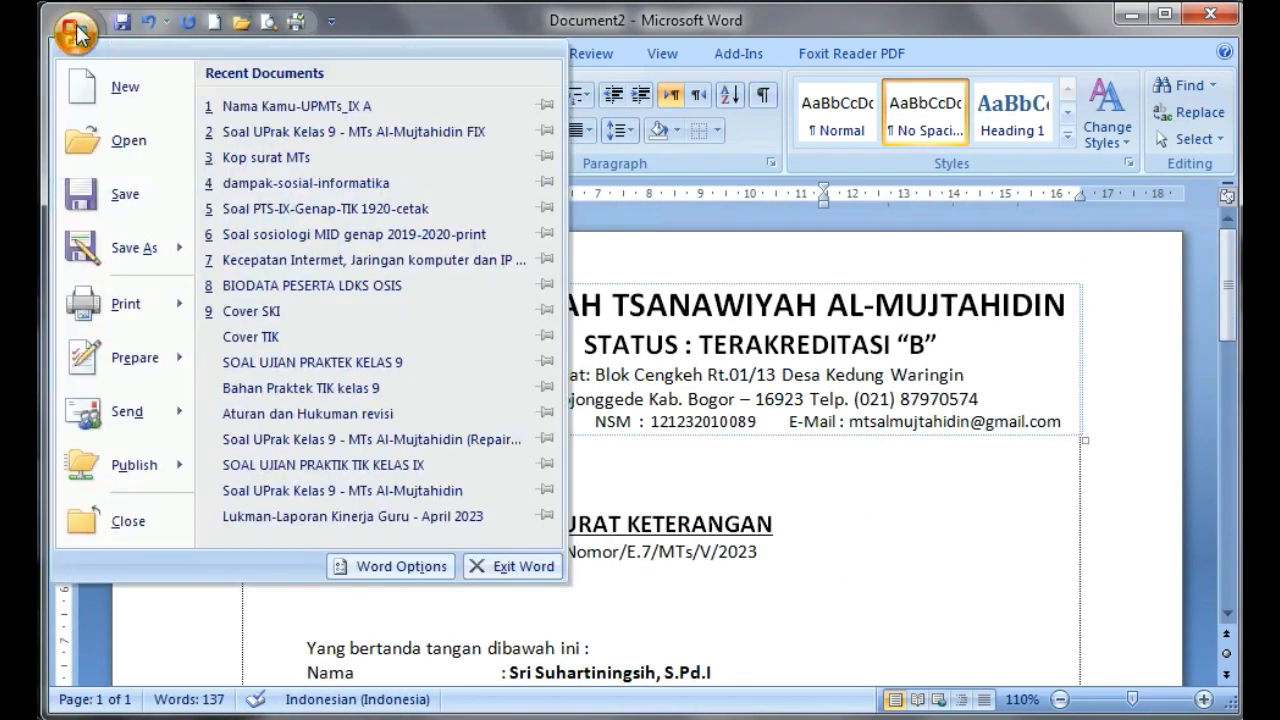
left_click(108, 196)
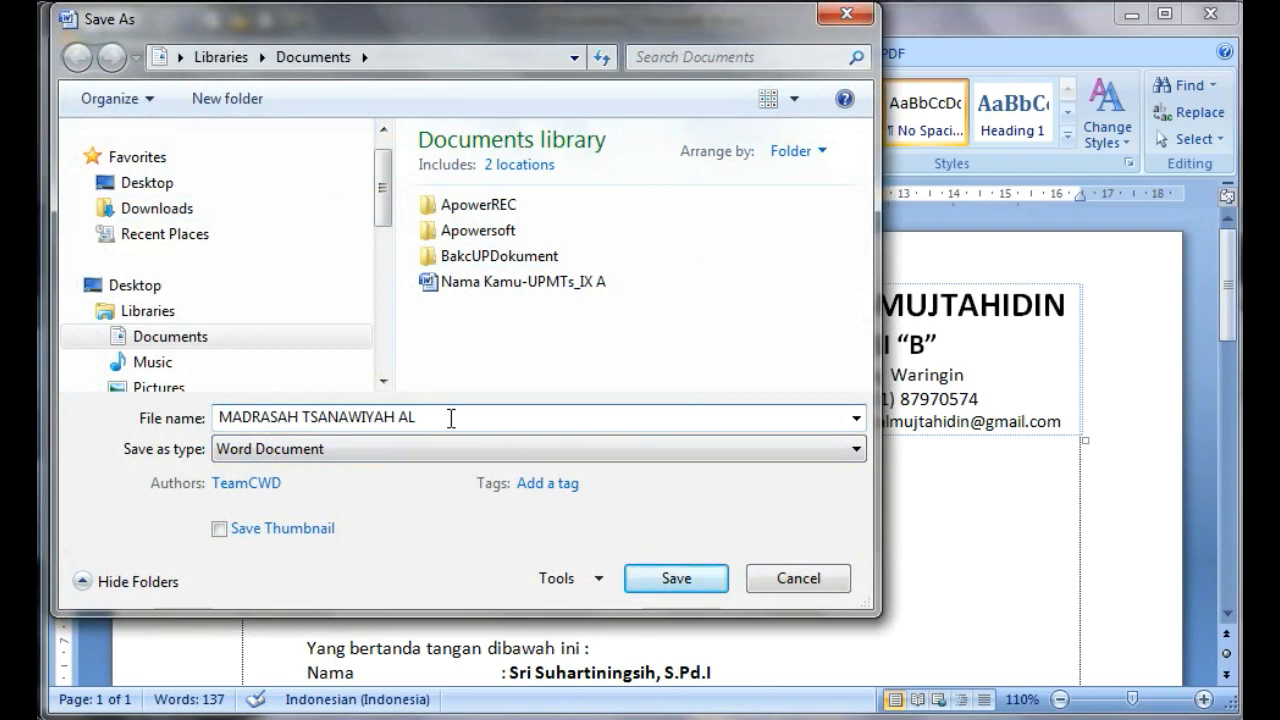
left_click_drag(438, 422, 225, 447)
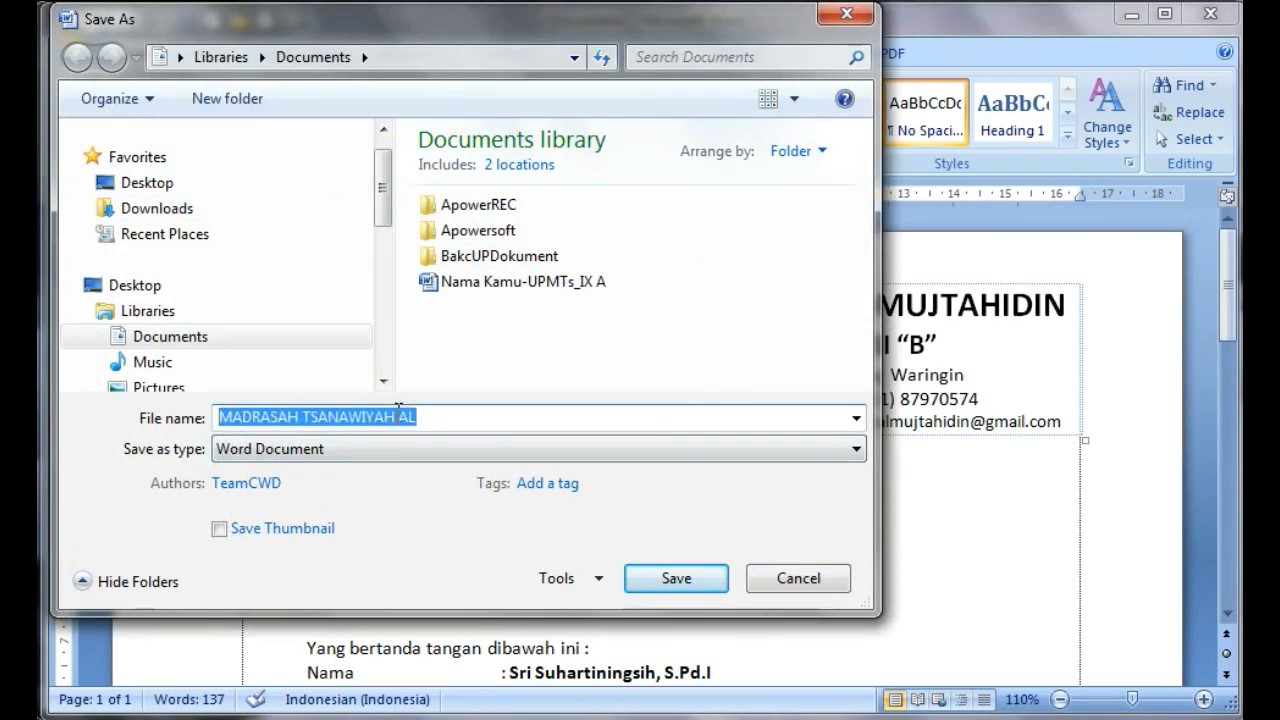
type("Nama Kam")
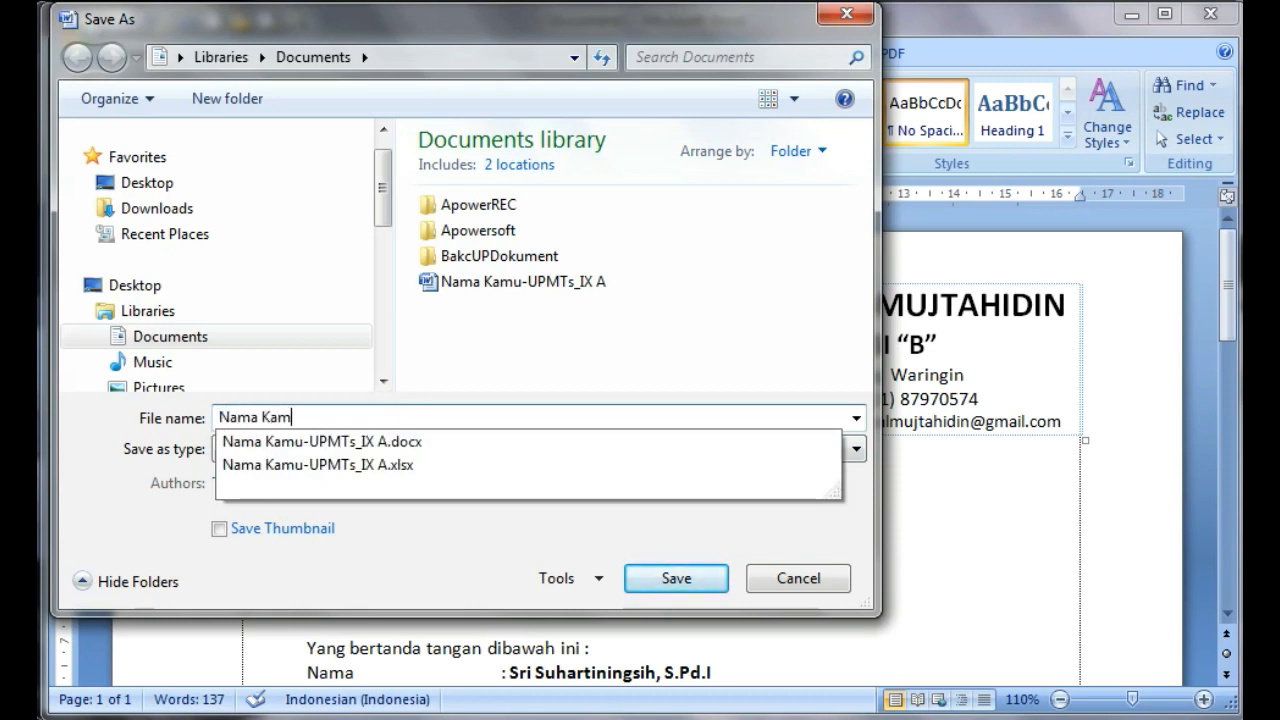
type("u-UPMTs_IX a")
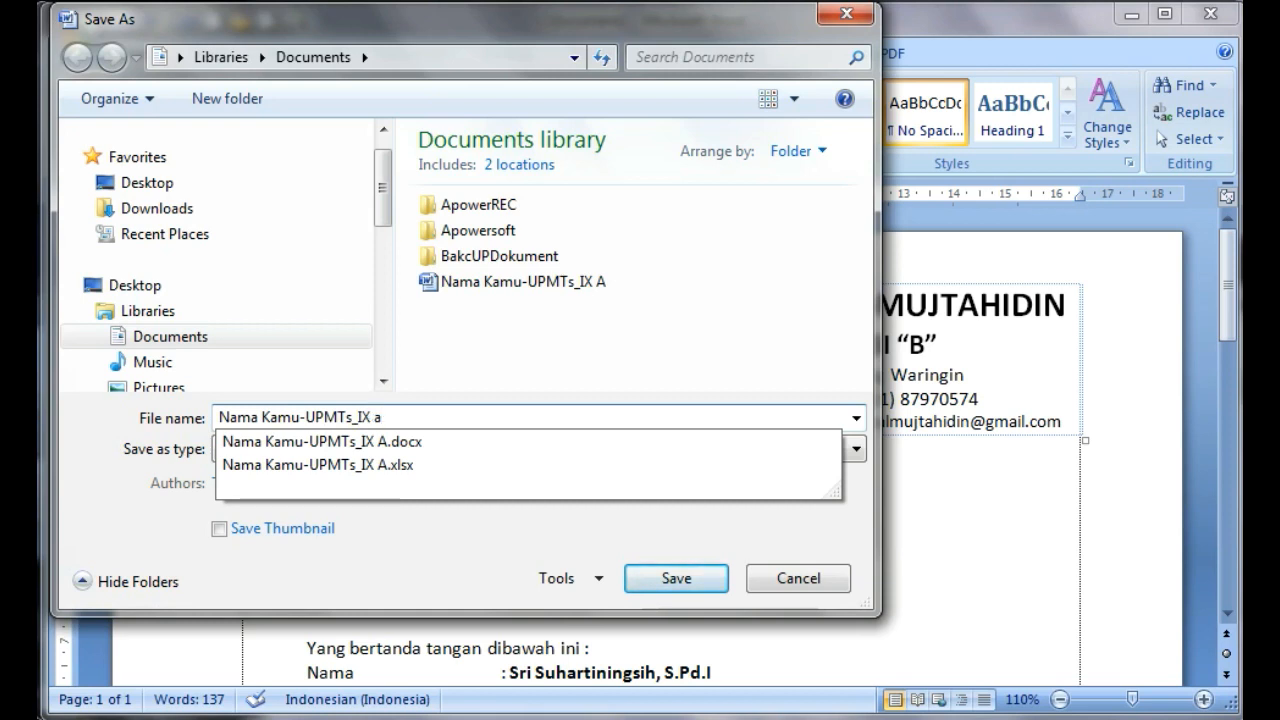
left_click(658, 580)
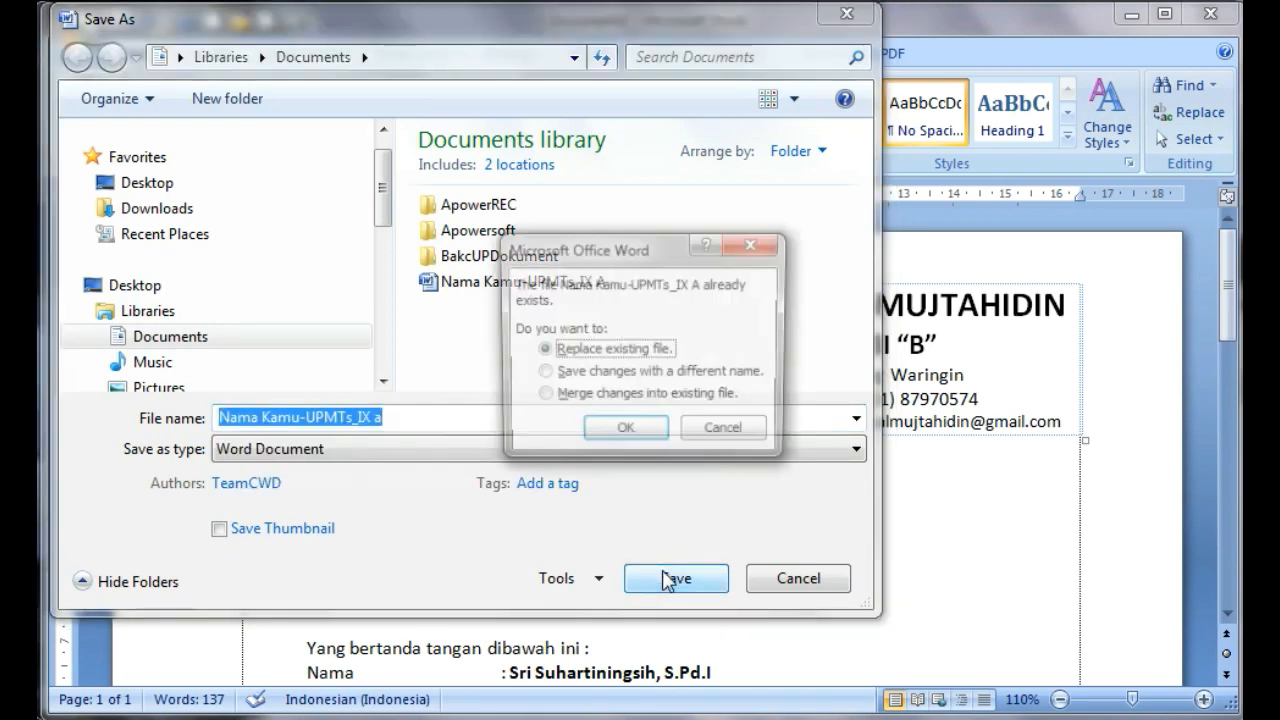
left_click(624, 433)
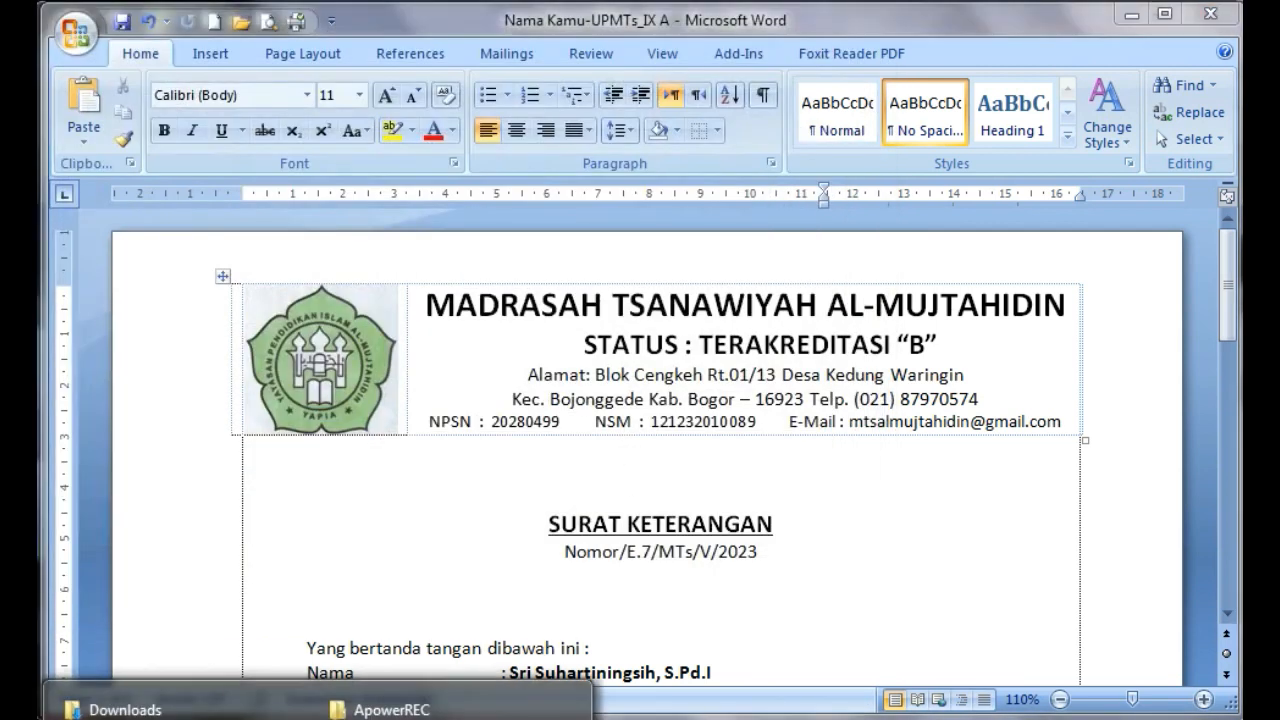
Switch to the file explorer and look up the saved Word file "Nama Kamu-UPMTs_IX A" in My Documents
left_click(110, 708)
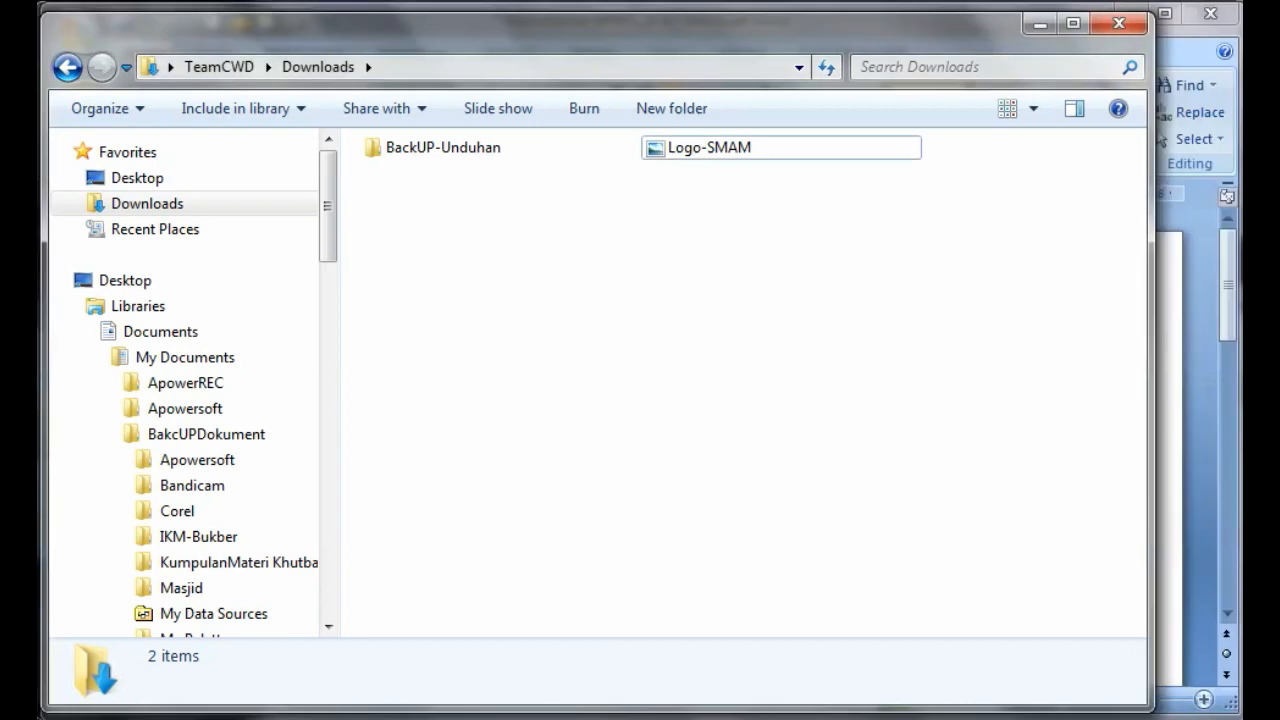
left_click(183, 360)
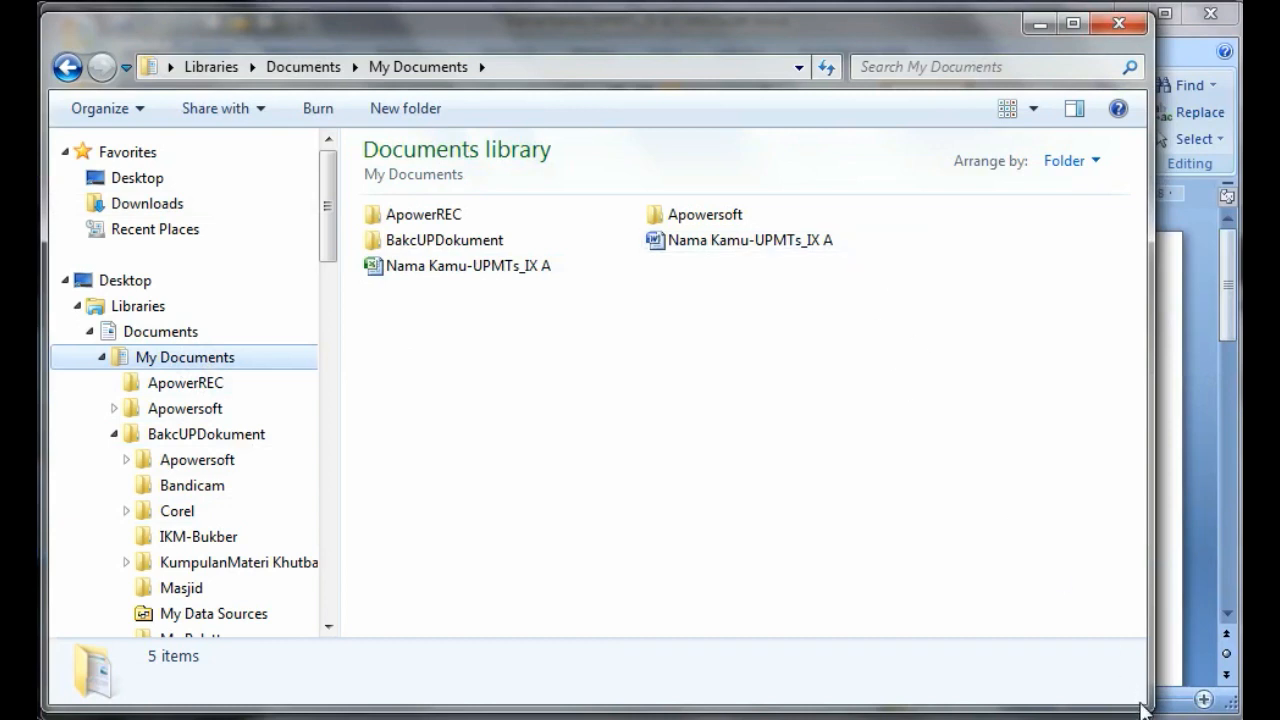
mouse_move(631, 231)
left_mouse_down()
mouse_move(852, 237)
mouse_move(623, 277)
mouse_move(629, 229)
left_mouse_up()
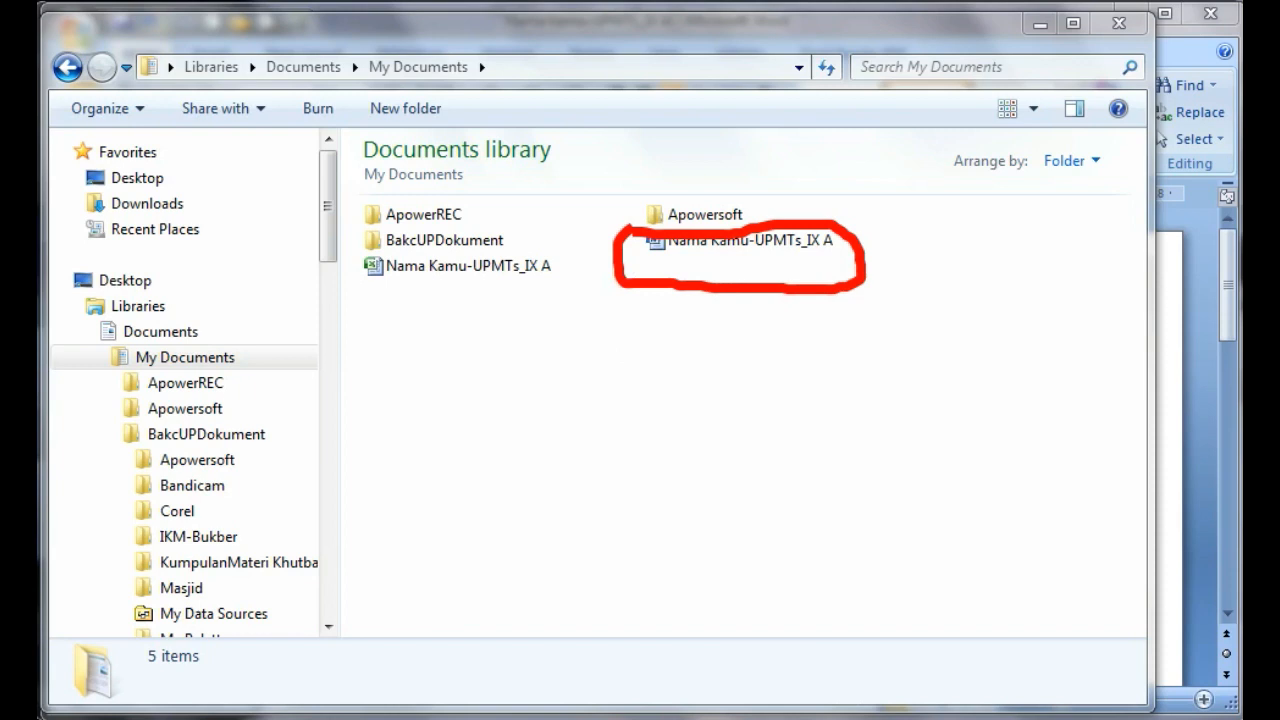
key("Escape")
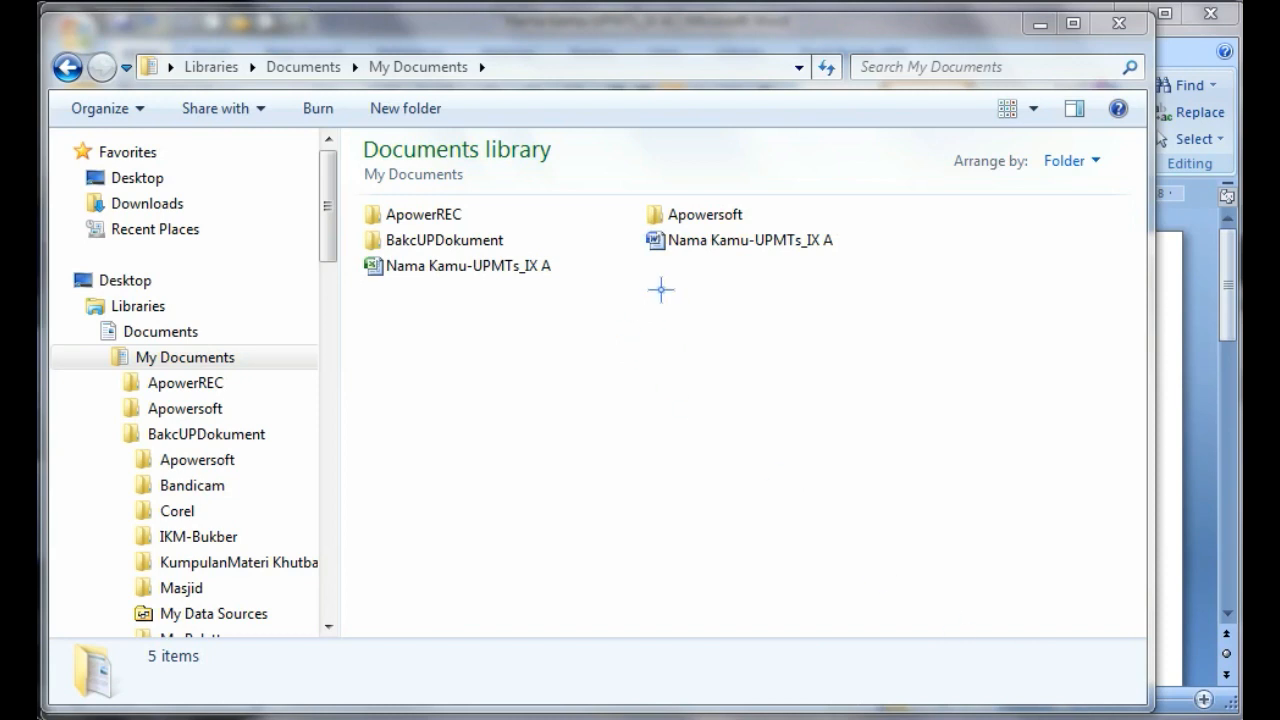
left_click_drag(628, 261, 838, 251)
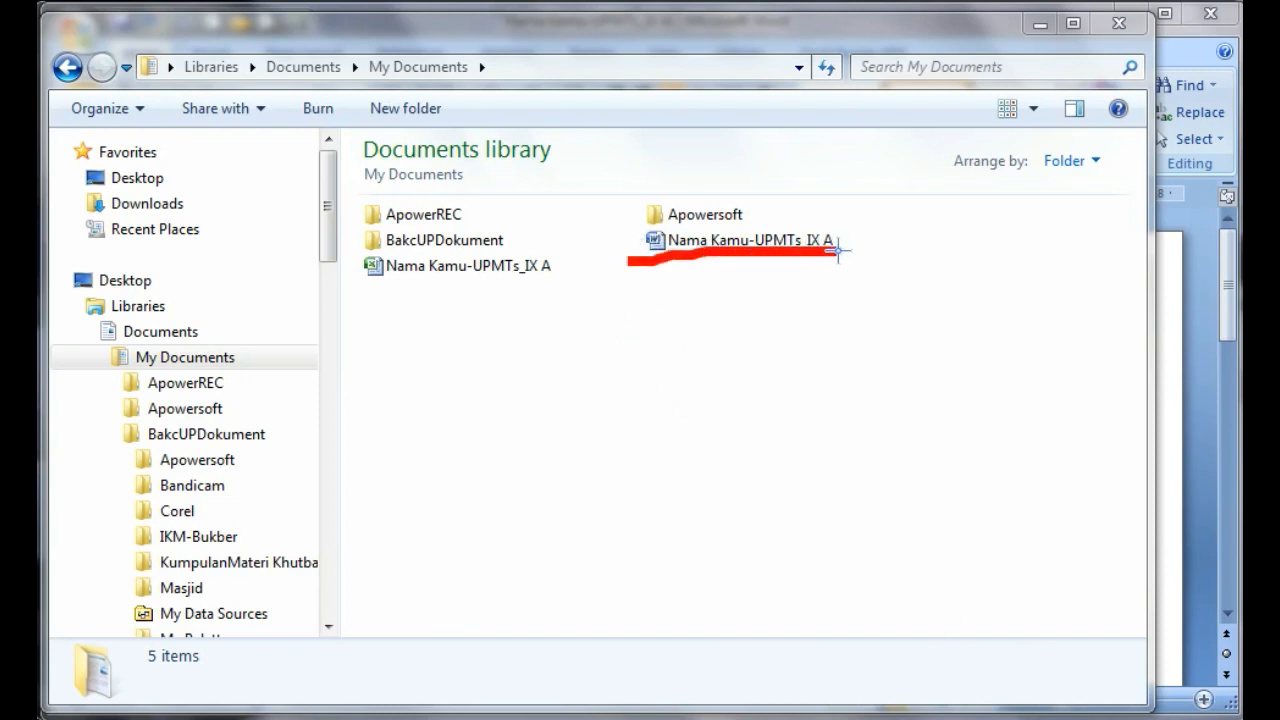
key("Escape")
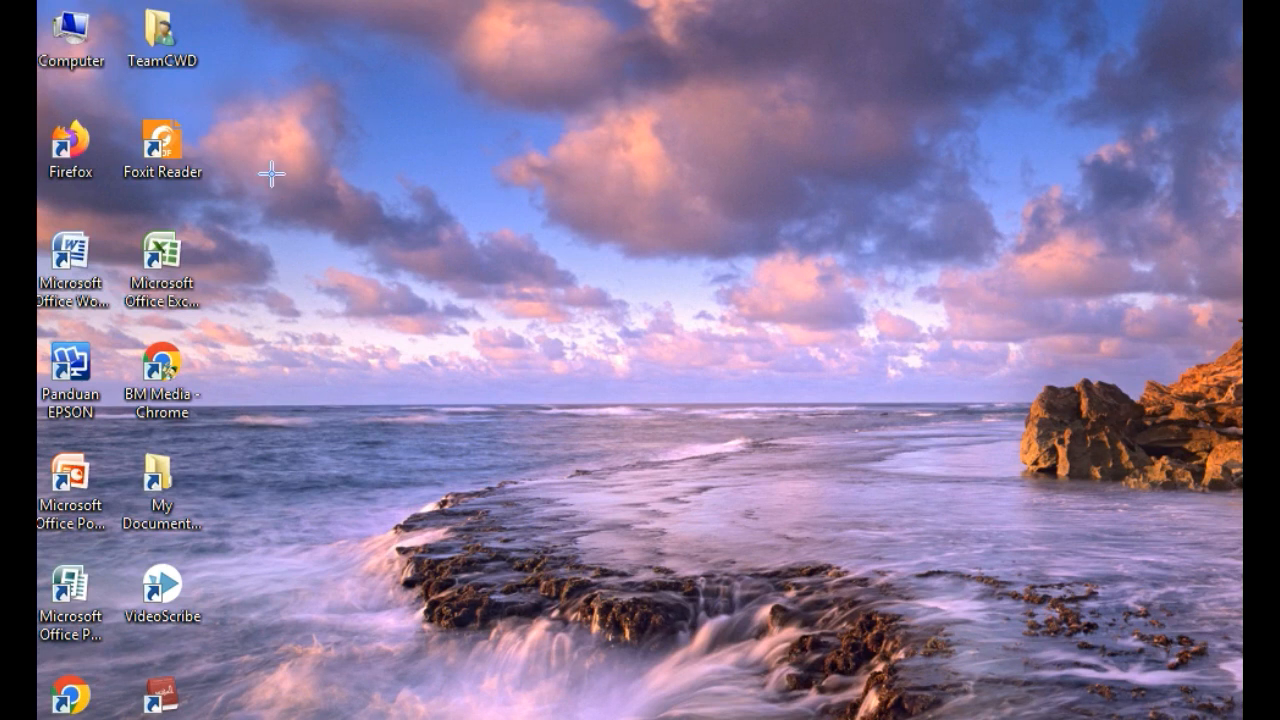
Start Microsoft Excel from the desktop with a blank workbook
mouse_move(240, 197)
left_mouse_down()
mouse_move(123, 235)
mouse_move(163, 336)
mouse_move(277, 247)
mouse_move(240, 195)
left_mouse_up()
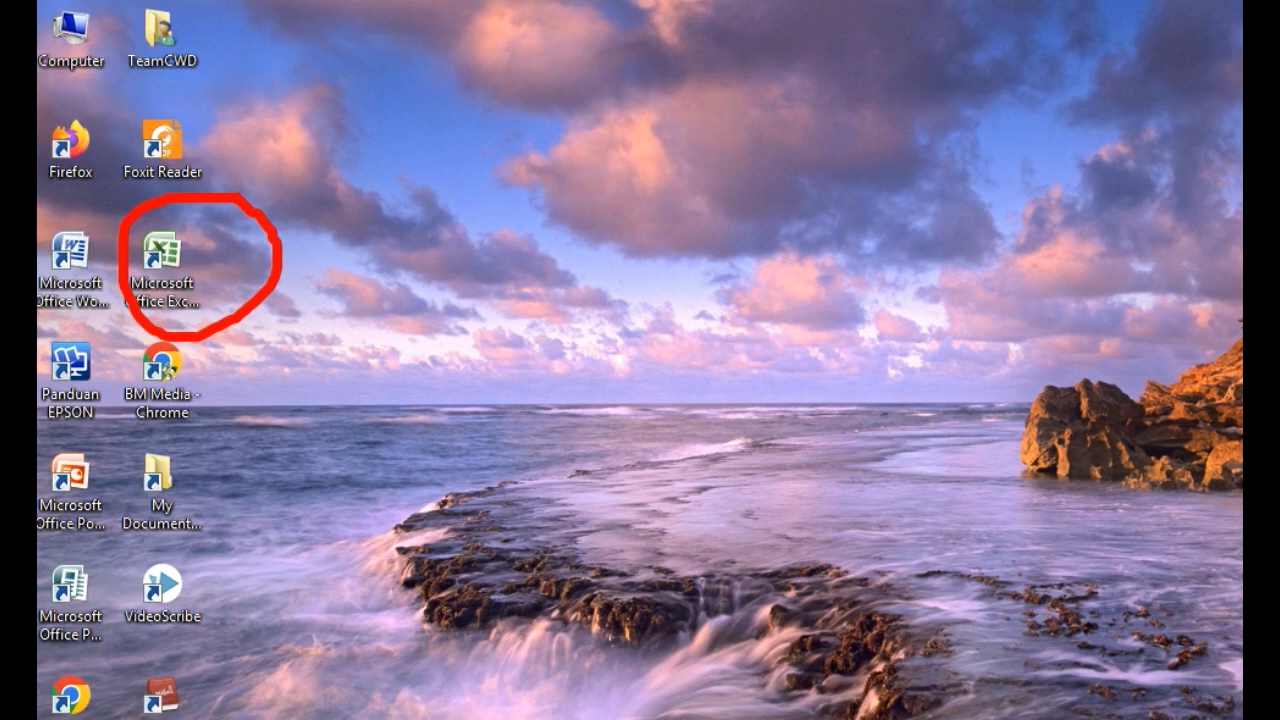
double_click(181, 282)
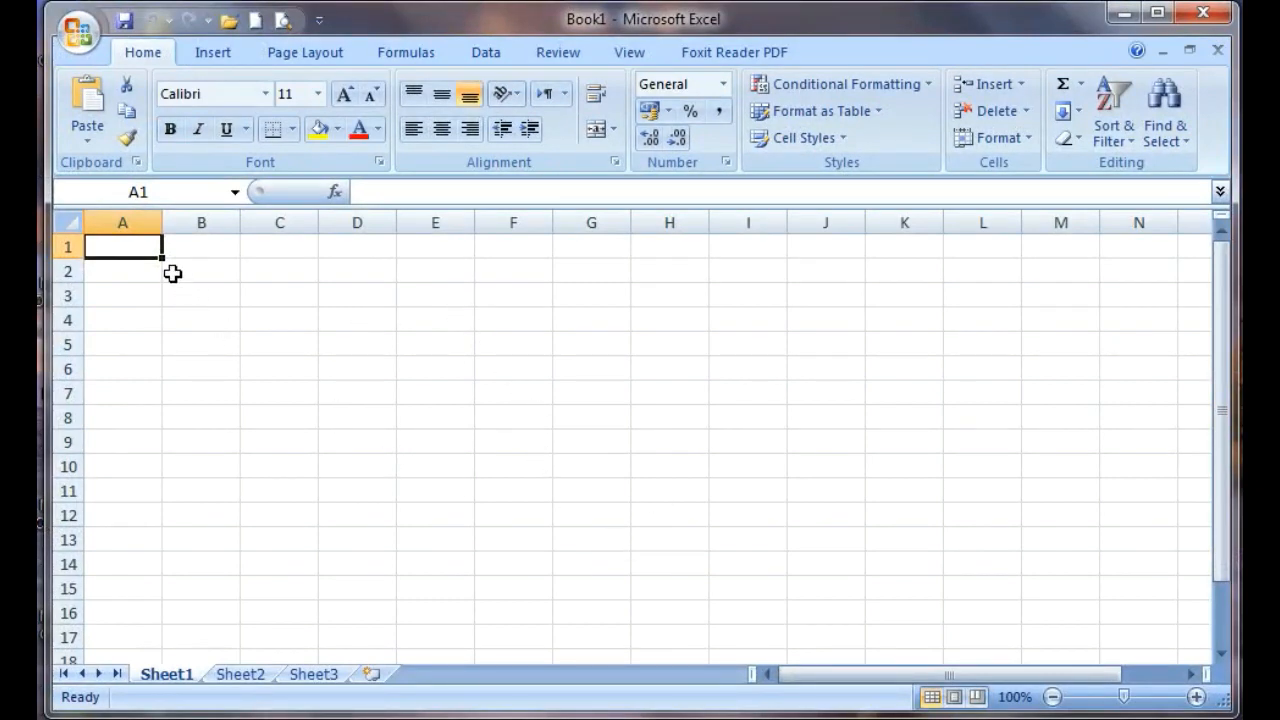
Narrow column A, widen columns B through H and increase the height of row 4 to about double
left_click_drag(160, 220, 133, 223)
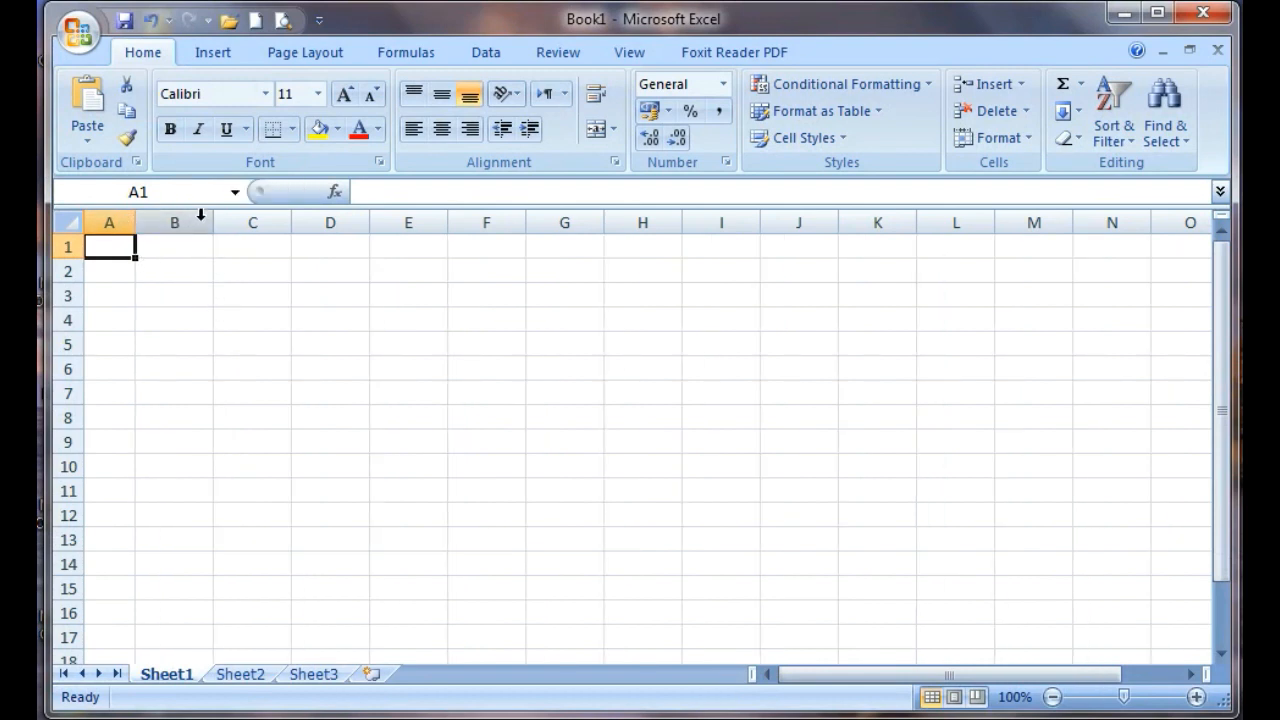
left_click_drag(212, 224, 372, 216)
left_click_drag(451, 221, 477, 220)
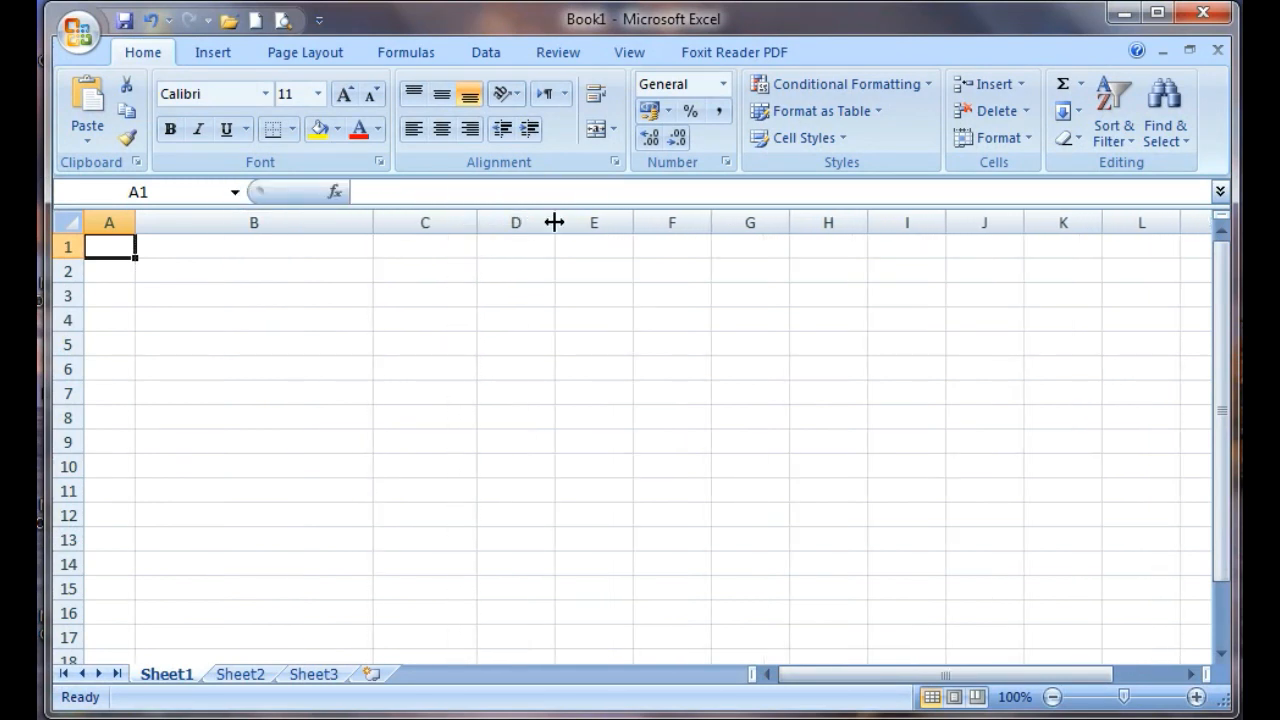
left_click_drag(555, 217, 601, 218)
left_click_drag(74, 331, 80, 362)
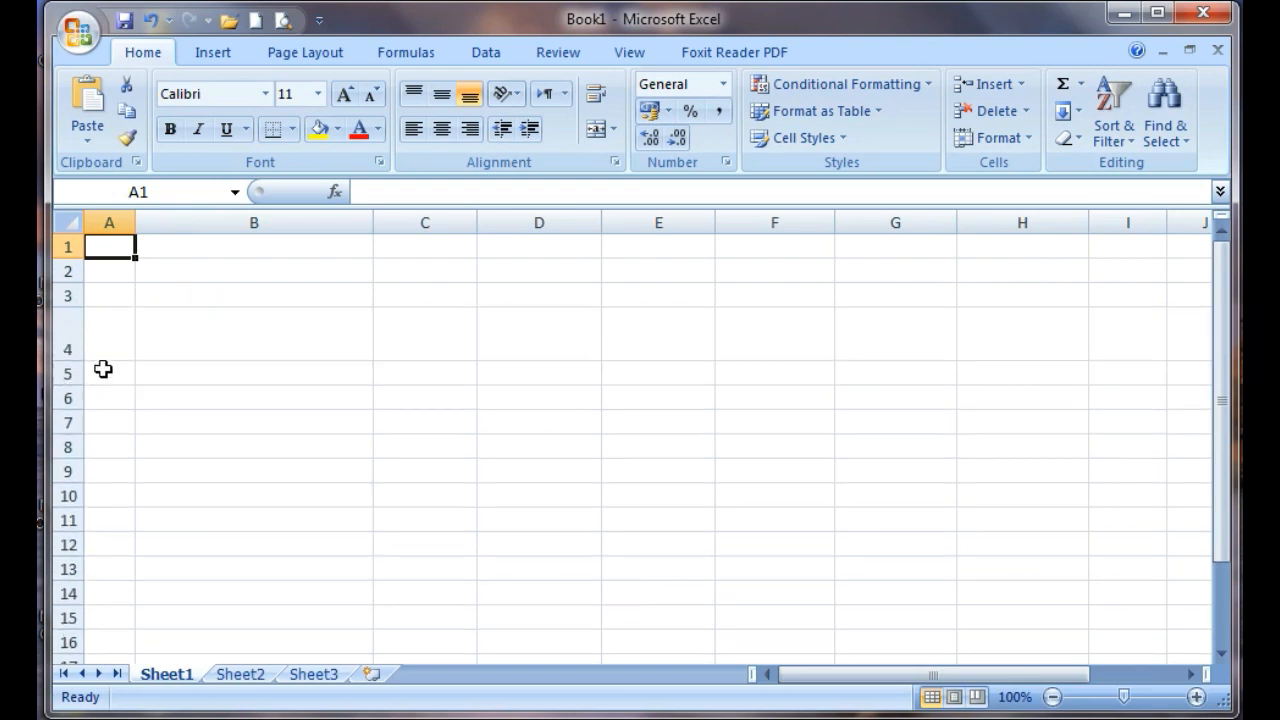
left_click_drag(131, 224, 123, 228)
Apply all borders to the cell range A4:J20
left_click_drag(103, 337, 1160, 309)
left_click_drag(877, 686, 883, 686)
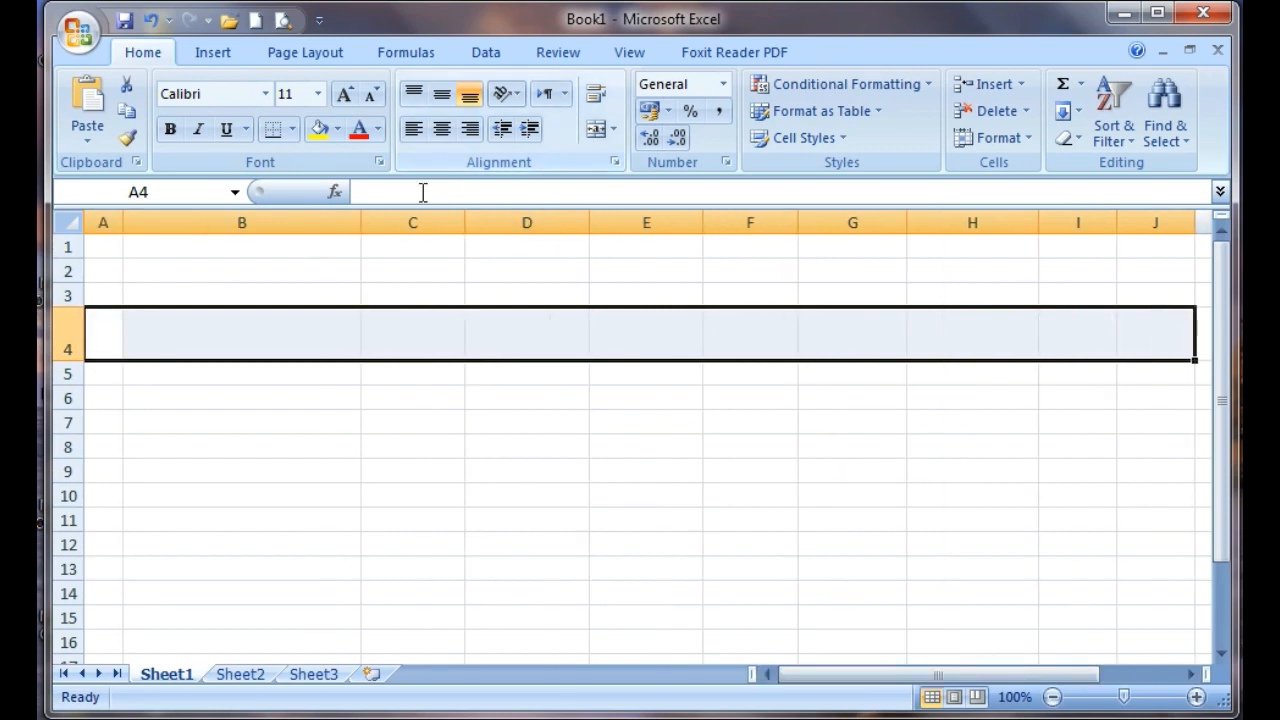
left_click(108, 337)
left_click_drag(108, 337, 1140, 563)
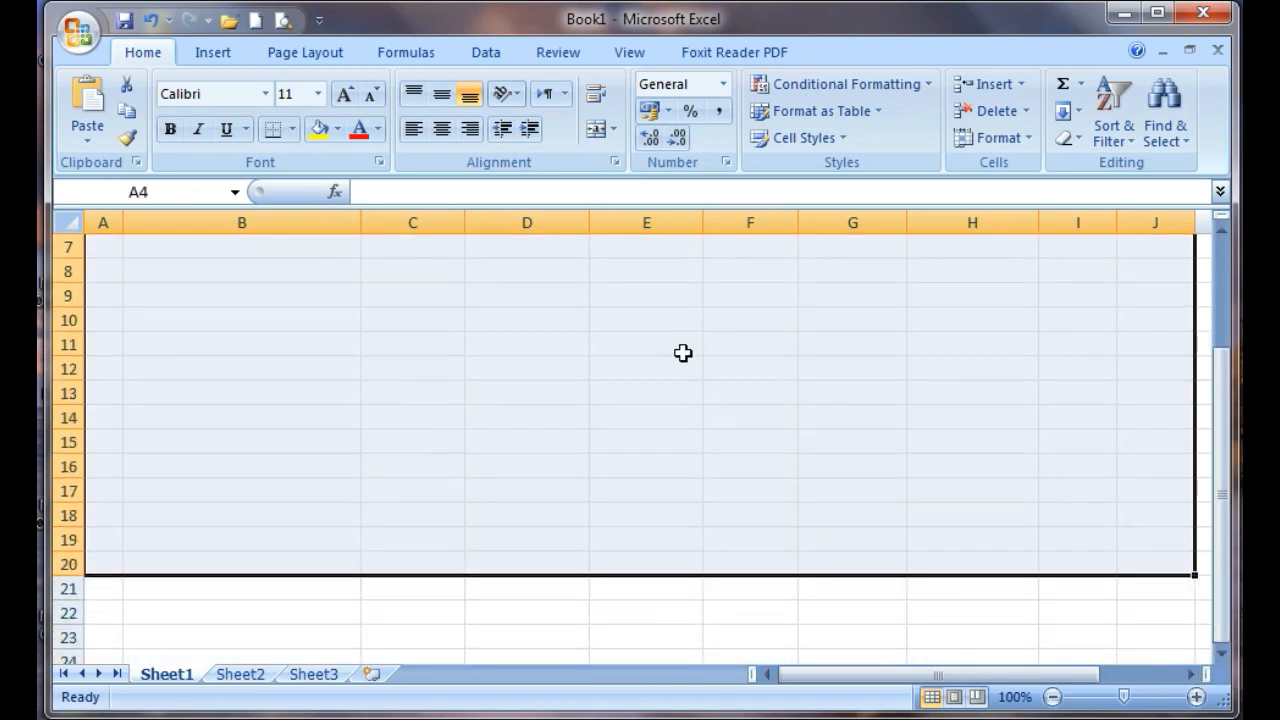
left_click(292, 129)
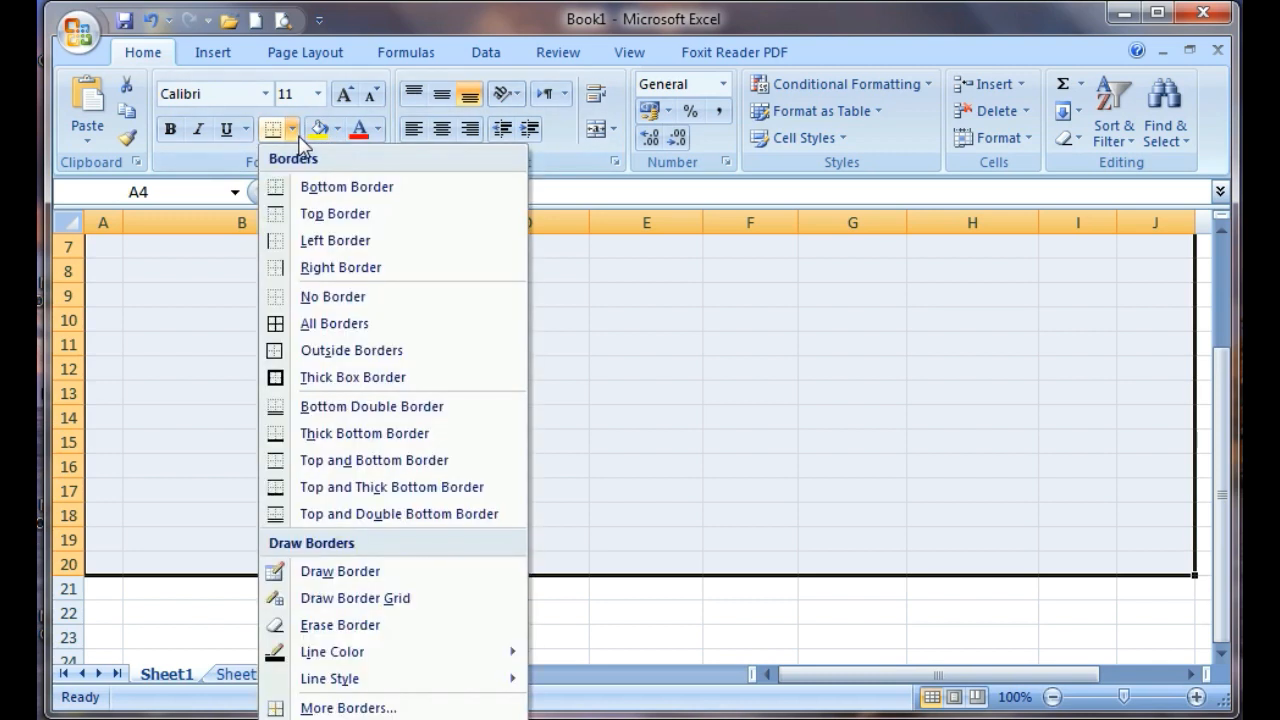
left_click(336, 324)
Center the header cells A4:J4 both horizontally and vertically
left_click(140, 340)
left_click_drag(103, 340, 1134, 334)
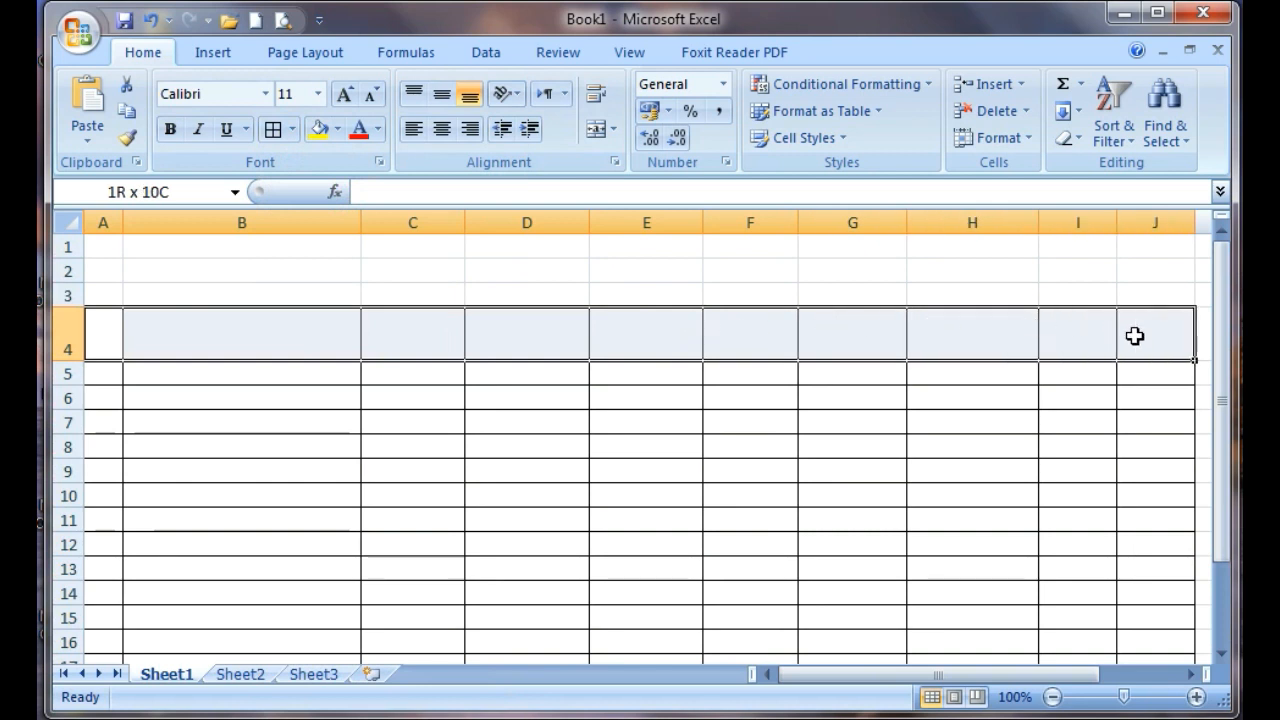
left_click(441, 132)
left_click(441, 94)
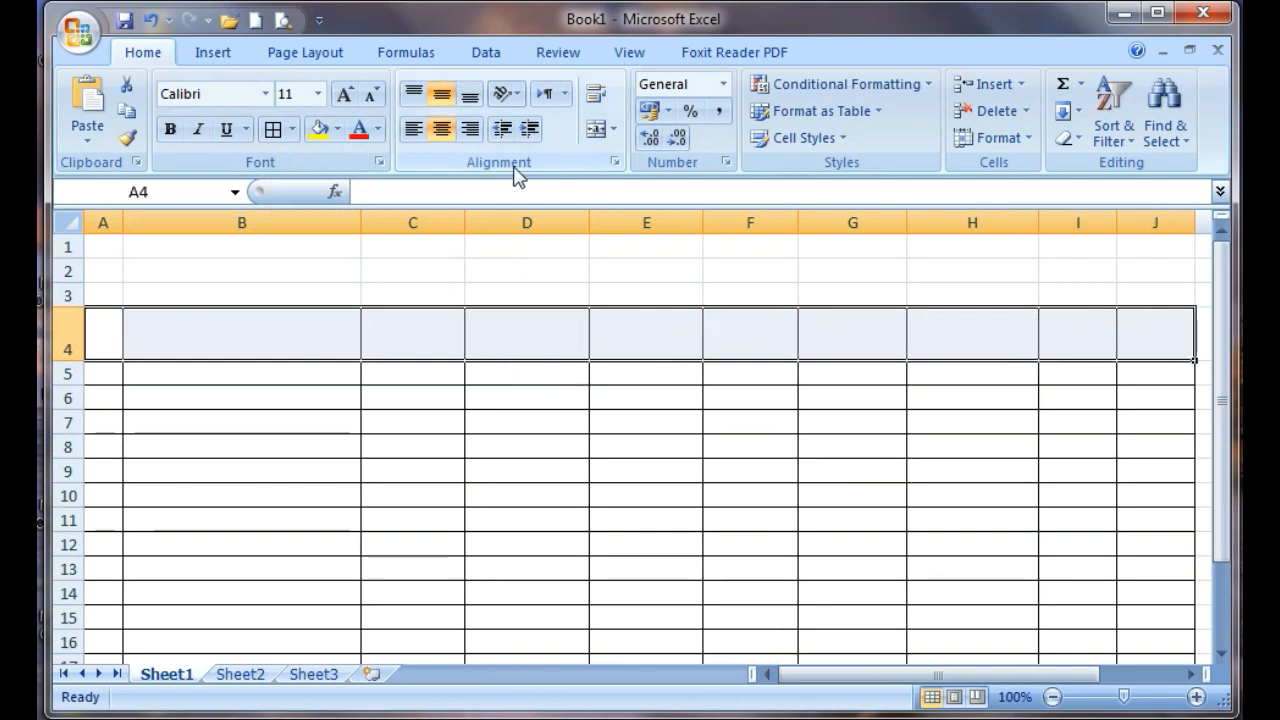
left_click(598, 96)
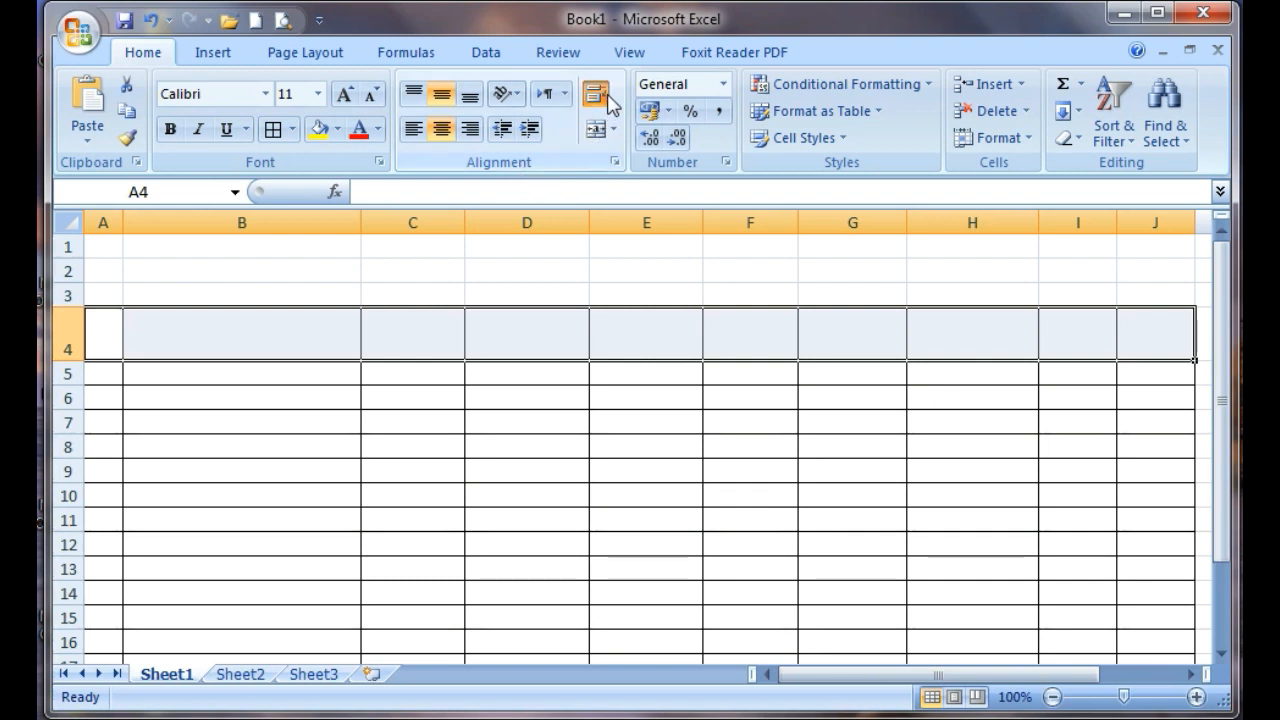
left_click(592, 93)
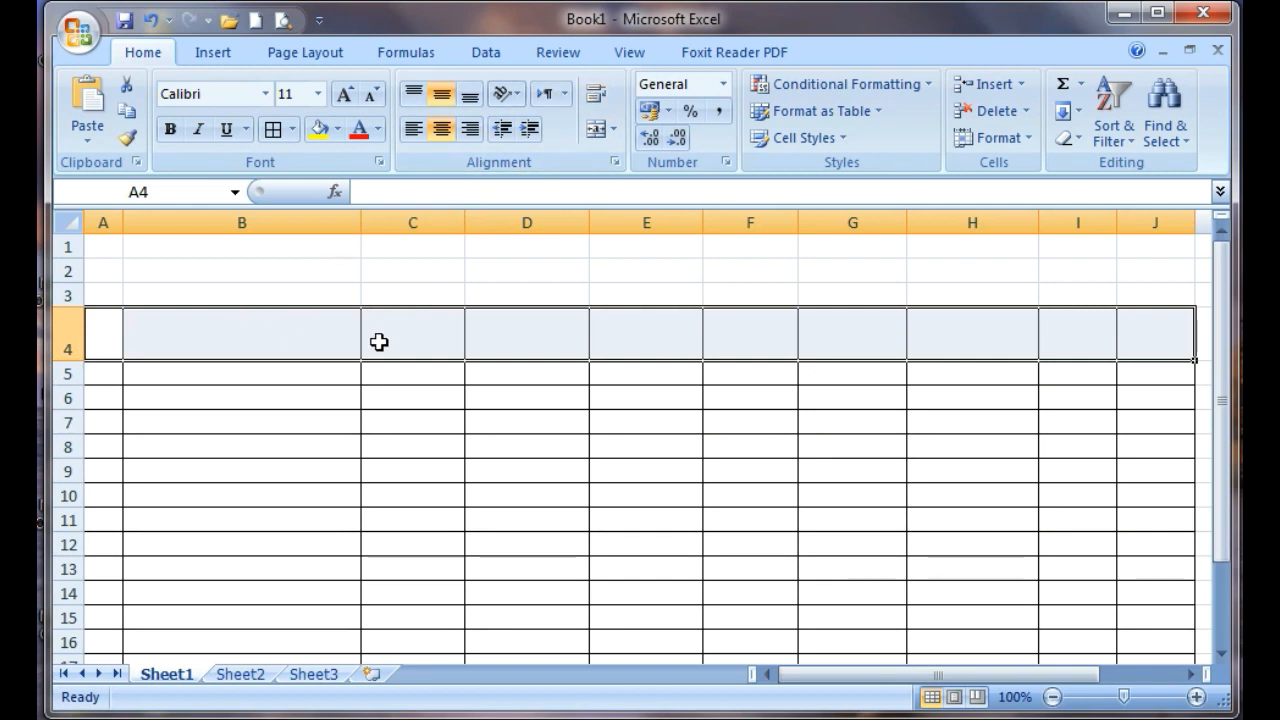
Check the titles and column headings of the employee salary table in the Word exam document and return to Excel
left_click(414, 337)
left_click(282, 338)
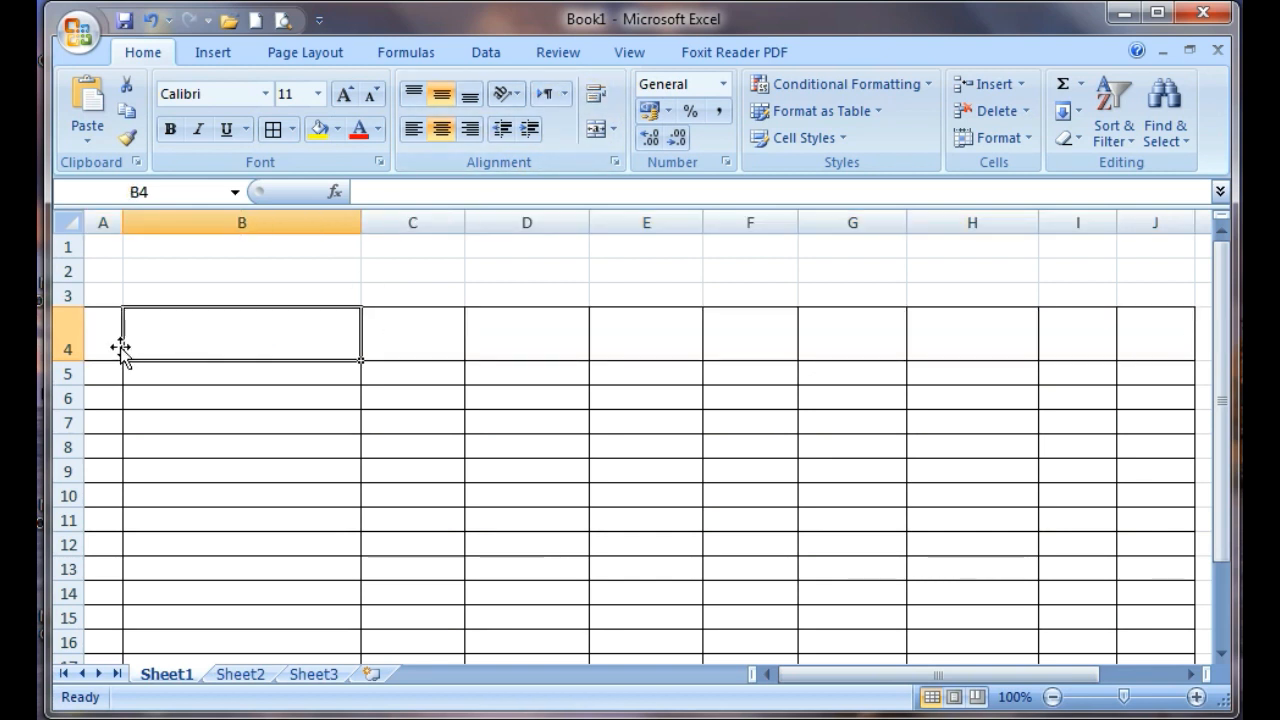
left_click(102, 343)
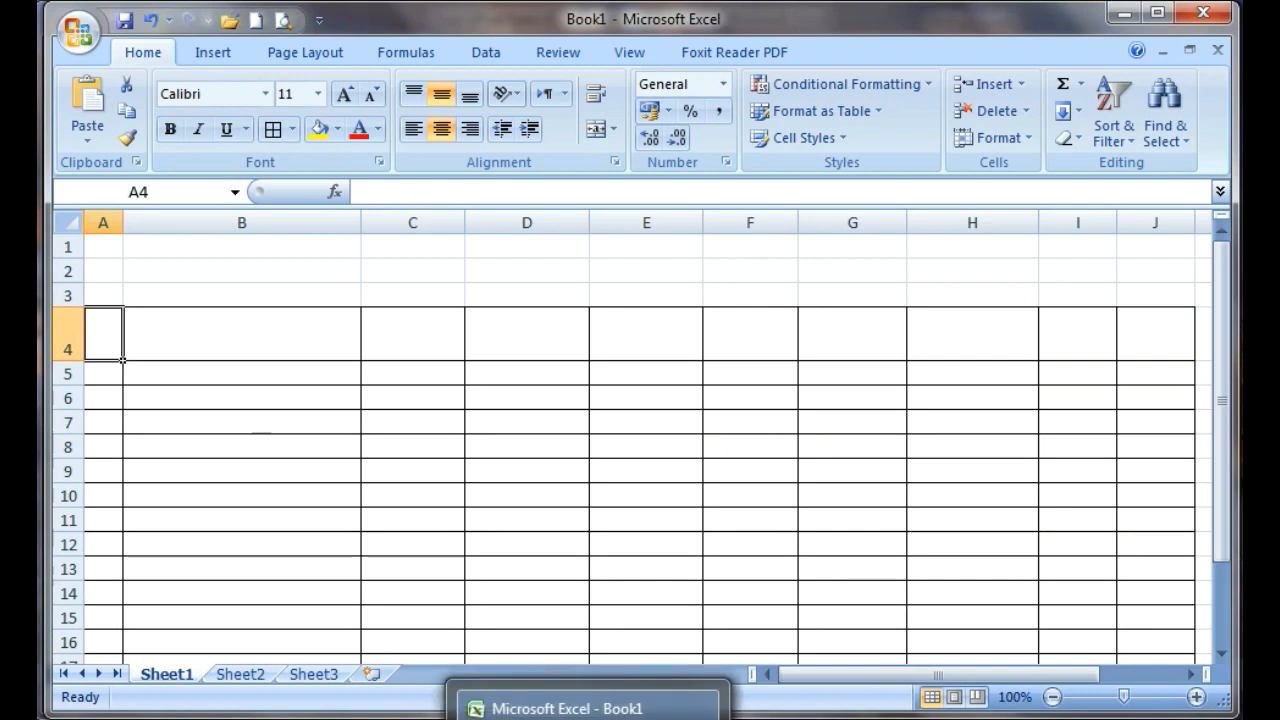
left_click(512, 717)
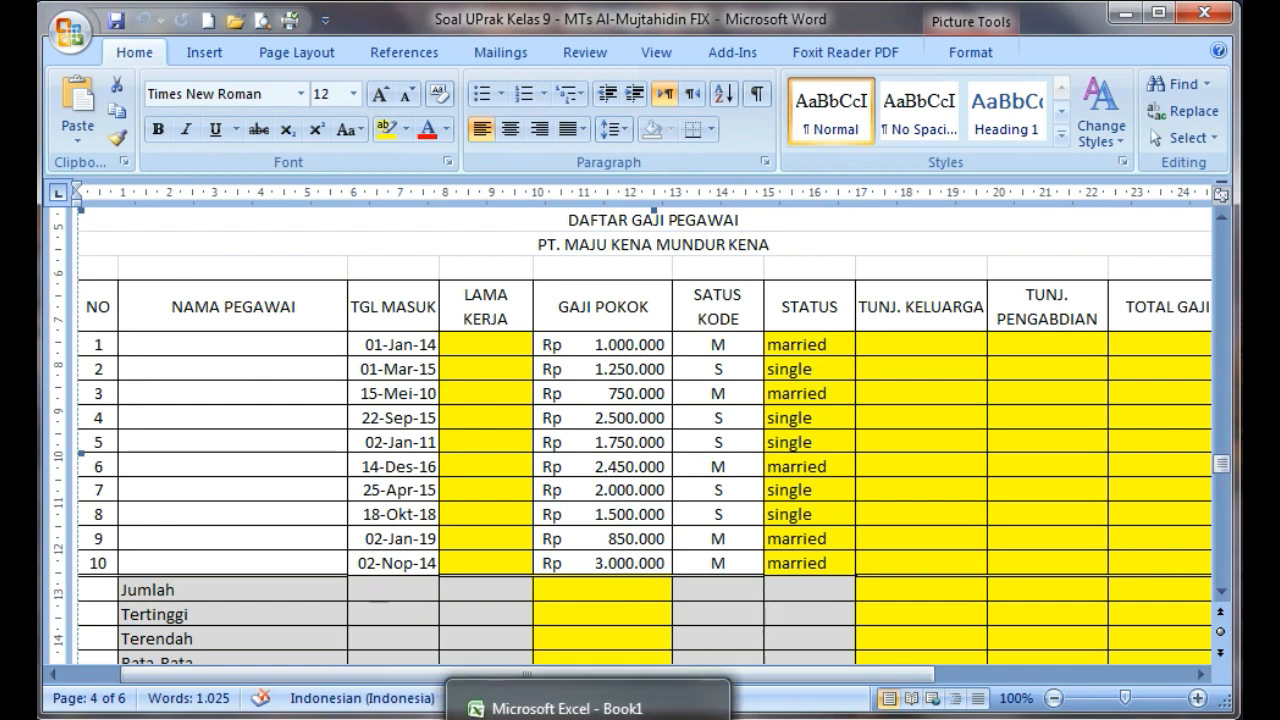
left_click(588, 719)
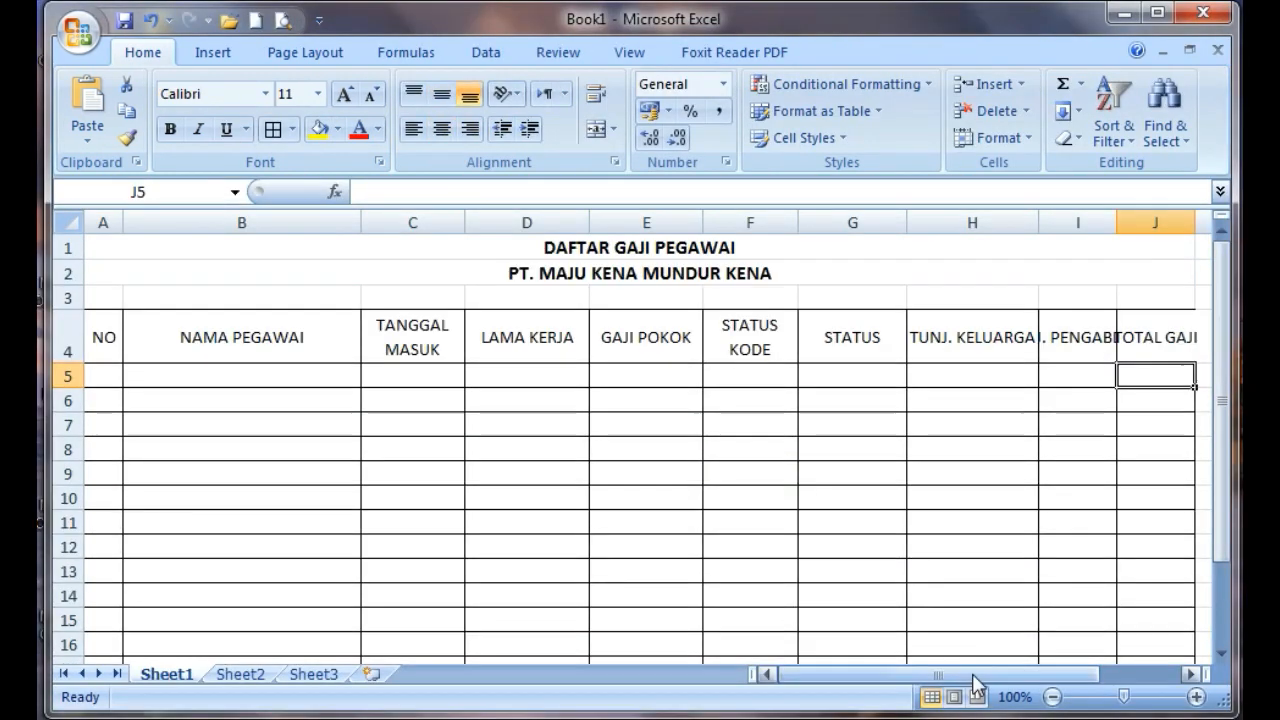
Narrow columns C, D, F and G and widen columns E, H and I to suit their headings
mouse_move(971, 688)
left_mouse_down()
mouse_move(1006, 689)
mouse_move(950, 690)
left_mouse_up()
left_click_drag(589, 221, 577, 222)
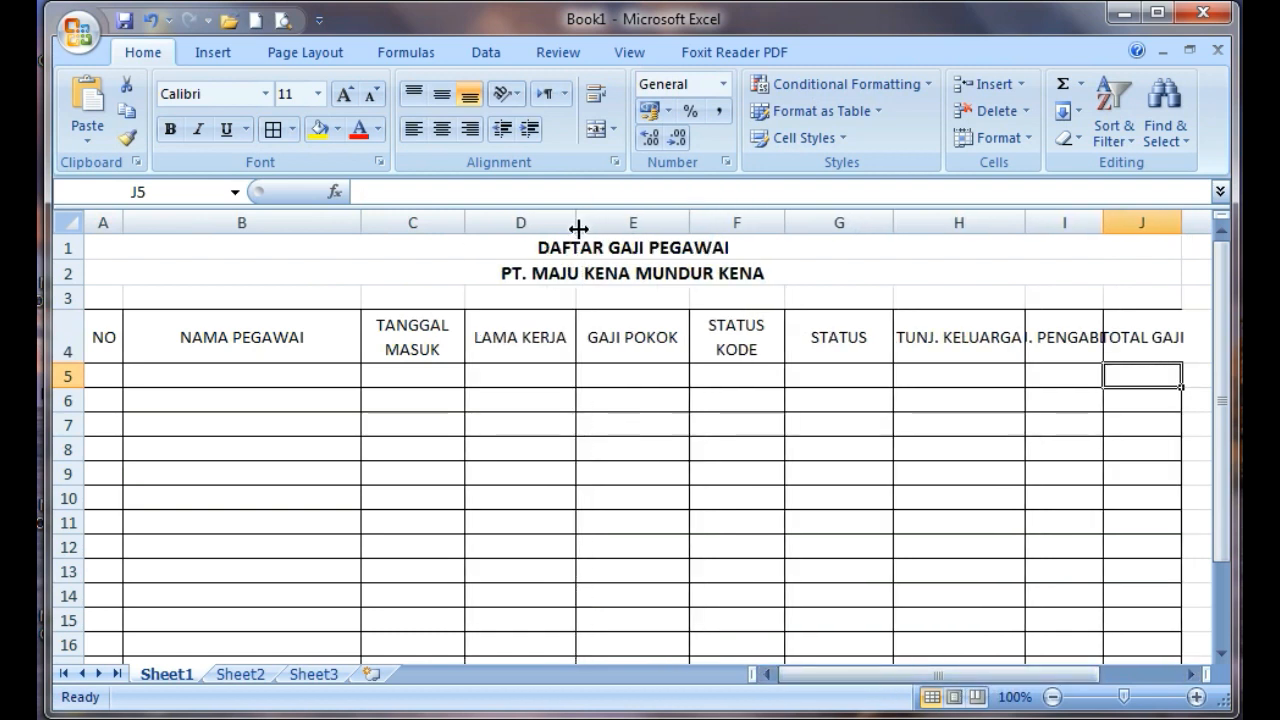
left_click_drag(468, 218, 449, 222)
left_click_drag(673, 221, 700, 220)
left_click_drag(793, 220, 771, 235)
left_click_drag(881, 222, 850, 245)
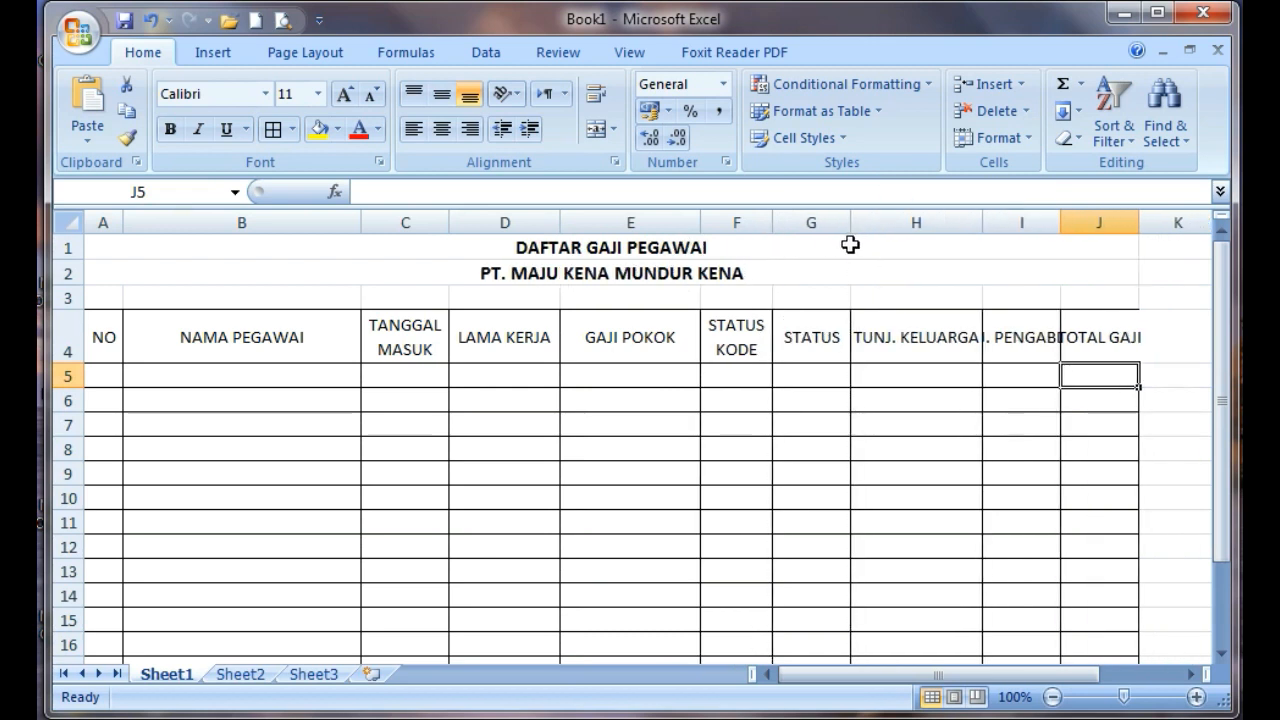
left_click_drag(980, 215, 995, 214)
left_click_drag(1078, 225, 1136, 226)
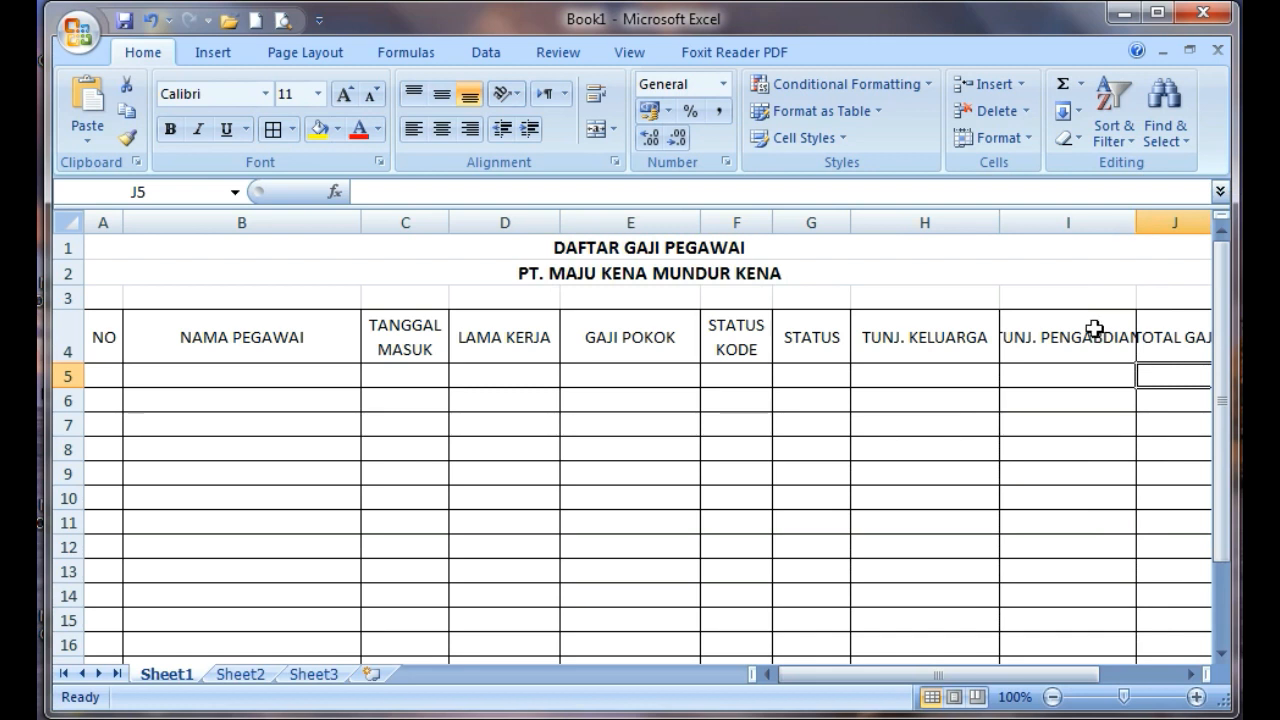
Turn on text wrapping for the TUNJ. KELUARGA and TUNJ. PENGABDIAN heading cells H4 and I4
left_click(1062, 340)
left_click(940, 350)
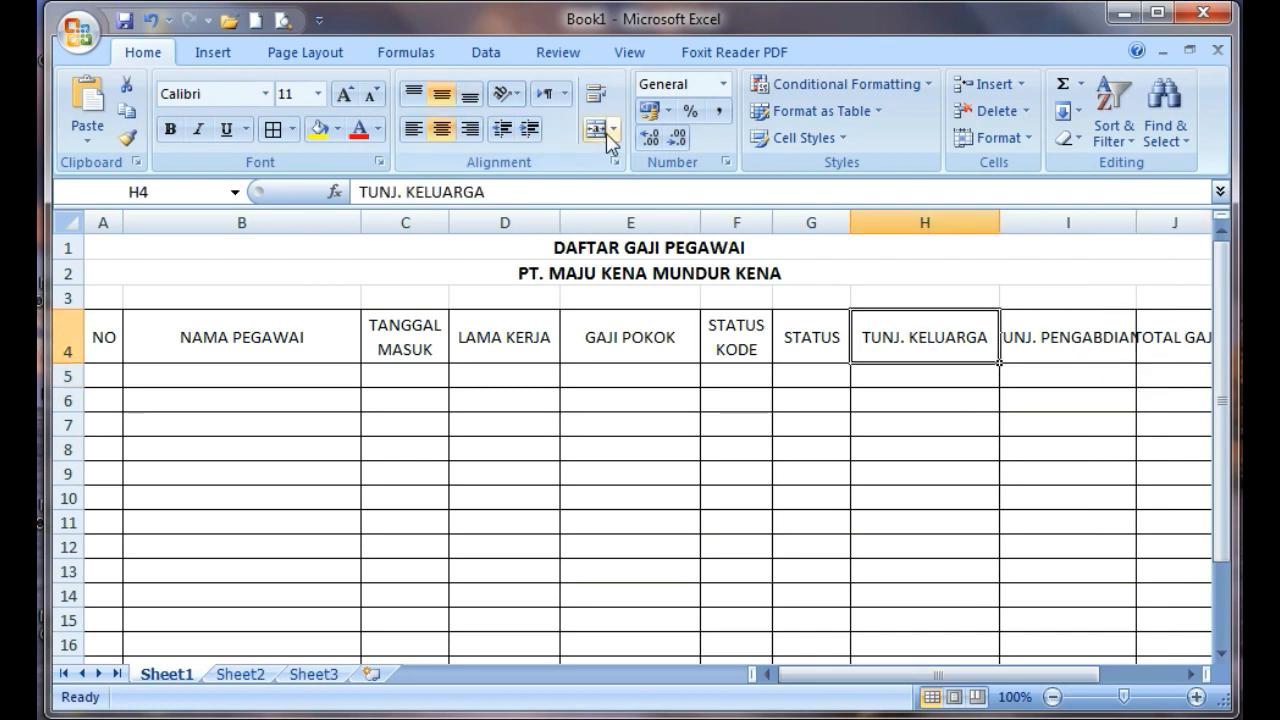
left_click(595, 93)
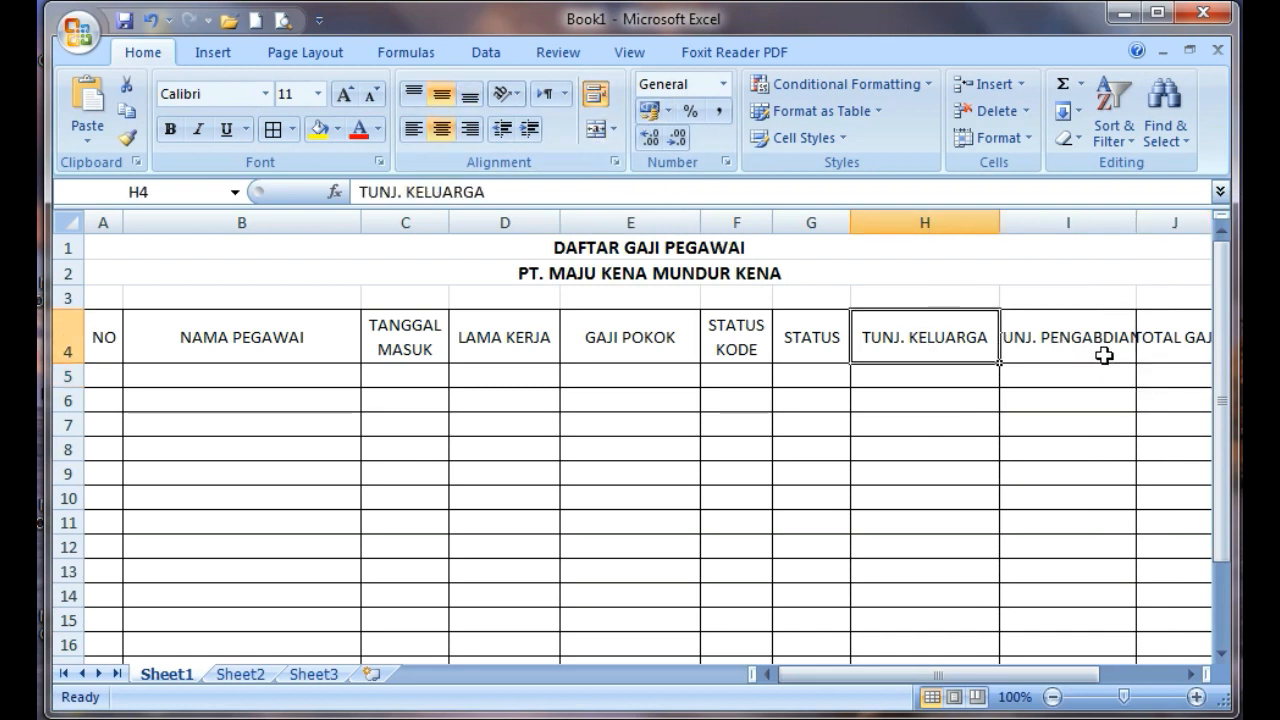
left_click(1100, 350)
left_click(595, 93)
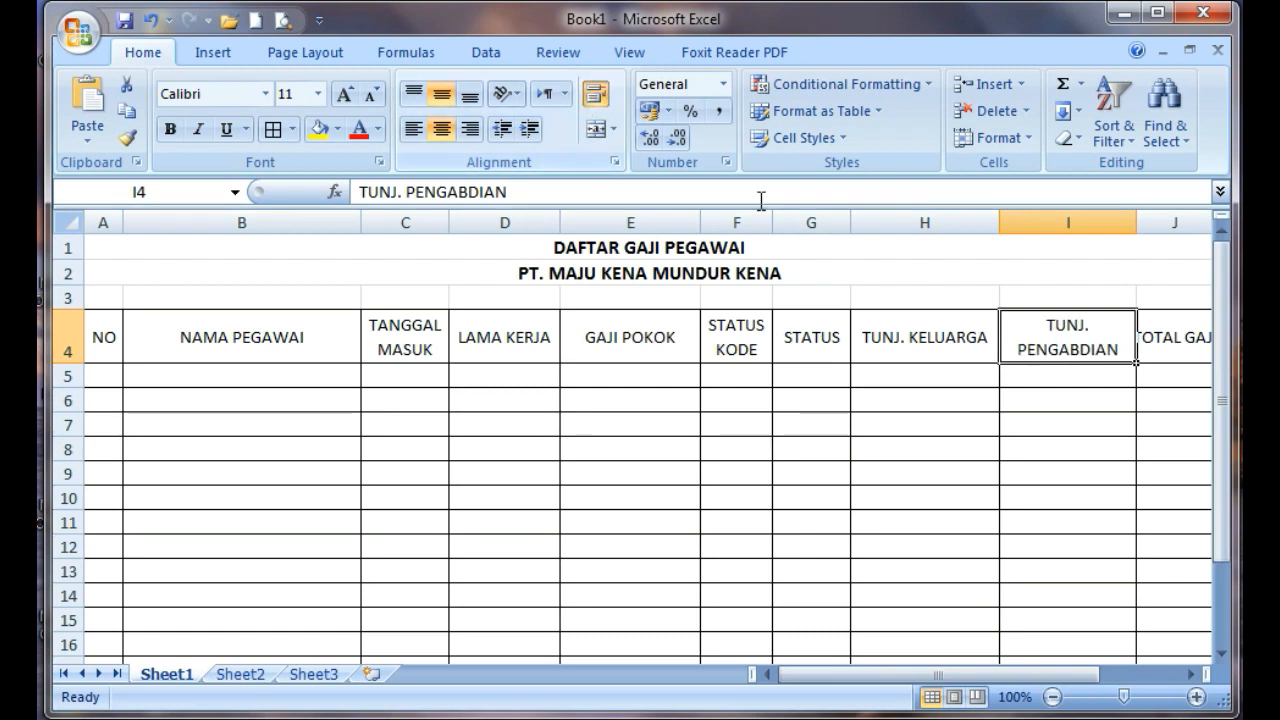
Widen column J so that the TOTAL GAJI heading fits with room to spare
left_click(1180, 342)
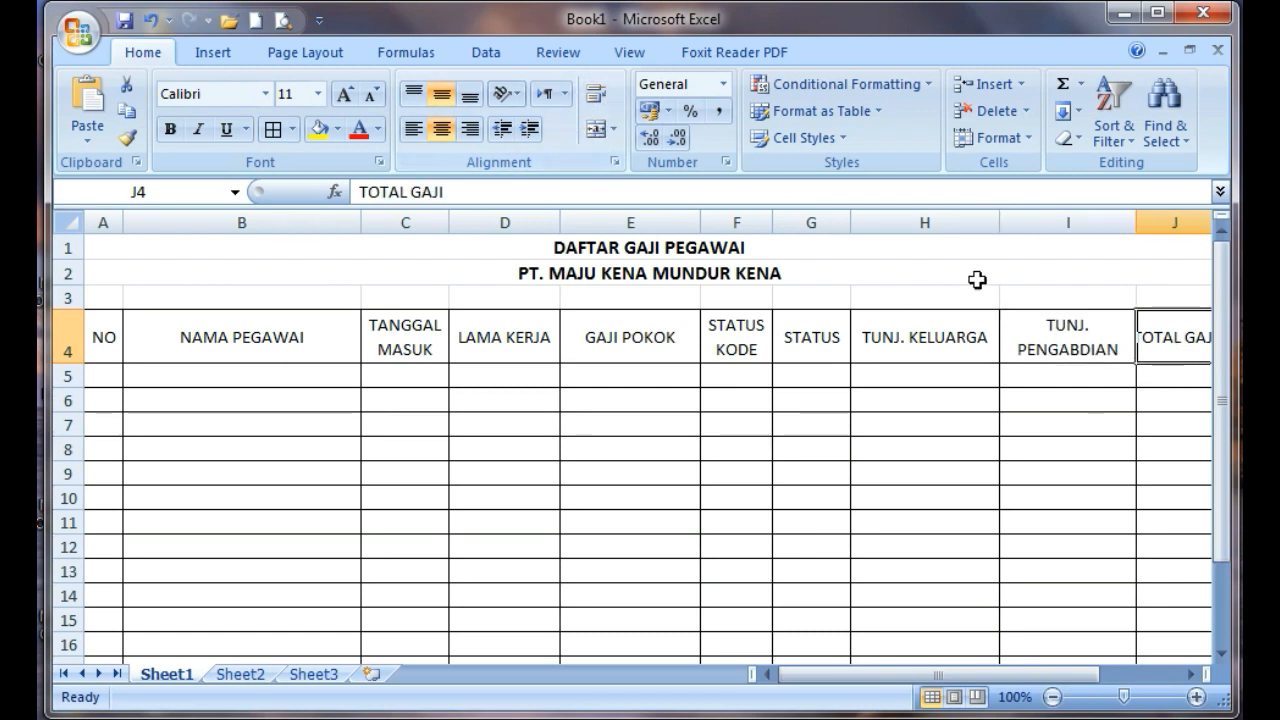
left_click_drag(1075, 676, 1115, 677)
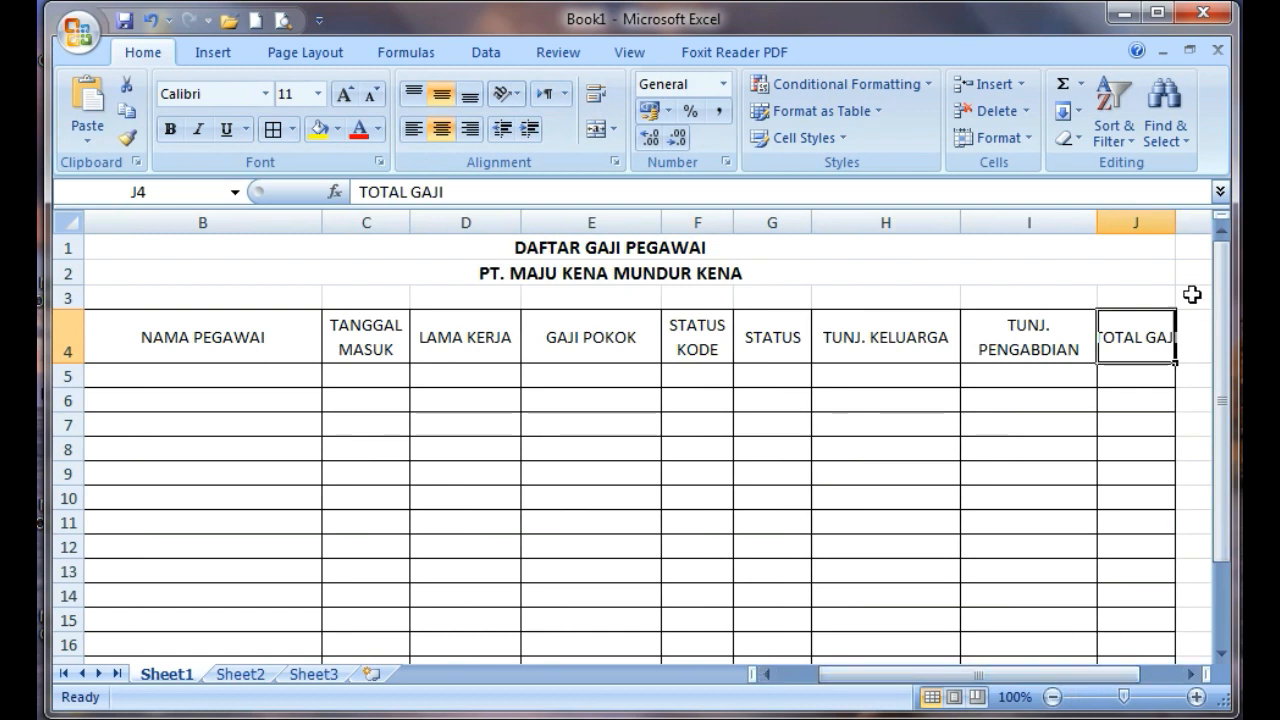
left_click_drag(1174, 231, 1211, 220)
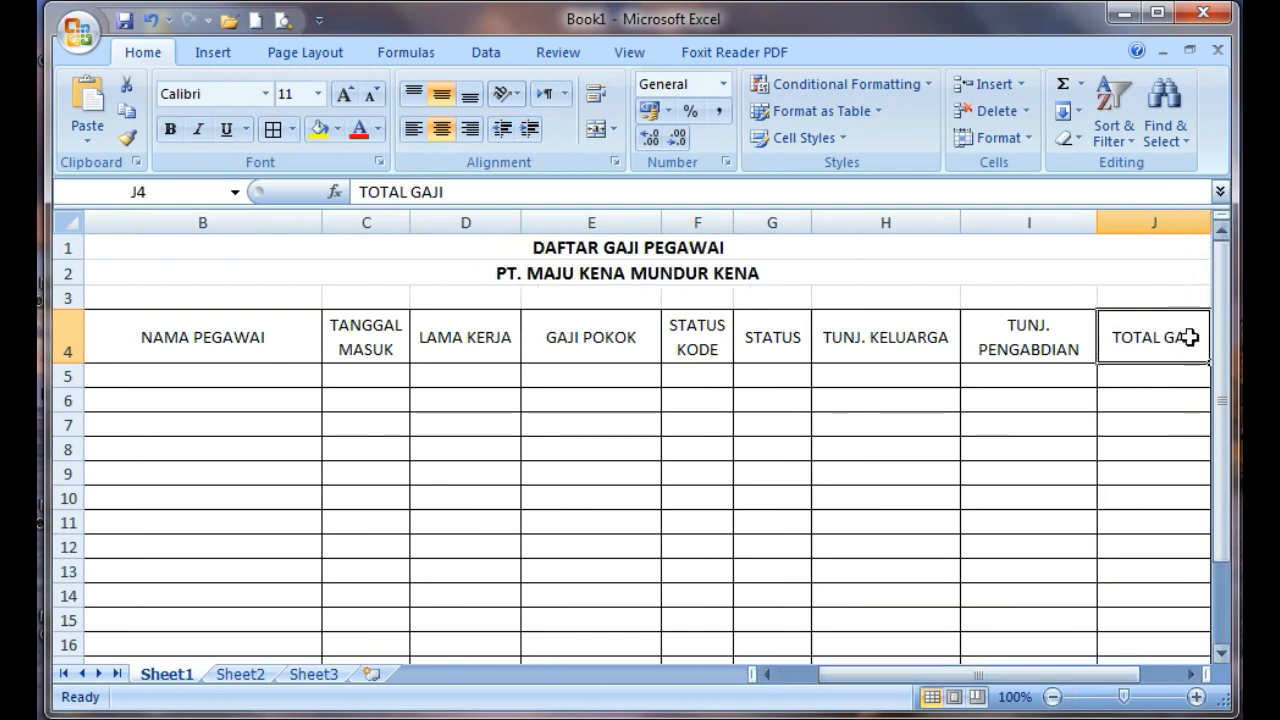
left_click_drag(1060, 676, 1092, 676)
left_click_drag(973, 221, 994, 219)
left_click_drag(1080, 677, 895, 677)
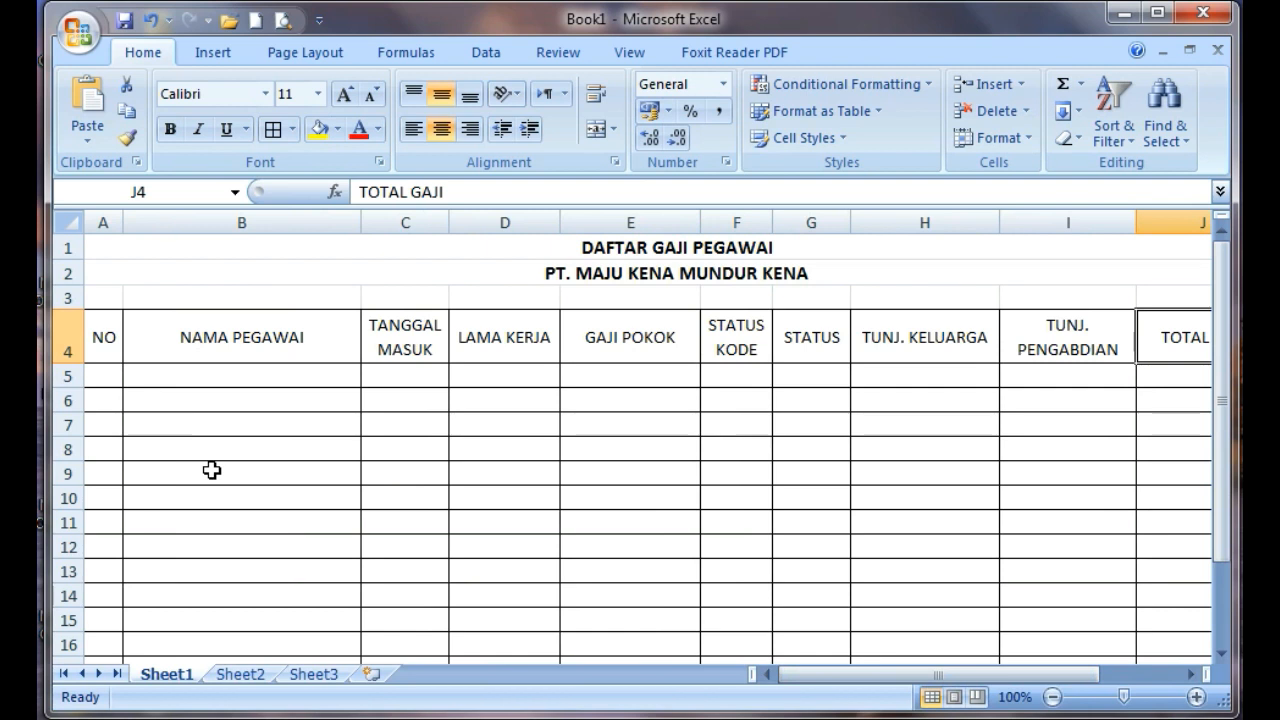
Number the NO column from 1 to 10 in A5:A14, centered, by filling a series down from the first cell
left_click(242, 374)
left_click(103, 376)
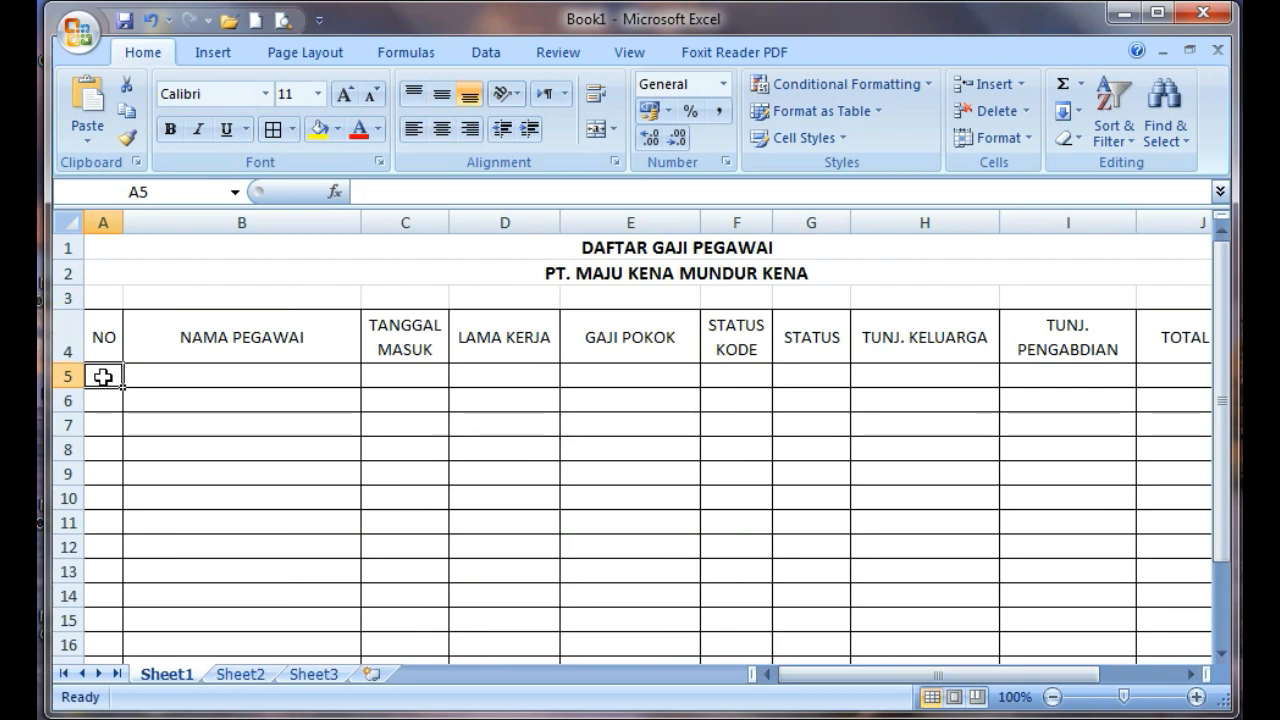
type("1")
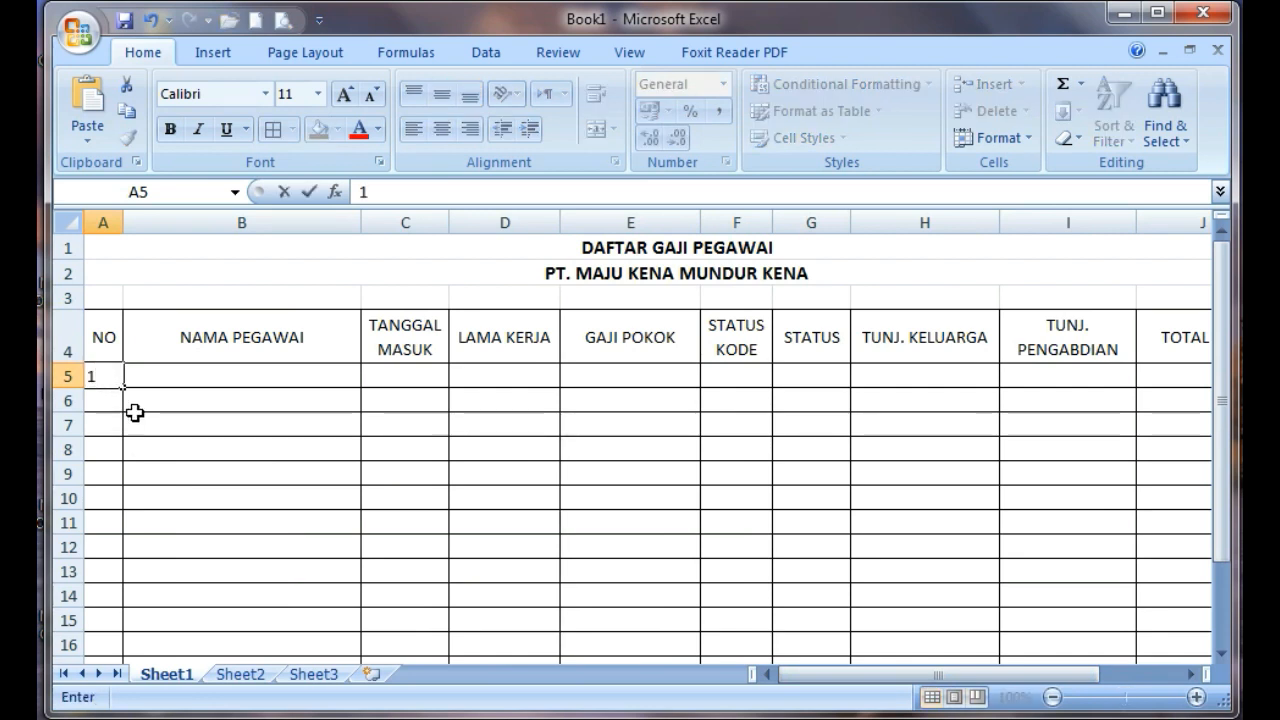
left_click(134, 416)
left_click(108, 374)
left_click(441, 128)
left_click_drag(121, 389, 109, 474)
key("ctrl")
scroll(257, 418, "up", 2)
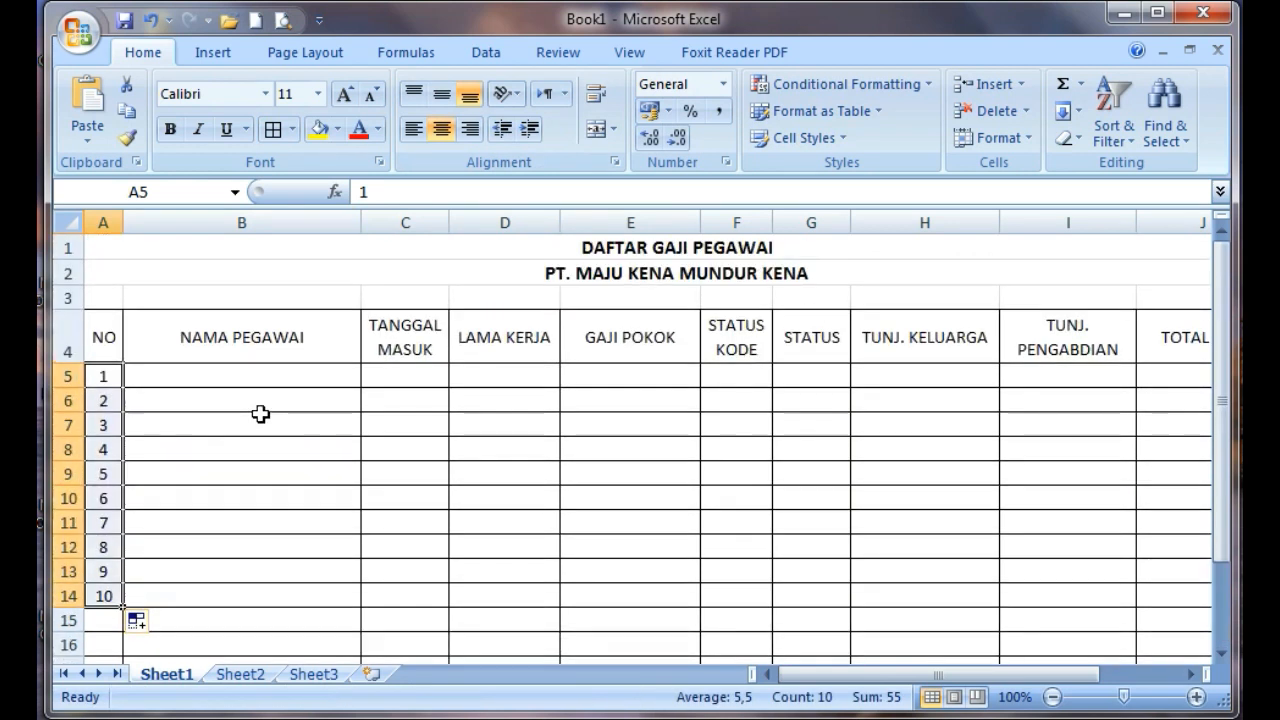
left_click(279, 354)
left_click(380, 378)
left_click(263, 374)
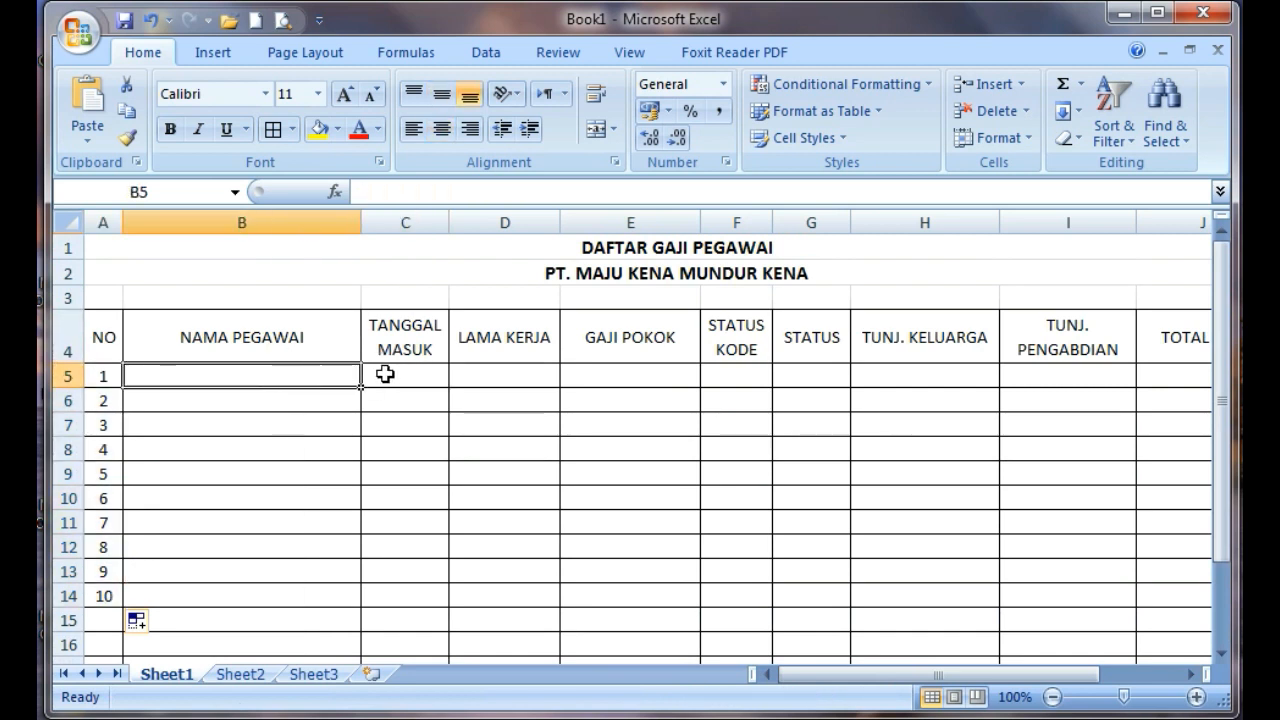
left_click(503, 374)
left_click(412, 377)
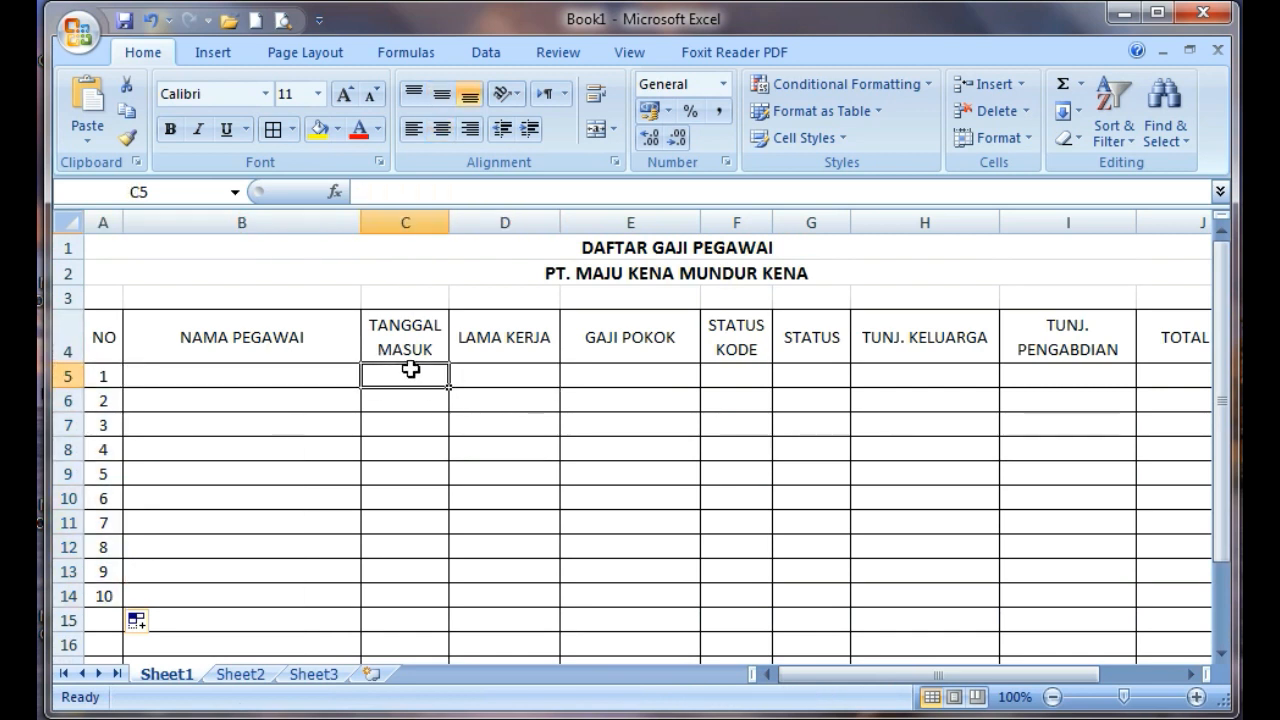
left_click(522, 382)
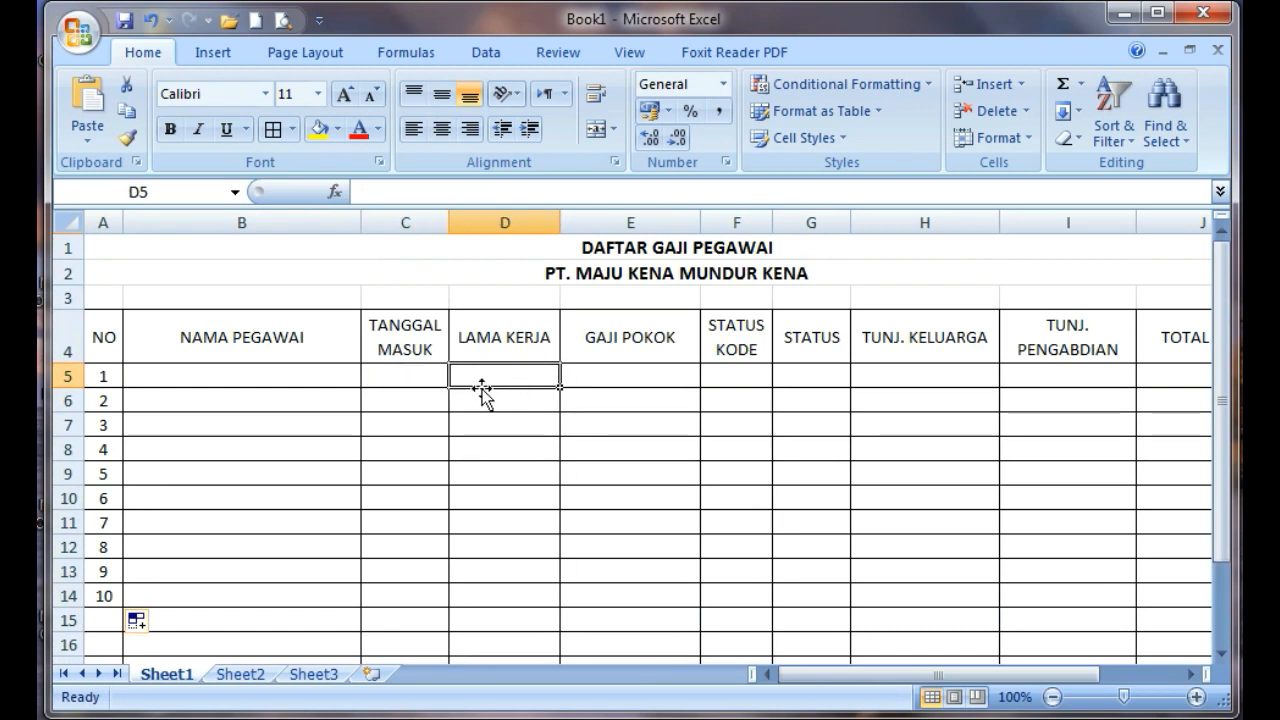
left_click(408, 372)
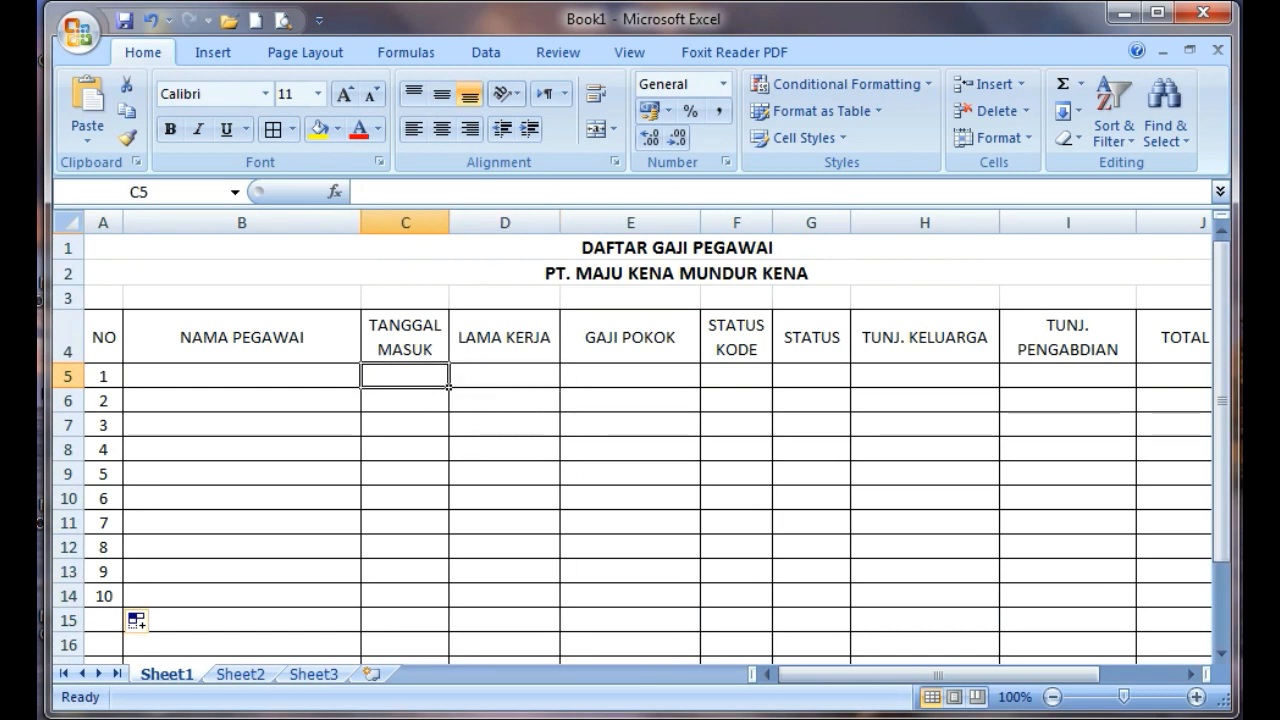
Following the shading of the Word reference table, fill D5:D14 and G5:J14 with yellow in the Excel sheet
key("alt+Tab")
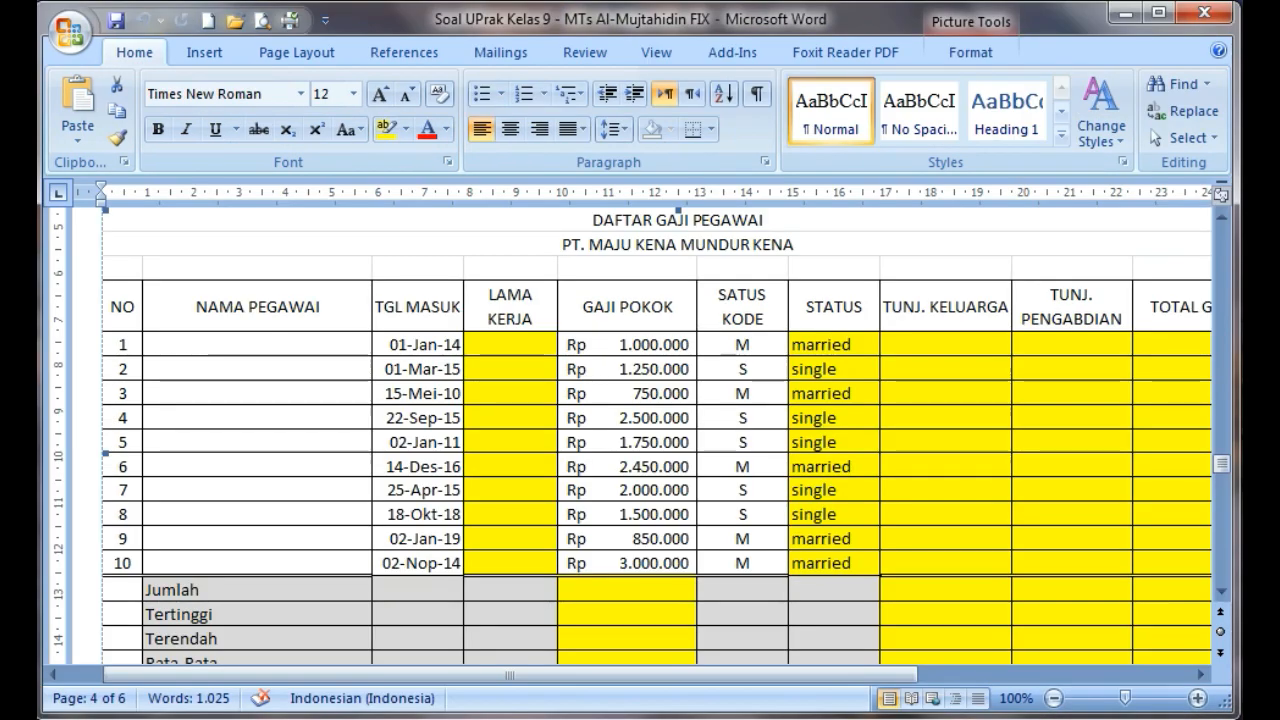
key("alt+Tab")
key("alt+Tab")
key("alt+Tab")
left_click_drag(511, 374, 514, 594)
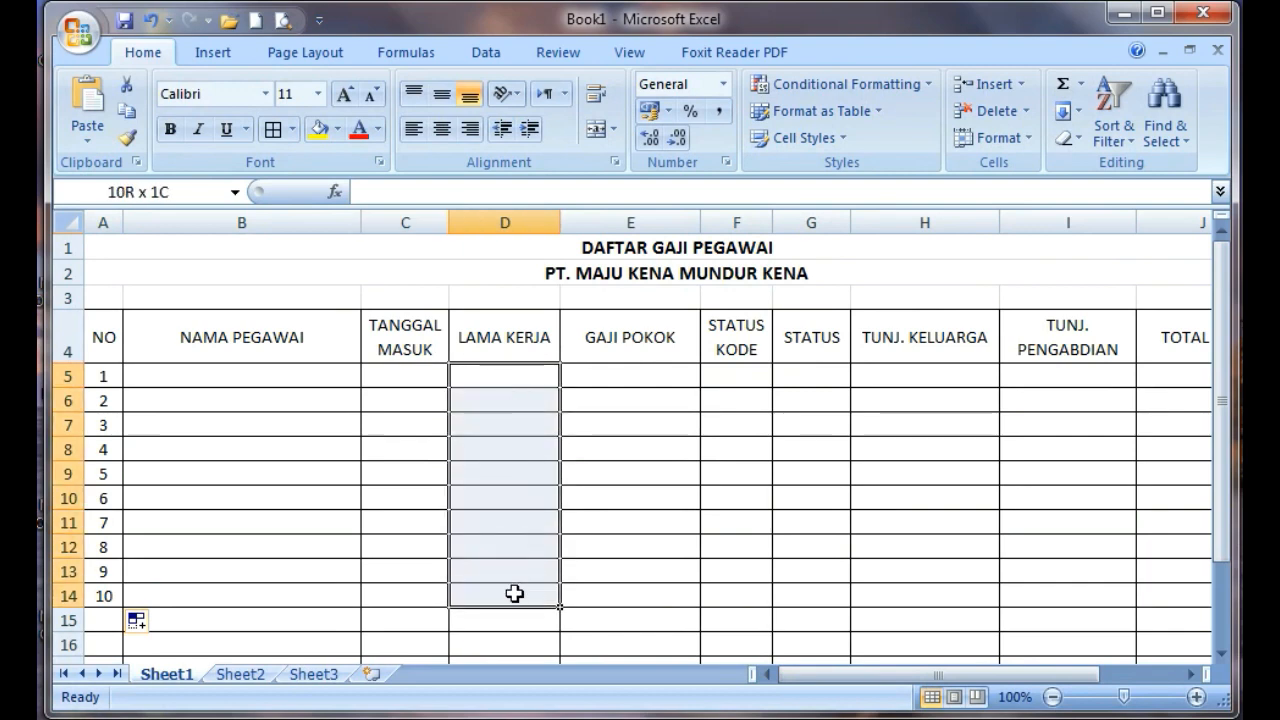
left_click(318, 129)
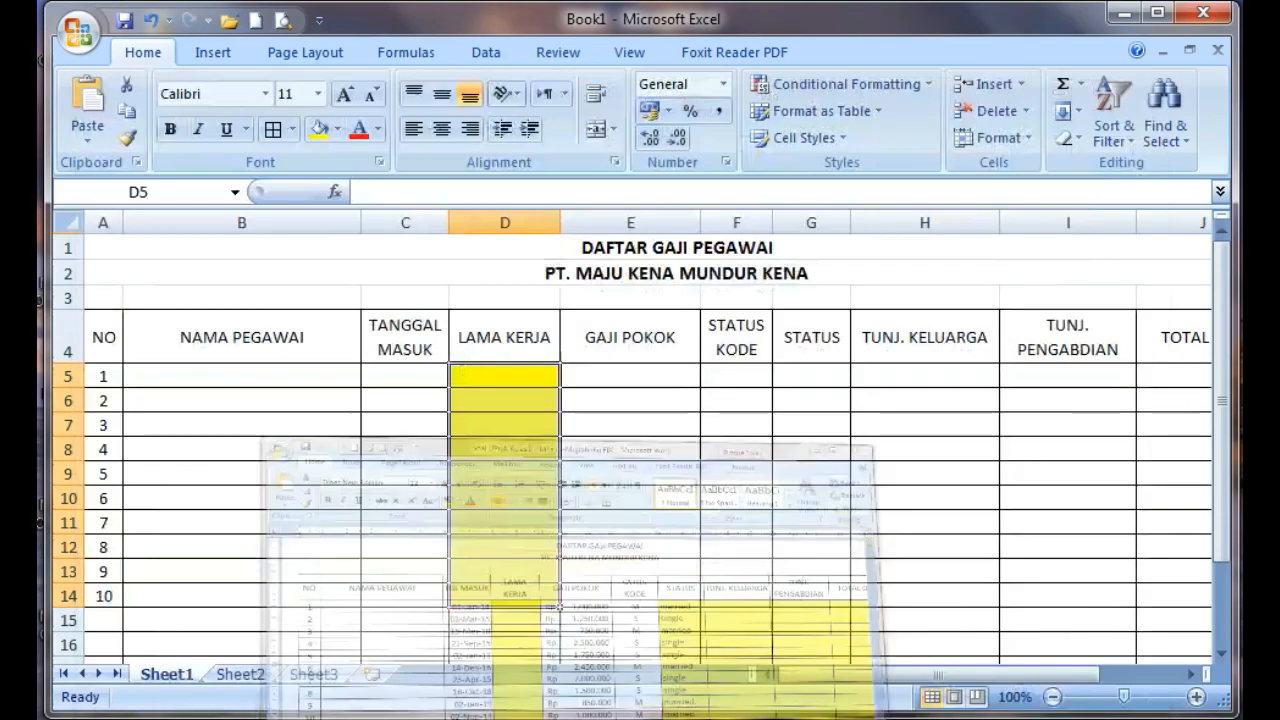
left_click_drag(823, 375, 1210, 586)
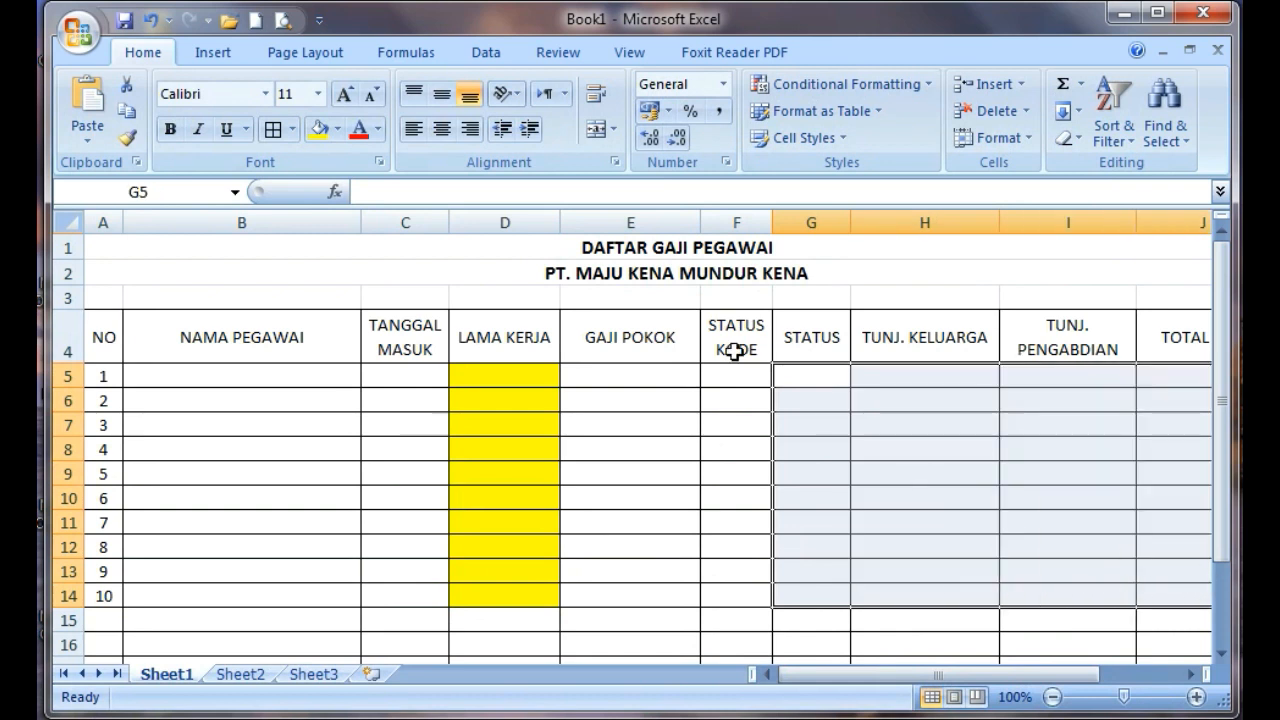
left_click(318, 128)
Fill the summary row cells B15:D18 and H15:J18 with light grey
scroll(831, 460, "down", 2)
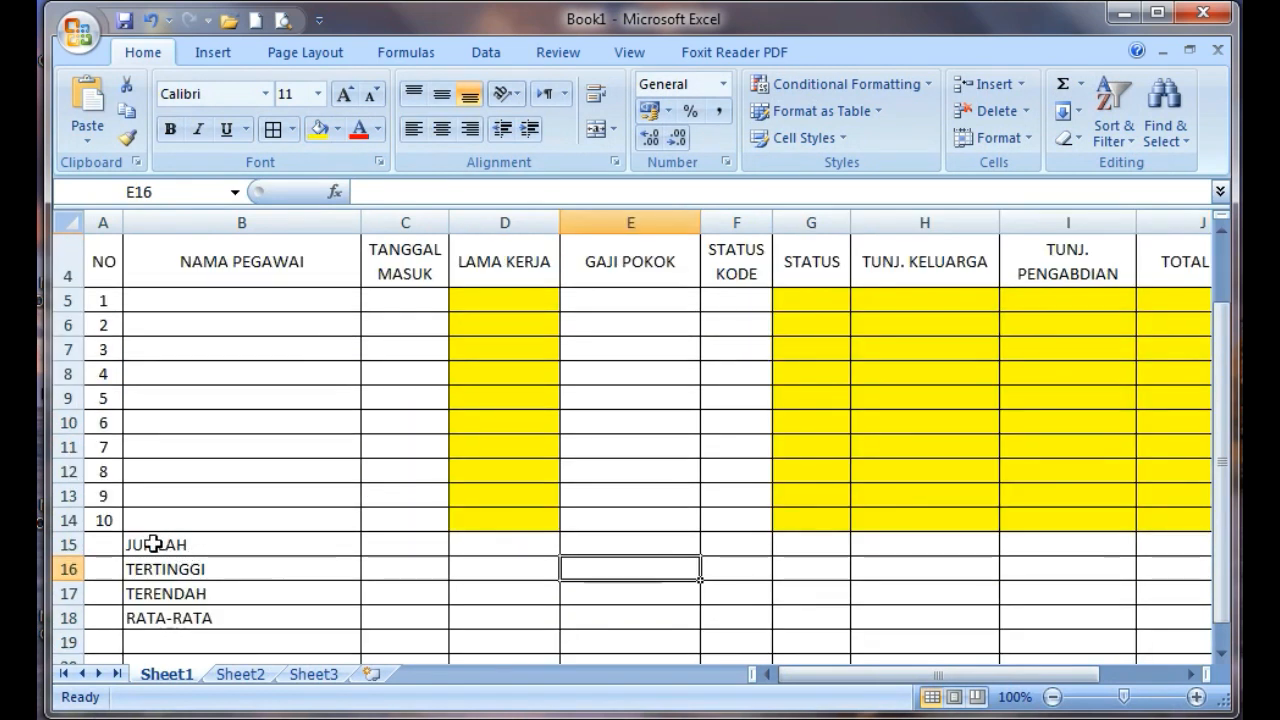
left_click_drag(152, 544, 479, 613)
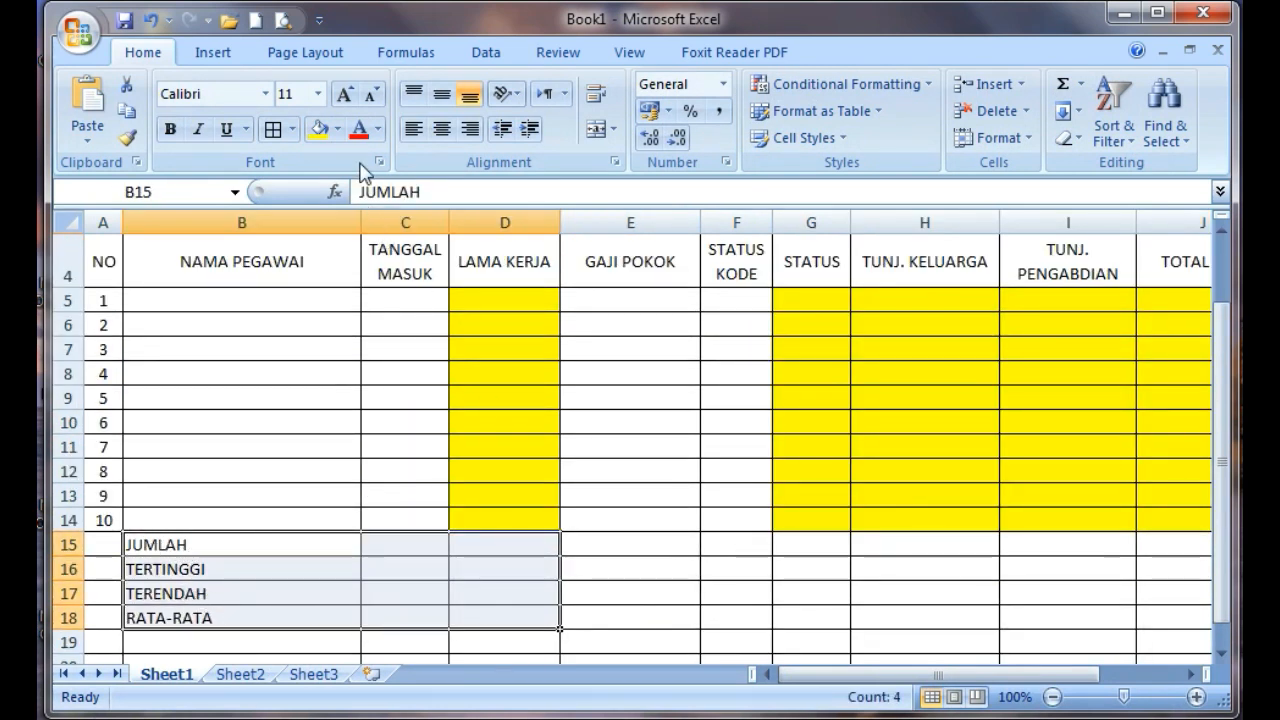
left_click(338, 129)
left_click(317, 237)
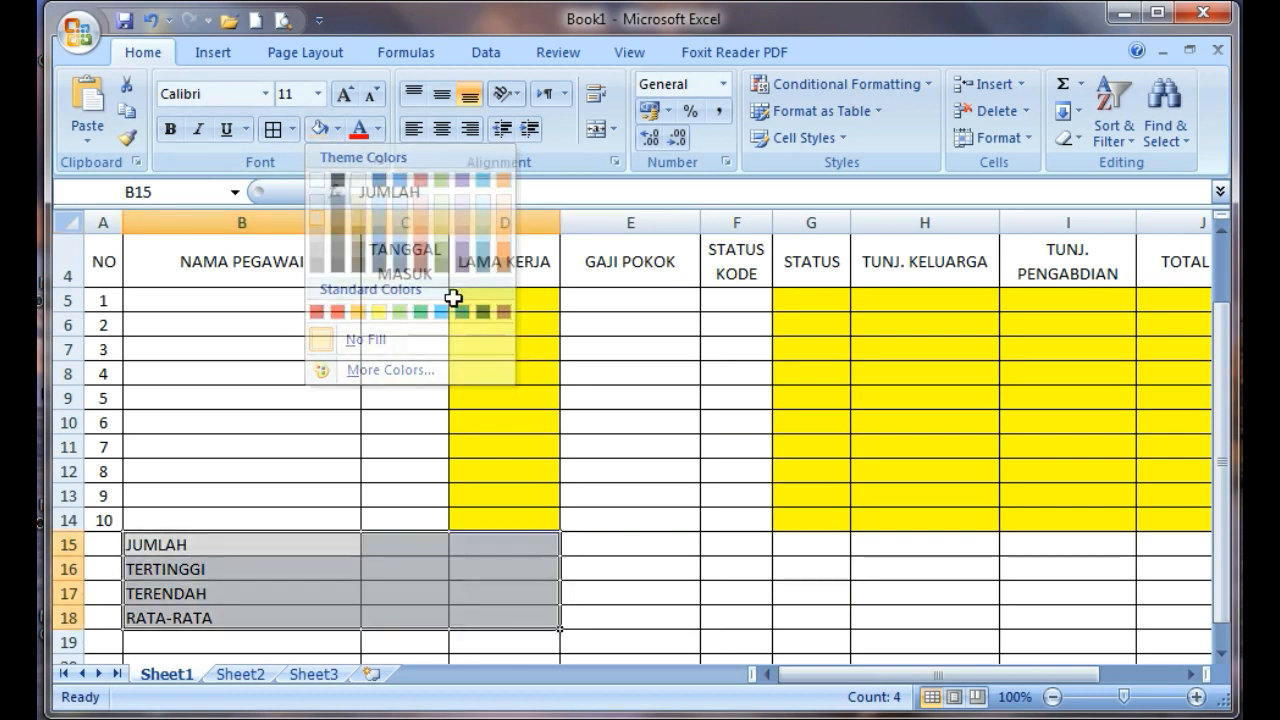
left_click_drag(903, 549, 951, 571)
left_click(320, 129)
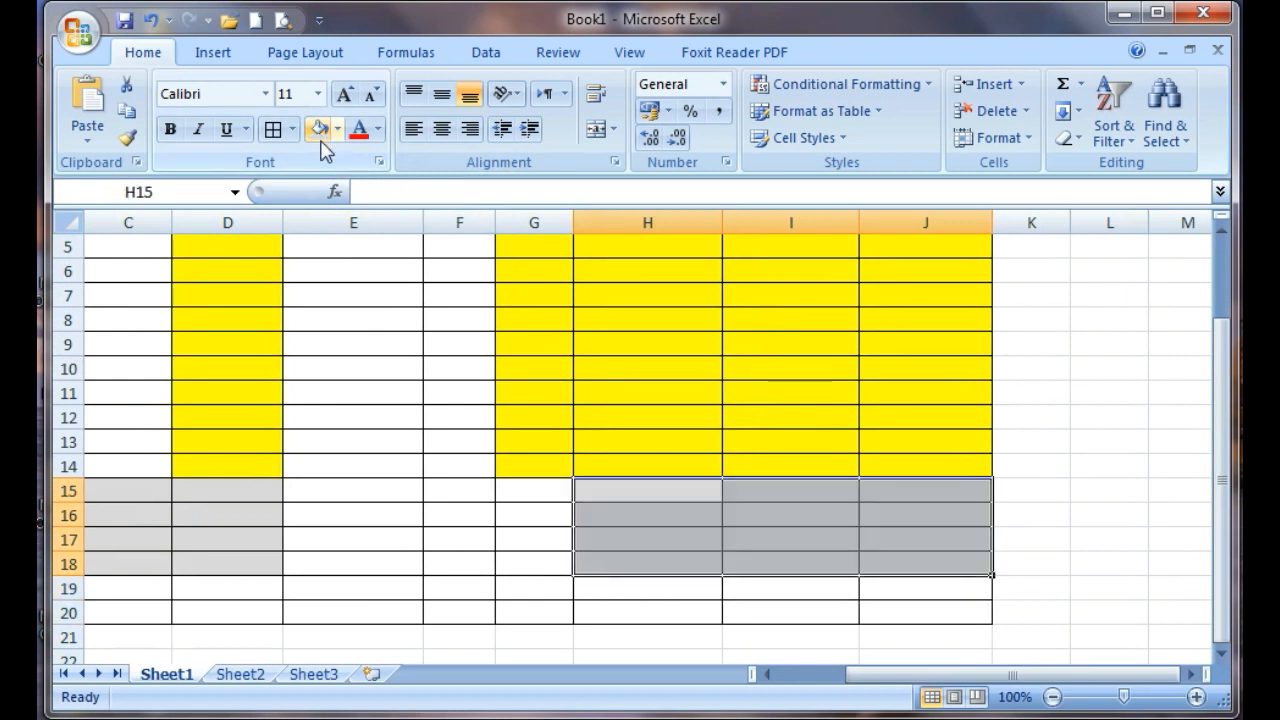
Fill the summary cells H15:J18 with yellow instead of grey
left_click_drag(940, 676, 838, 684)
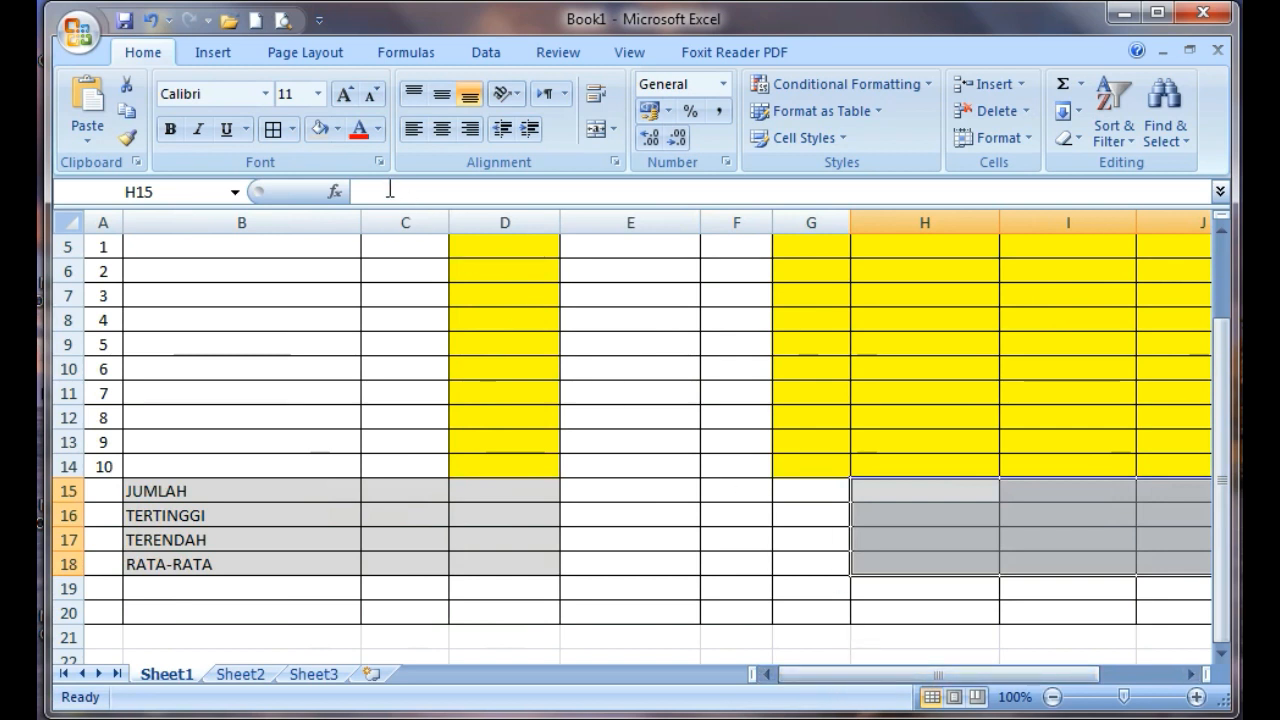
left_click(336, 130)
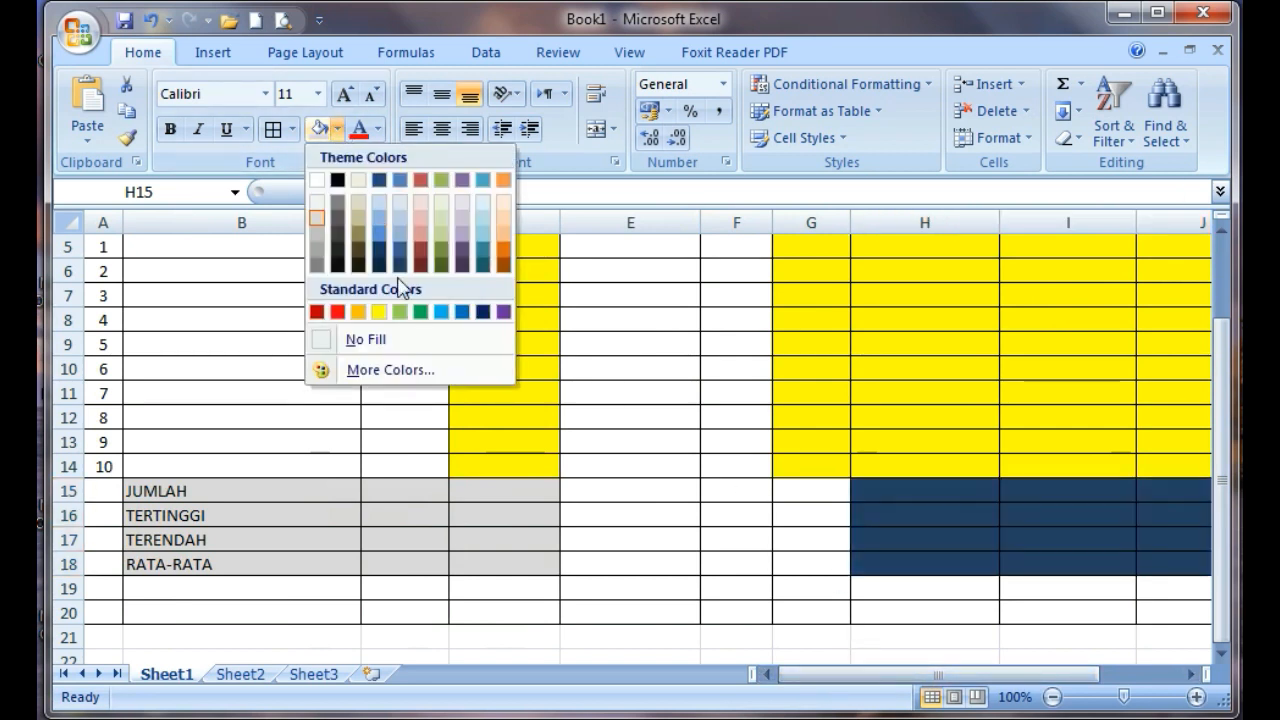
left_click(393, 312)
Fill the summary cells F15:G18 with the same light grey as the row labels
left_click_drag(605, 492, 814, 551)
left_click(818, 518)
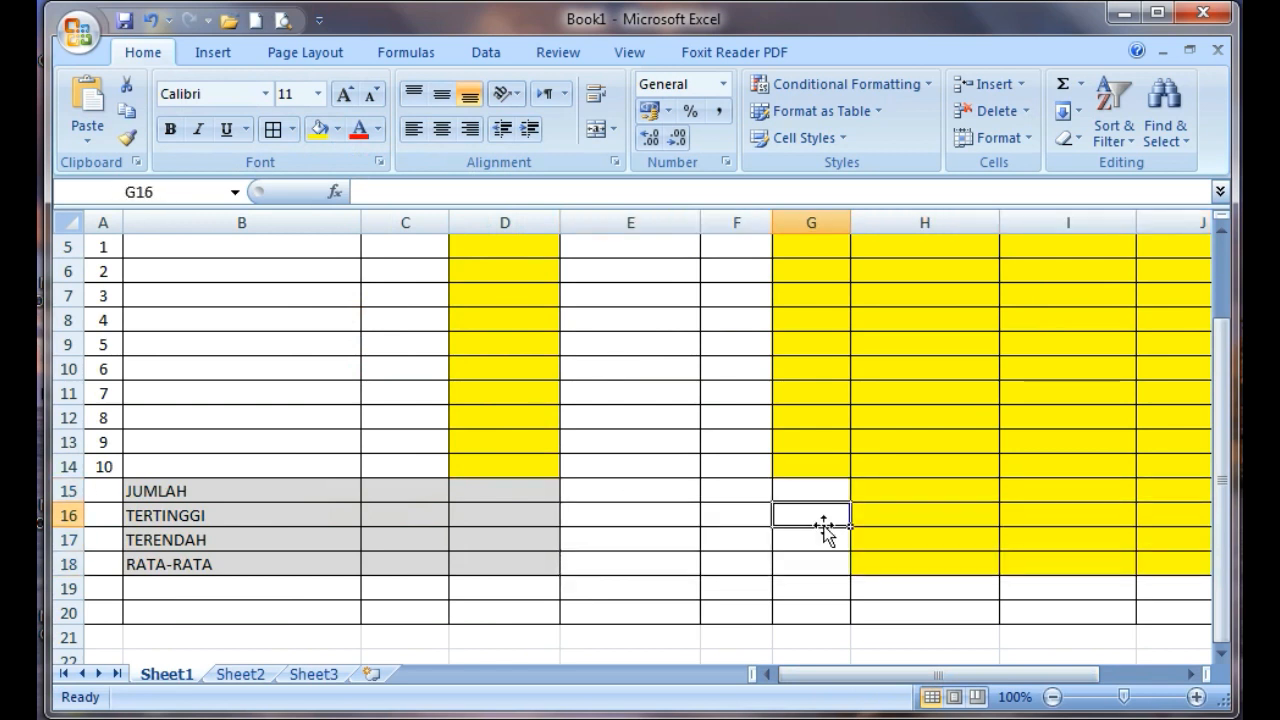
left_click(731, 488)
left_click_drag(731, 488, 818, 556)
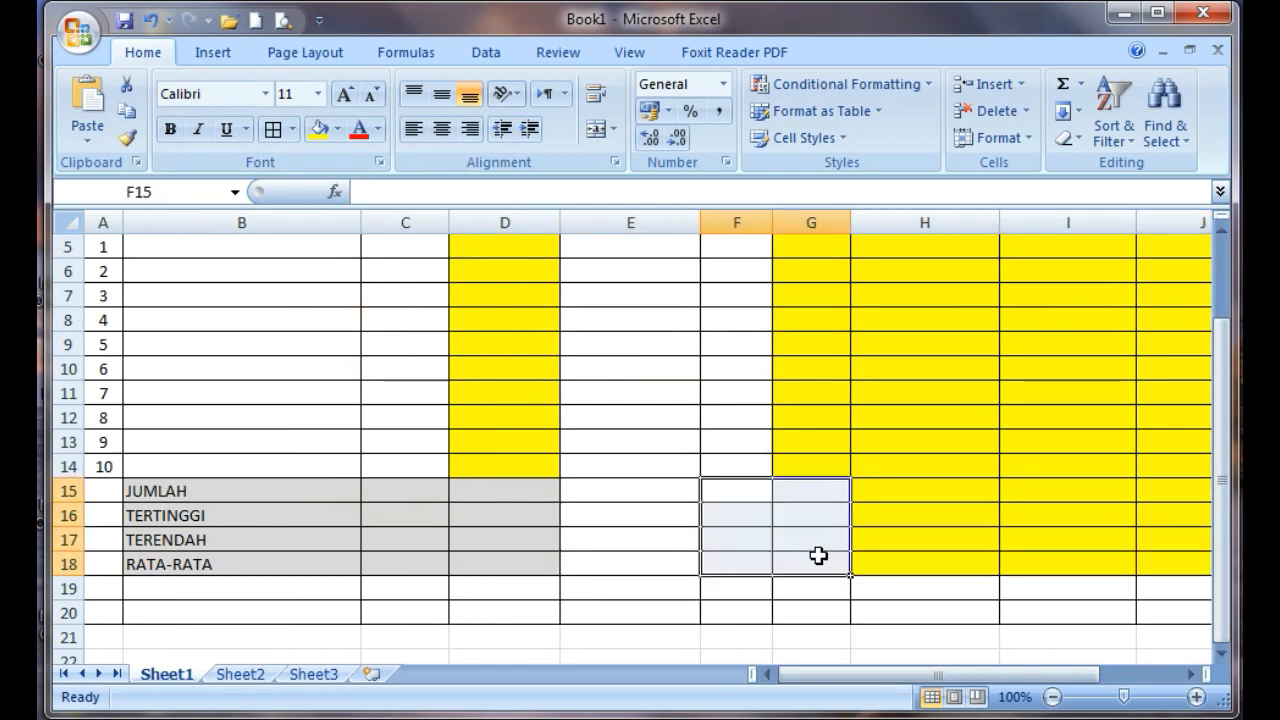
left_click(338, 133)
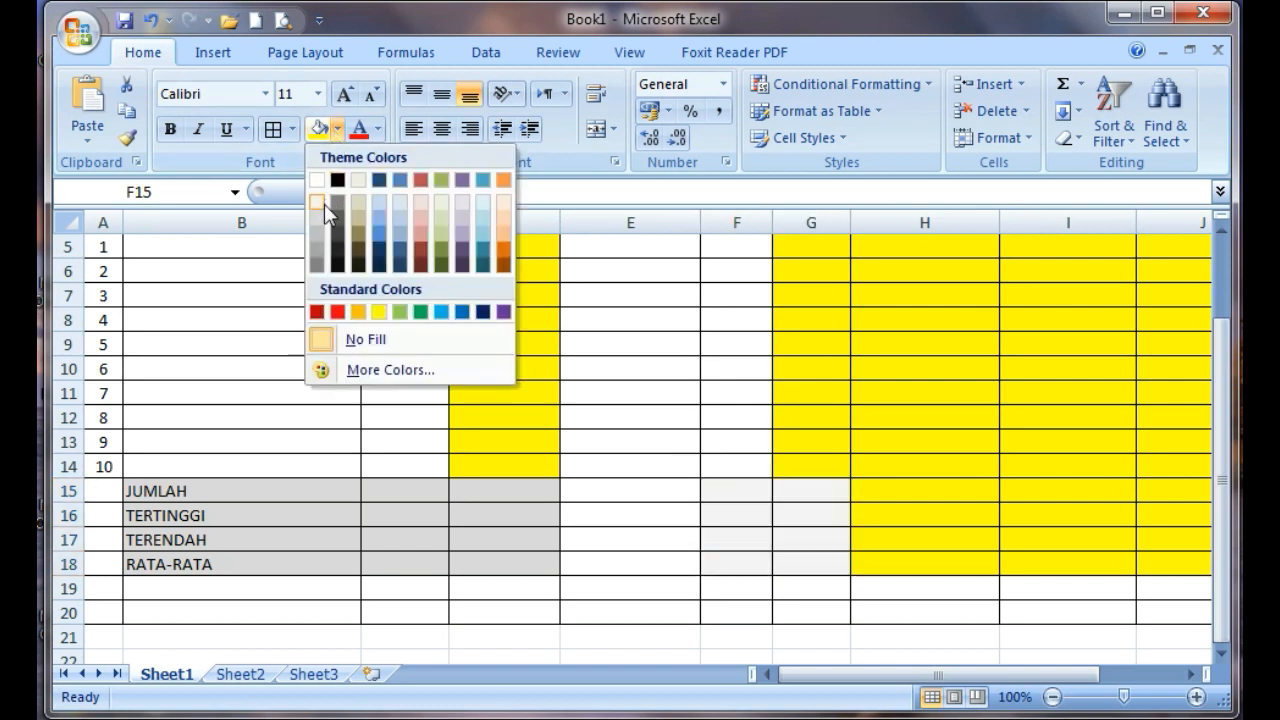
left_click(319, 218)
scroll(674, 549, "up", 2)
scroll(674, 549, "down", 1)
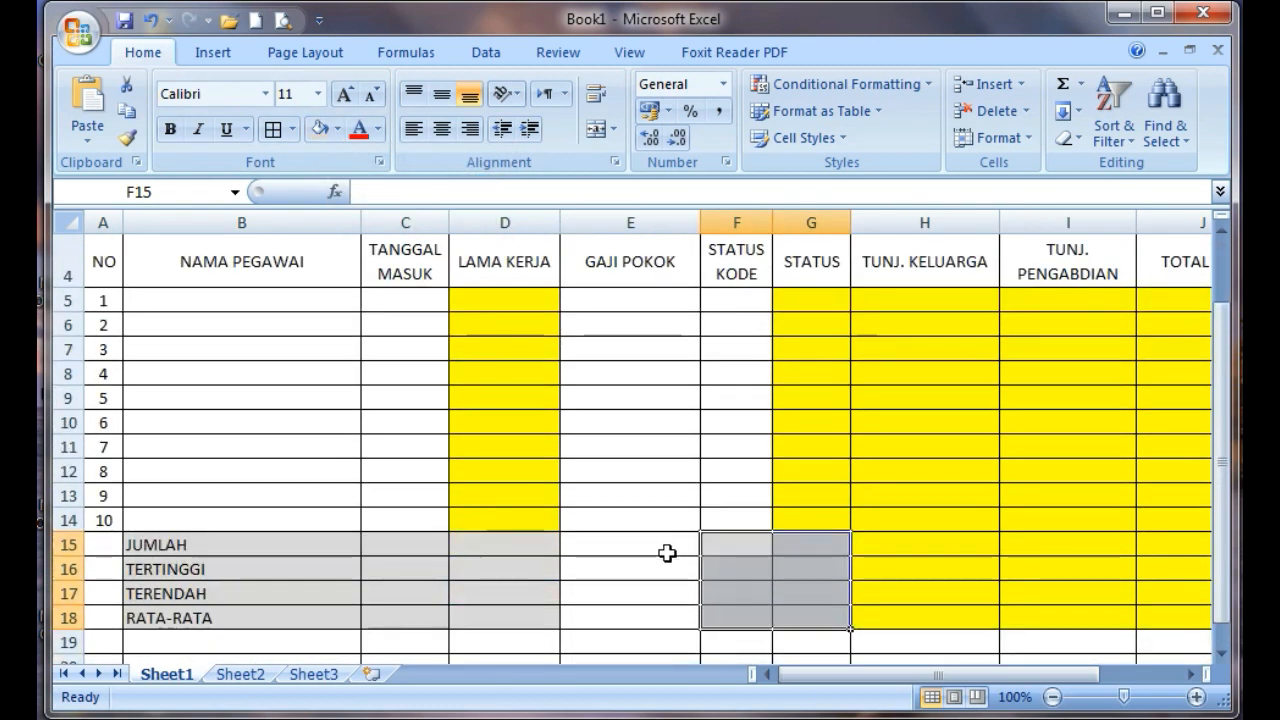
Fill the GAJI POKOK summary cells E15:E18 with yellow
left_click_drag(617, 543, 614, 613)
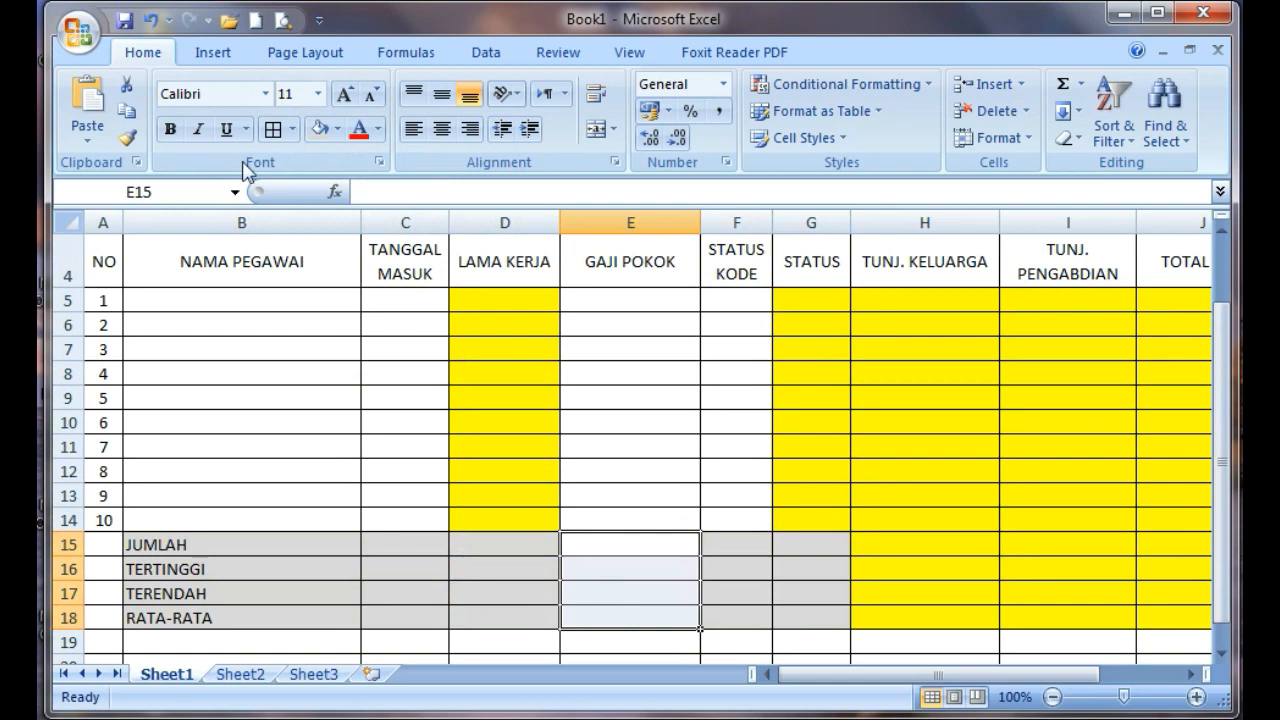
left_click(338, 133)
left_click(383, 289)
left_click(689, 431)
scroll(692, 443, "up", 1)
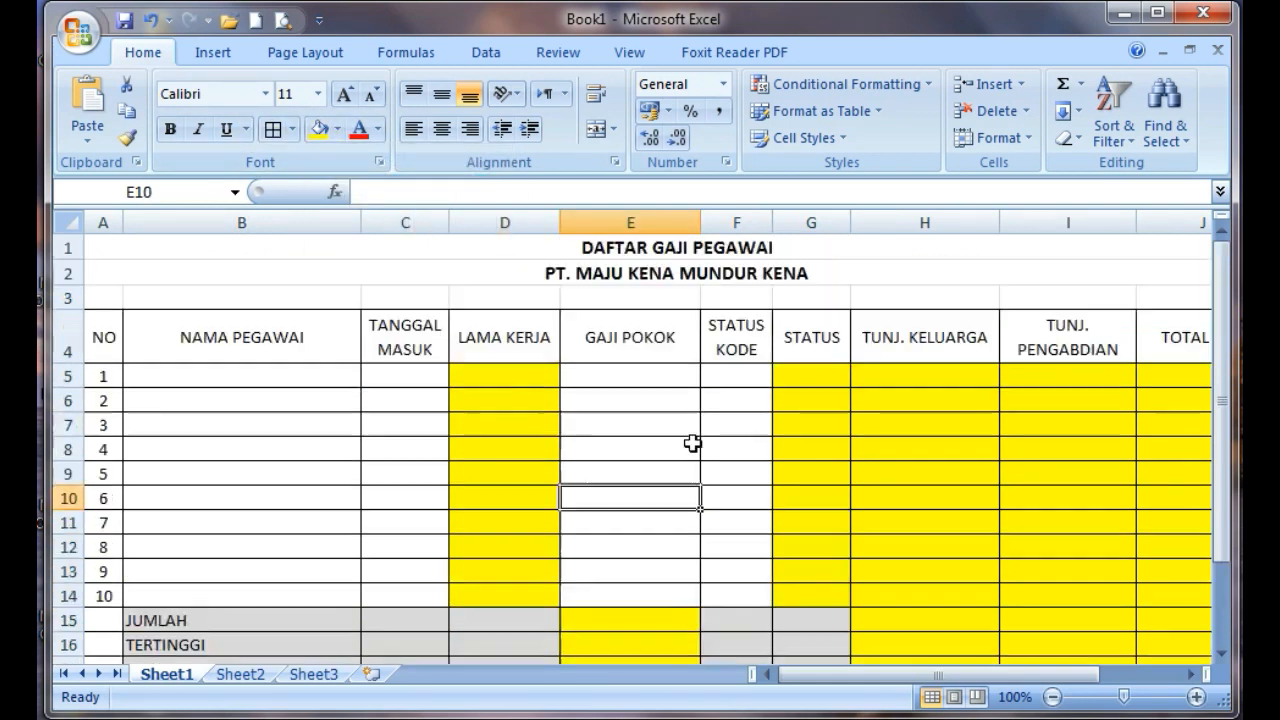
Paste the ten entry dates, 01/01/14 through 02/11/14, into the TANGGAL MASUK cells C5:C14 and center them
left_click(403, 378)
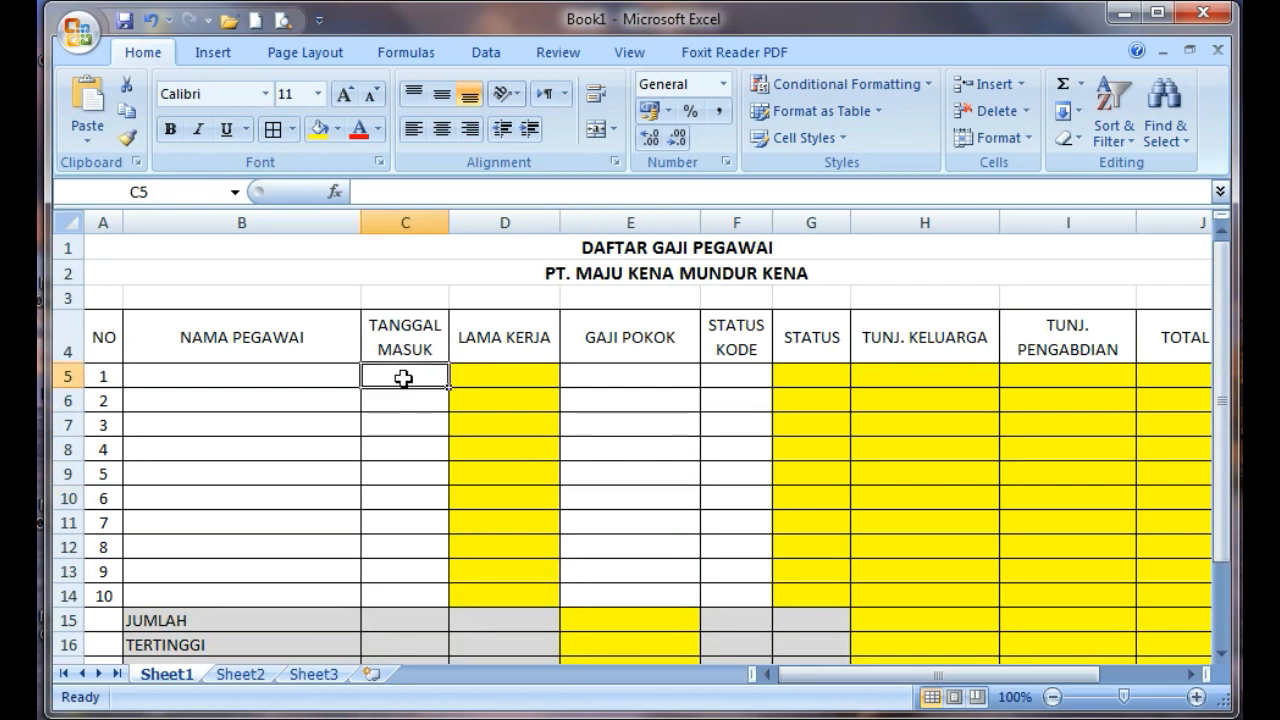
scroll(411, 393, "down", 2)
scroll(411, 393, "up", 2)
scroll(411, 393, "down", 1)
scroll(411, 393, "up", 1)
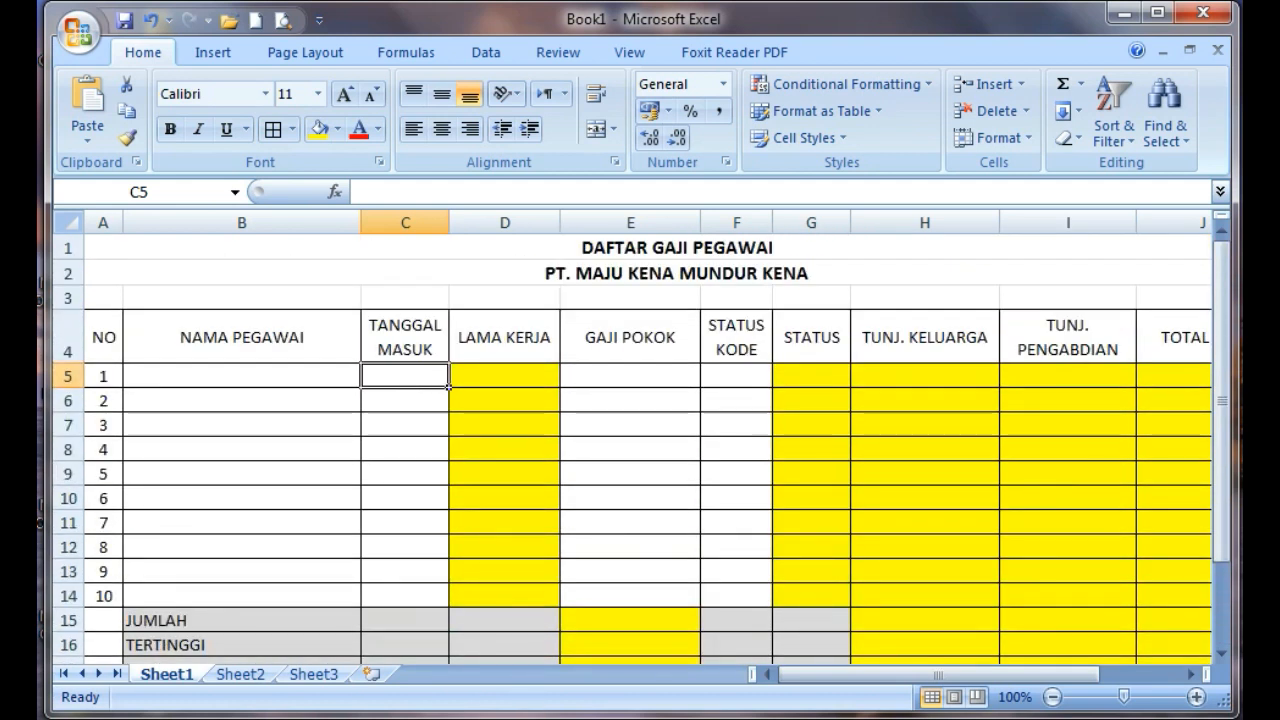
type("01/01/14 01/03/15 15/05/10 22/09/15 02/01/11 14/12/16 25/04/15 18/10/18 02/01/19 02/11/14")
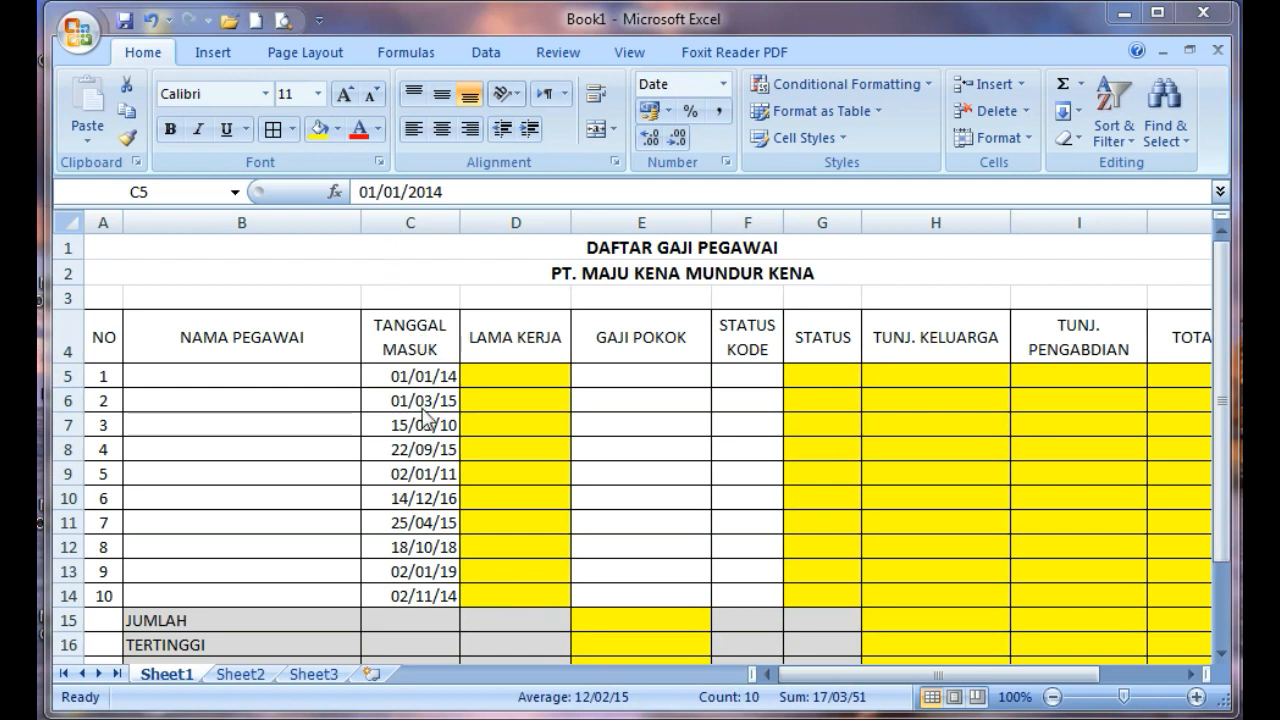
left_click_drag(401, 376, 401, 595)
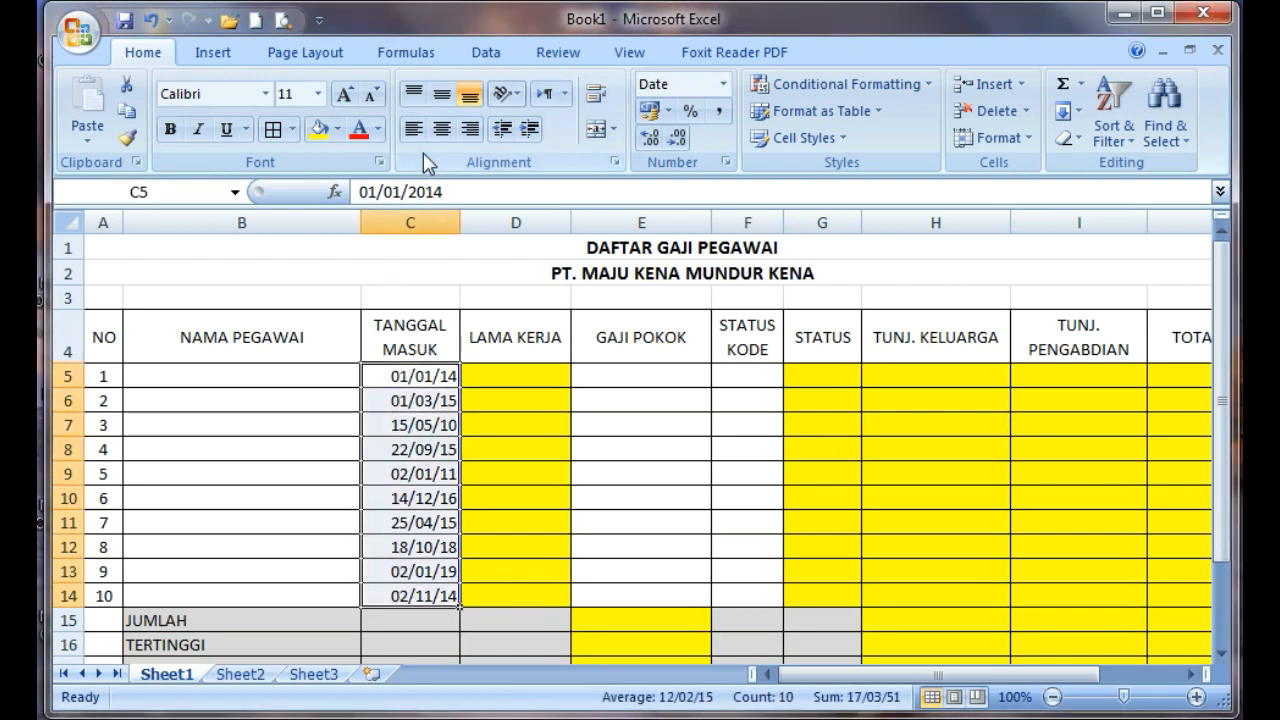
left_click(442, 128)
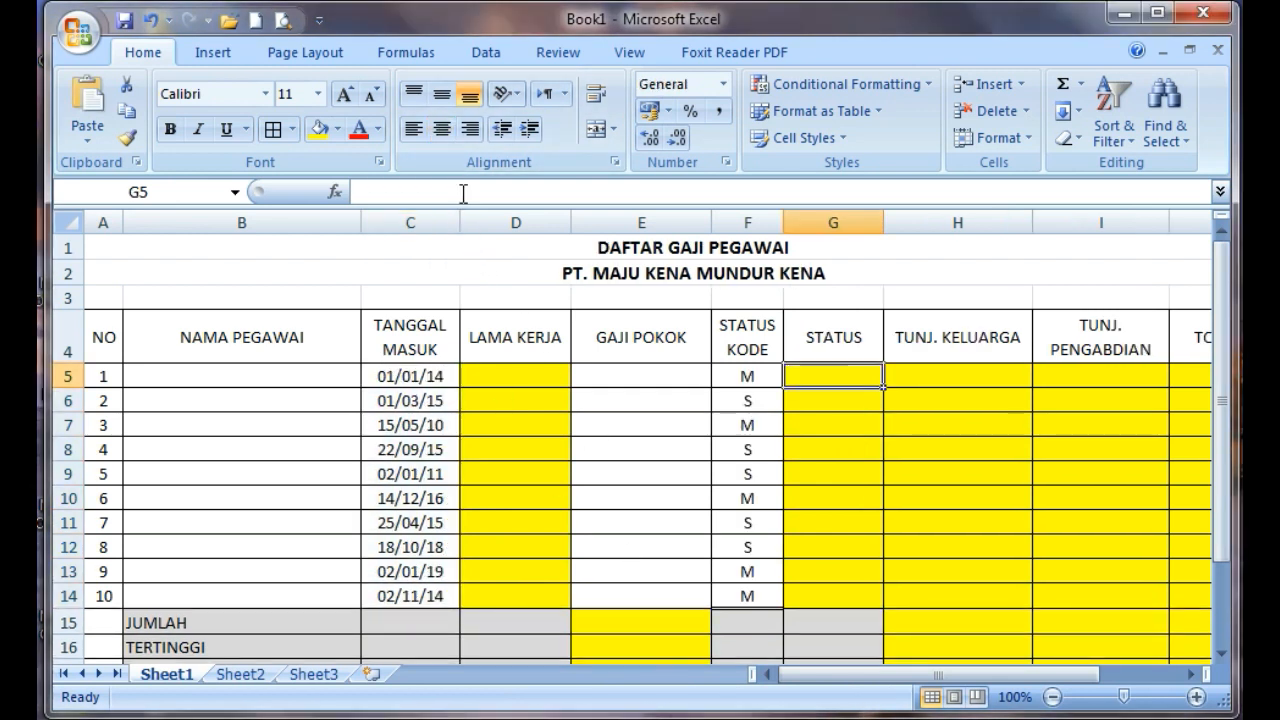
Paste the formula =IF(G5="M";"married";"single") into STATUS cell G5 and close the Help window
left_click(465, 191)
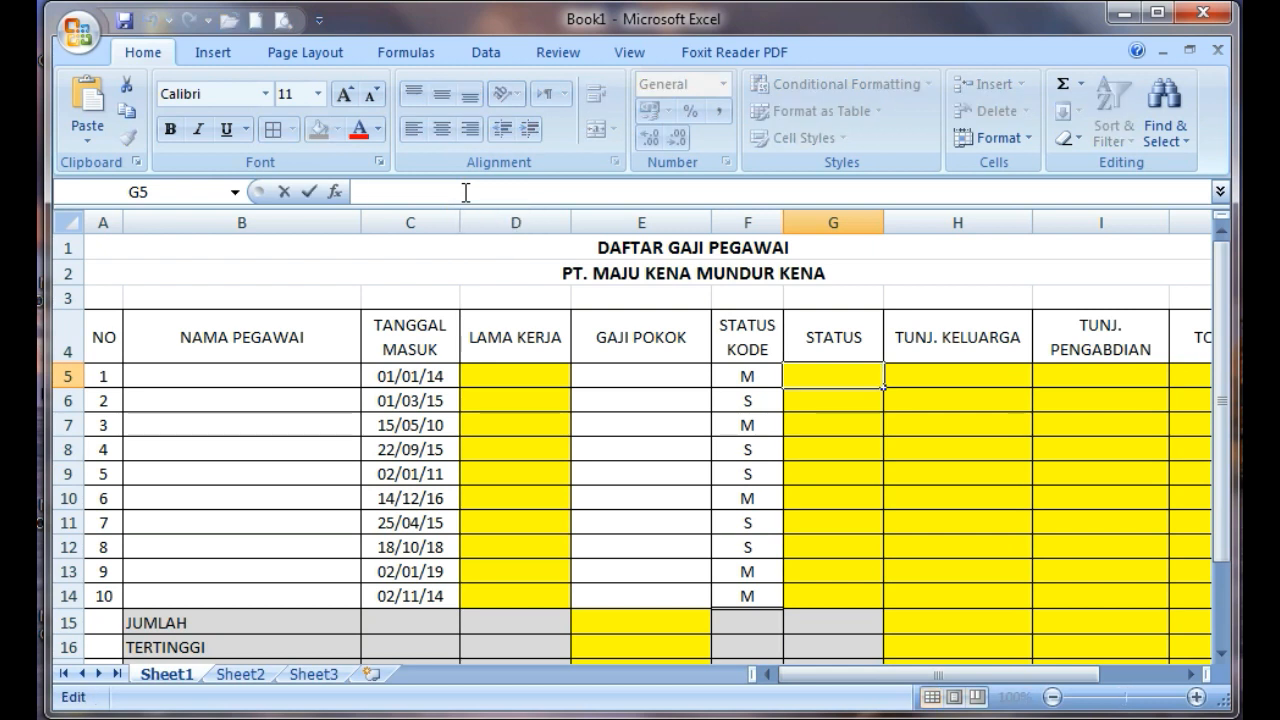
type("=IF(G5=\"M\";\"married\";\"single\")")
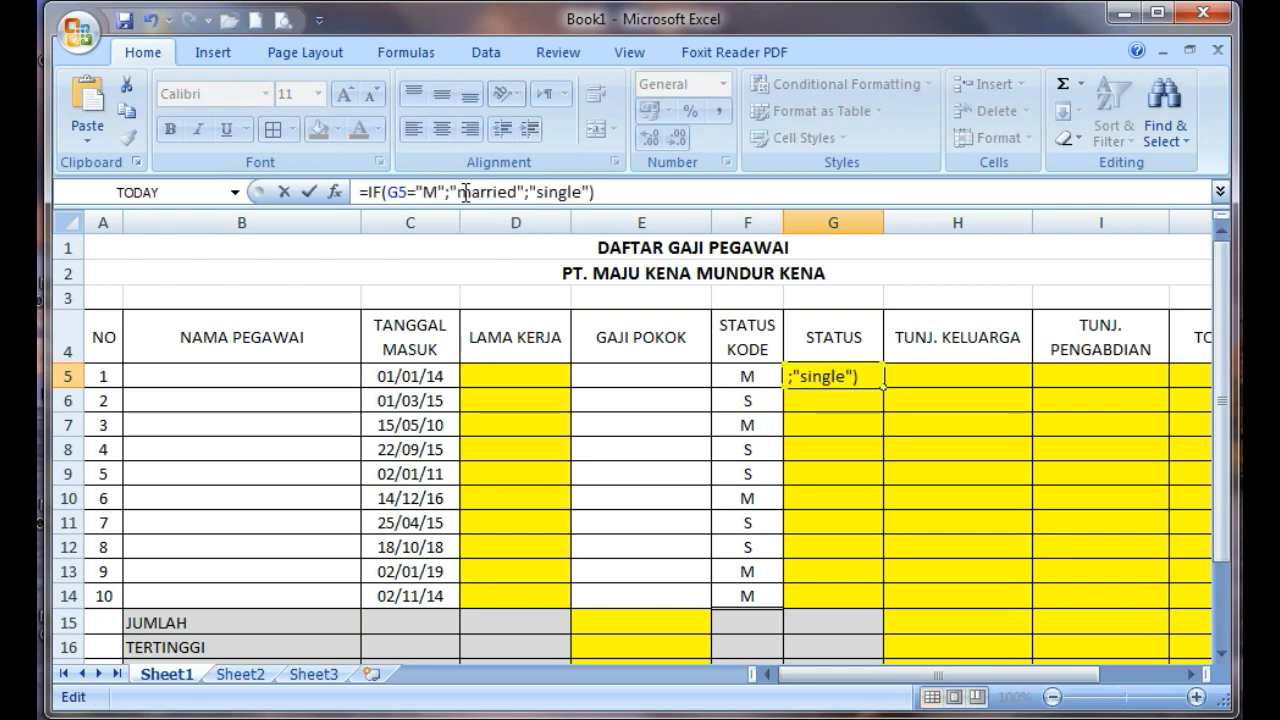
key("Return")
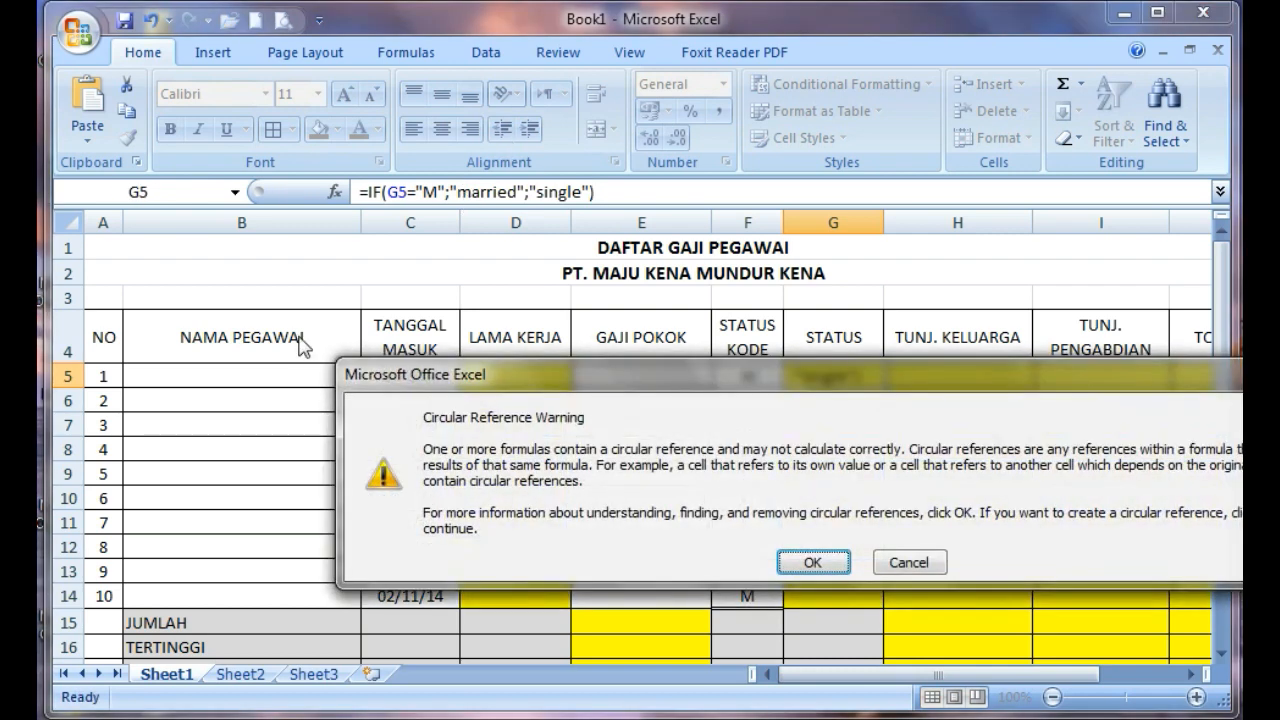
left_click(811, 561)
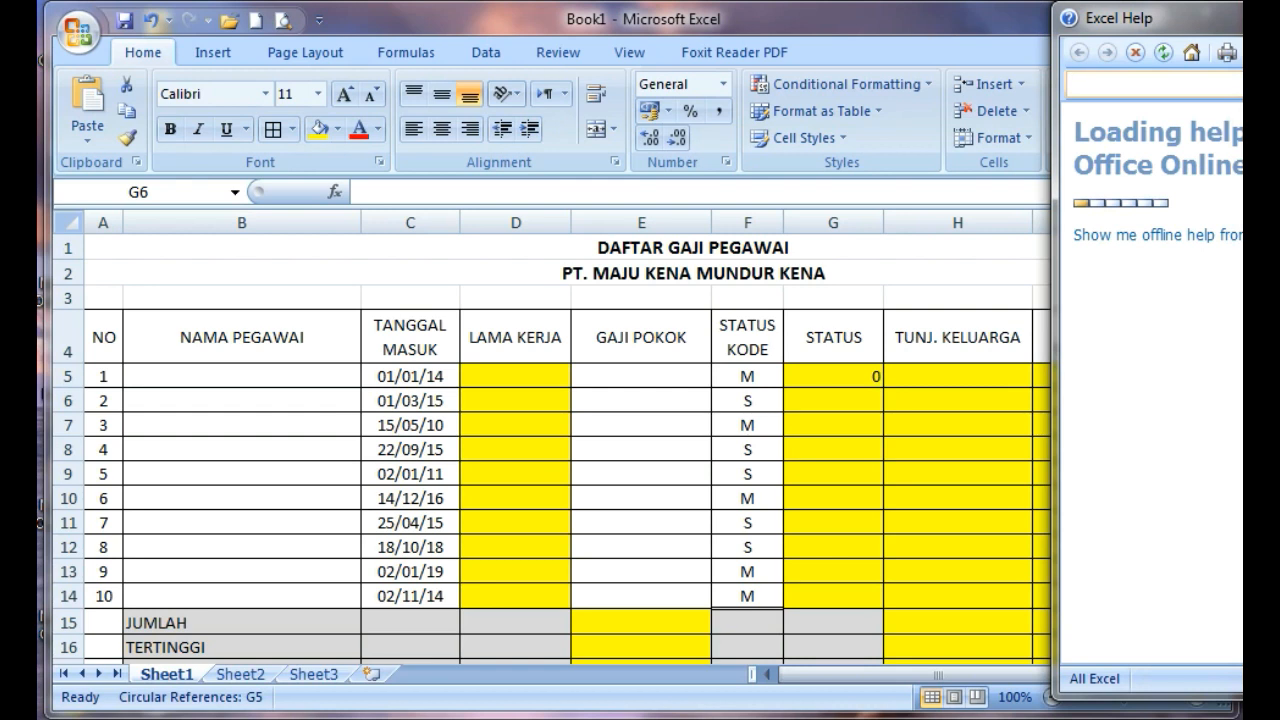
key("alt+F4")
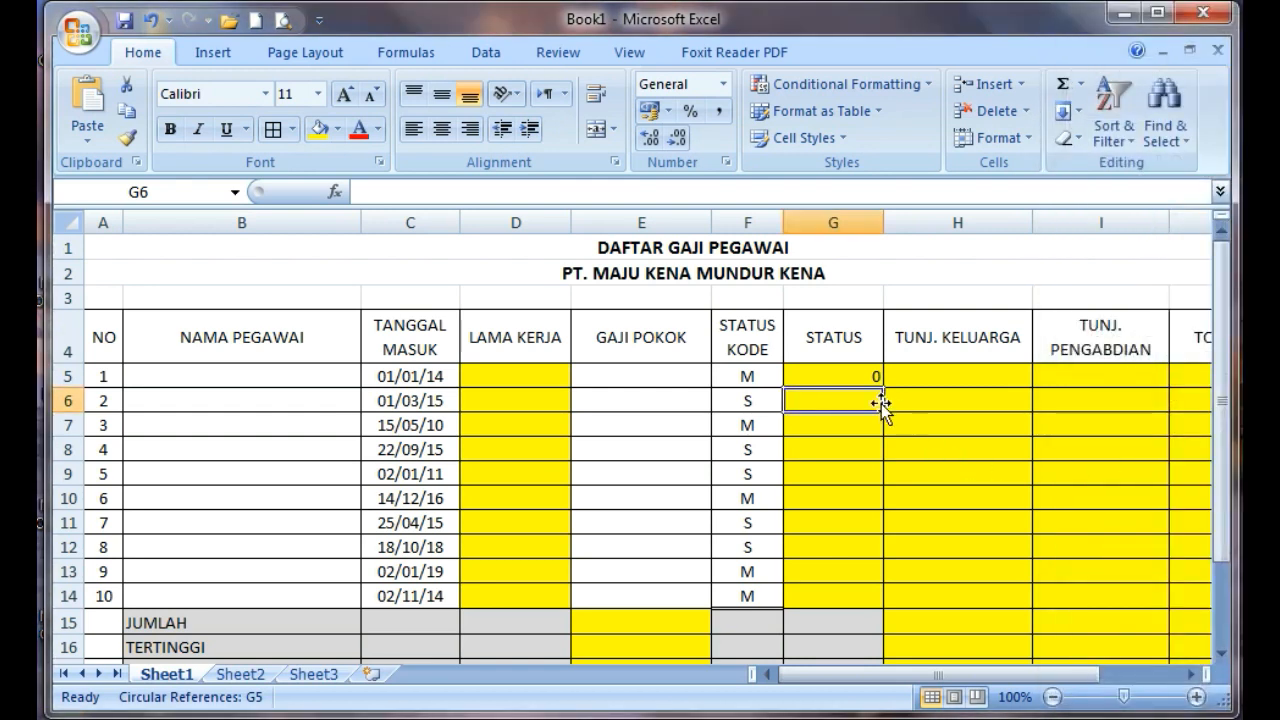
Correct the formula in G5 to test the status code cell: =IF(F5="M";"married";"single")
left_click(844, 378)
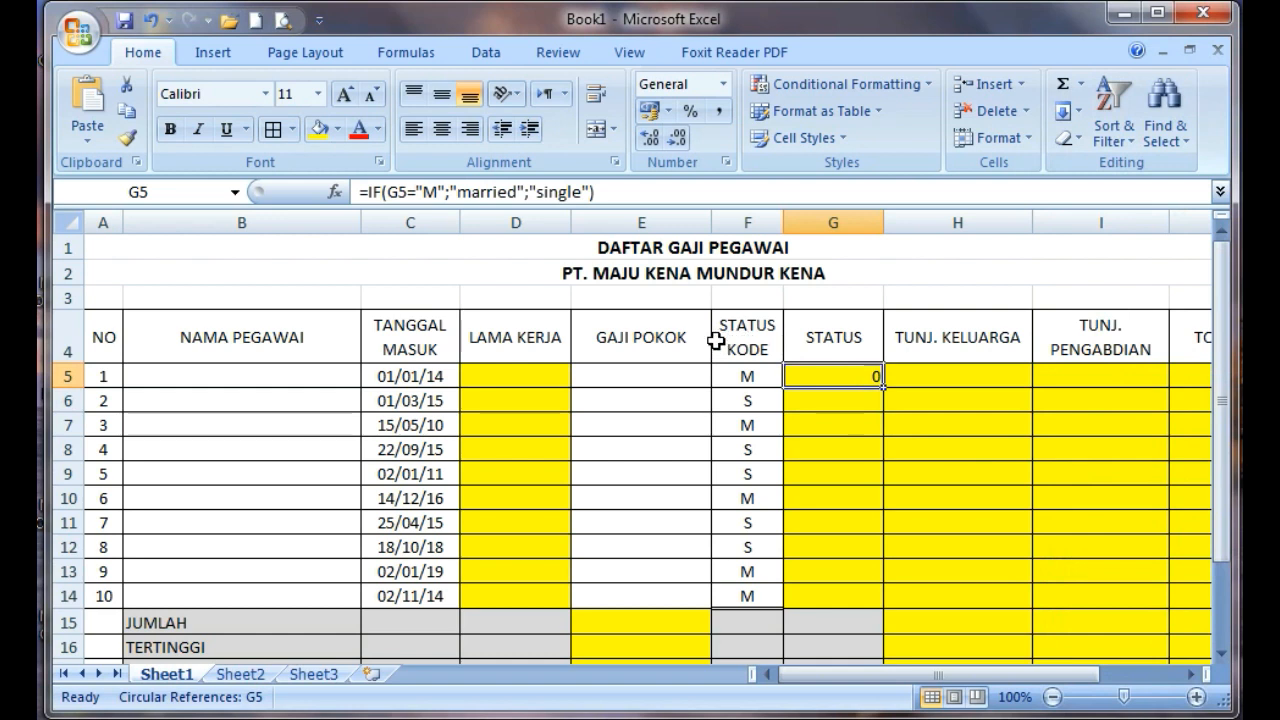
left_click(397, 192)
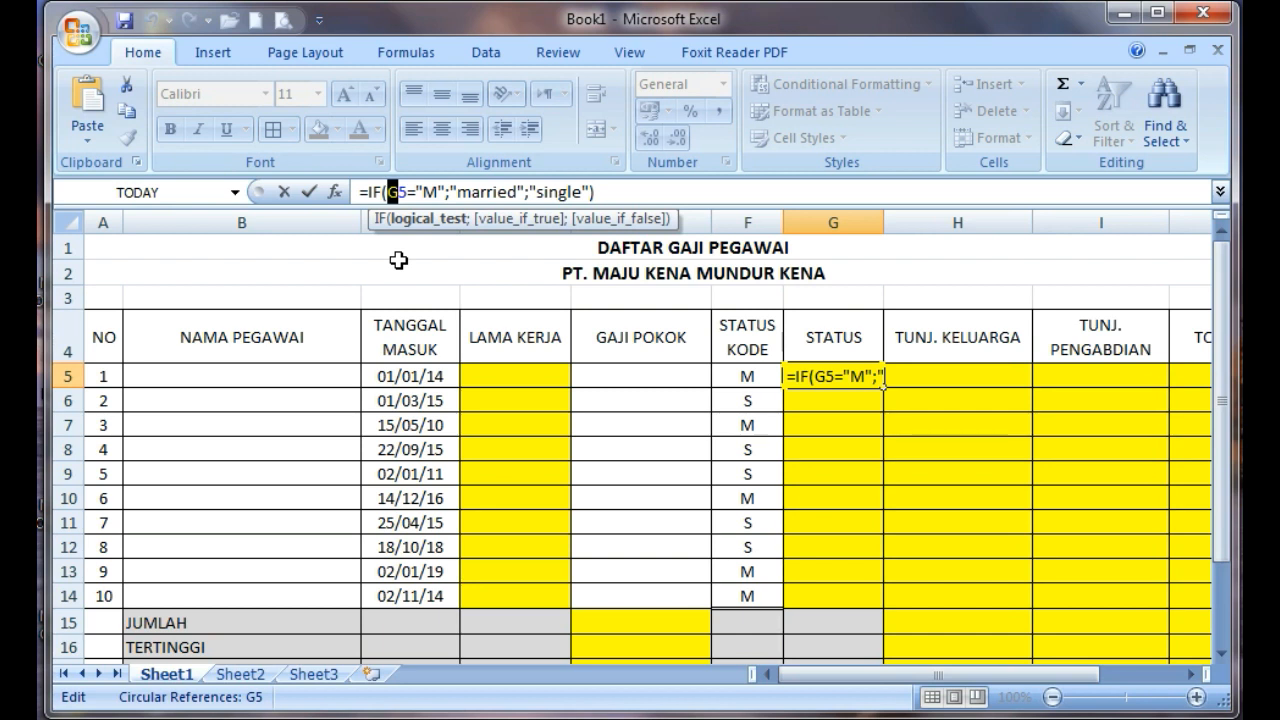
type("f")
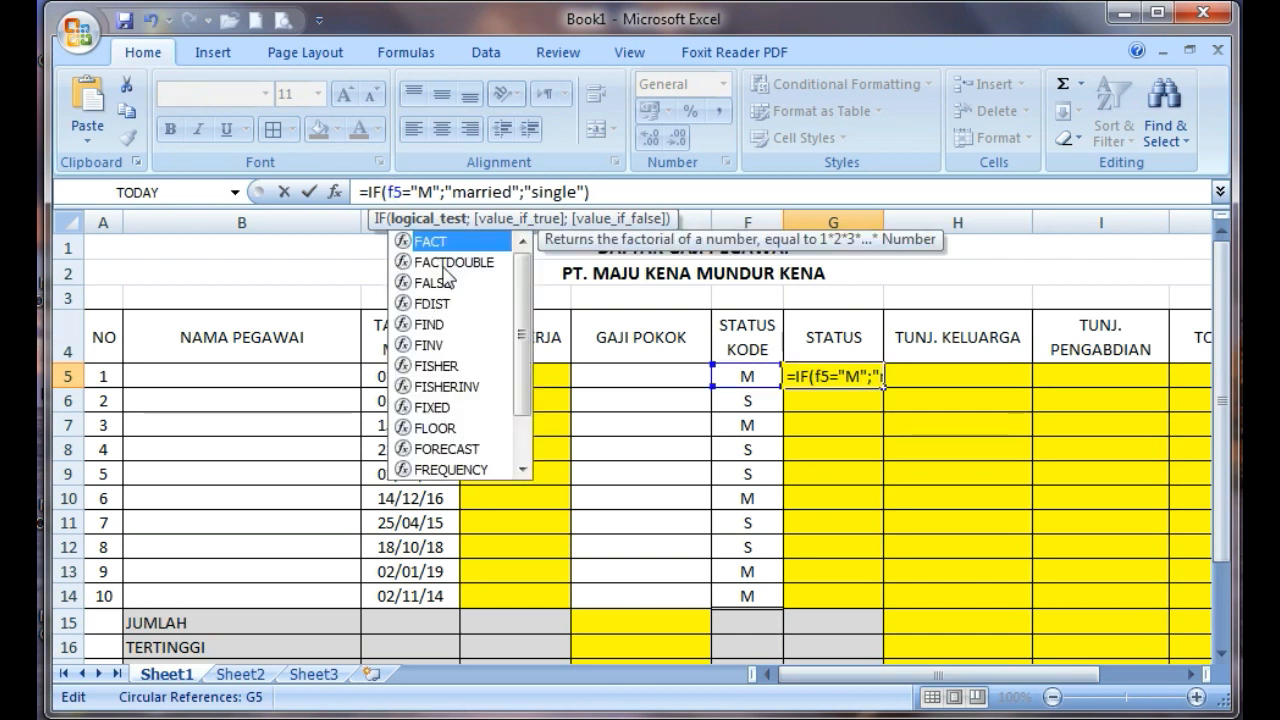
key("BackSpace")
type("F")
key("Return")
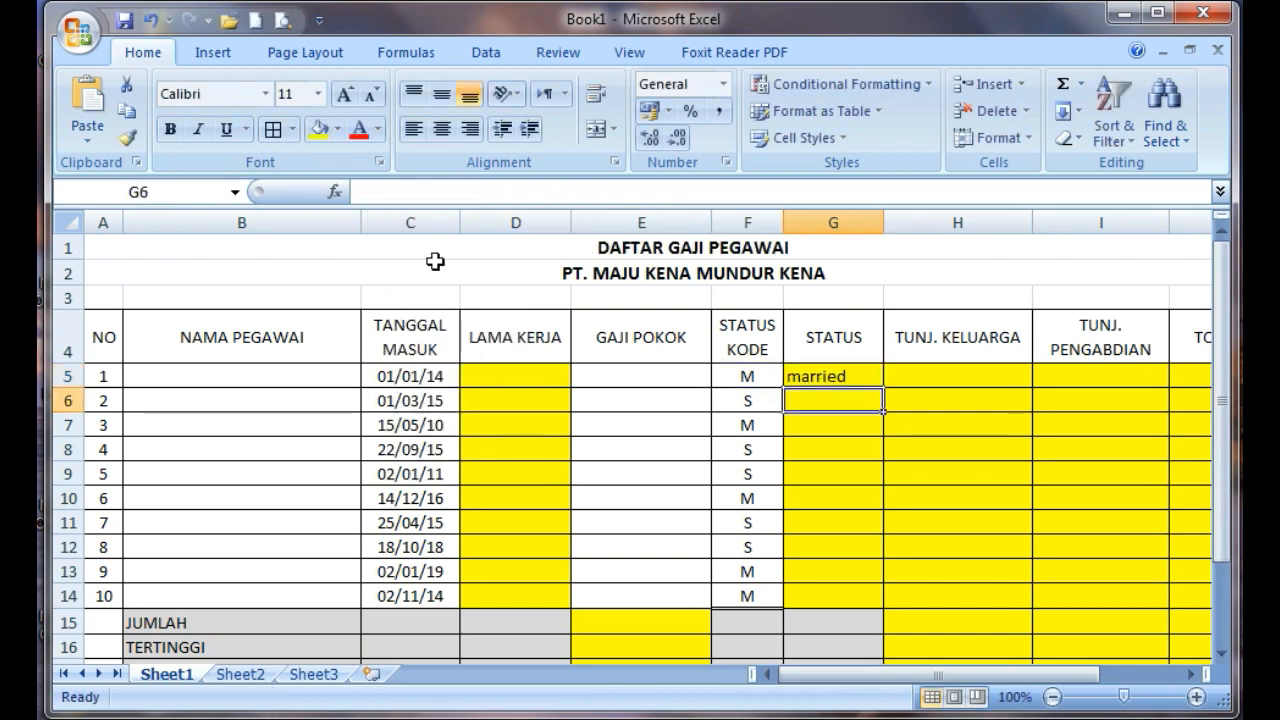
Center the STATUS result in G5 and fill its formula down to G14
left_click(836, 375)
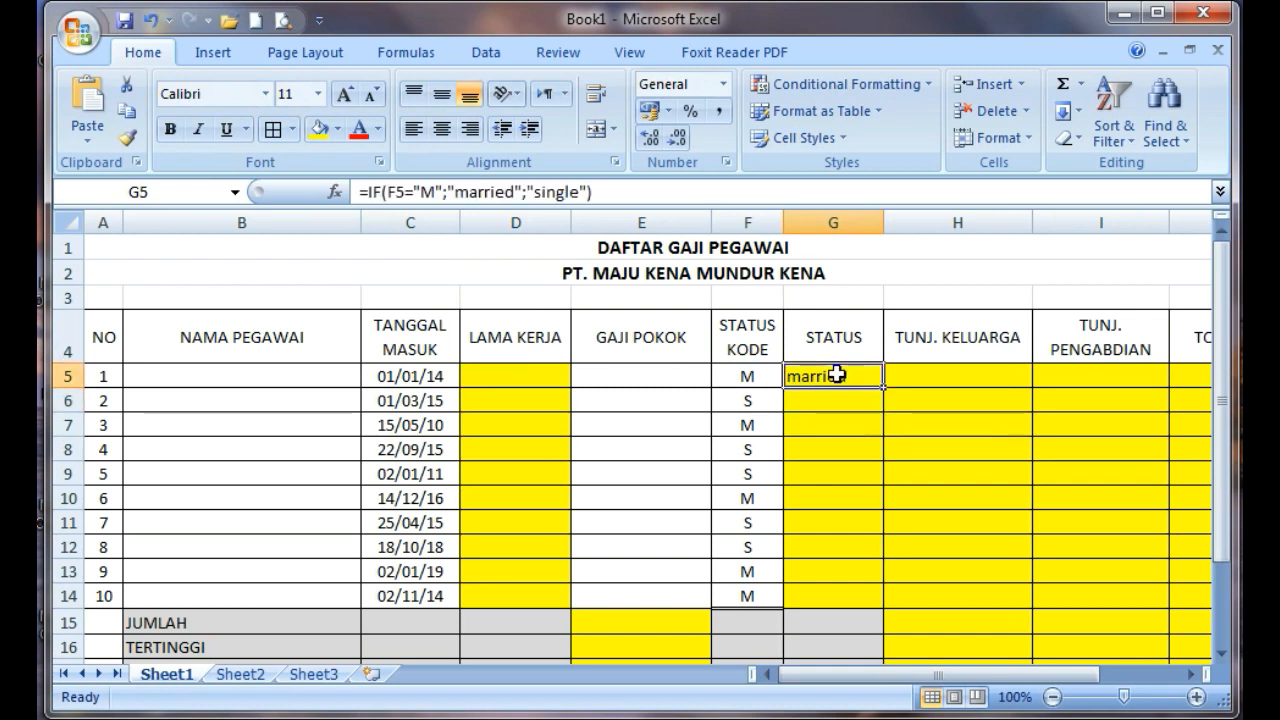
left_click(441, 128)
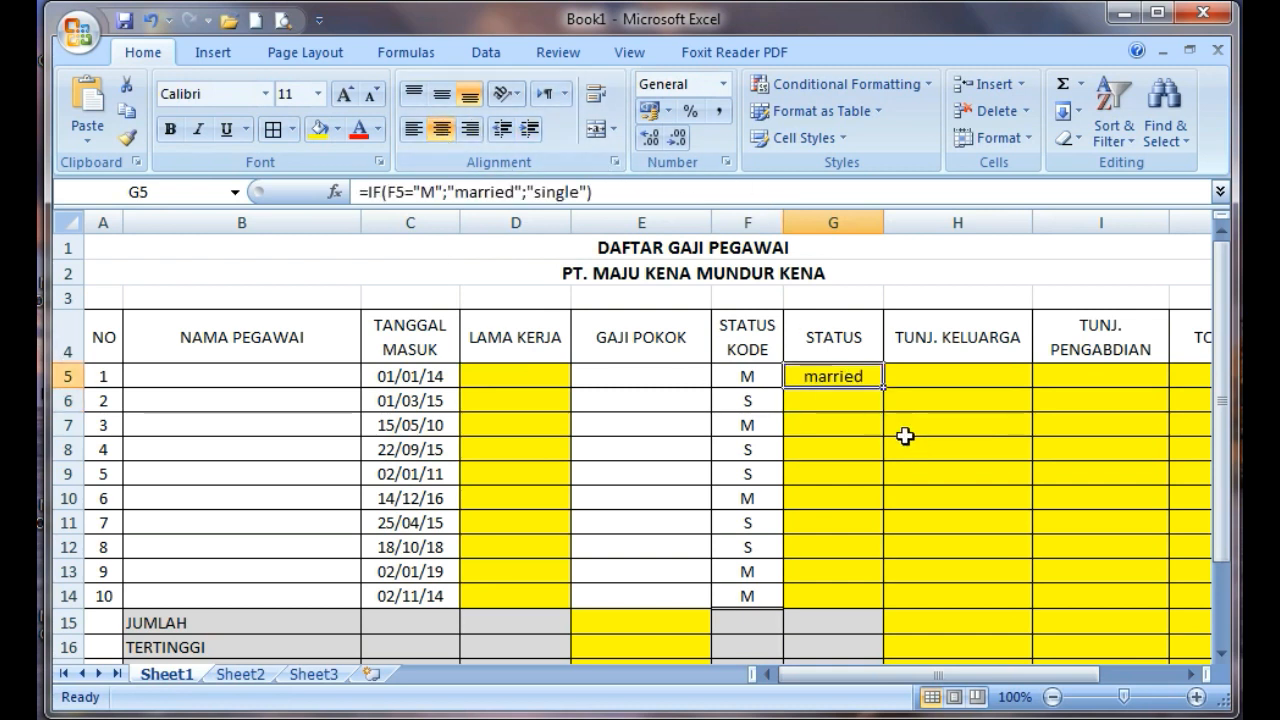
left_click_drag(884, 389, 884, 607)
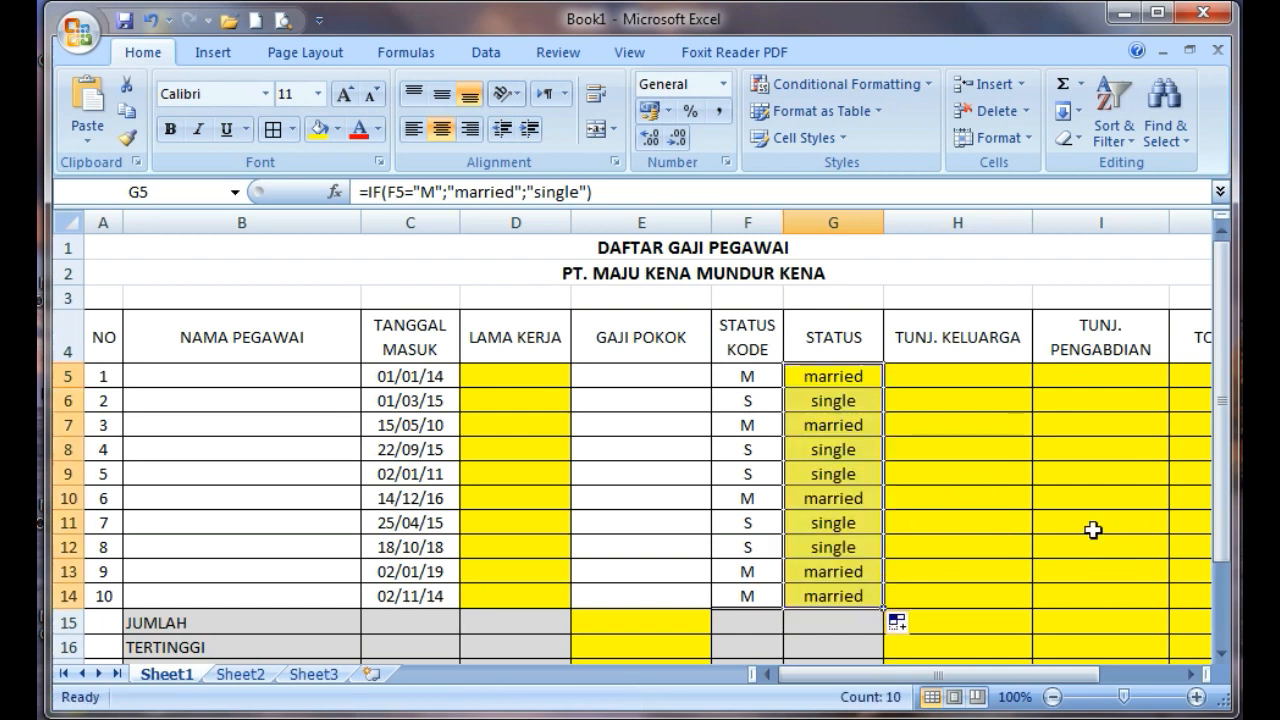
Narrow column D and wrap its LAMA KERJA heading onto two lines, leaving a little room around the text
left_click(528, 381)
left_click(516, 335)
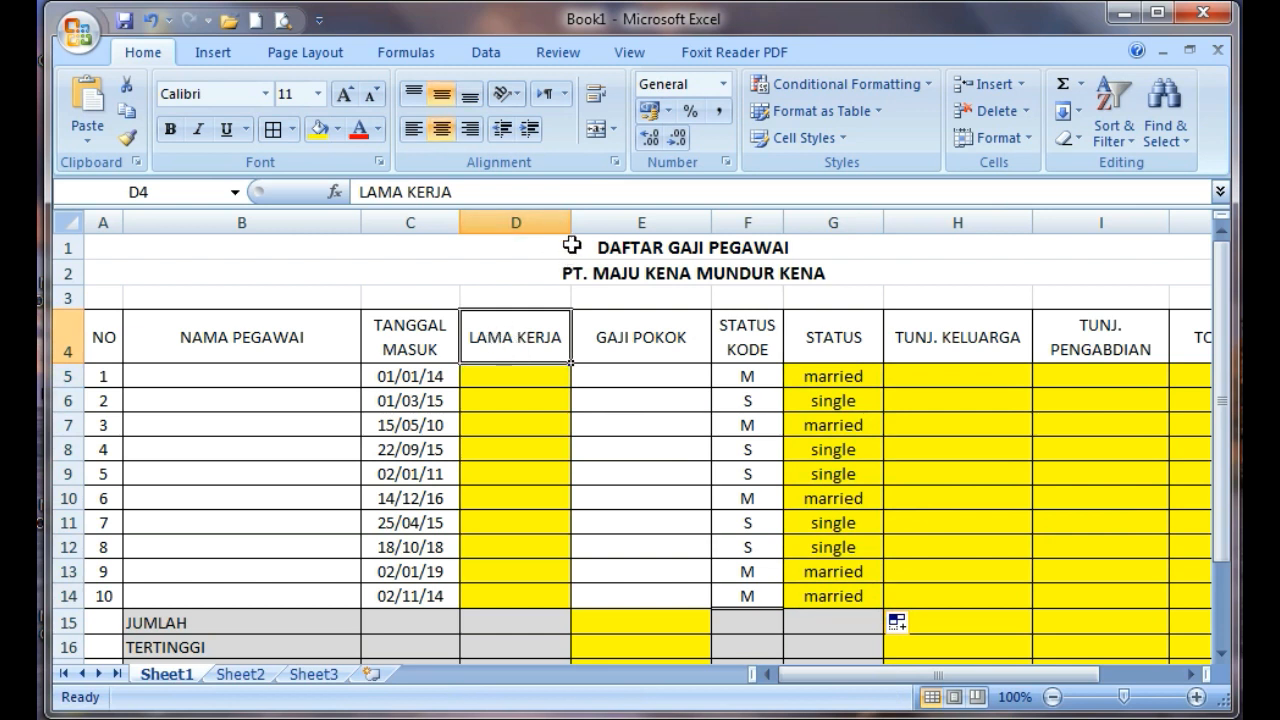
left_click_drag(571, 224, 521, 224)
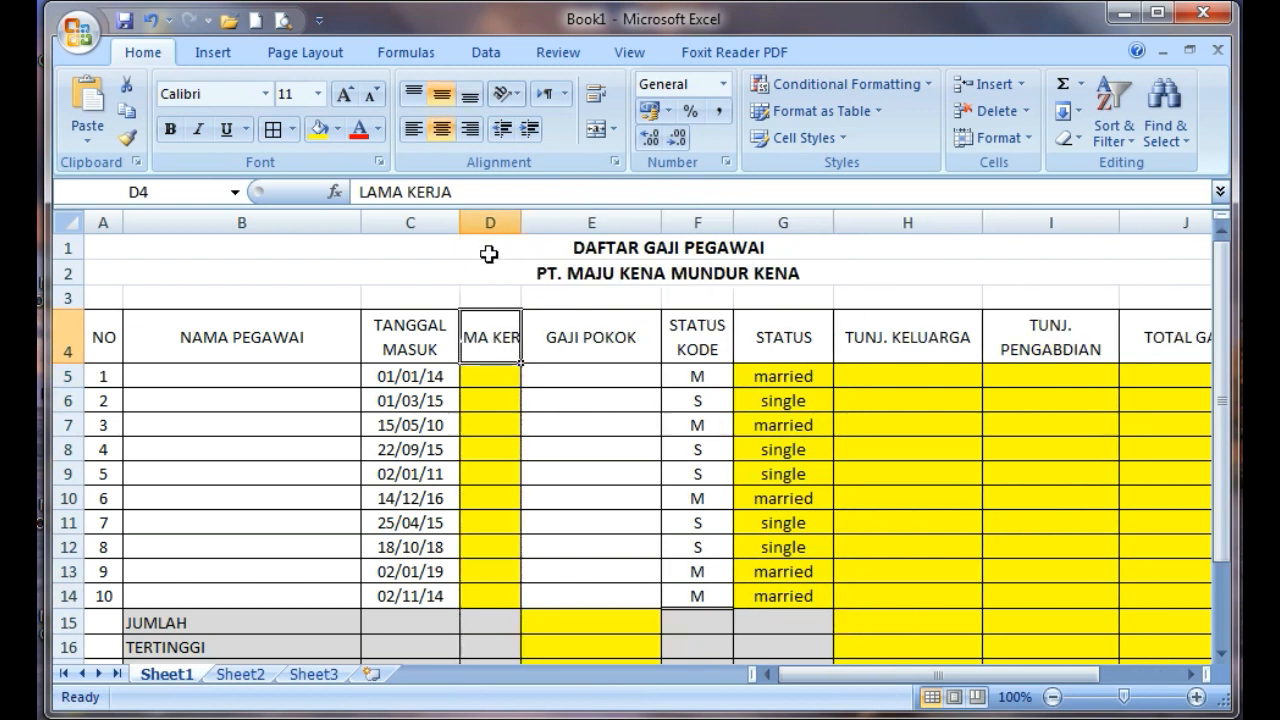
left_click(596, 93)
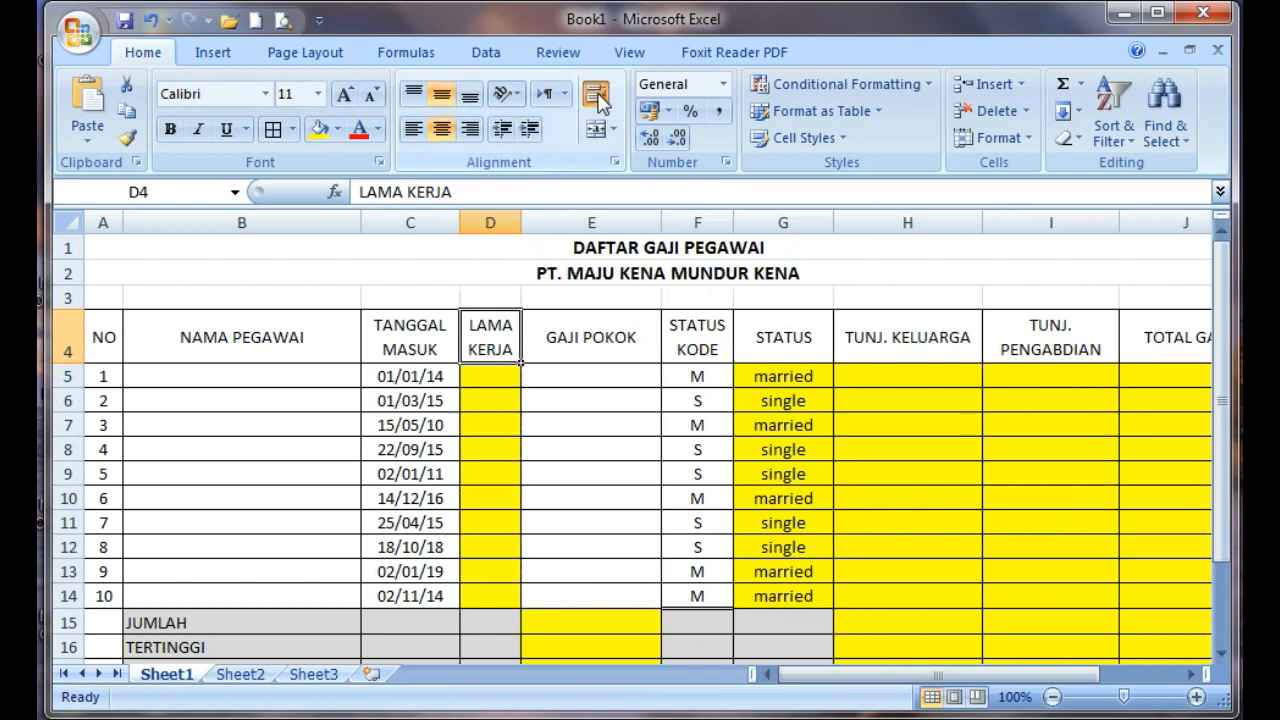
left_click_drag(522, 223, 532, 223)
Enter 9 as the first LAMA KERJA value in D5 and center the cells D5:D14
left_click(505, 376)
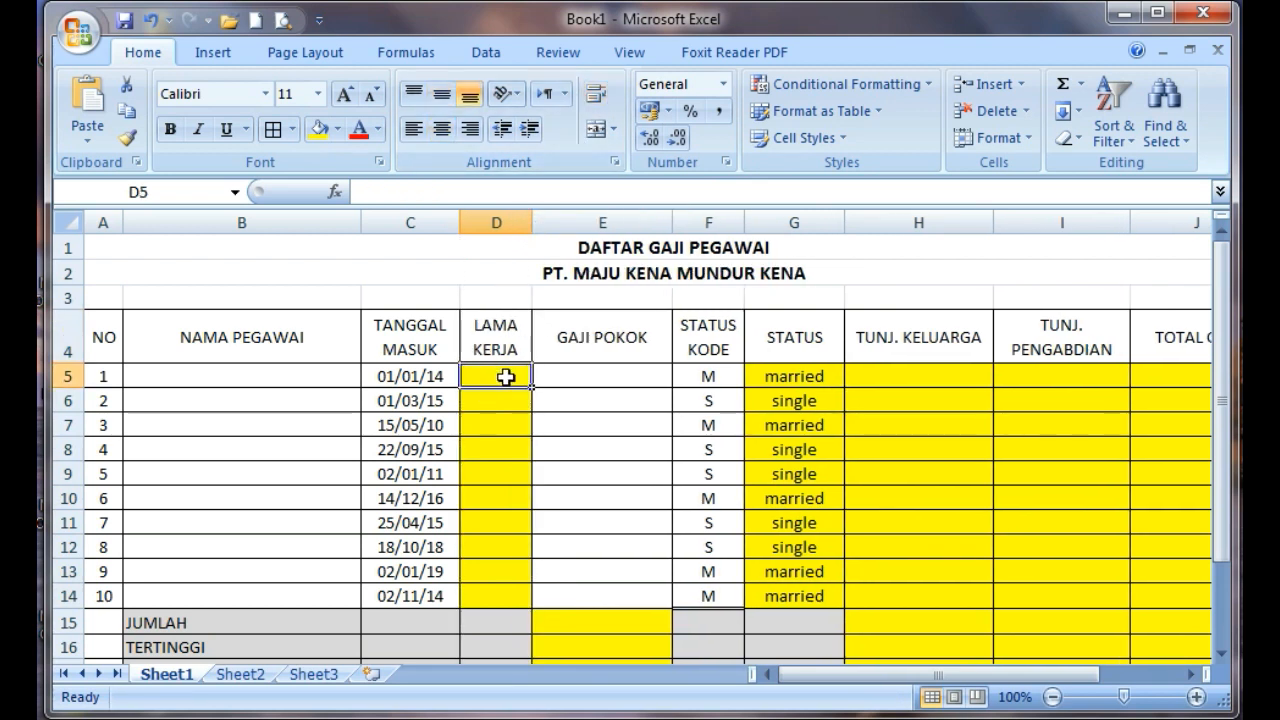
type("9")
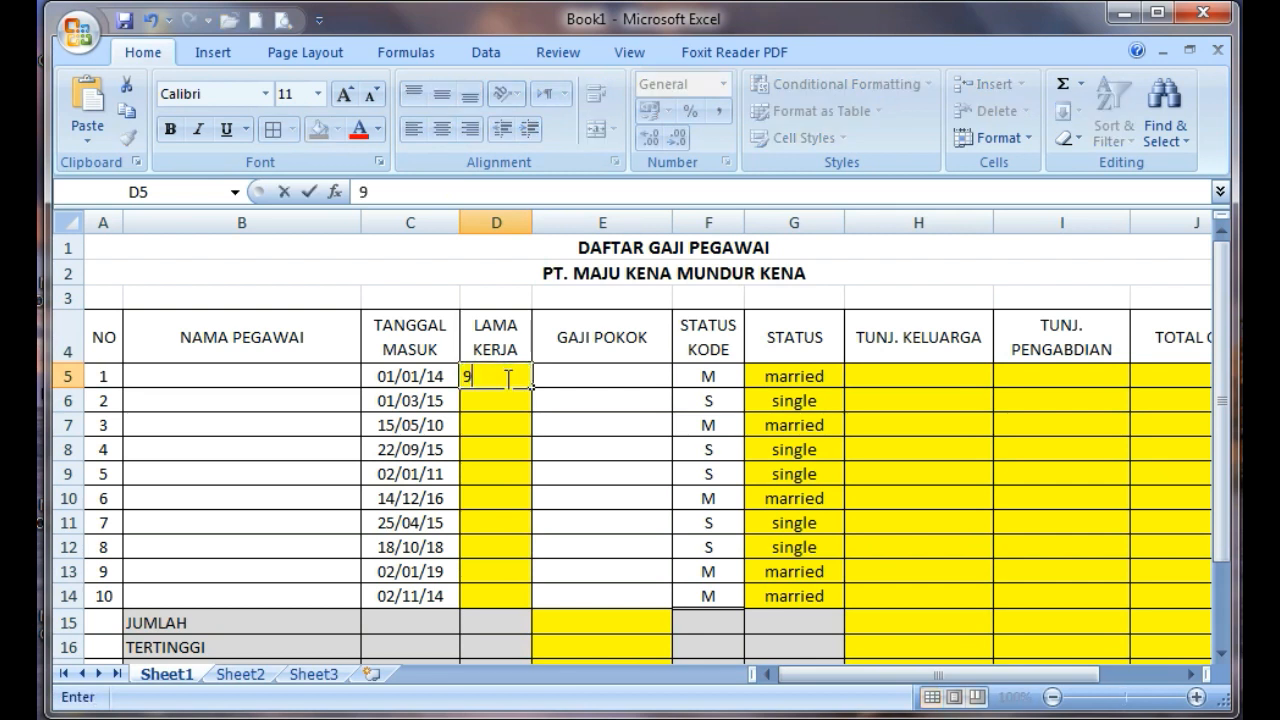
key("Return")
left_click(491, 381)
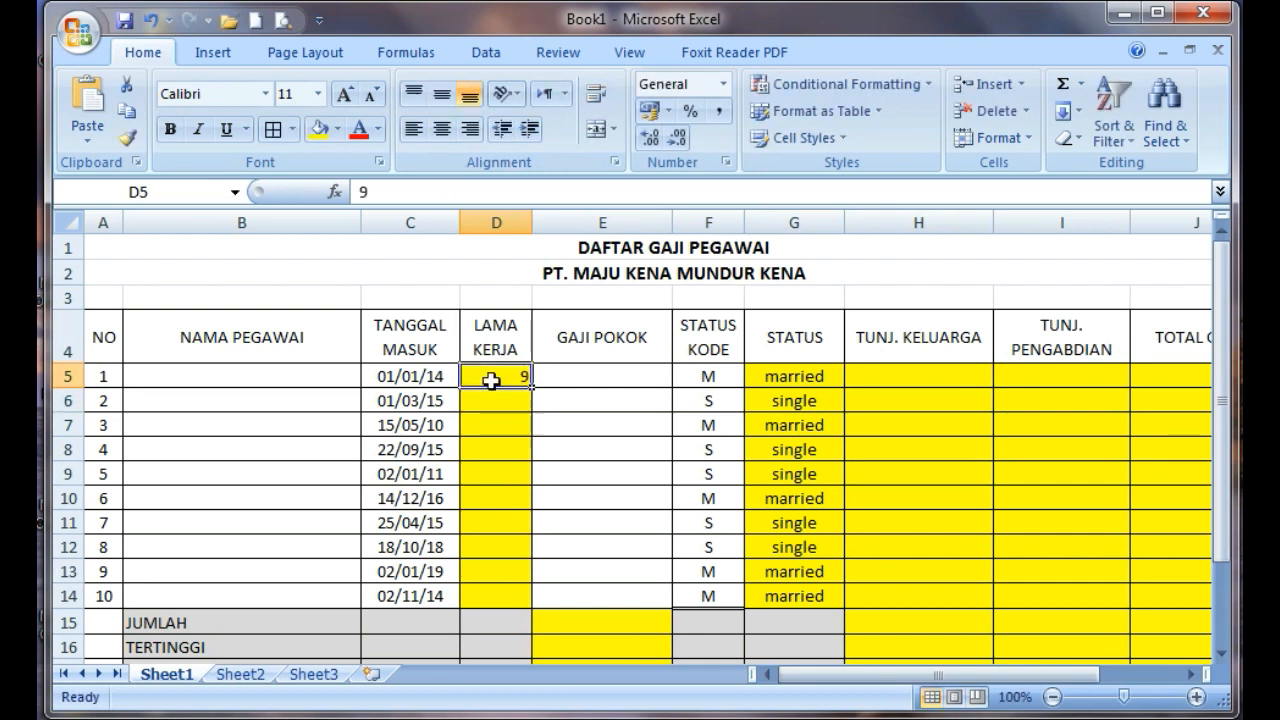
left_click(441, 129)
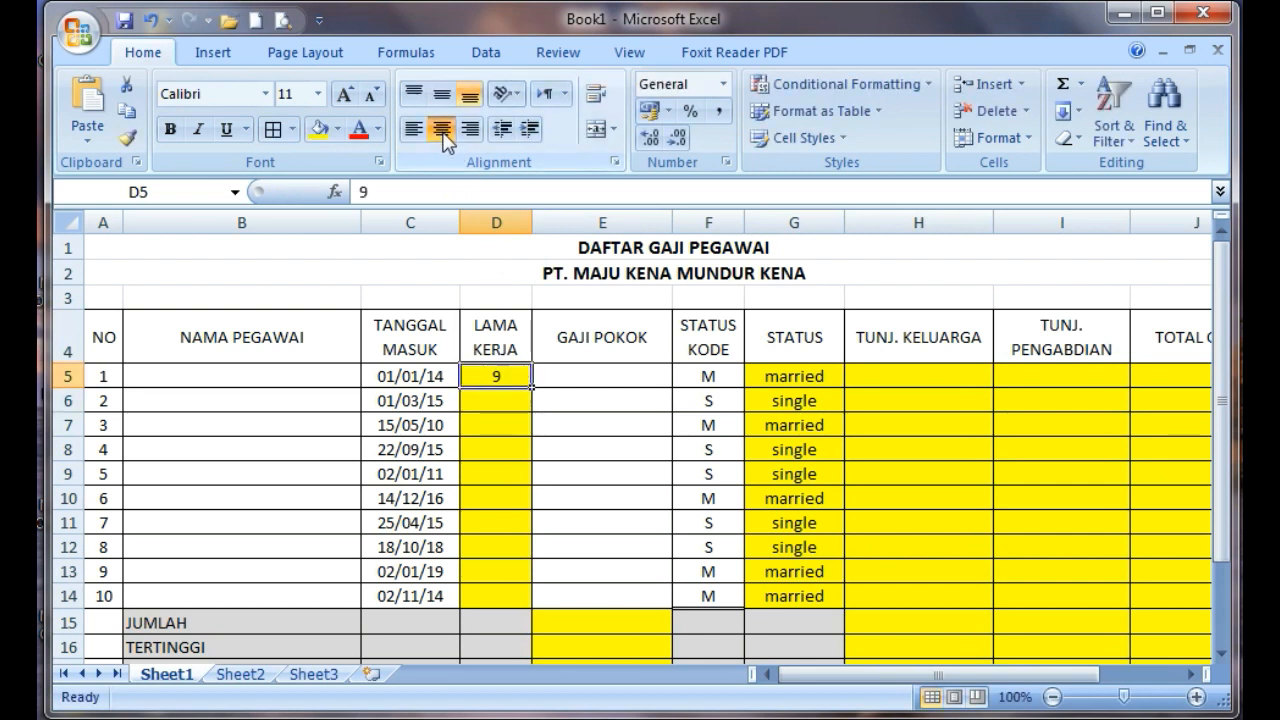
left_click(506, 418)
left_click_drag(503, 376, 520, 596)
left_click(441, 130)
left_click(441, 129)
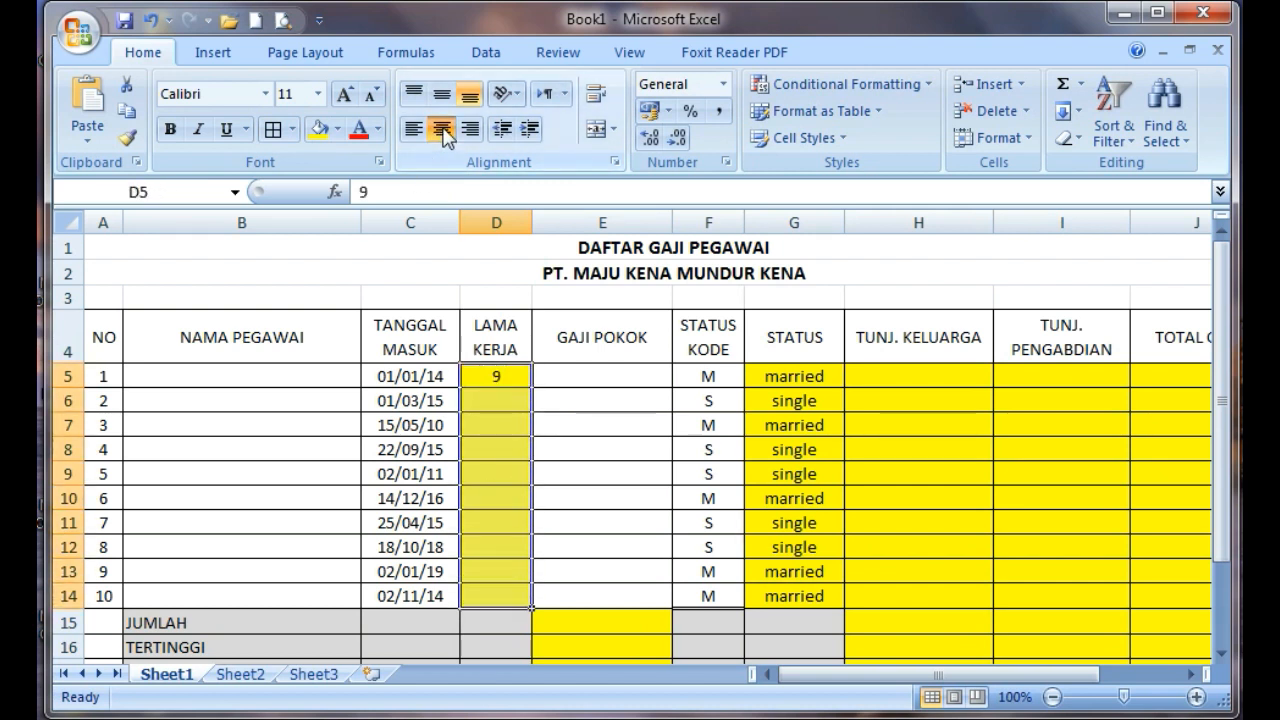
Enter the LAMA KERJA values 8 in D6 and 13 in D7
left_click(502, 400)
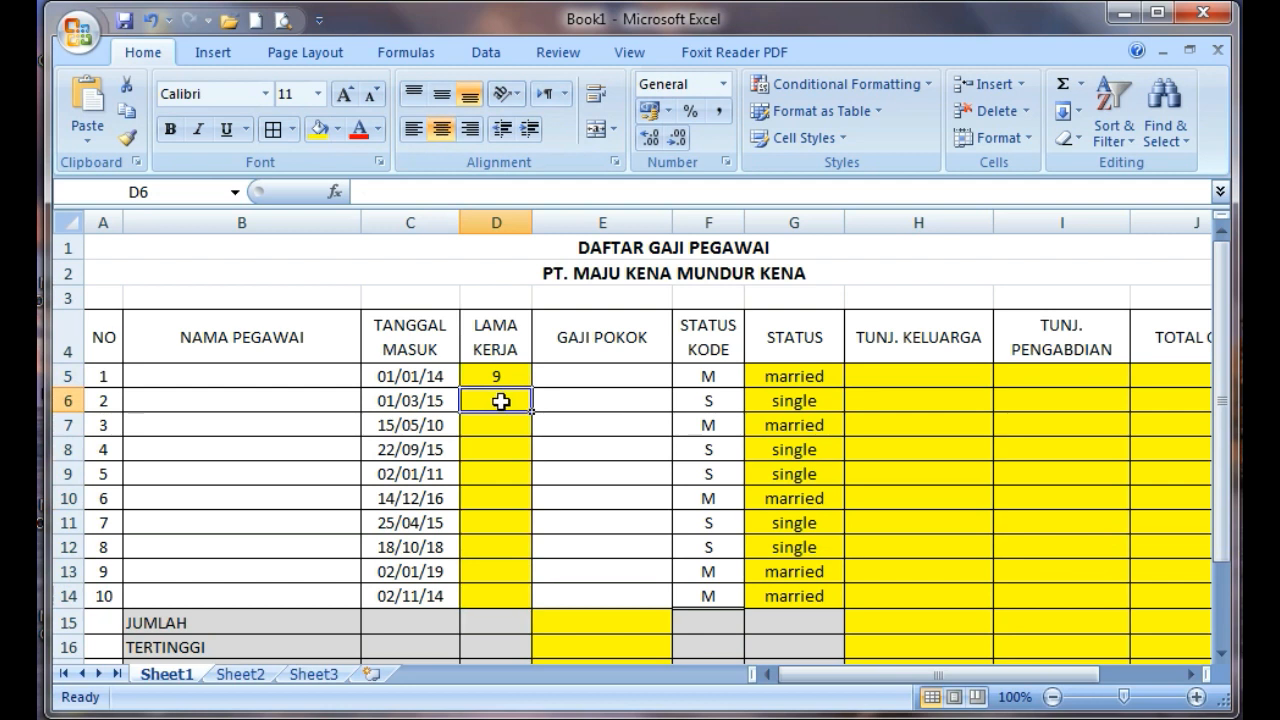
type("8")
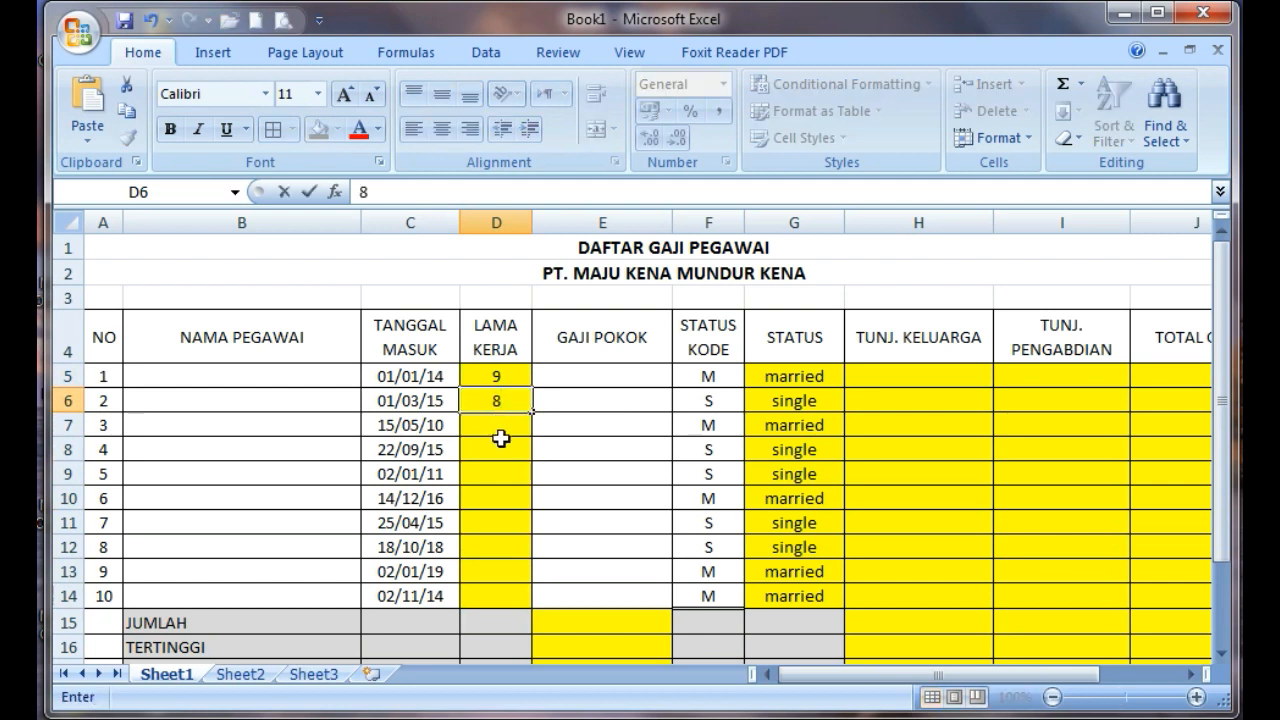
key("Return")
type("13")
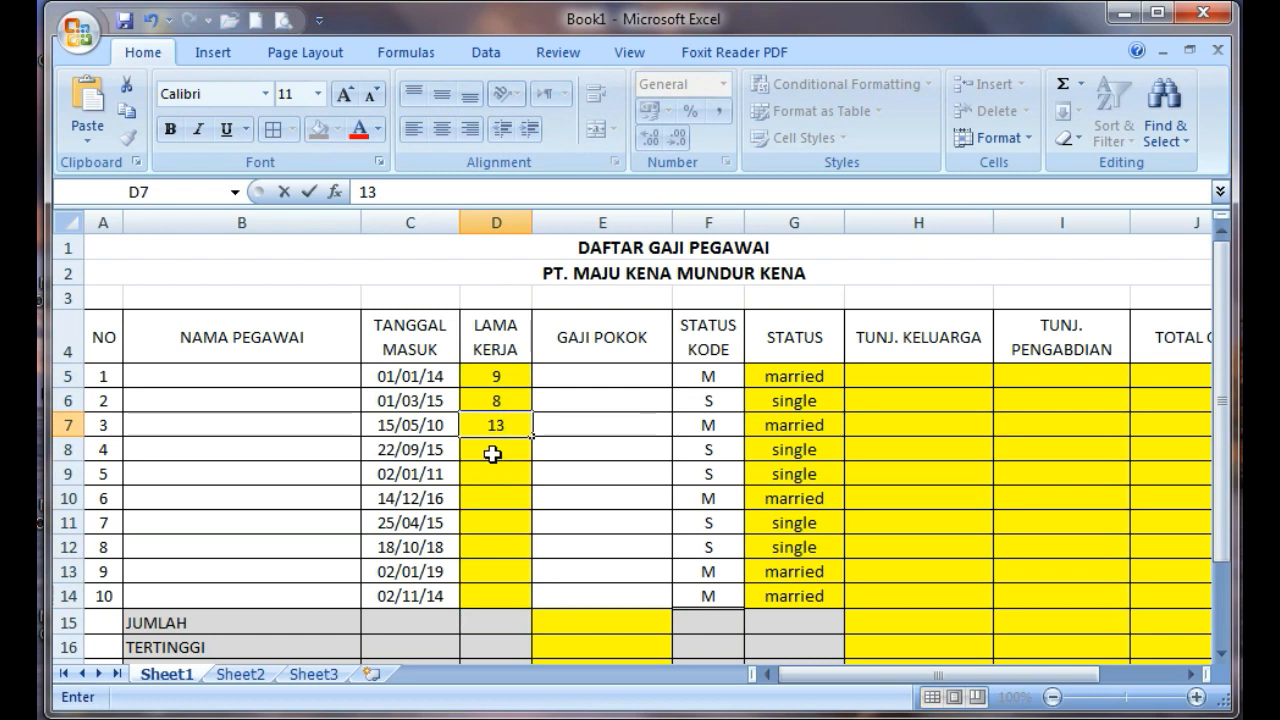
key("Return")
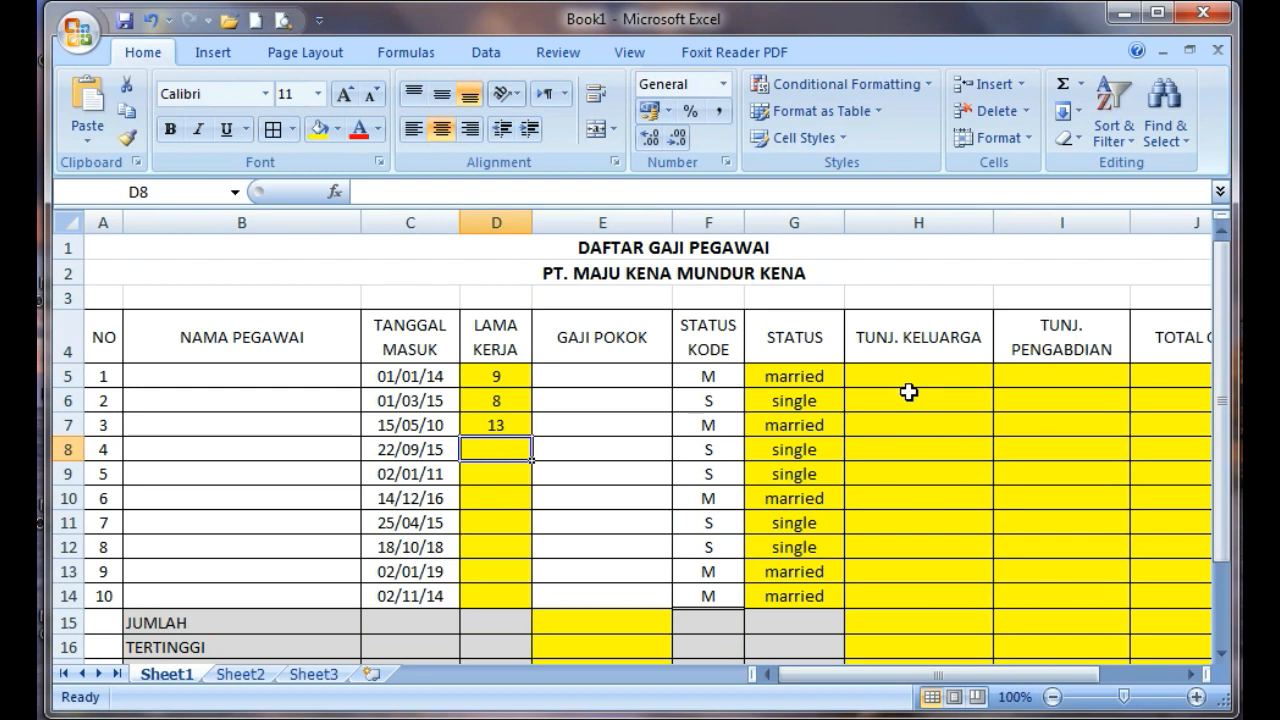
Format the GAJI POKOK cells E5:E14 with the Rp Indonesian (Indonesia) accounting format
left_click(600, 376)
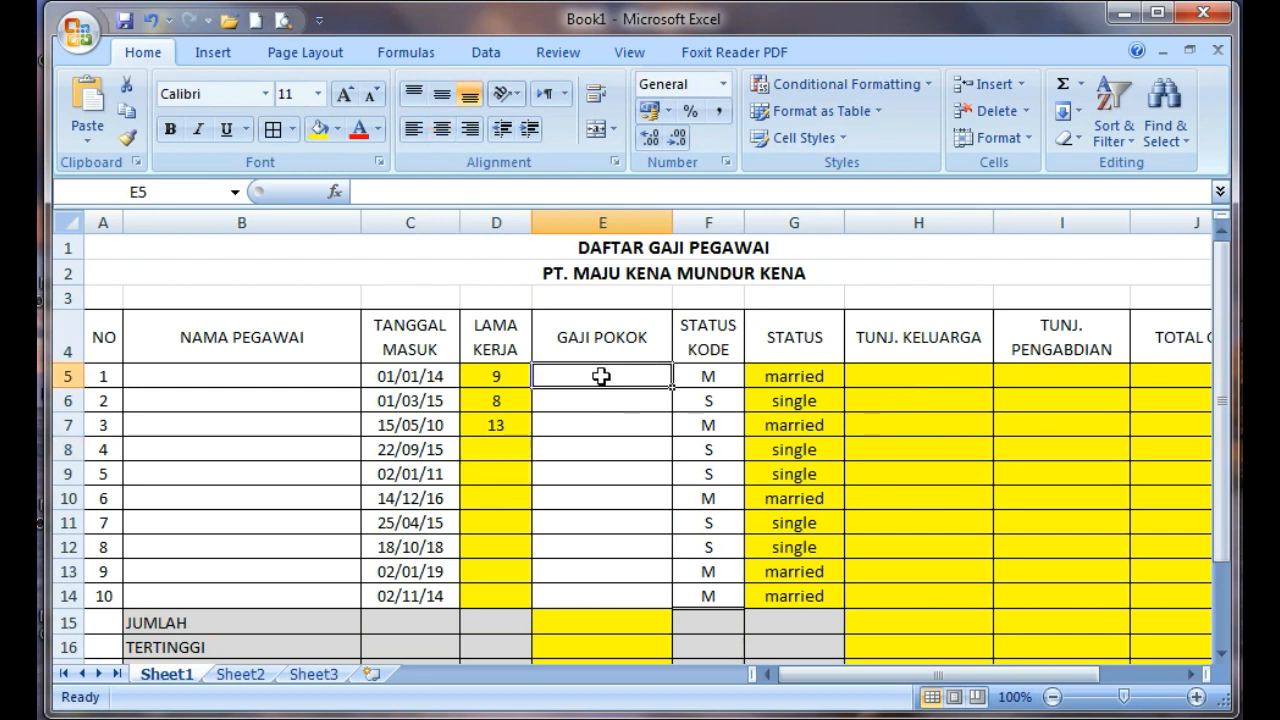
left_click_drag(600, 376, 609, 594)
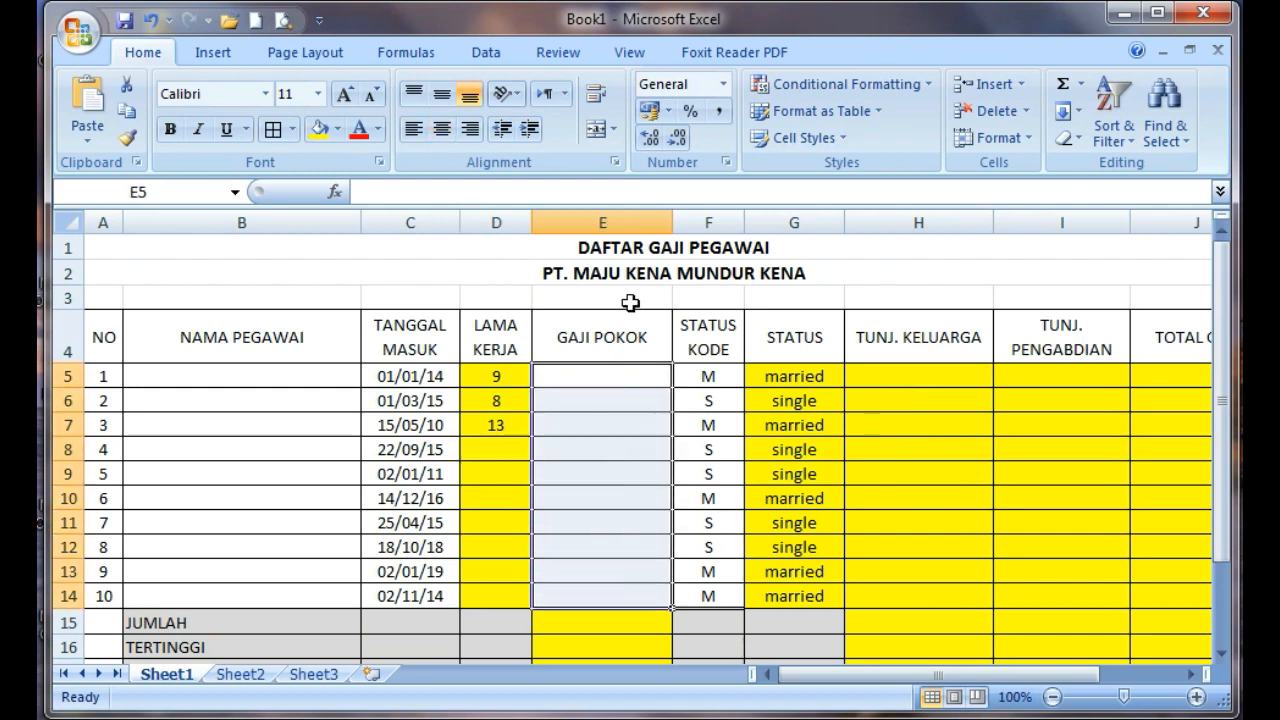
left_click(666, 112)
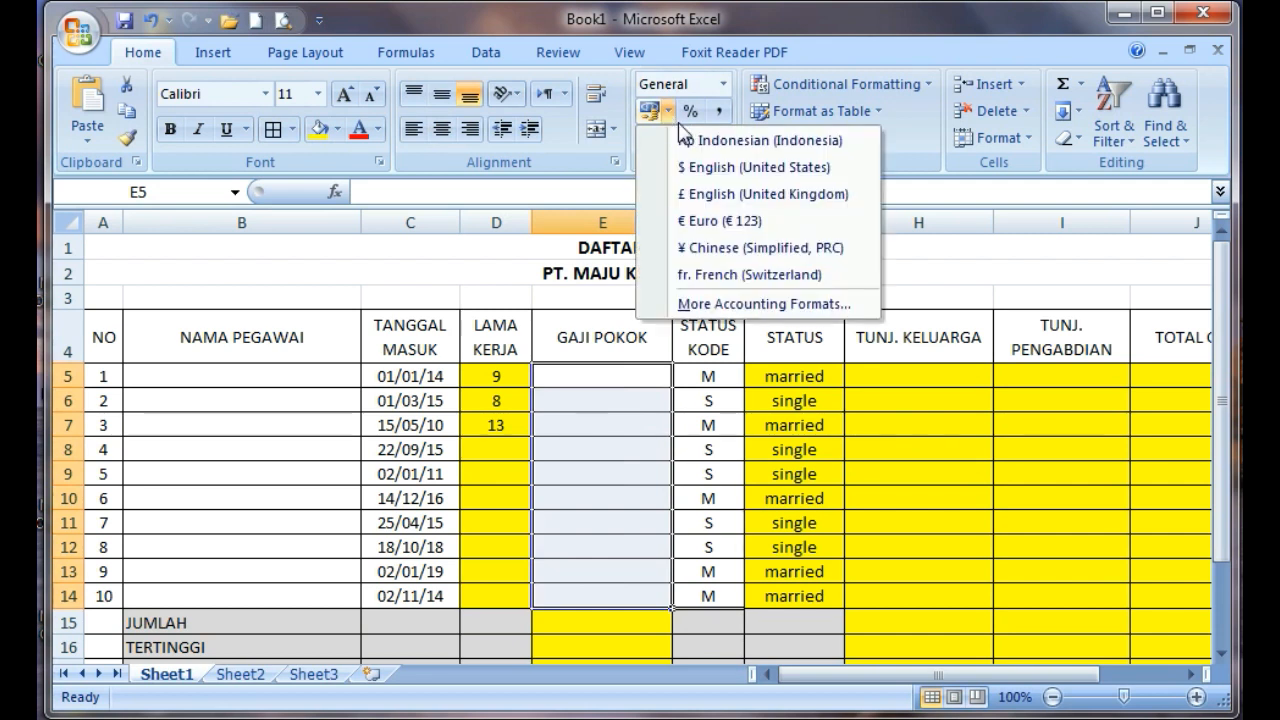
left_click(700, 132)
left_click(613, 434)
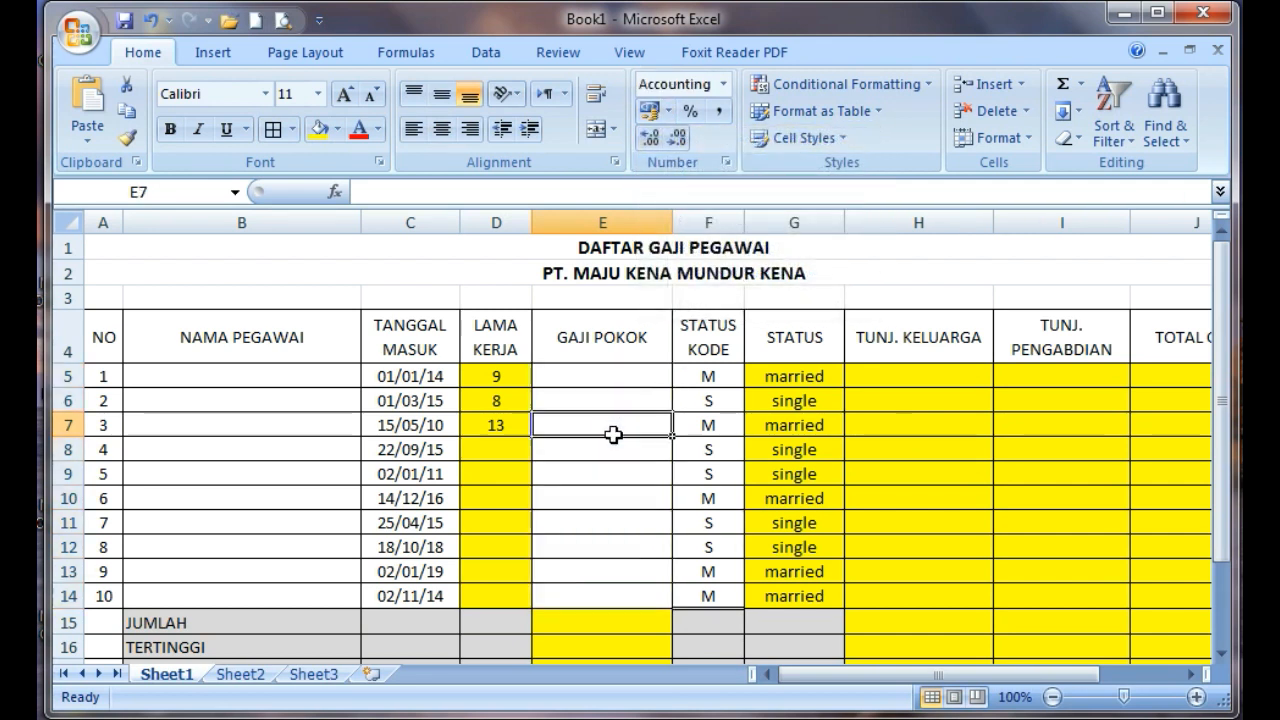
Enter 1000000 as the first GAJI POKOK amount in E5
left_click(593, 377)
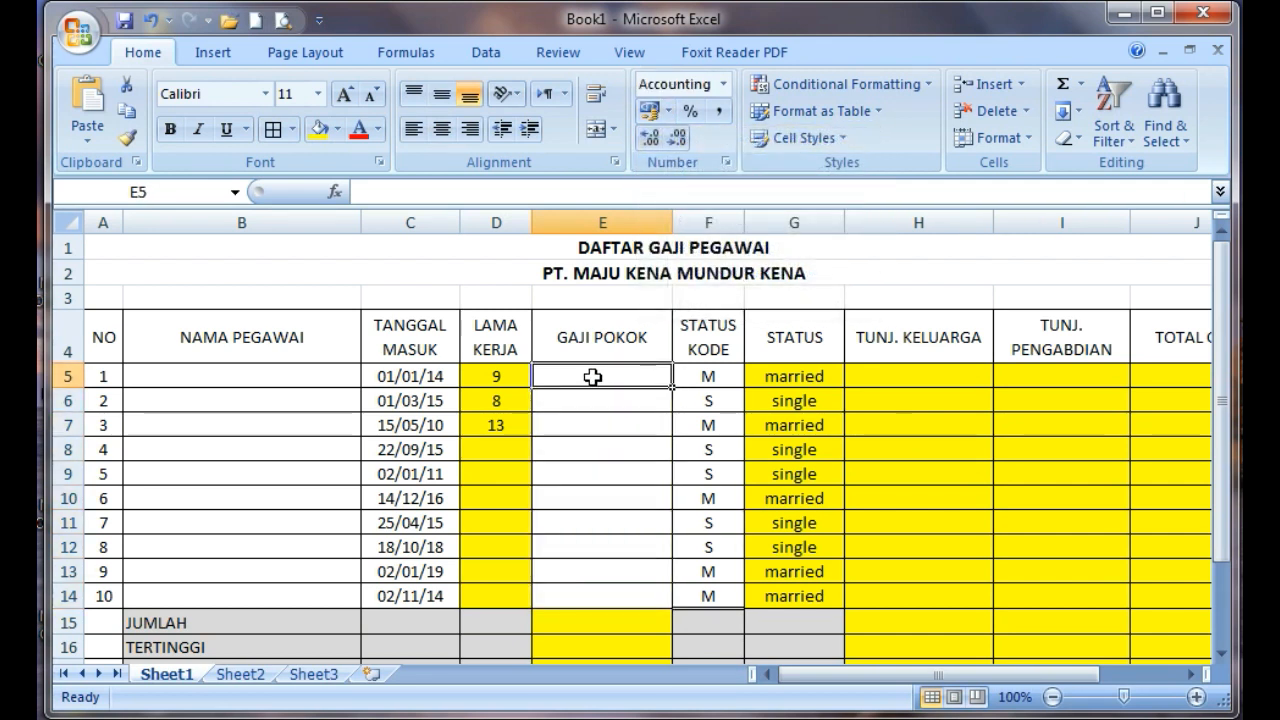
type("1000000")
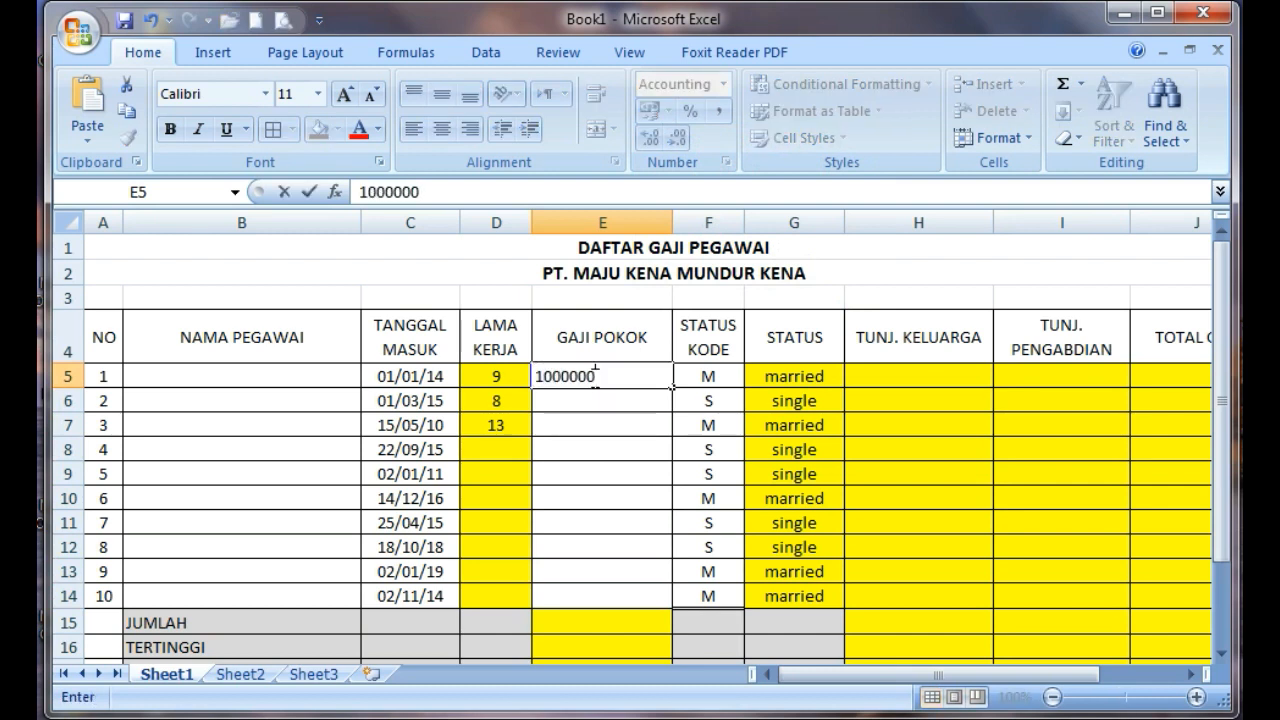
key("Return")
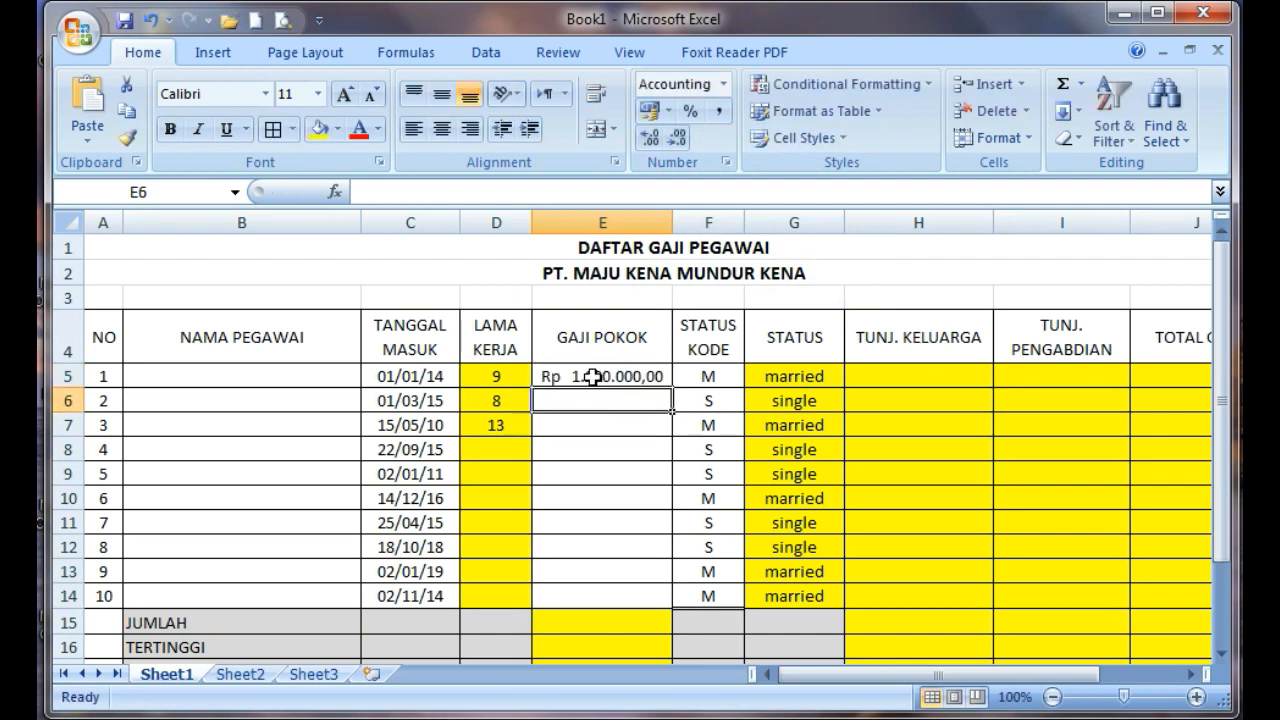
Apply the Rp Indonesian accounting format to the TUNJ. KELUARGA cells H5:H14 and the TUNJ. PENGABDIAN cells I5:I14
left_click(914, 373)
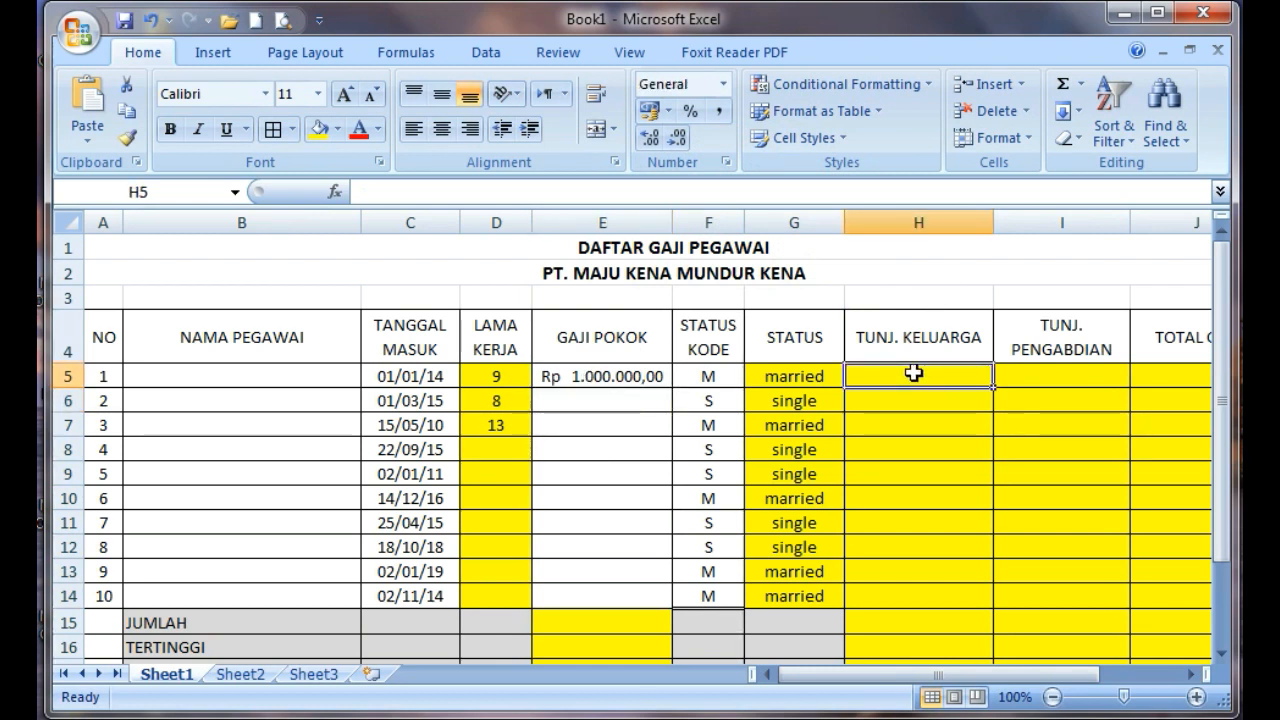
left_click(1029, 371)
left_click_drag(943, 374, 950, 596)
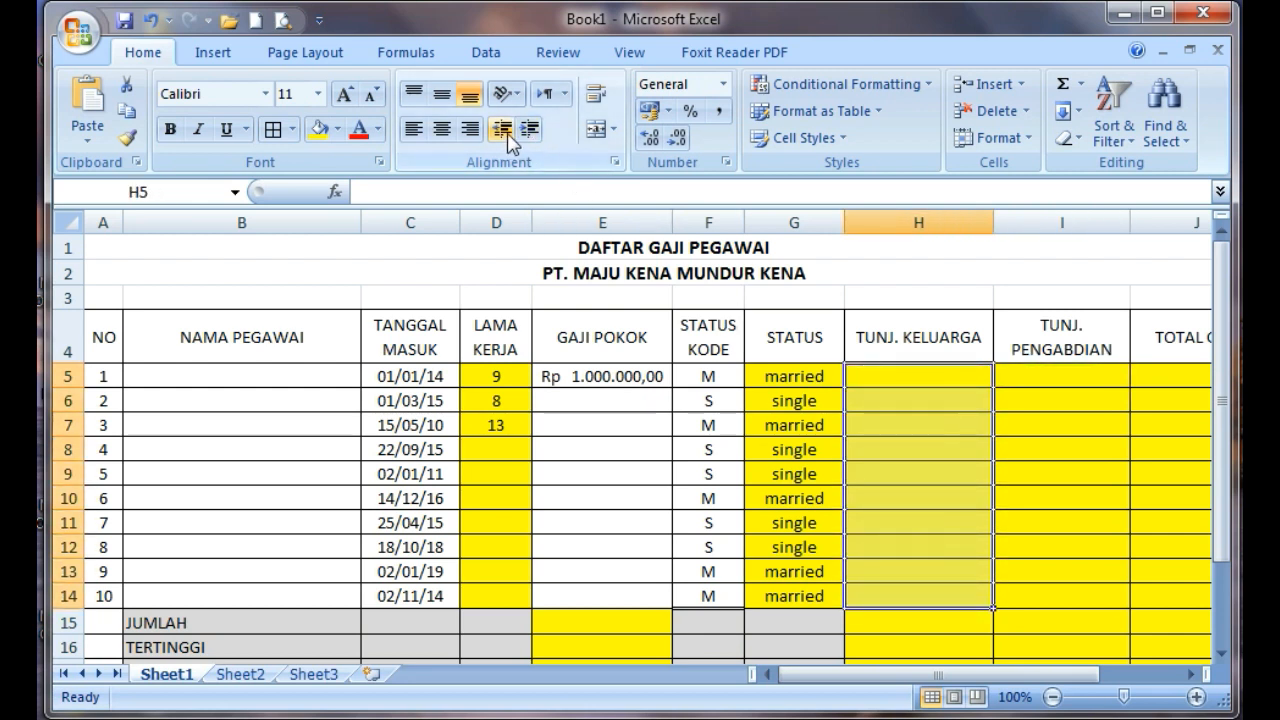
left_click(668, 111)
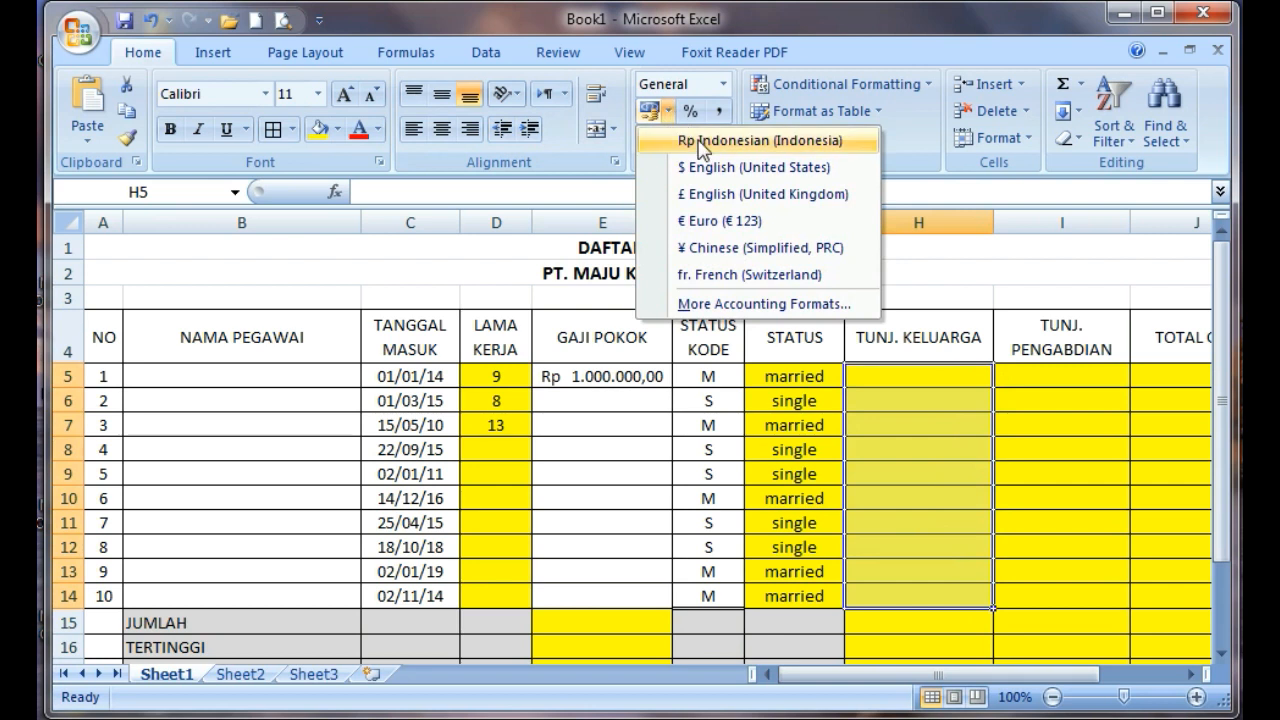
left_click(703, 143)
left_click_drag(1078, 375, 1089, 596)
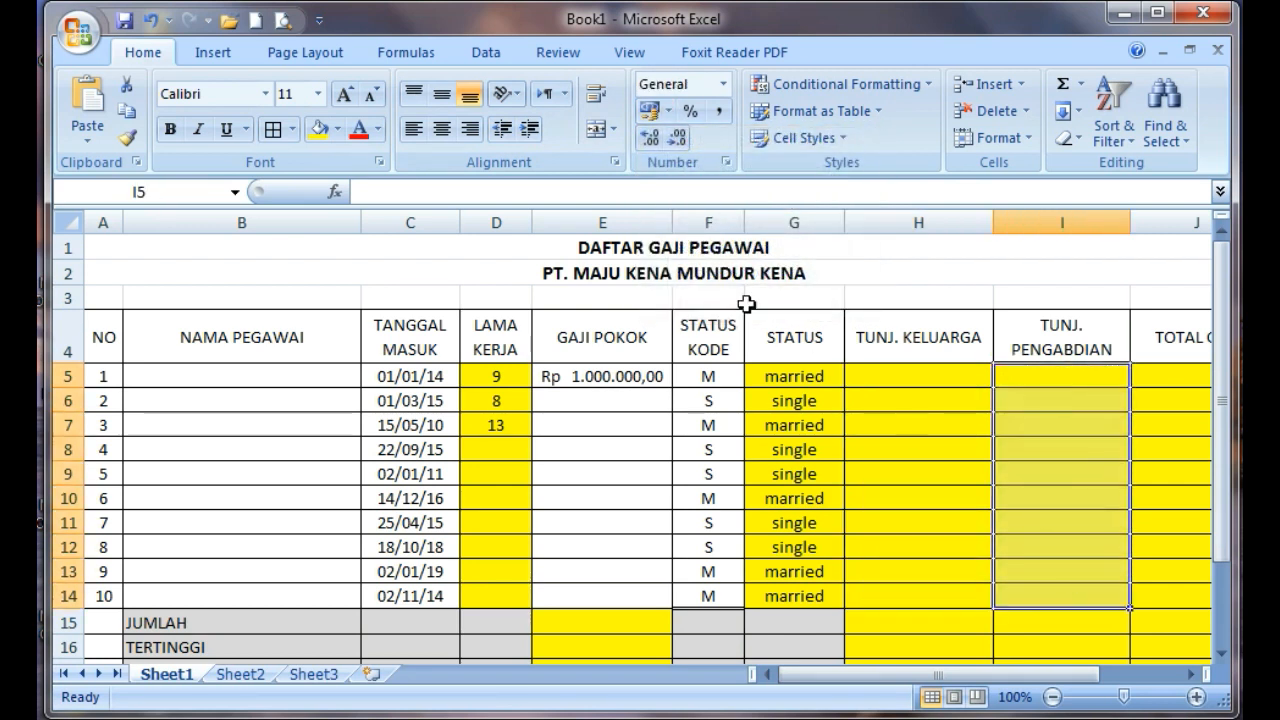
left_click(670, 111)
left_click(712, 141)
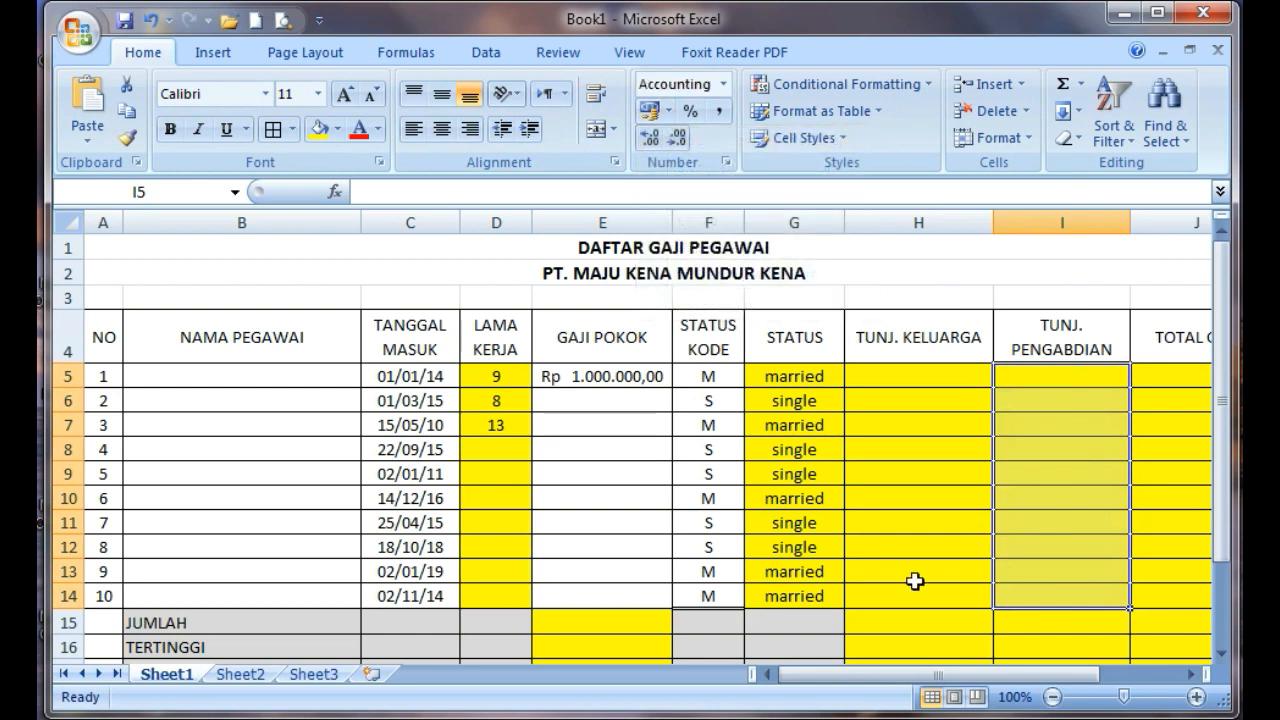
Apply the Rp Indonesian accounting format to the TOTAL GAJI cells J5:J14
left_click_drag(930, 674, 1016, 630)
left_click_drag(910, 378, 937, 596)
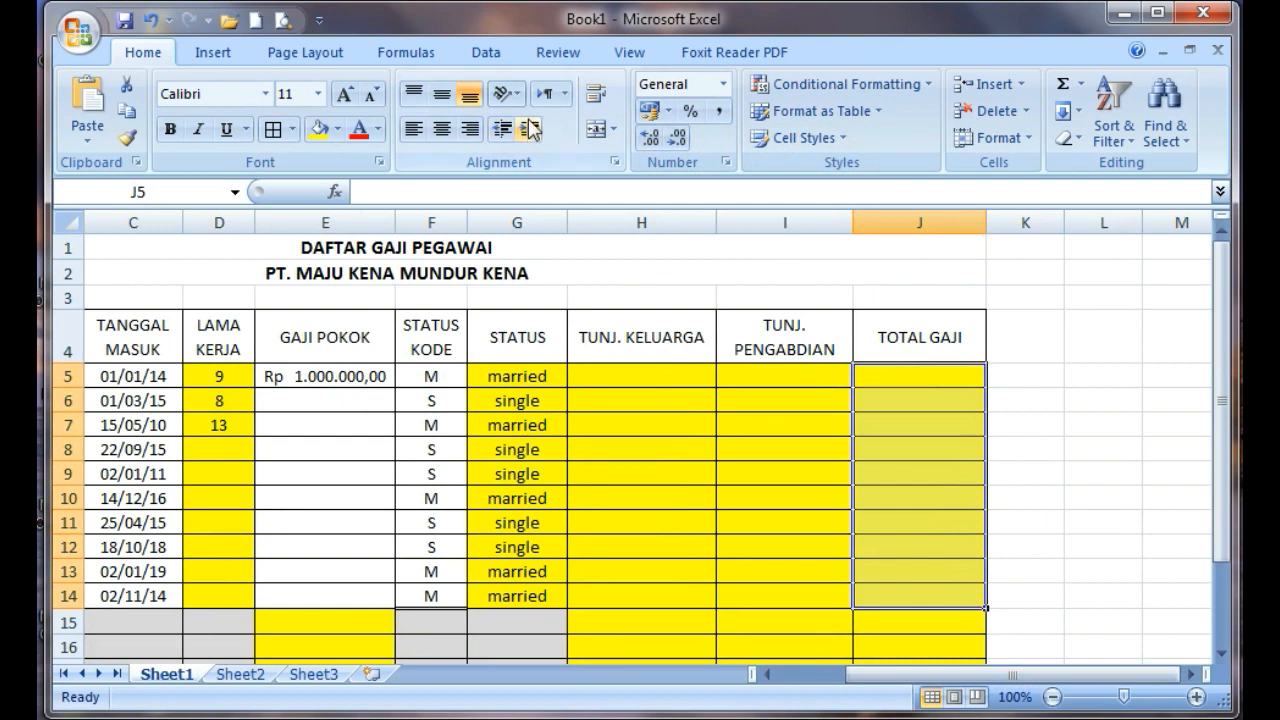
left_click(669, 111)
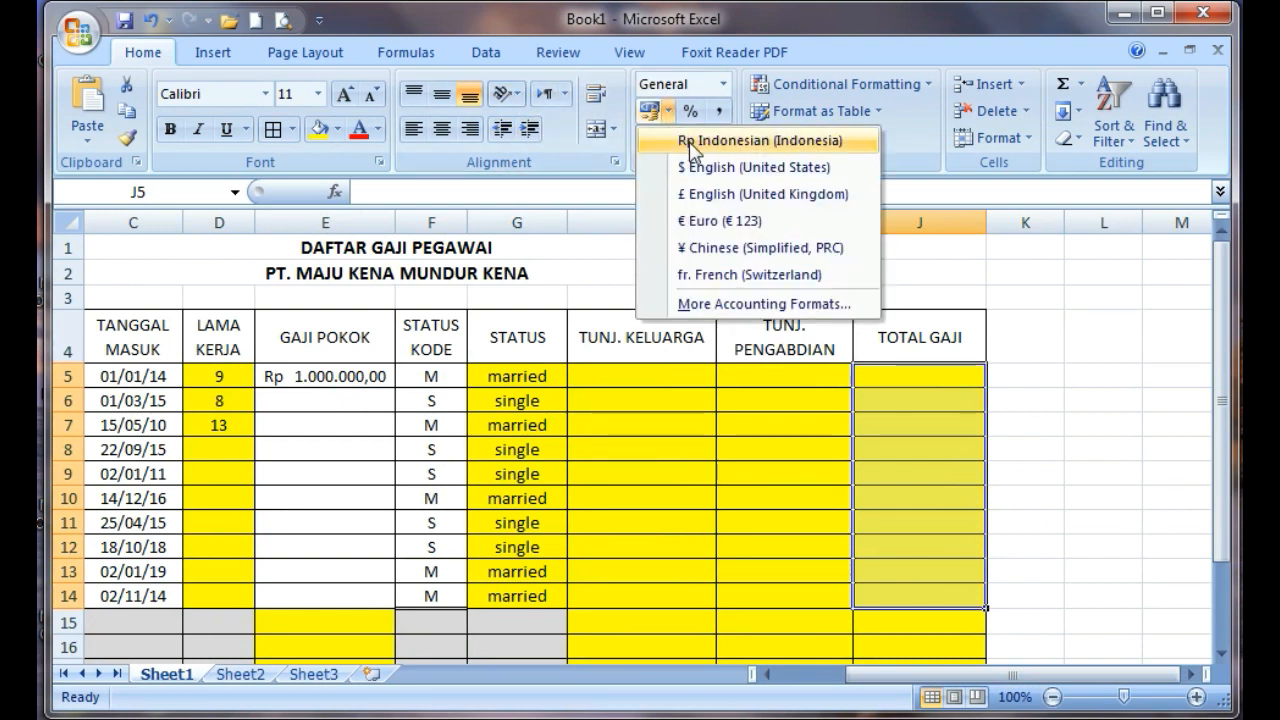
left_click(700, 140)
left_click_drag(912, 676, 746, 680)
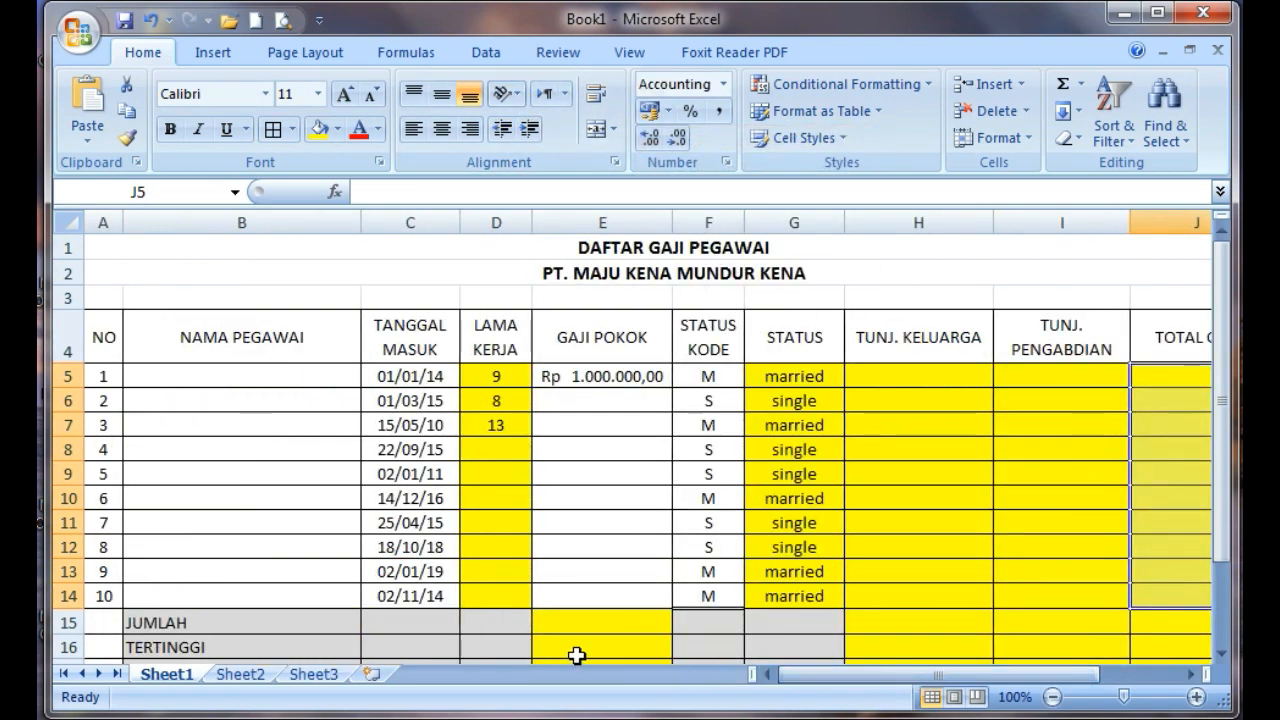
Total the GAJI POKOK column in the JUMLAH cell E15 with =SUM(E5:E14)
left_click(591, 624)
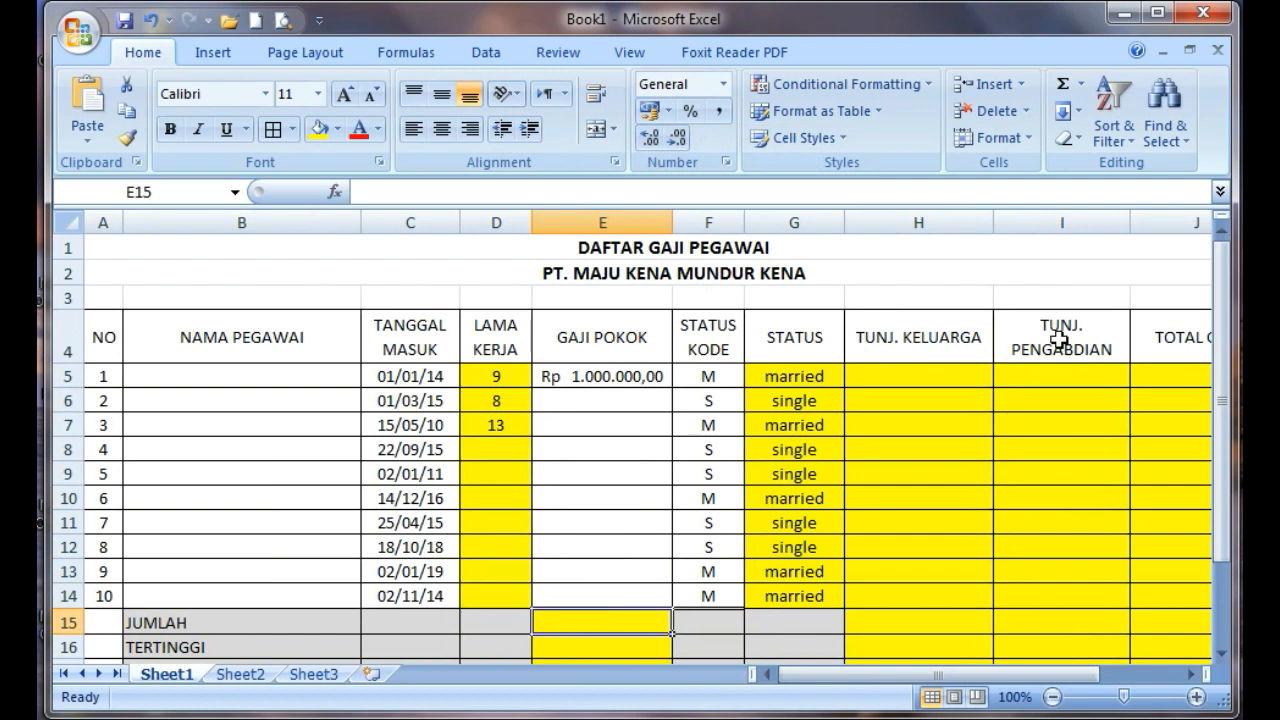
left_click_drag(1224, 290, 1225, 318)
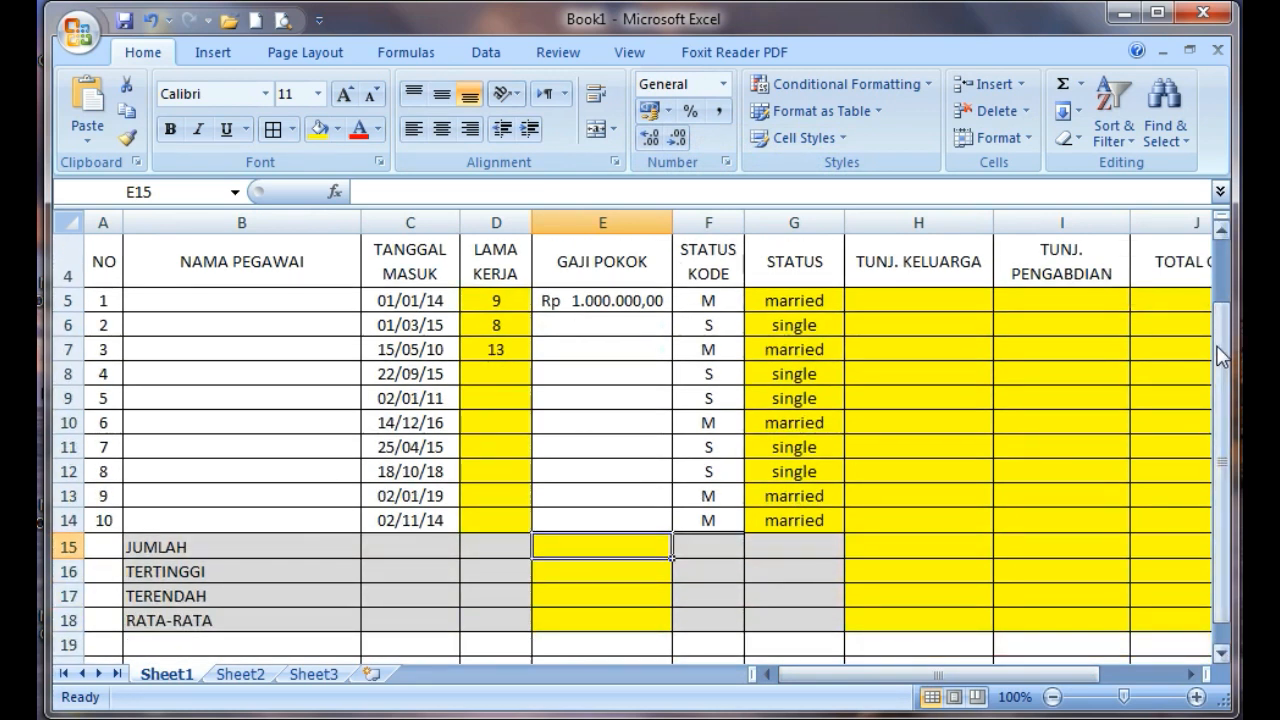
left_click(1081, 88)
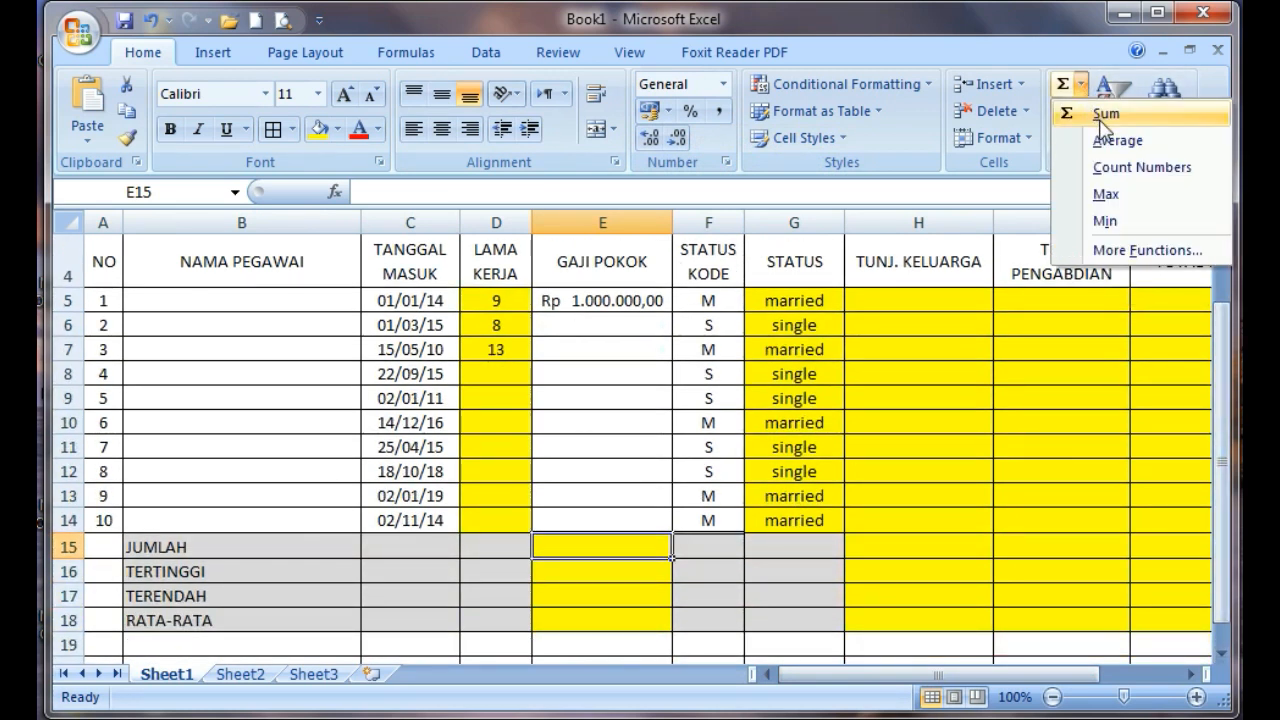
left_click(1099, 115)
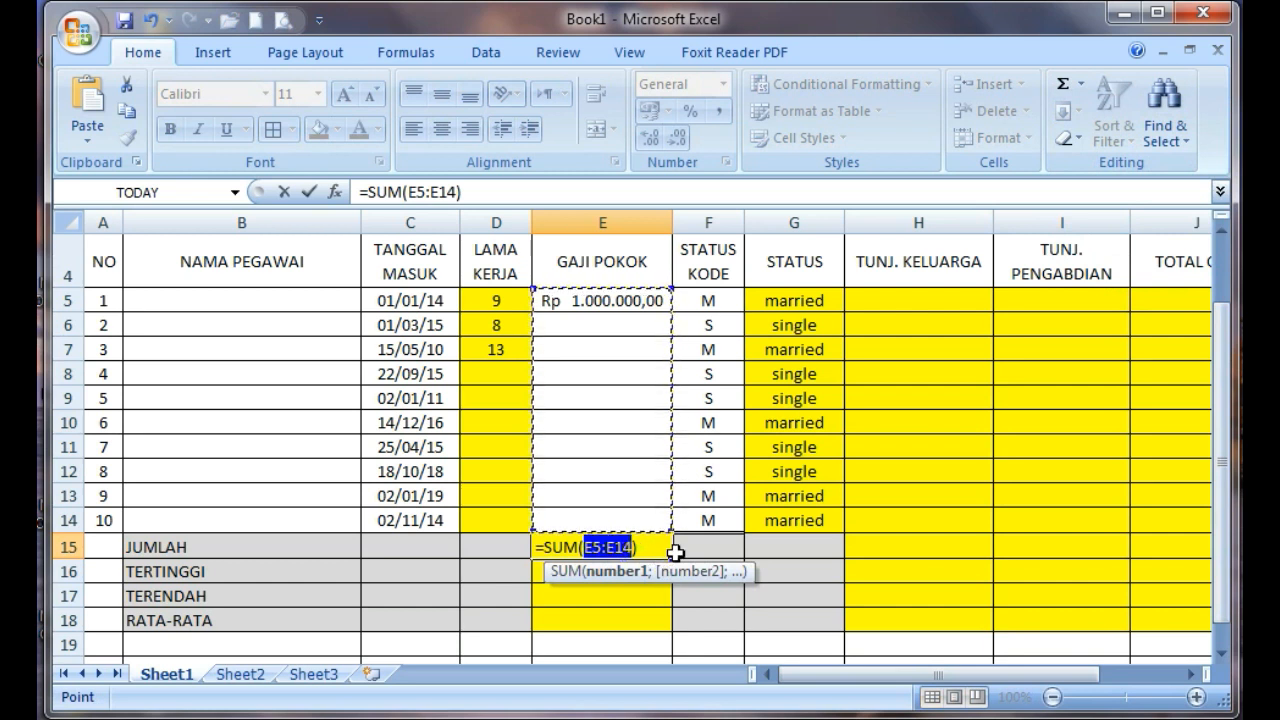
left_click_drag(622, 298, 628, 517)
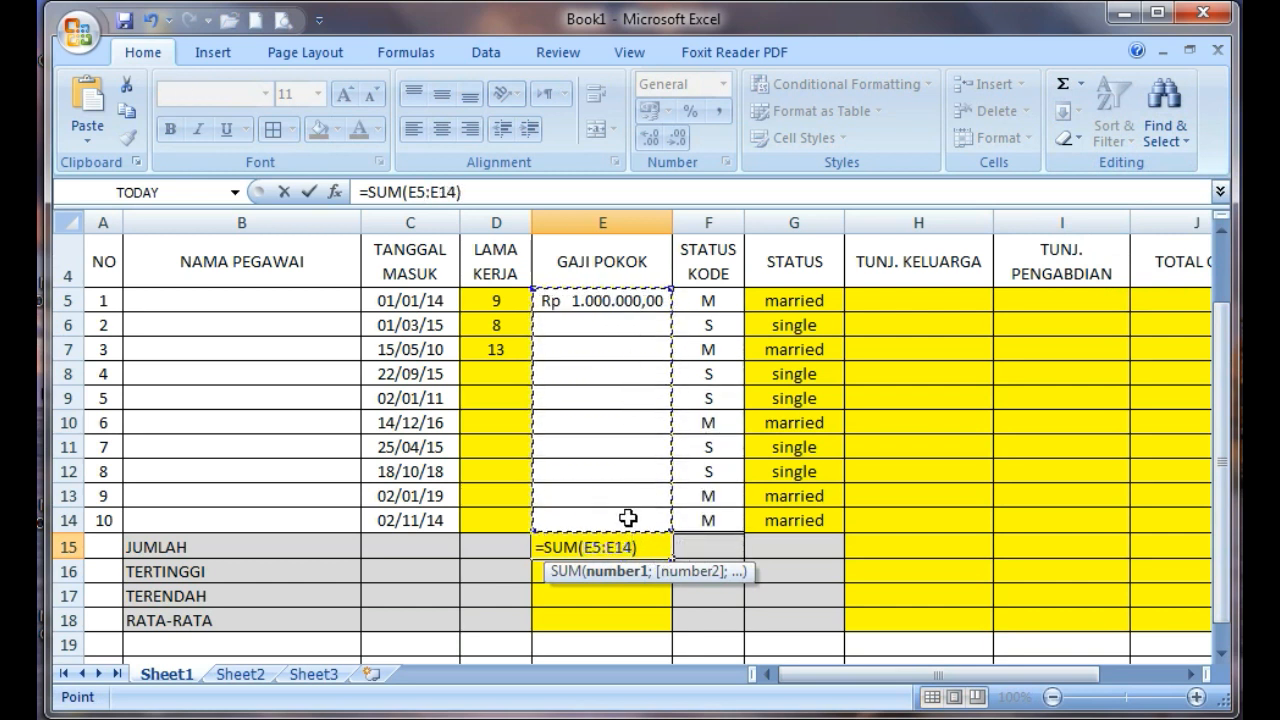
key("Return")
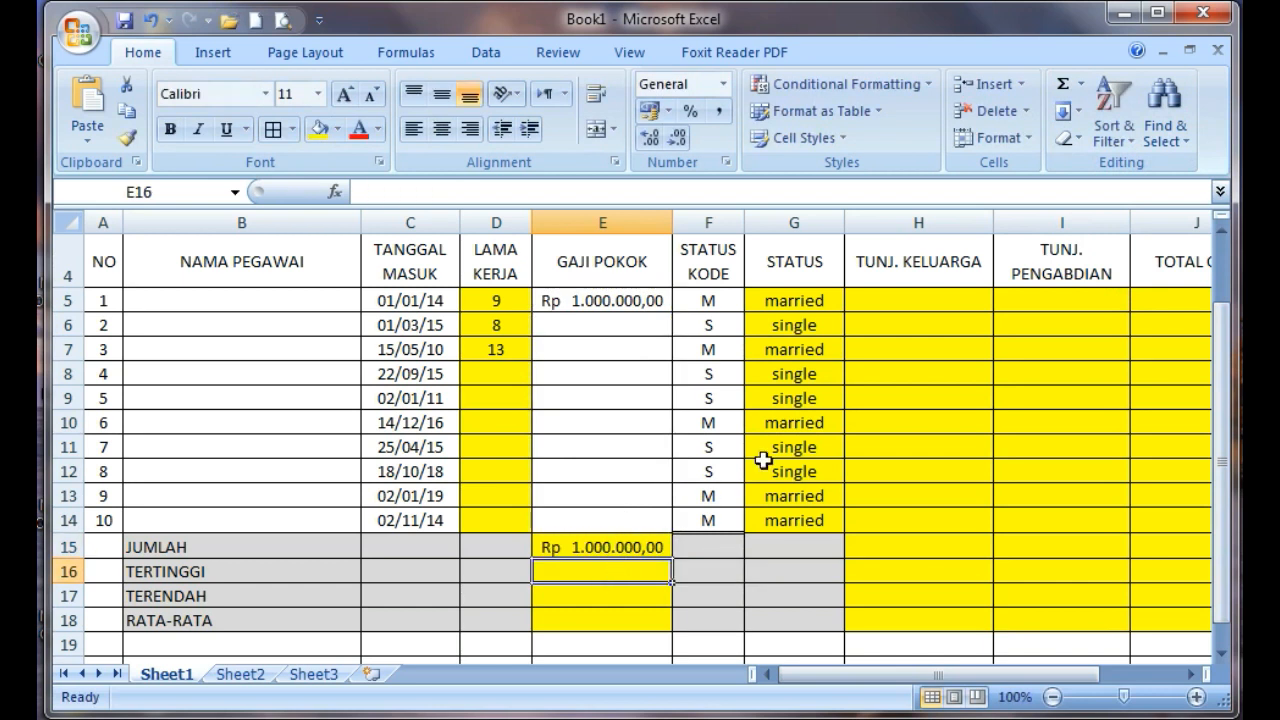
Calculate the highest GAJI POKOK in the TERTINGGI cell E16 with the MAX function over E5:E14
left_click(1080, 84)
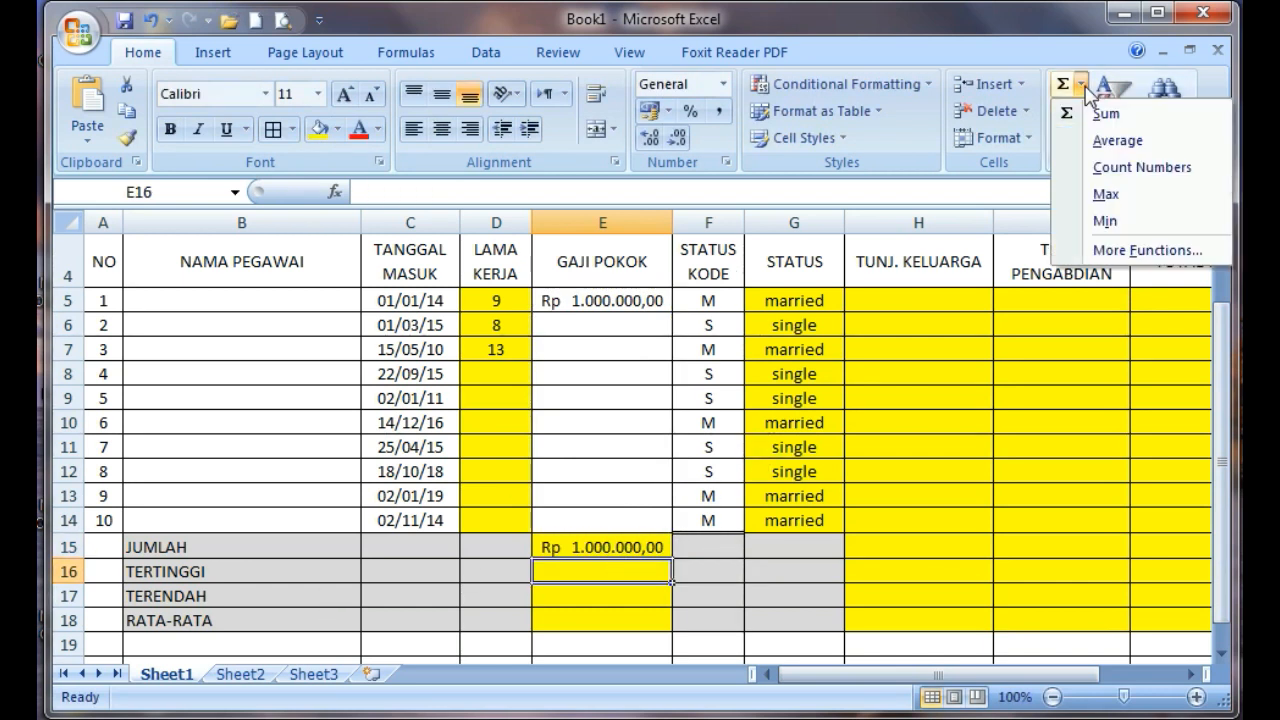
left_click(1100, 197)
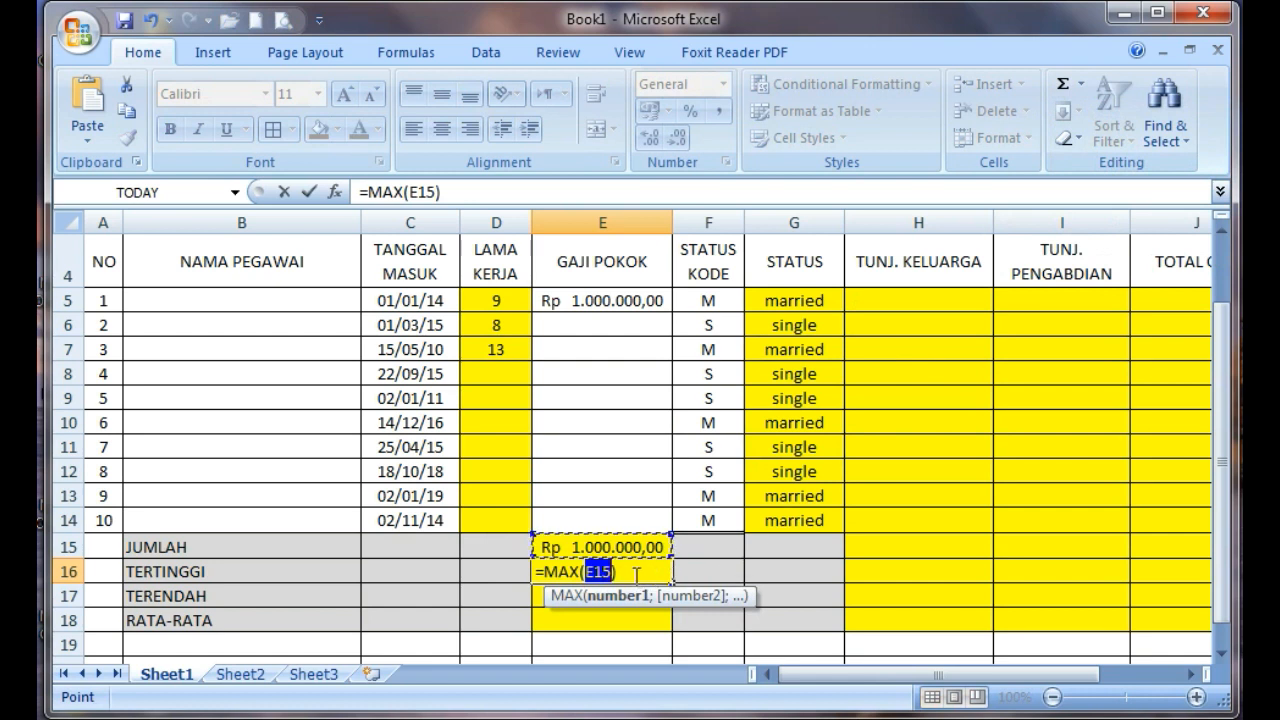
left_click(606, 299)
left_click_drag(606, 297, 634, 521)
key("Return")
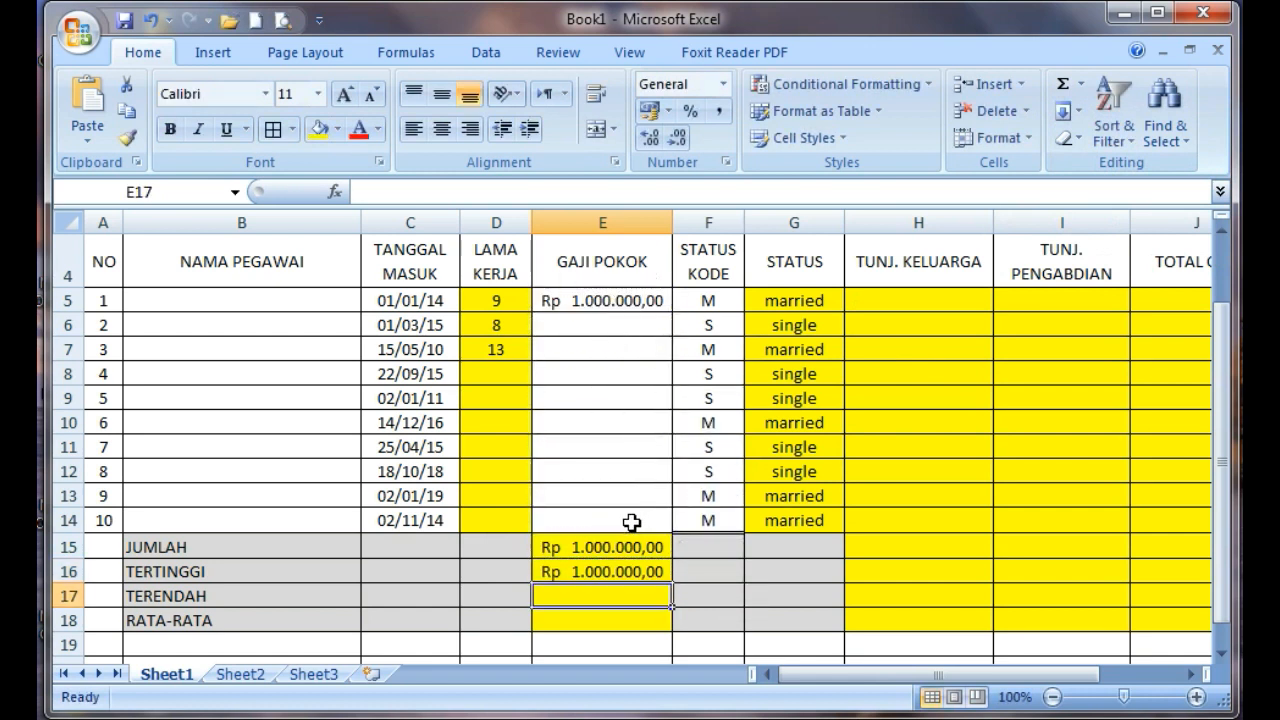
Fill GAJI POKOK cells E6:E14 with 1250000, 750000, 2500000, 1750000, 2450000, 2000000, 1500000, 850000 and 3000000
left_click(592, 325)
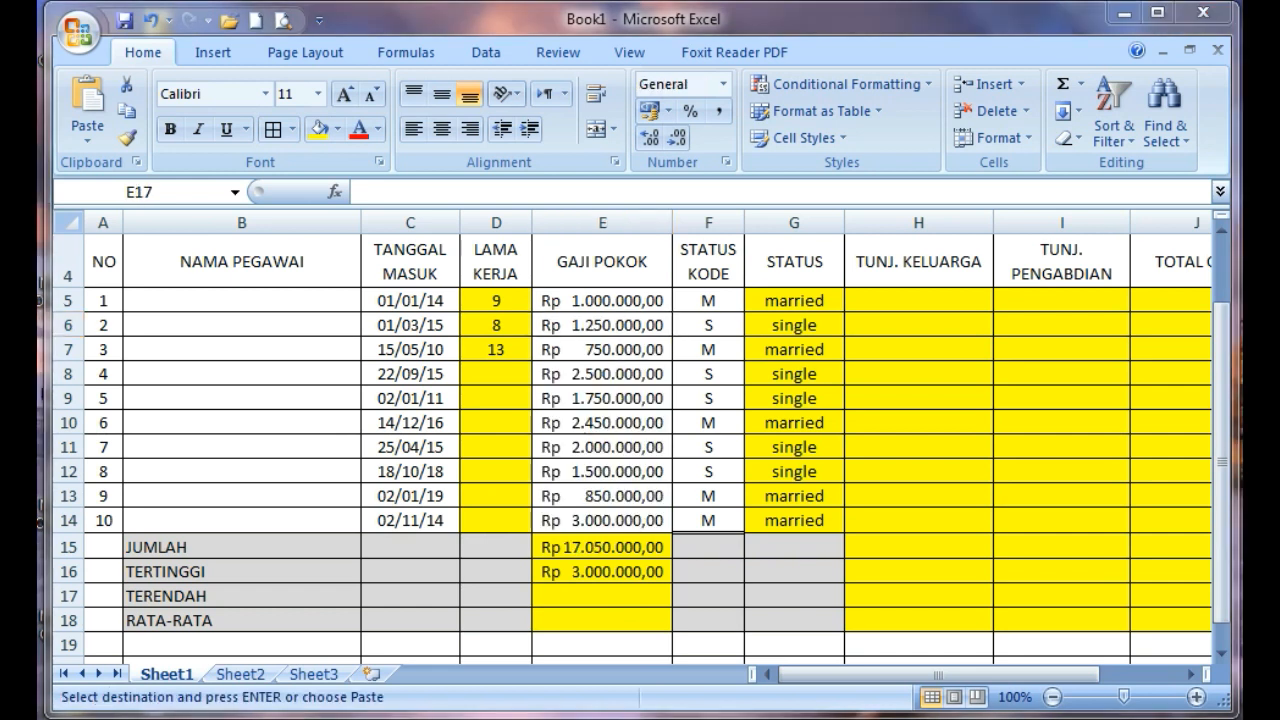
Calculate the lowest GAJI POKOK in the TERENDAH cell E17 with =MIN(E5:E14)
left_click(1081, 84)
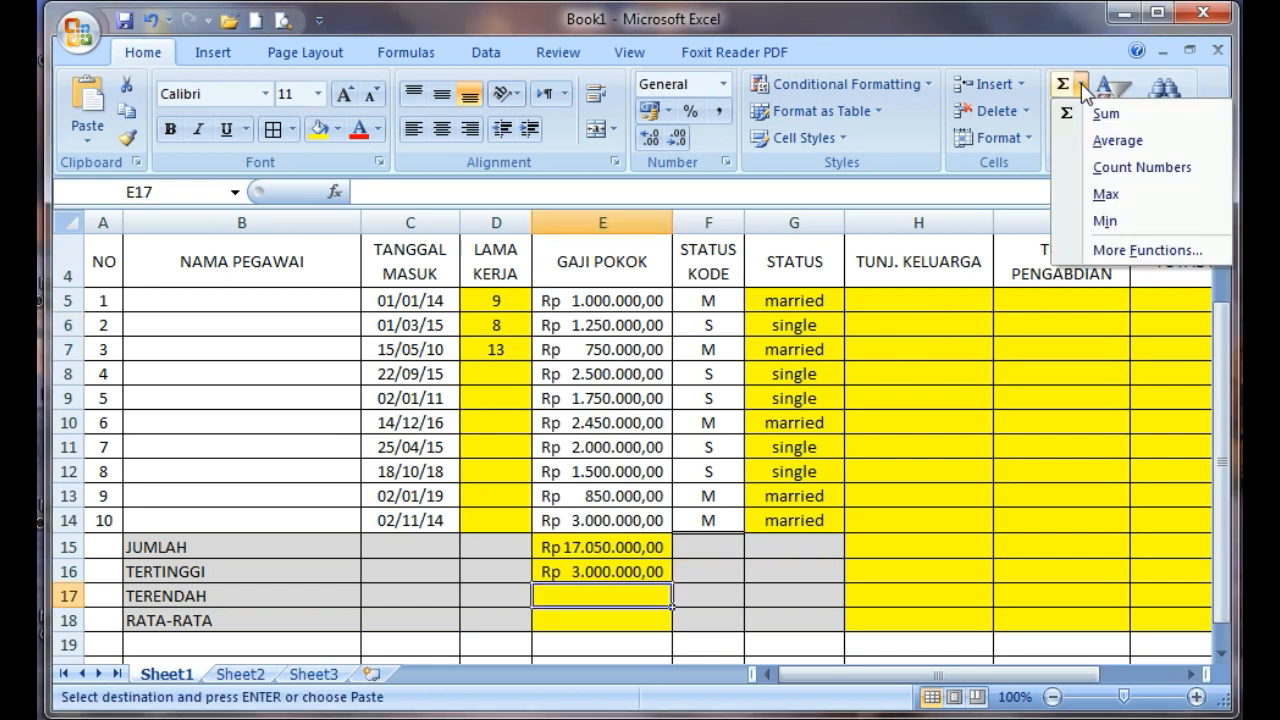
left_click(1105, 221)
left_click(610, 300)
left_click_drag(610, 300, 614, 516)
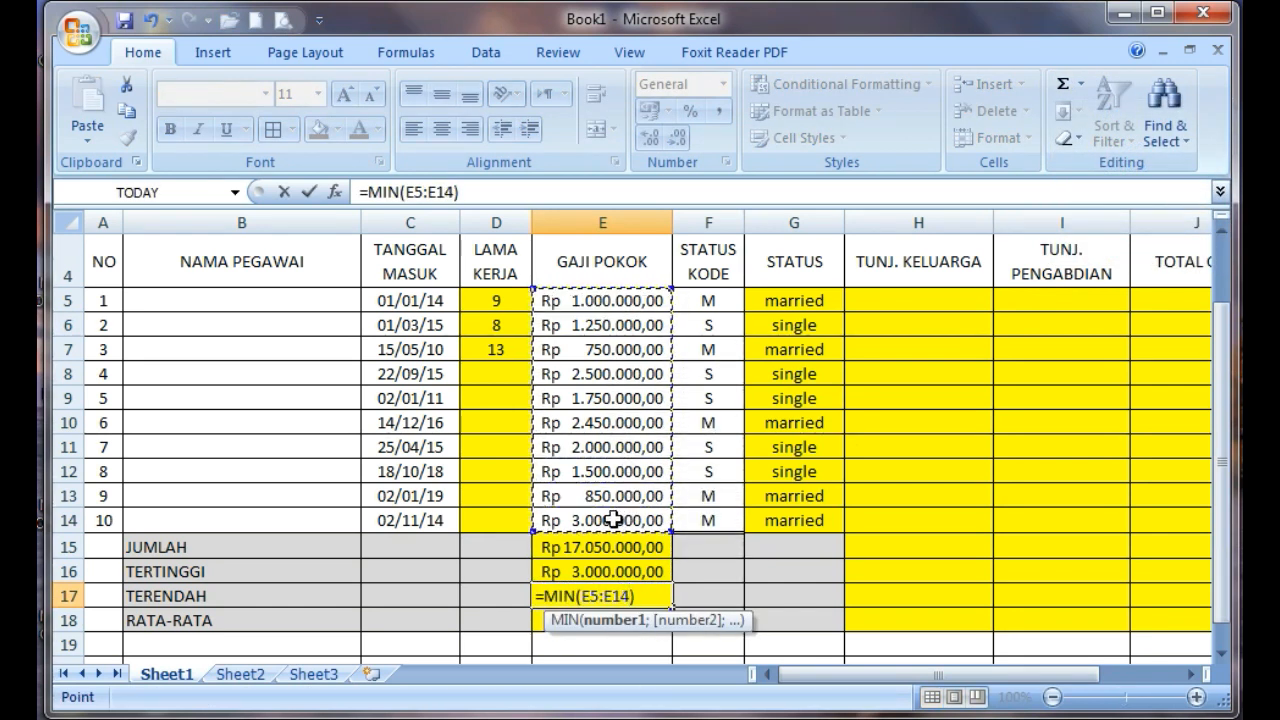
key("Return")
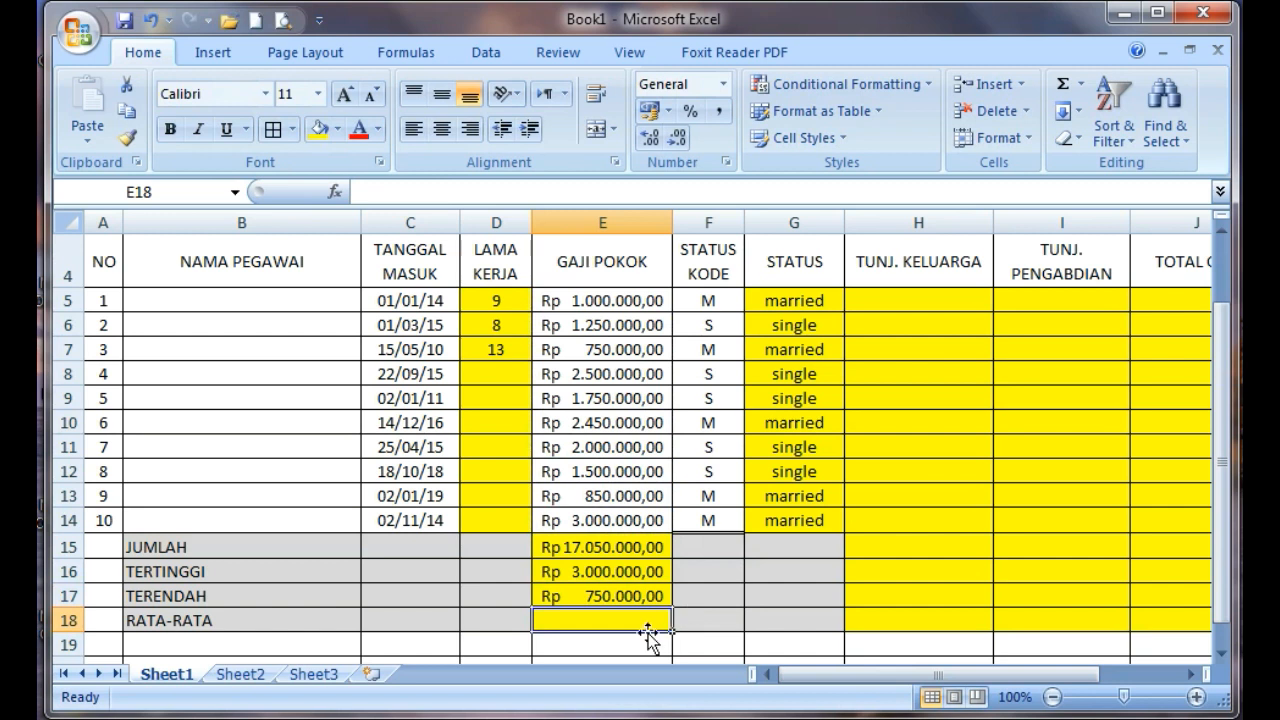
Calculate the average GAJI POKOK in the RATA-RATA cell E18 with the AVERAGE function over E5:E14 only
left_click(1082, 85)
left_click(1110, 140)
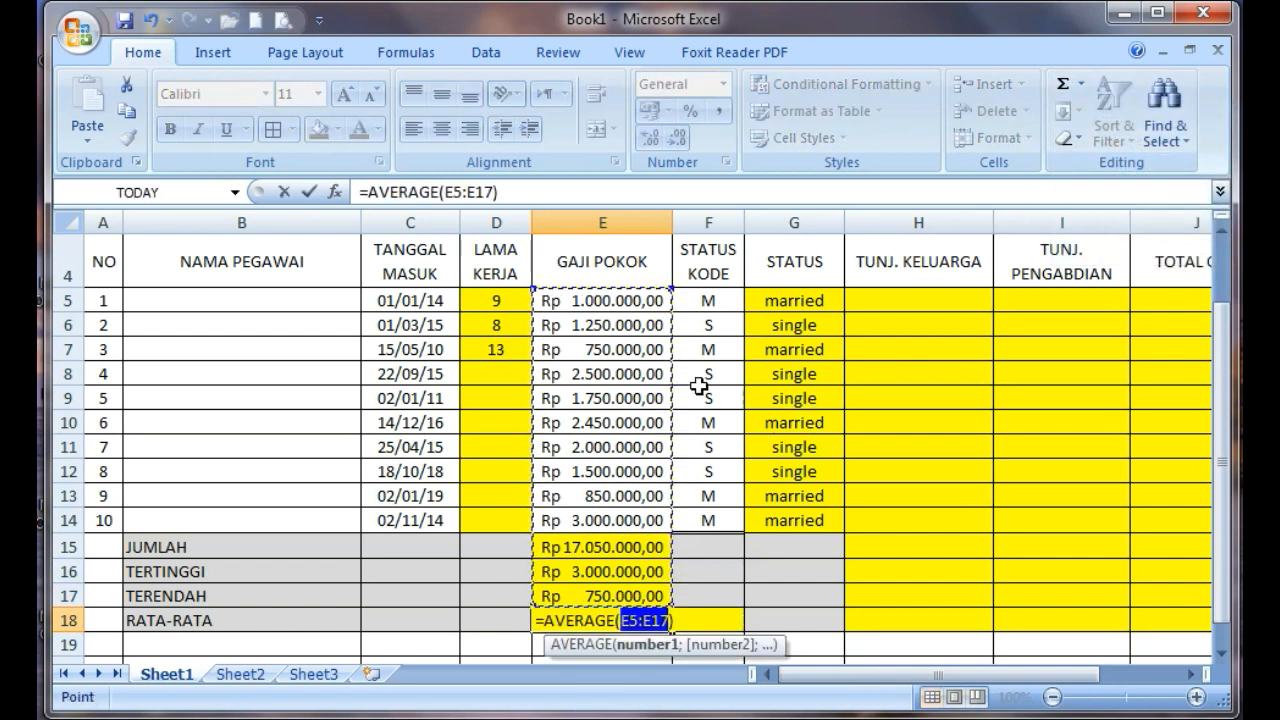
left_click_drag(627, 310, 625, 515)
left_click(945, 300)
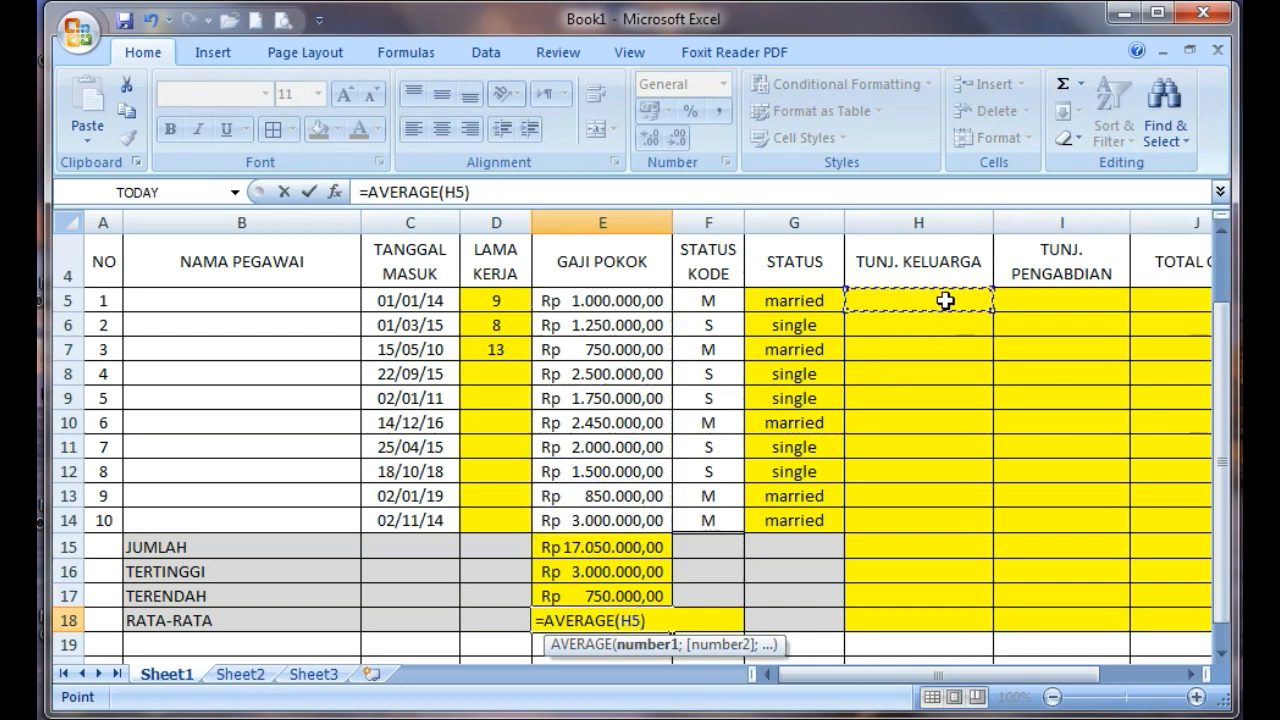
left_click_drag(612, 304, 592, 523)
key("Return")
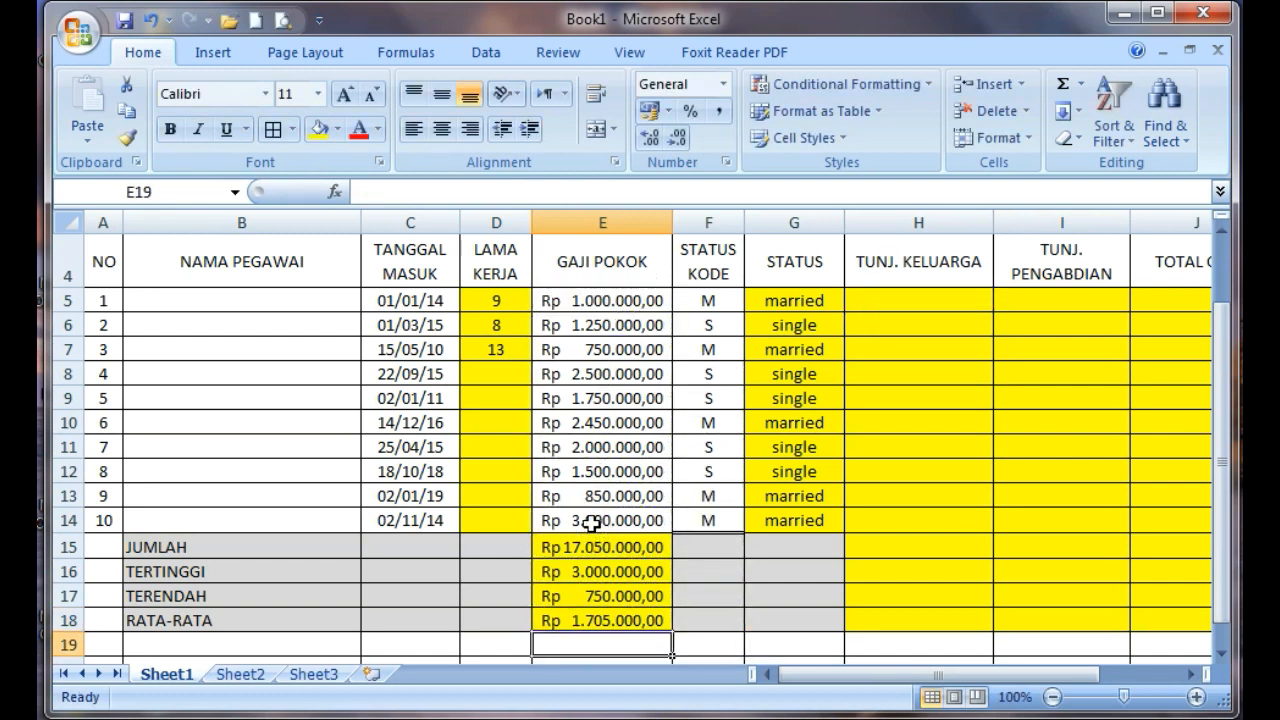
Calculate the first employee's TUNJ. KELUARGA in H5 with the formula =E5*10%
left_click(921, 300)
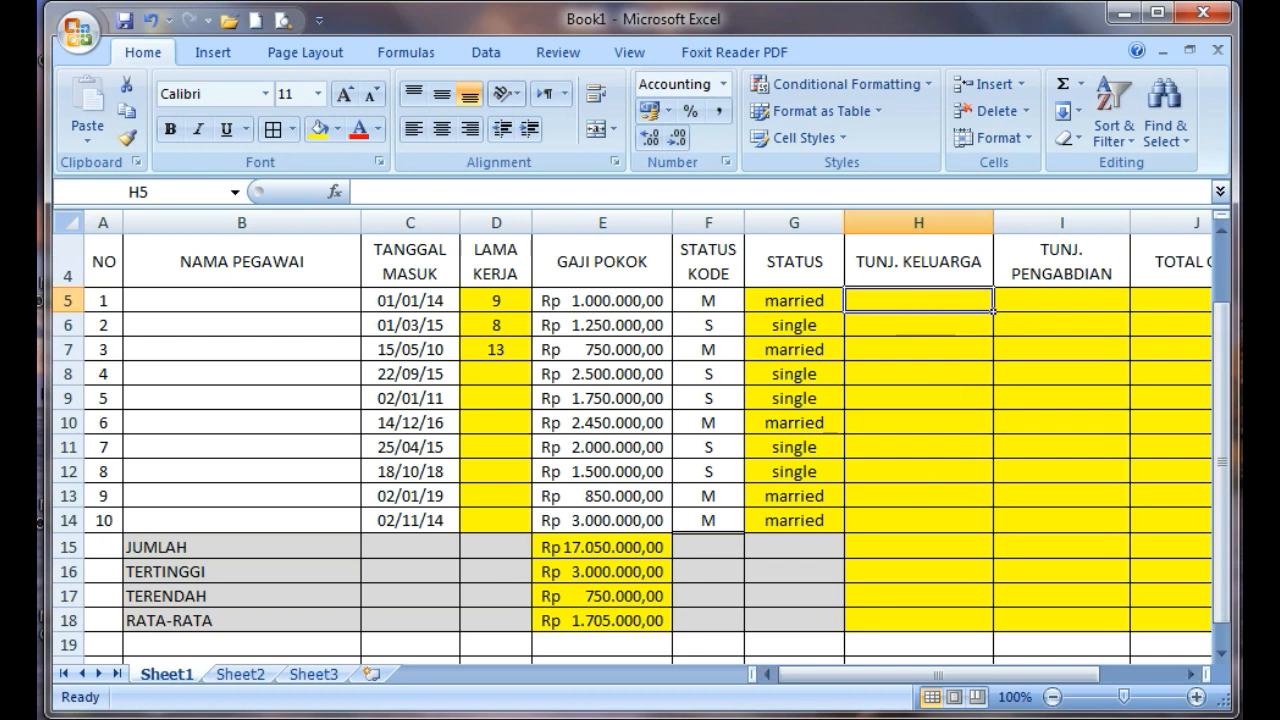
type("=E5*10%")
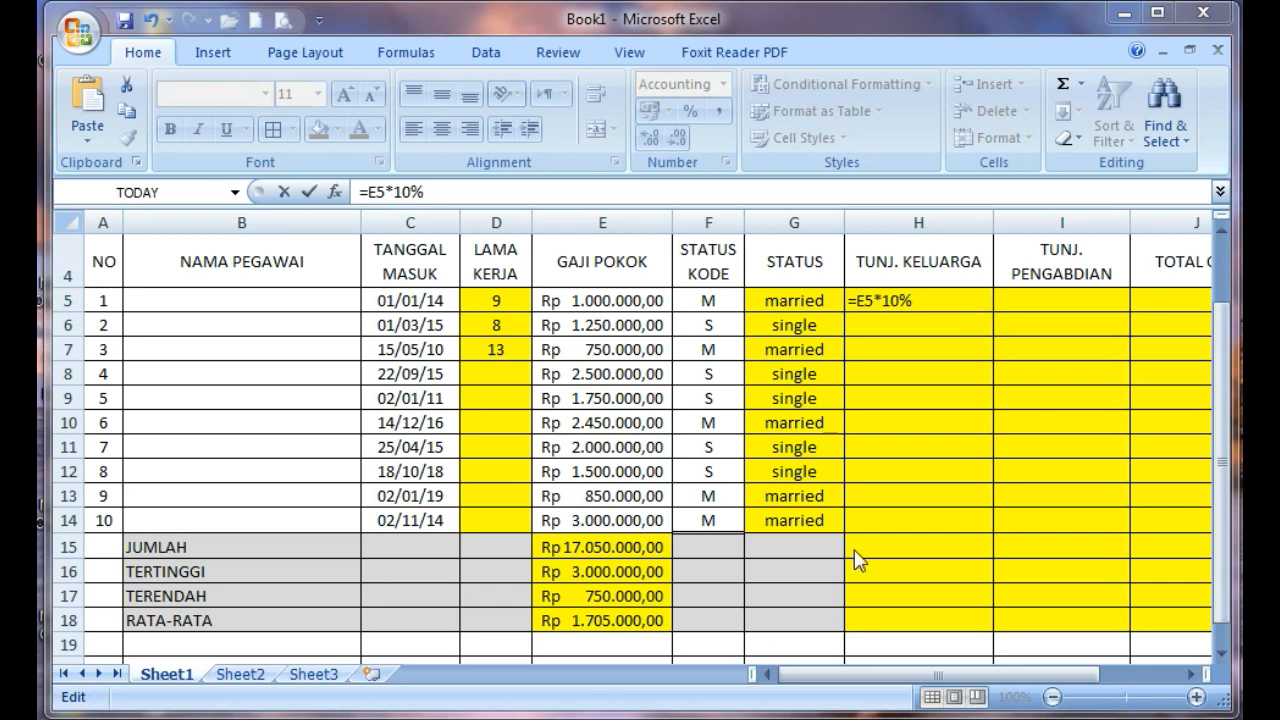
left_click(952, 308)
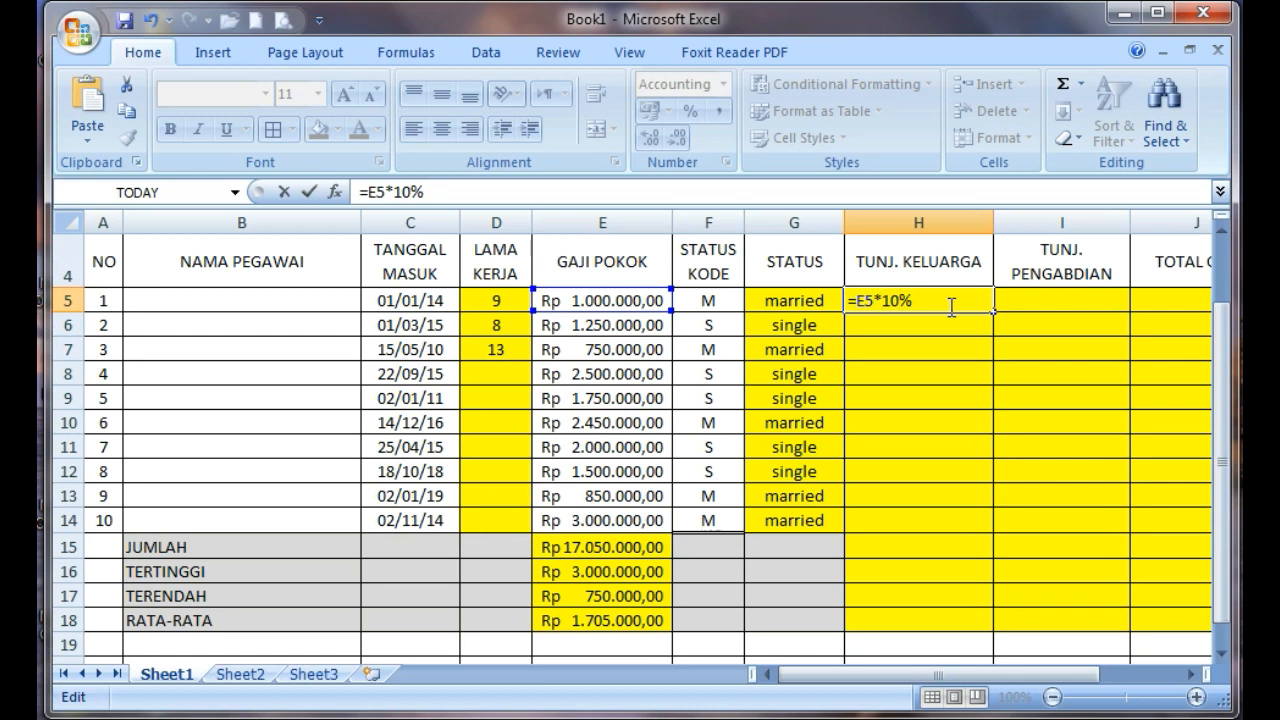
key("Return")
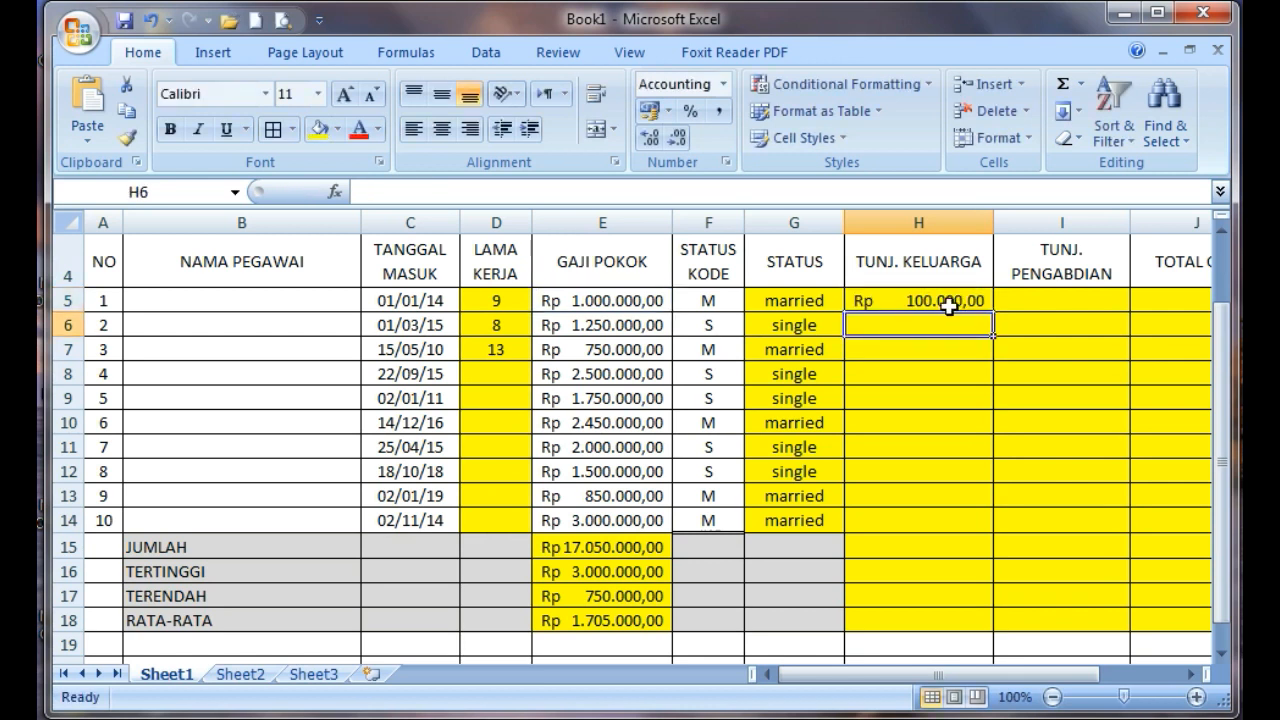
Copy the TUNJ. KELUARGA formula from H5 to the married employee's cell H7
left_click(950, 301)
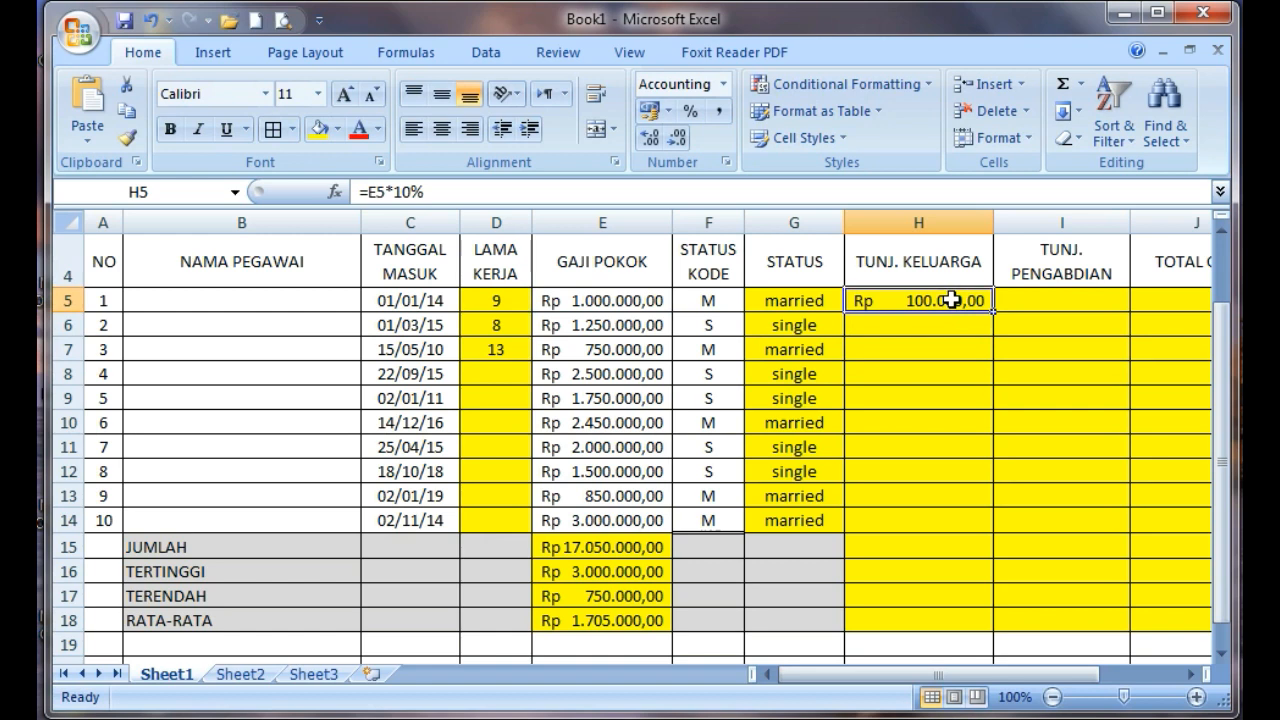
right_click(950, 300)
left_click(1008, 340)
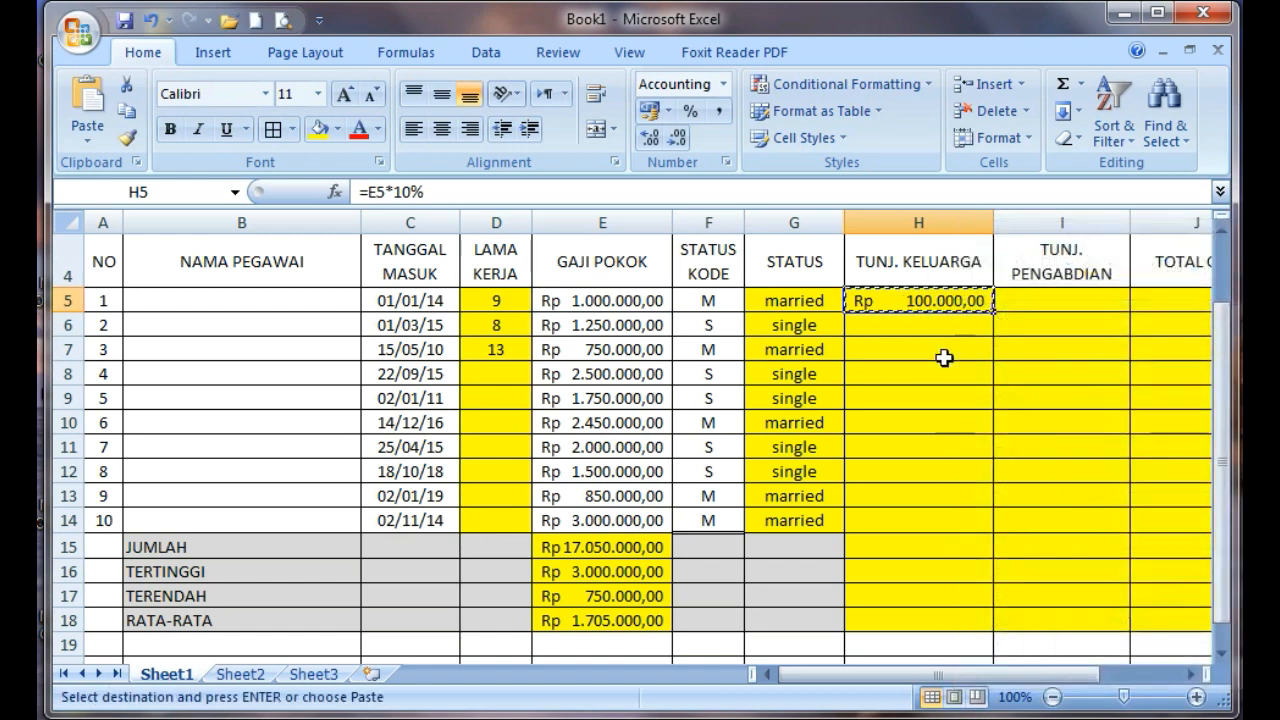
left_click(936, 351)
right_click(936, 350)
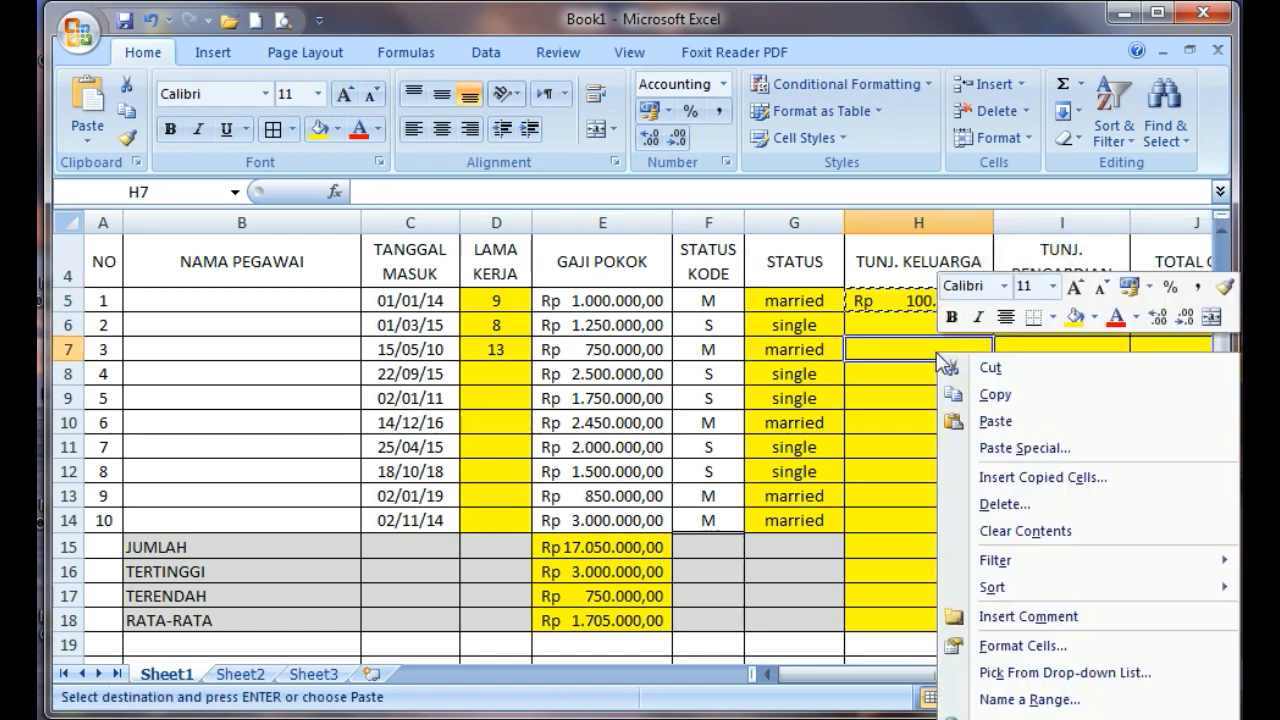
left_click(988, 420)
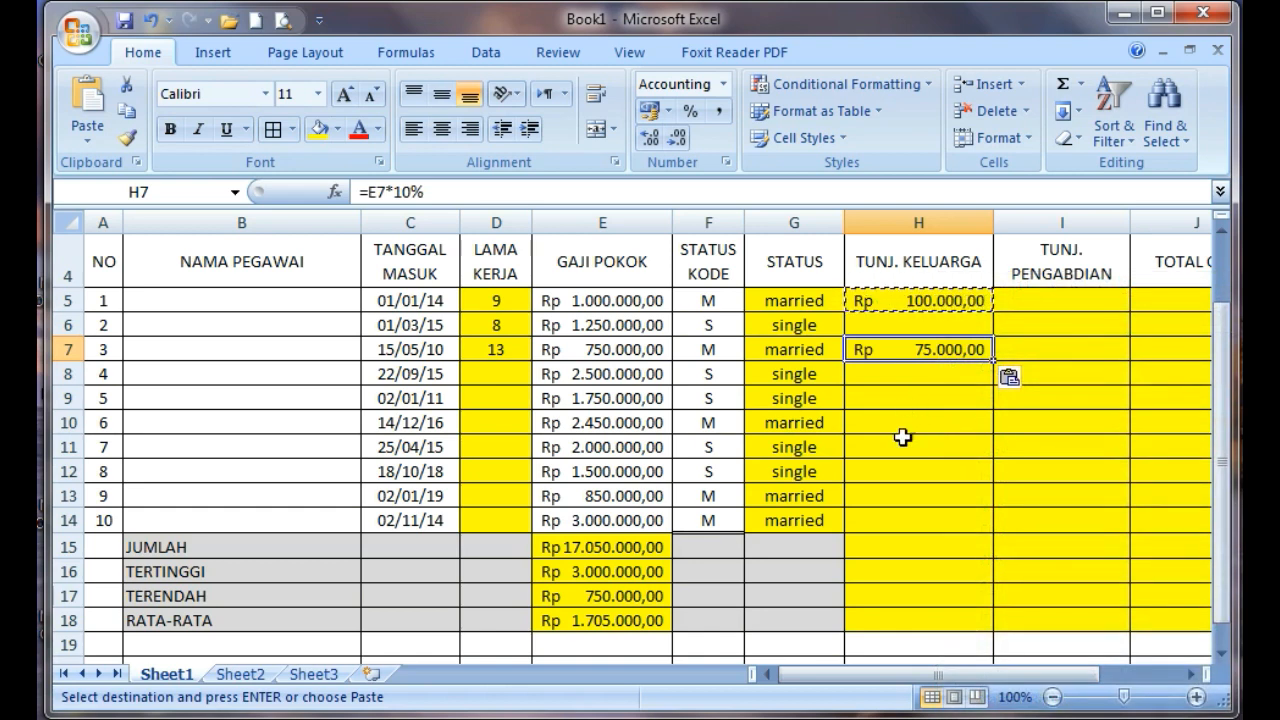
Paste the copied TUNJ. KELUARGA formula into H10 for the married employee number 6
left_click(900, 426)
right_click(900, 425)
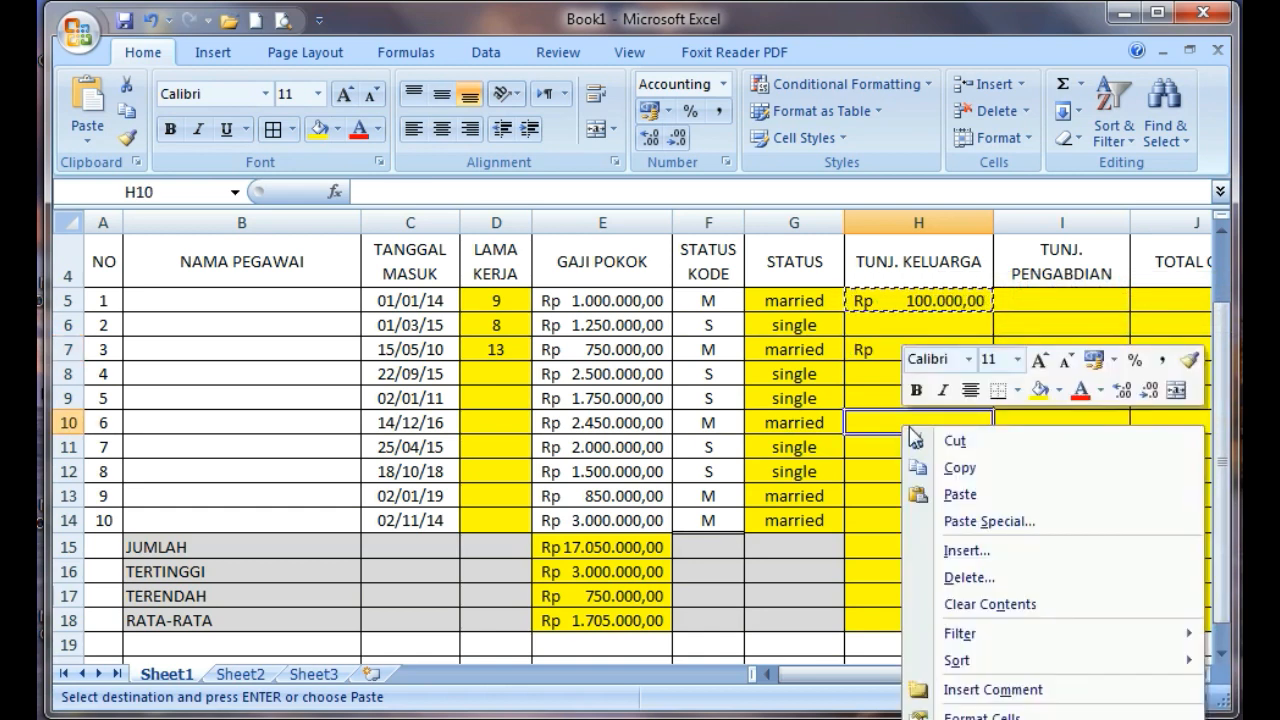
left_click(960, 521)
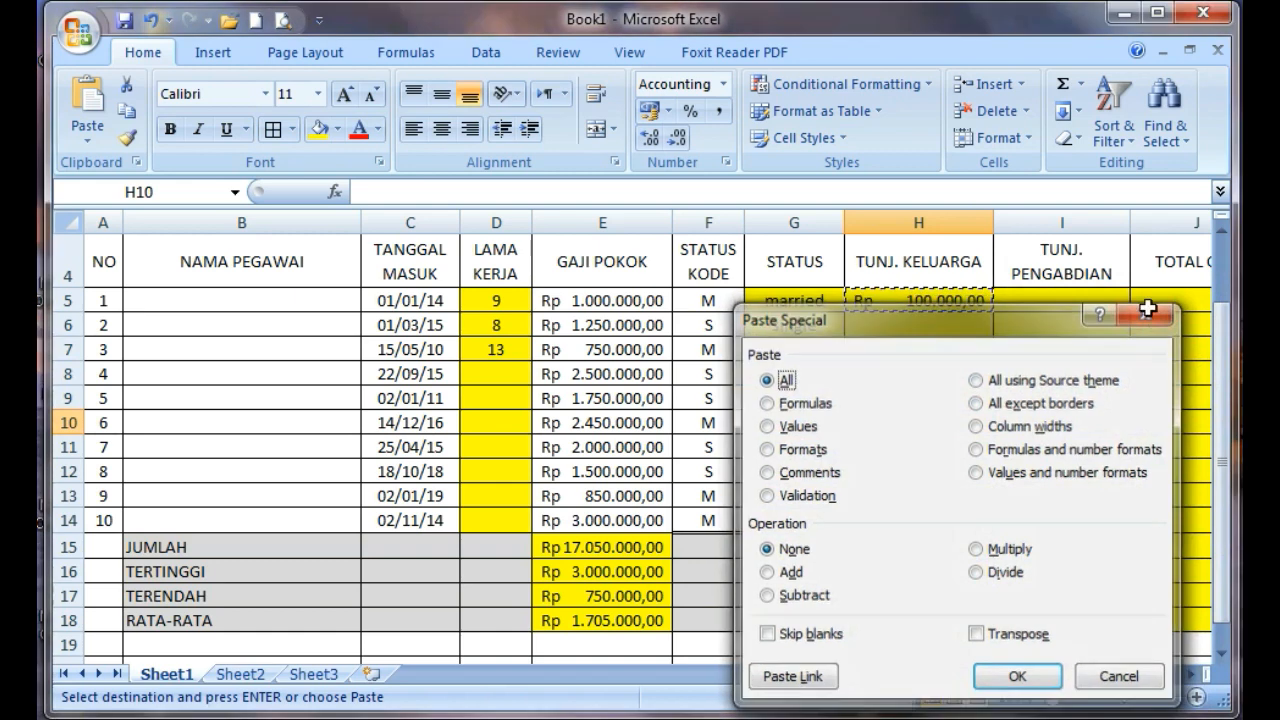
key("Escape")
right_click(949, 417)
left_click(1003, 488)
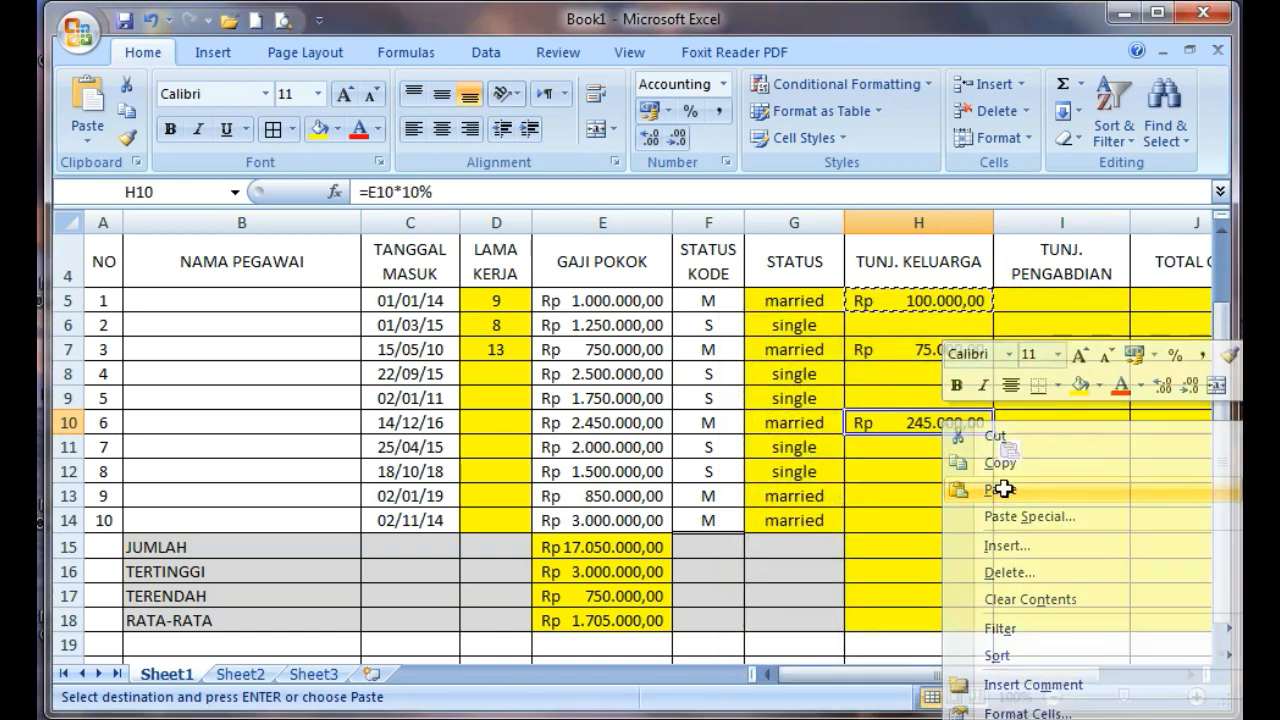
Paste the copied TUNJ. KELUARGA formula into H13 and H14 for married employees 9 and 10
left_click(898, 496)
right_click(898, 496)
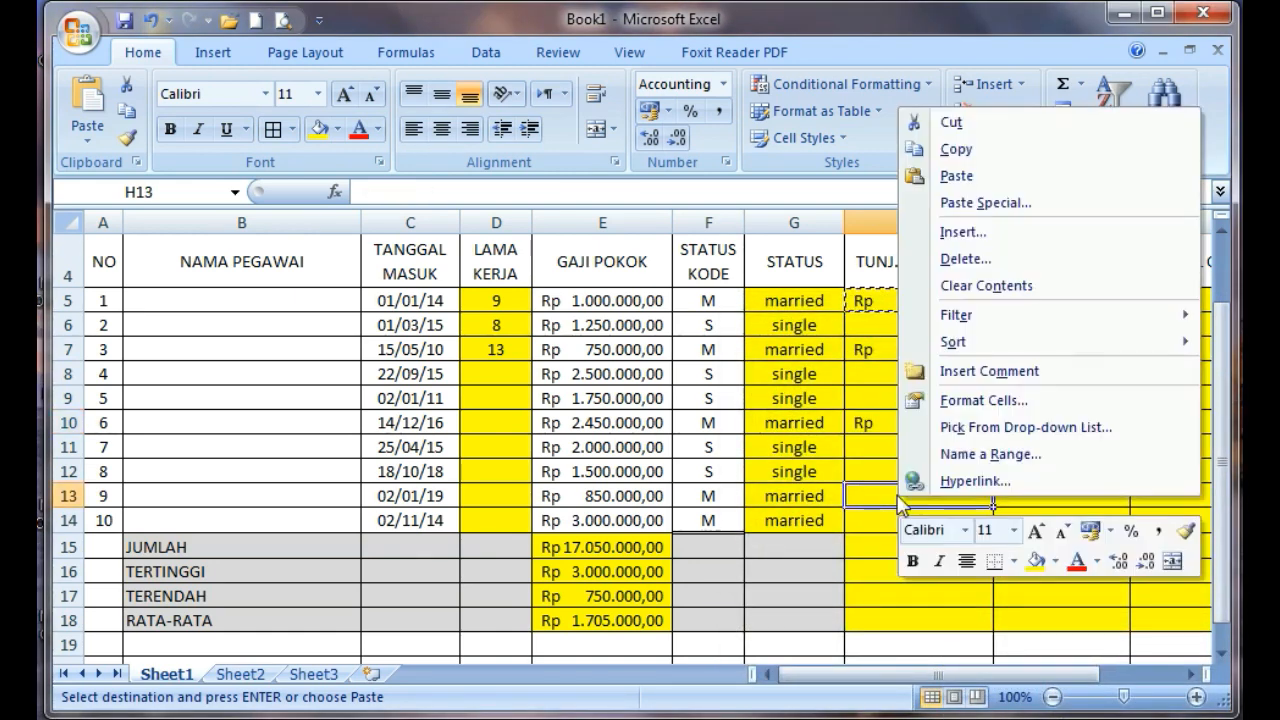
left_click(958, 177)
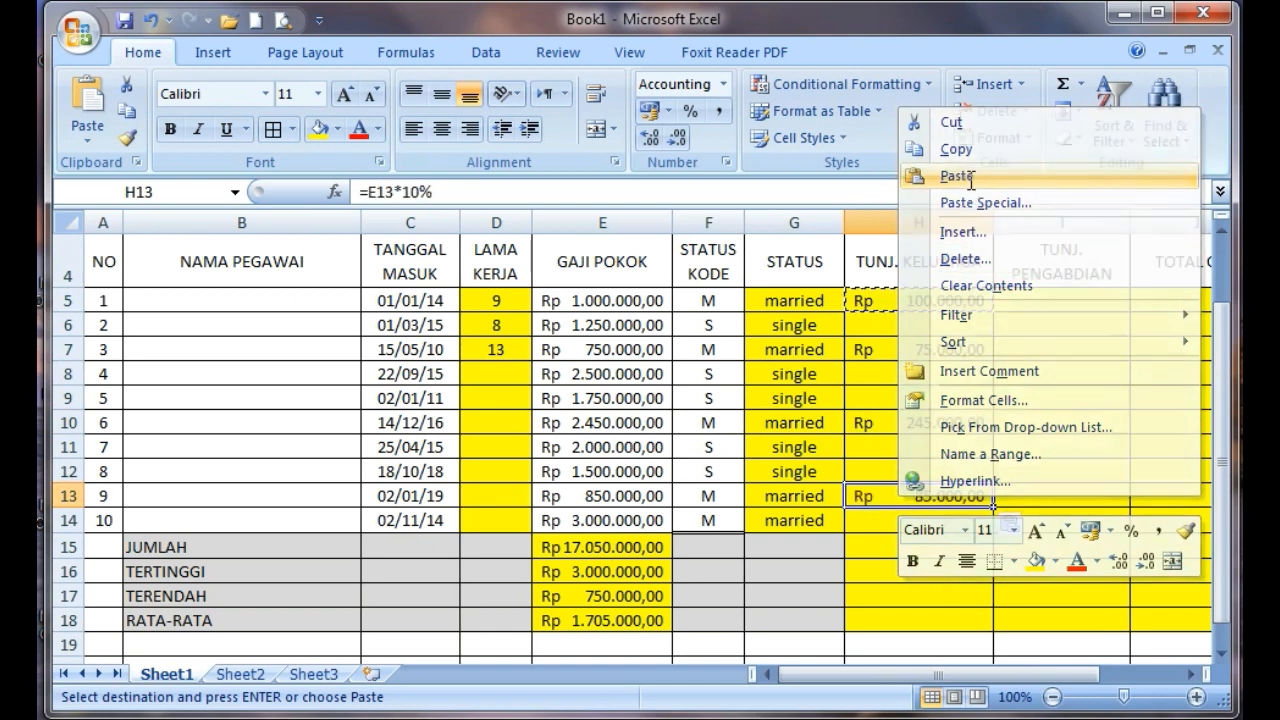
left_click(903, 524)
right_click(903, 524)
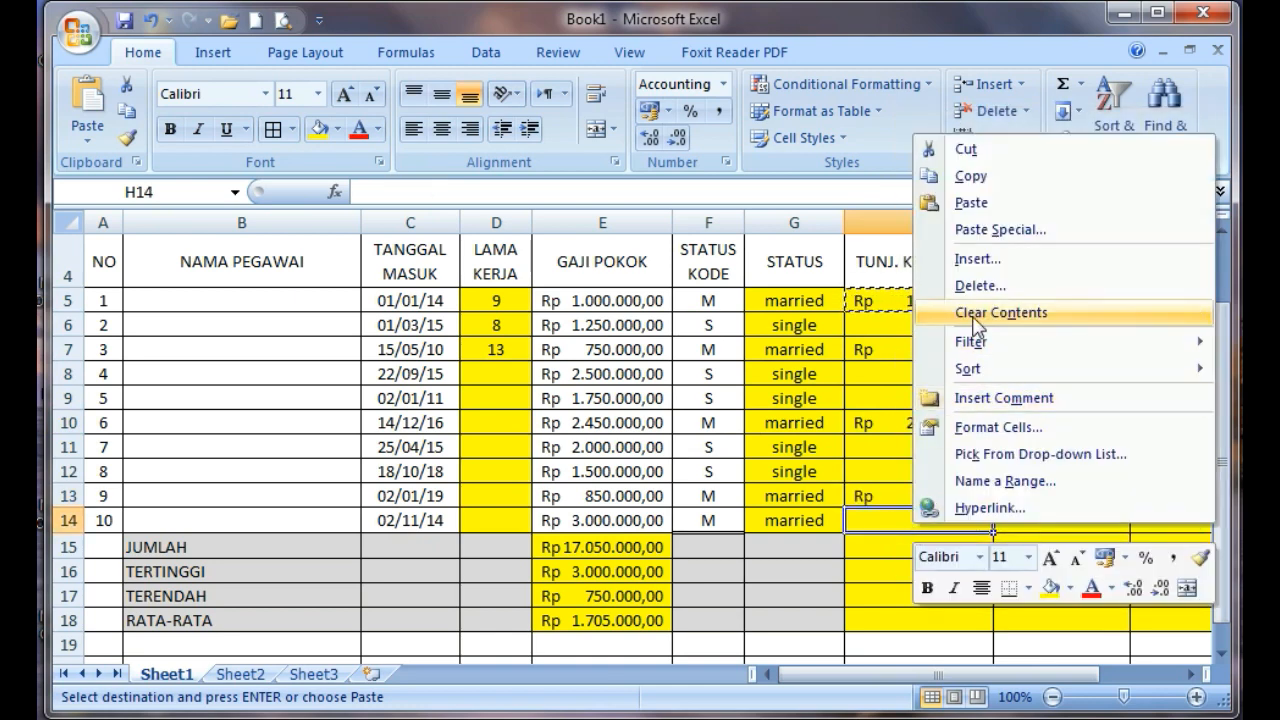
left_click(973, 203)
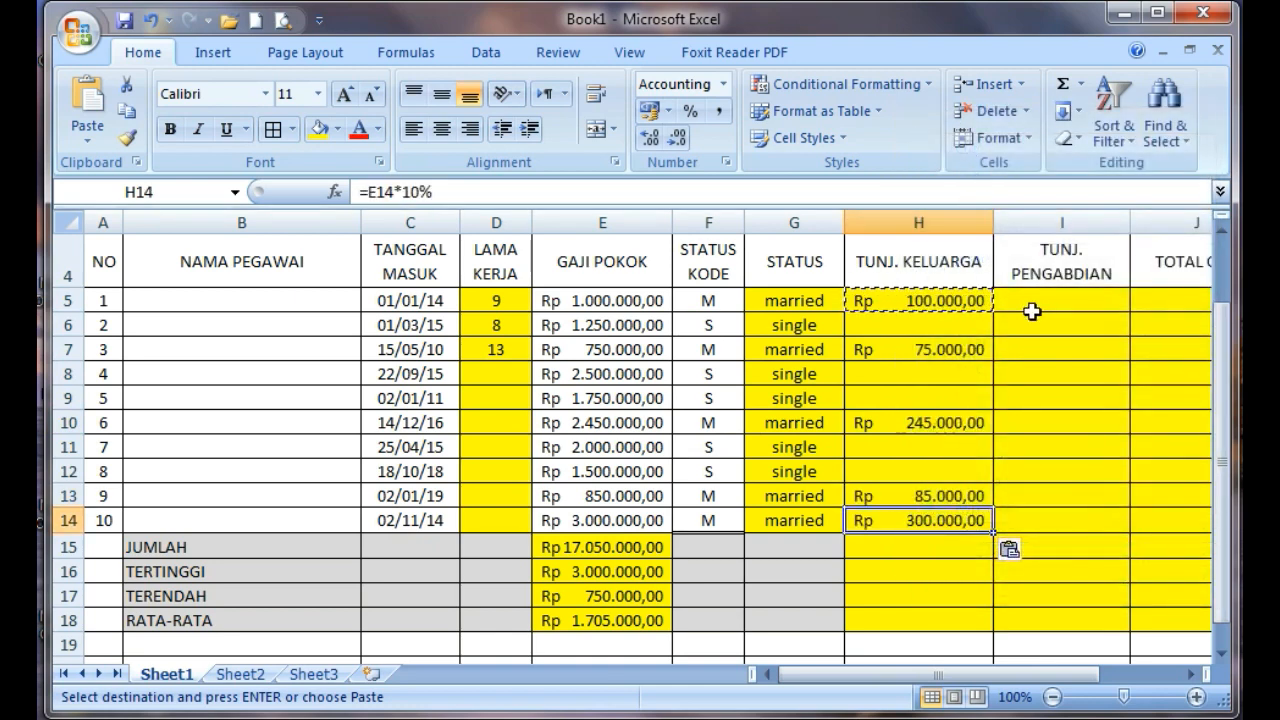
Enter =IF(AND(E5>=2;E5<7);2%*F5;IF(E5>=7;15%*F5;0)) in TUNJ. PENGABDIAN cell I5 and change both AND conditions to reference D5
left_click(1043, 304)
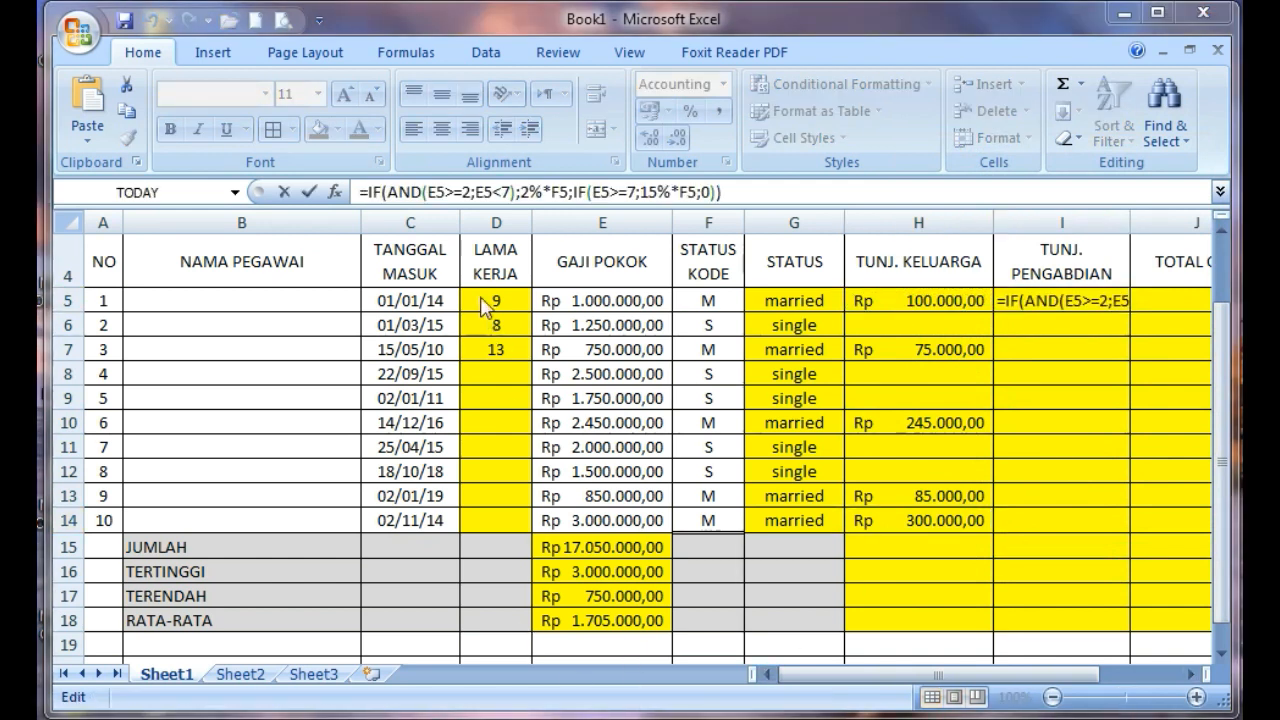
left_click(439, 193)
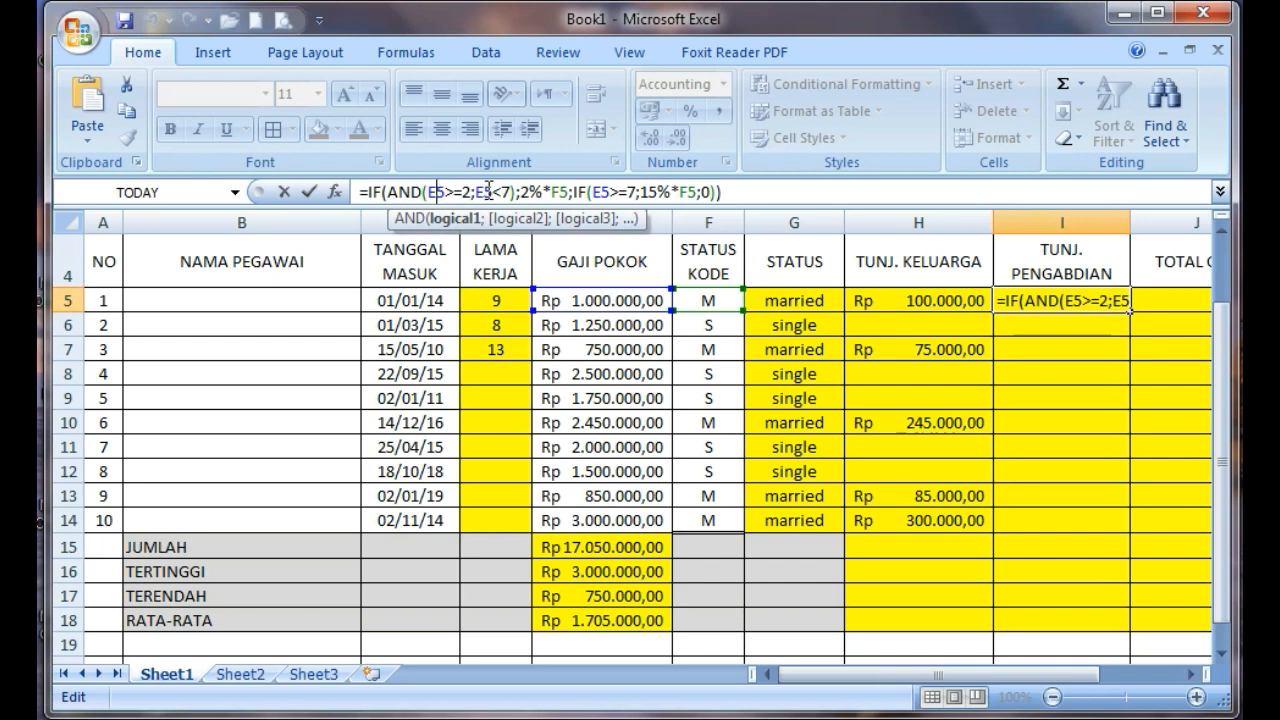
key("BackSpace")
type("D")
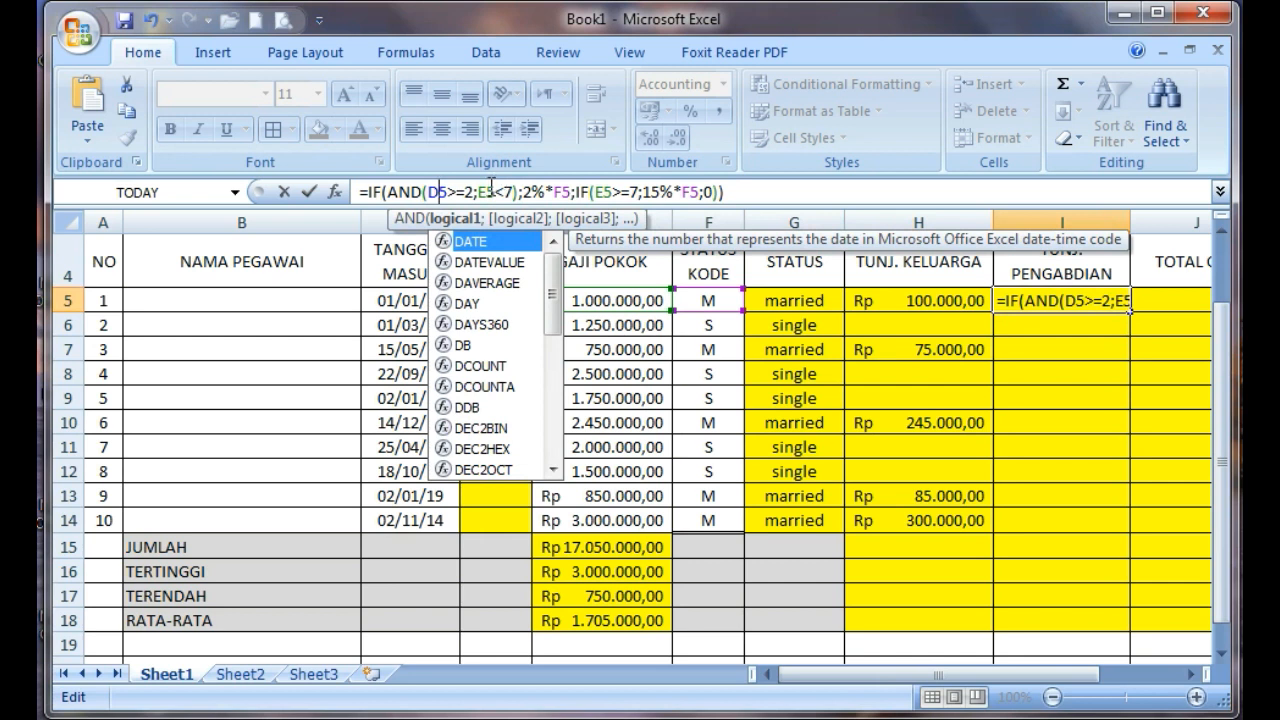
left_click(489, 190)
key("BackSpace")
type("D")
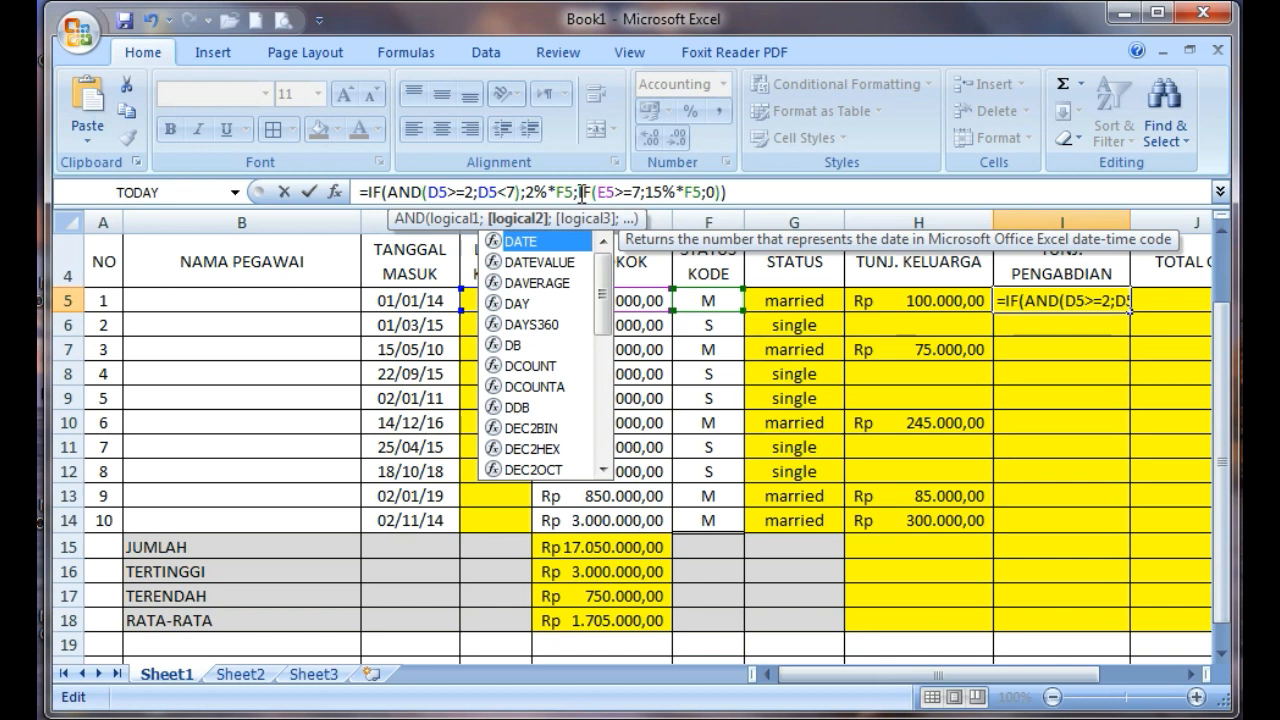
Change the remaining references in the I5 formula to D5, giving 2%*D5 and IF(D5>=7;15%*D5;0), and commit it
left_click(563, 191)
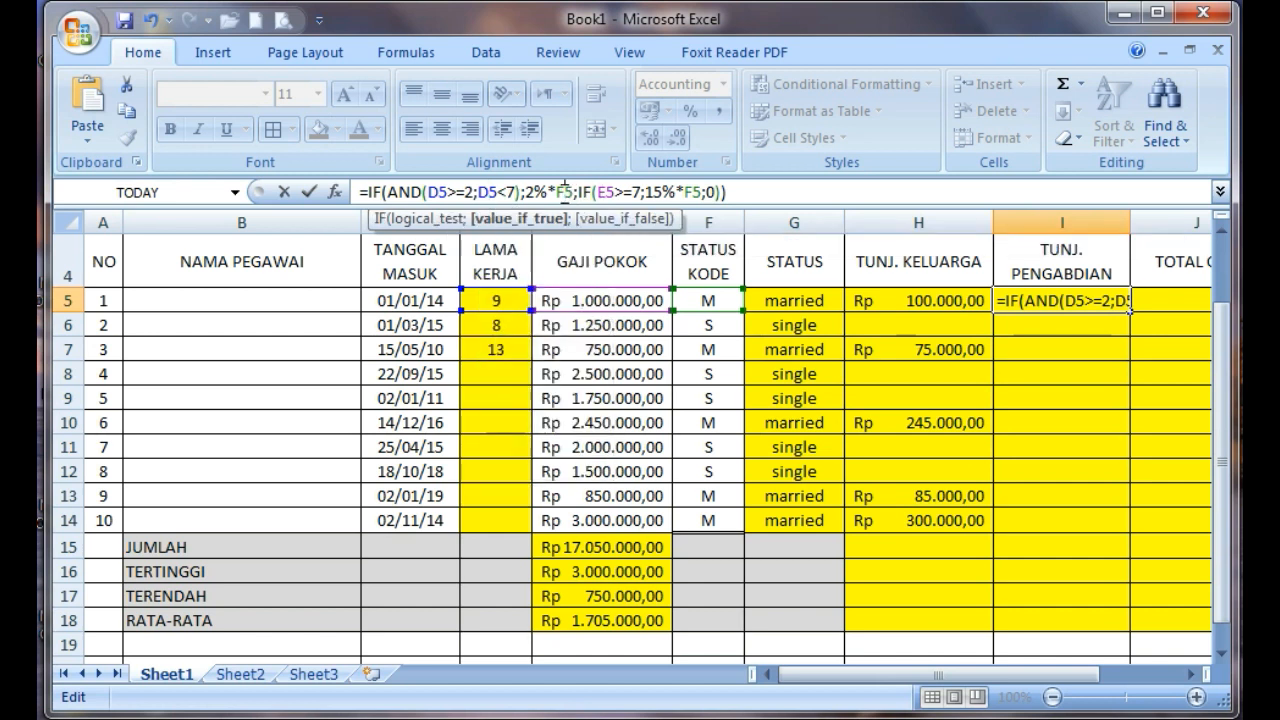
key("BackSpace")
type("D")
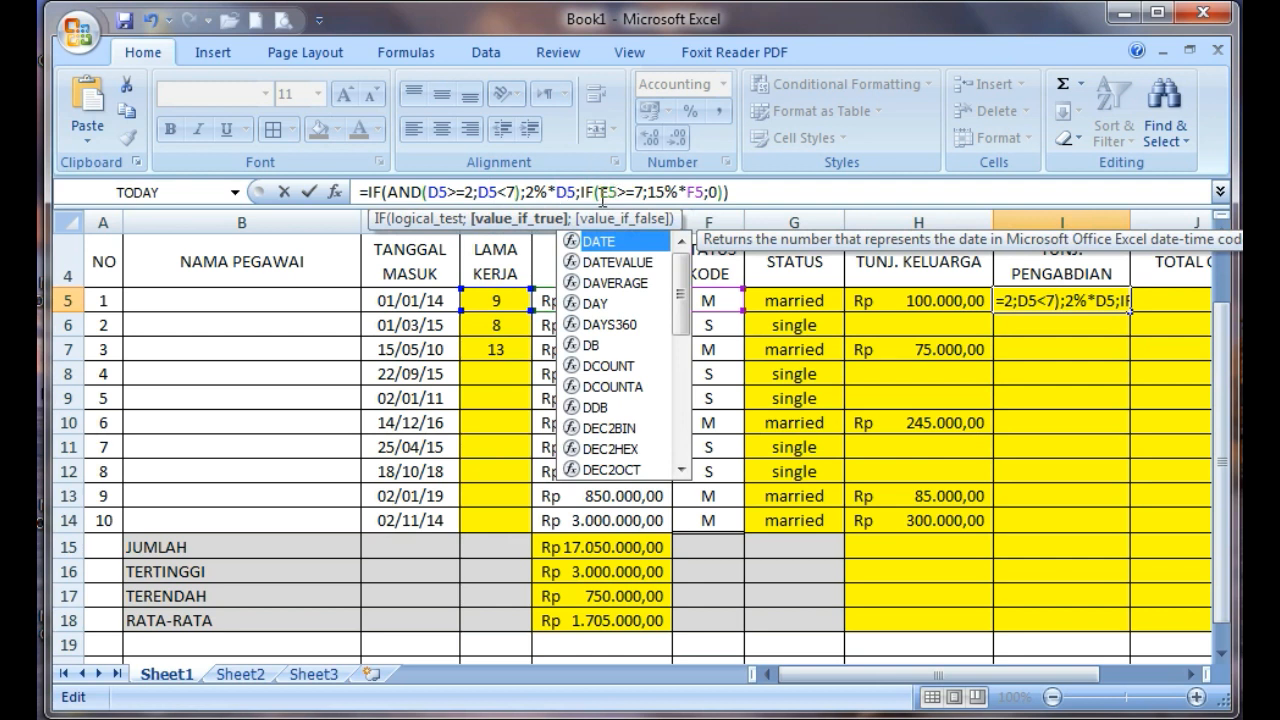
left_click(610, 190)
key("BackSpace")
type("D")
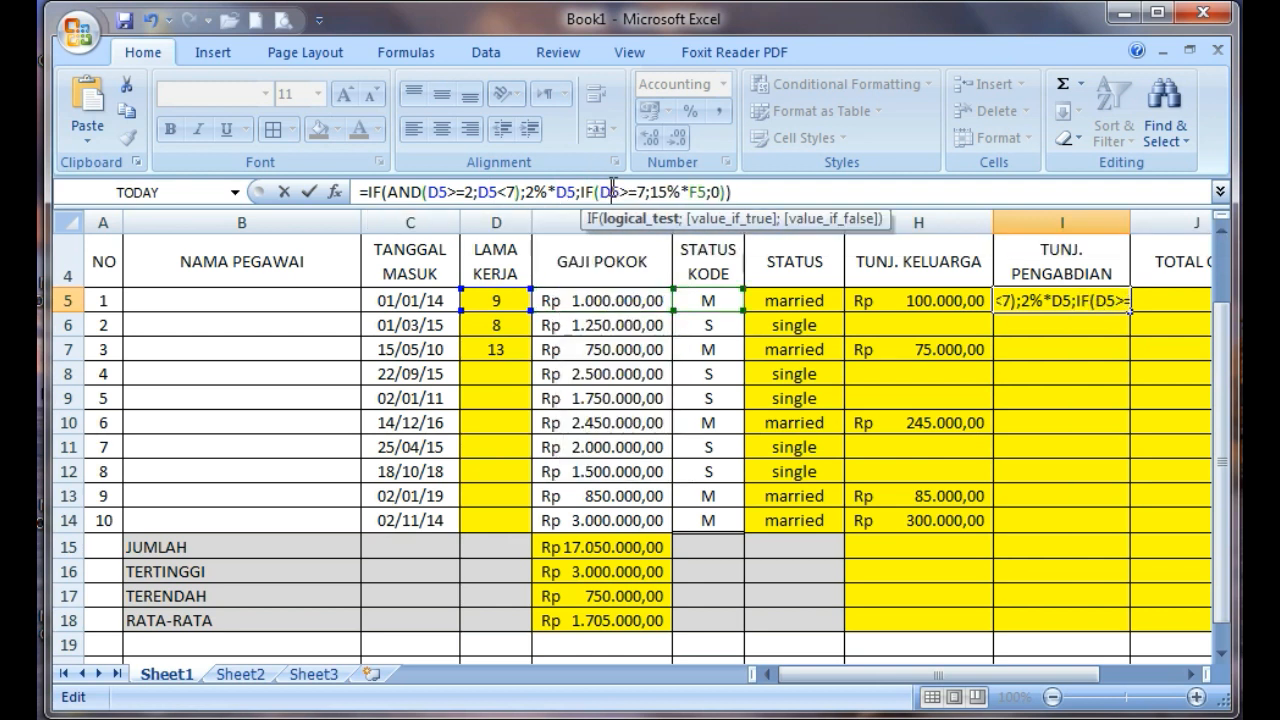
left_click(699, 192)
key("BackSpace")
type("D5>=7;15%*D5")
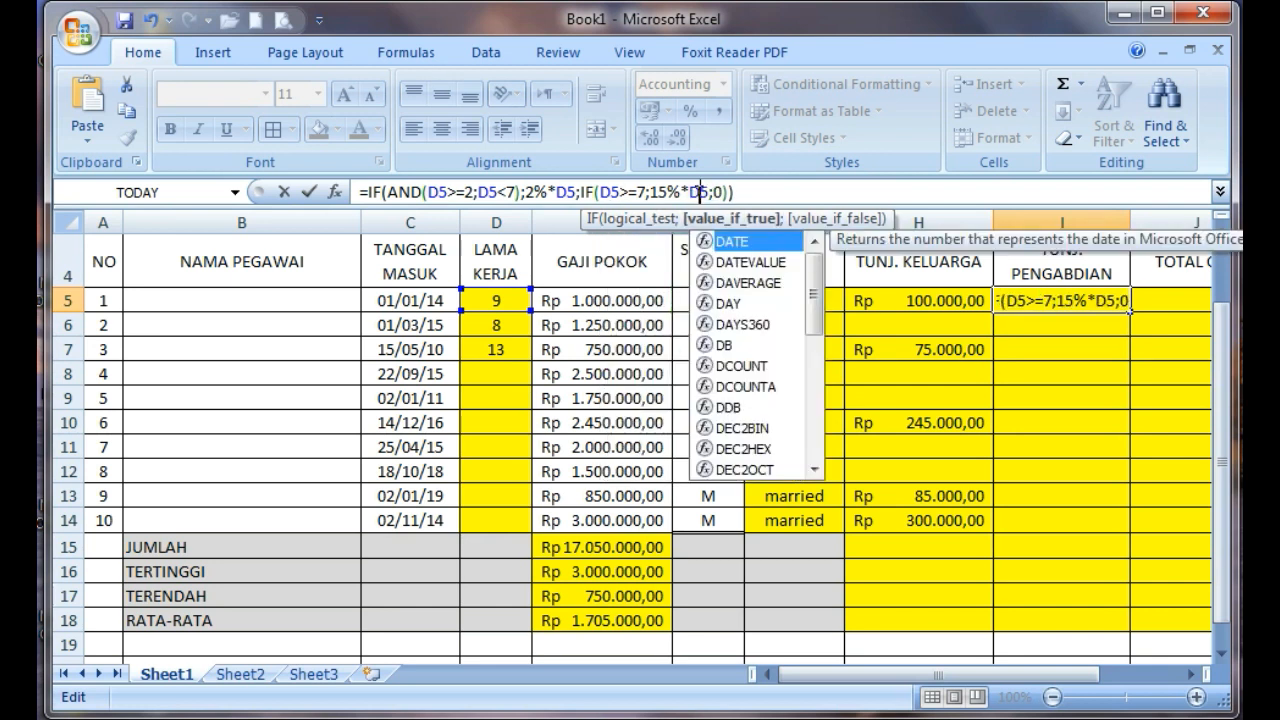
left_click(765, 193)
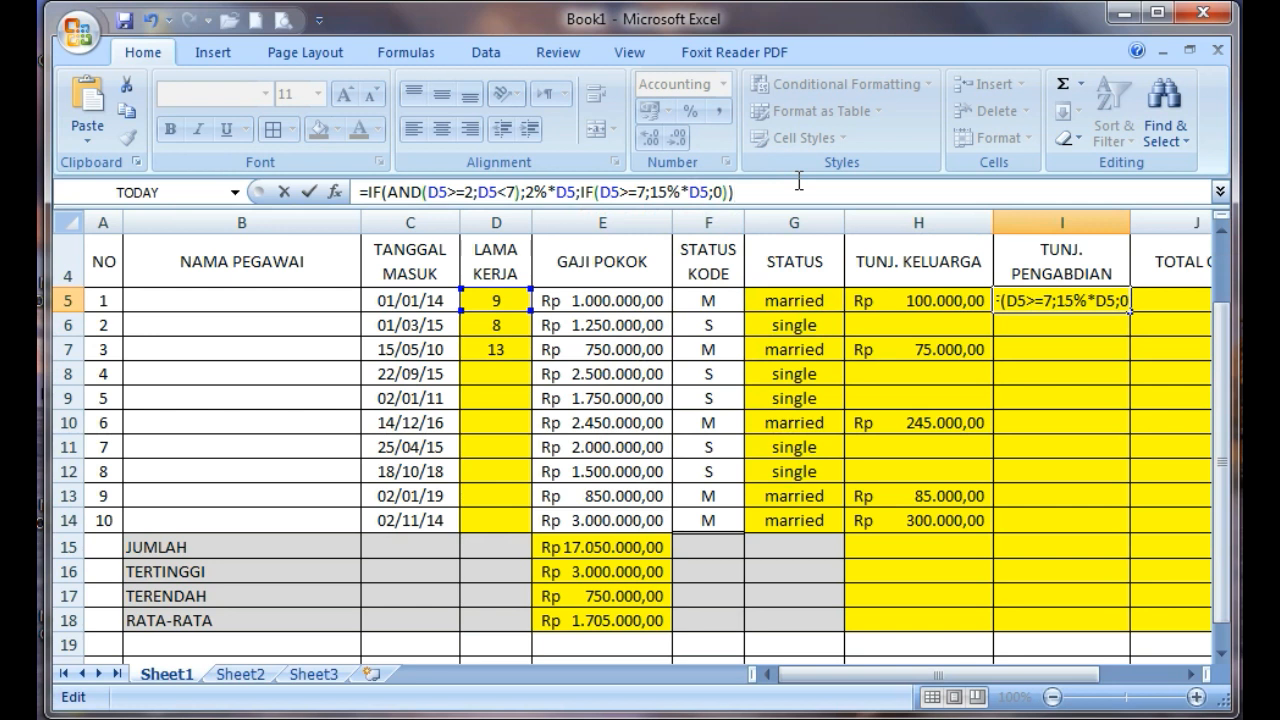
key("Return")
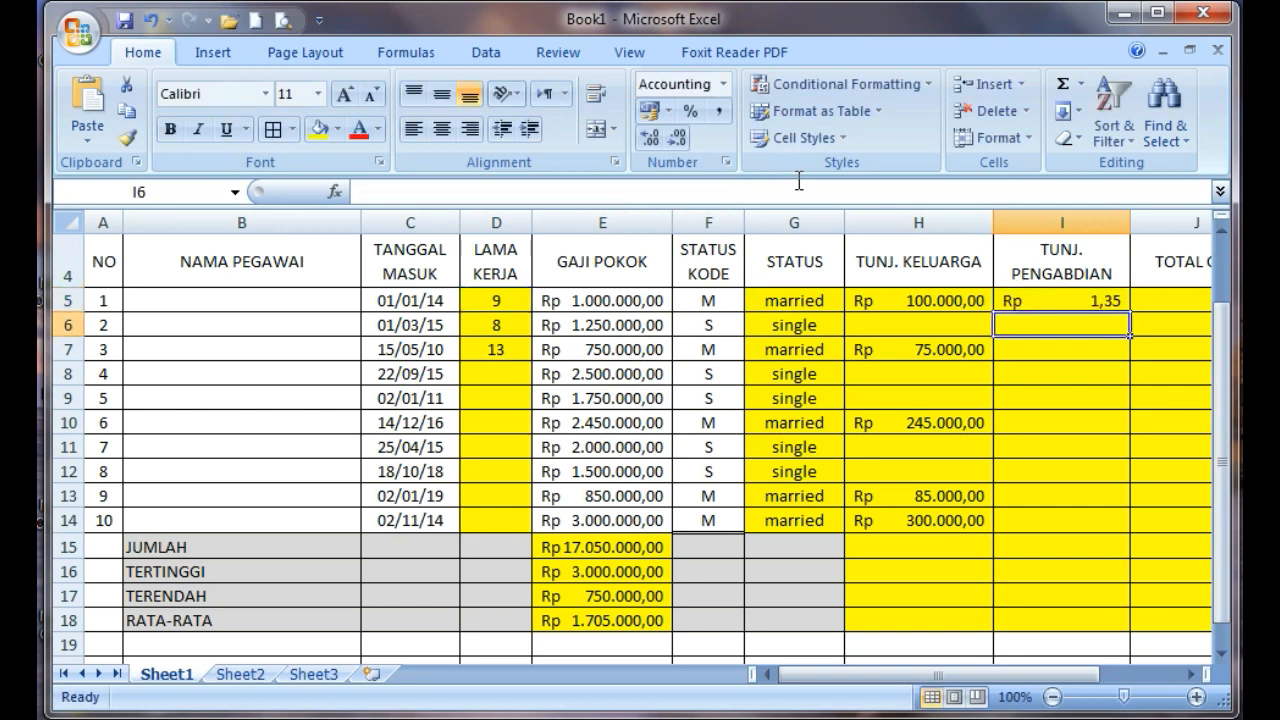
Correct the 15% part of the I5 formula to 15%*E5 and fill the formula down through I14
left_click(1063, 298)
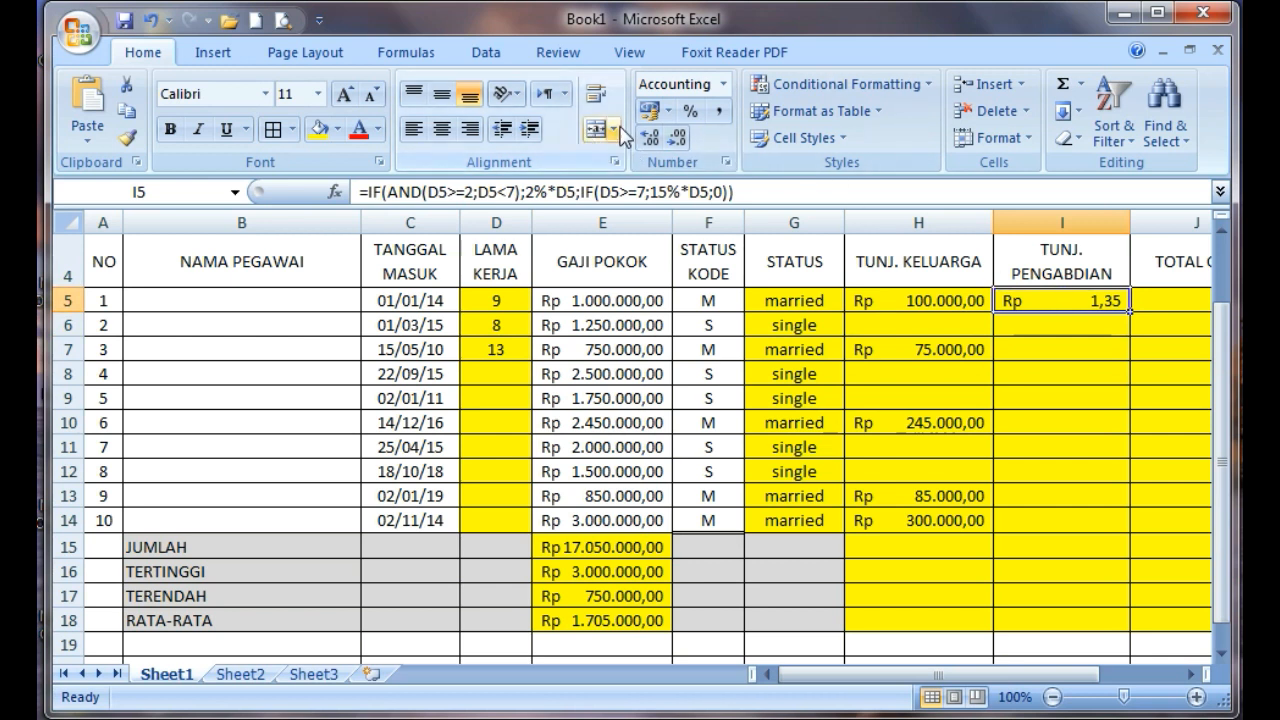
left_click(668, 110)
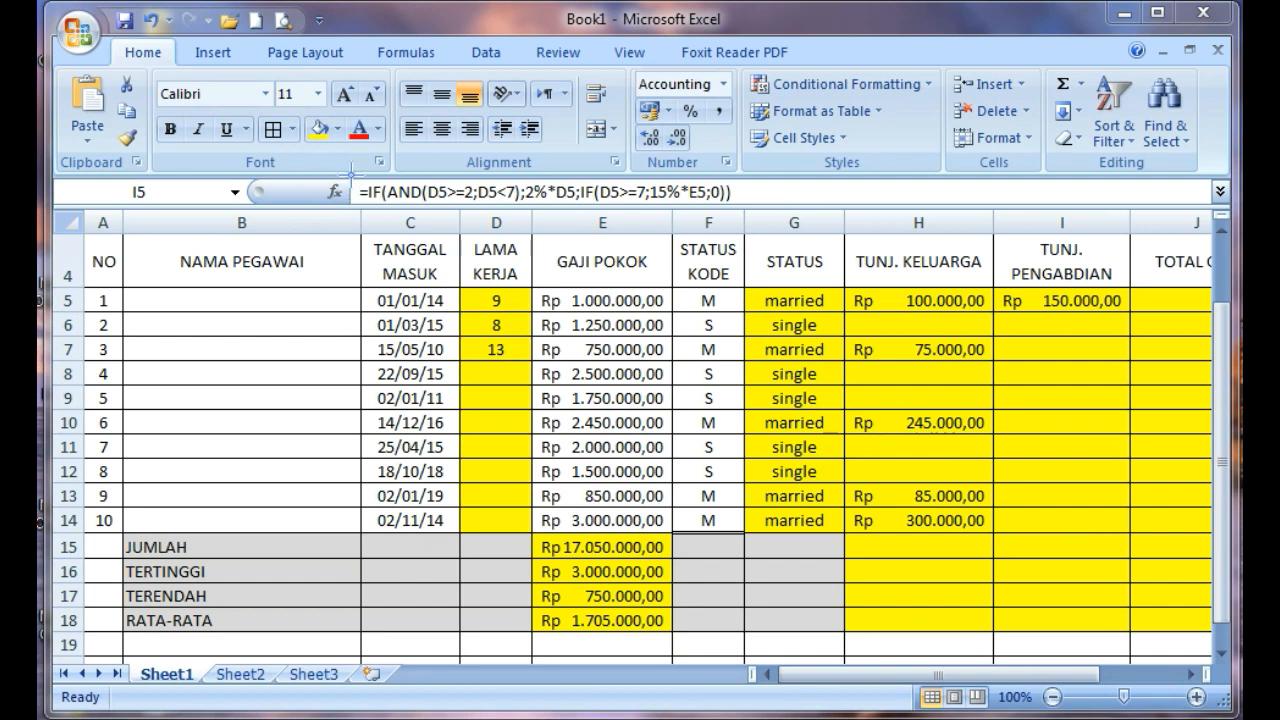
mouse_move(352, 170)
left_mouse_down()
mouse_move(385, 212)
mouse_move(740, 207)
mouse_move(752, 178)
left_mouse_up()
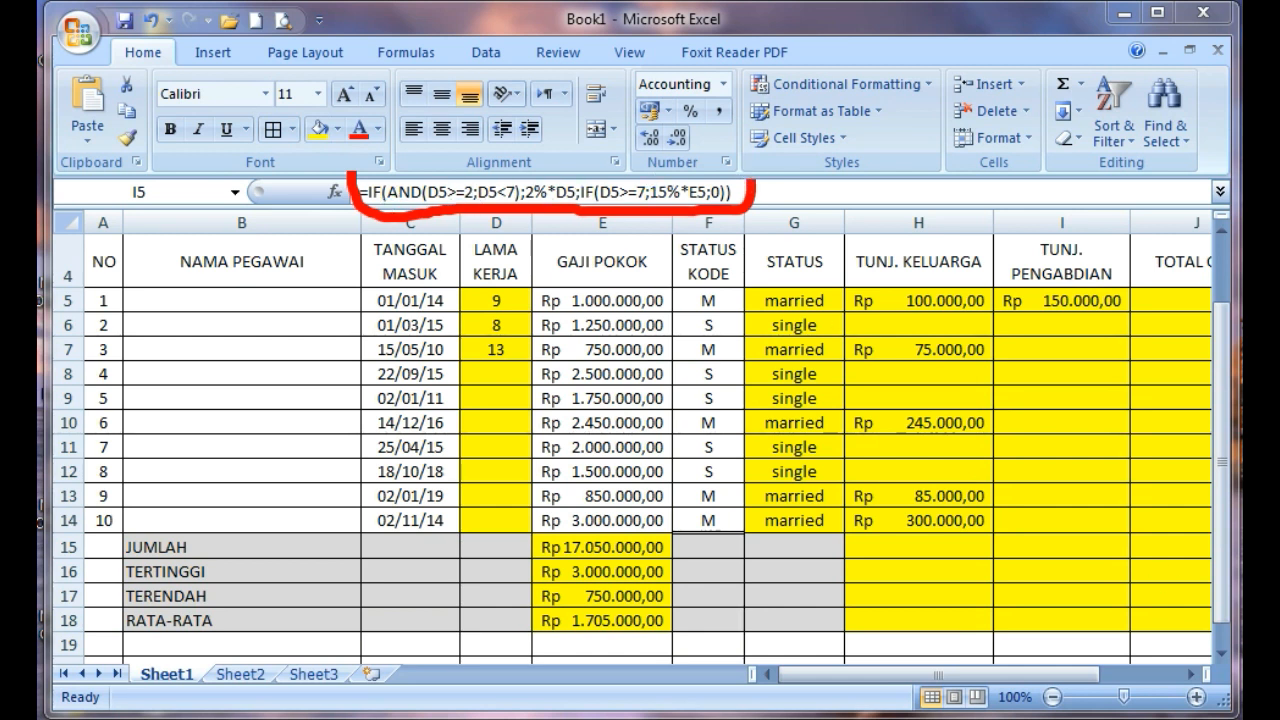
key("Escape")
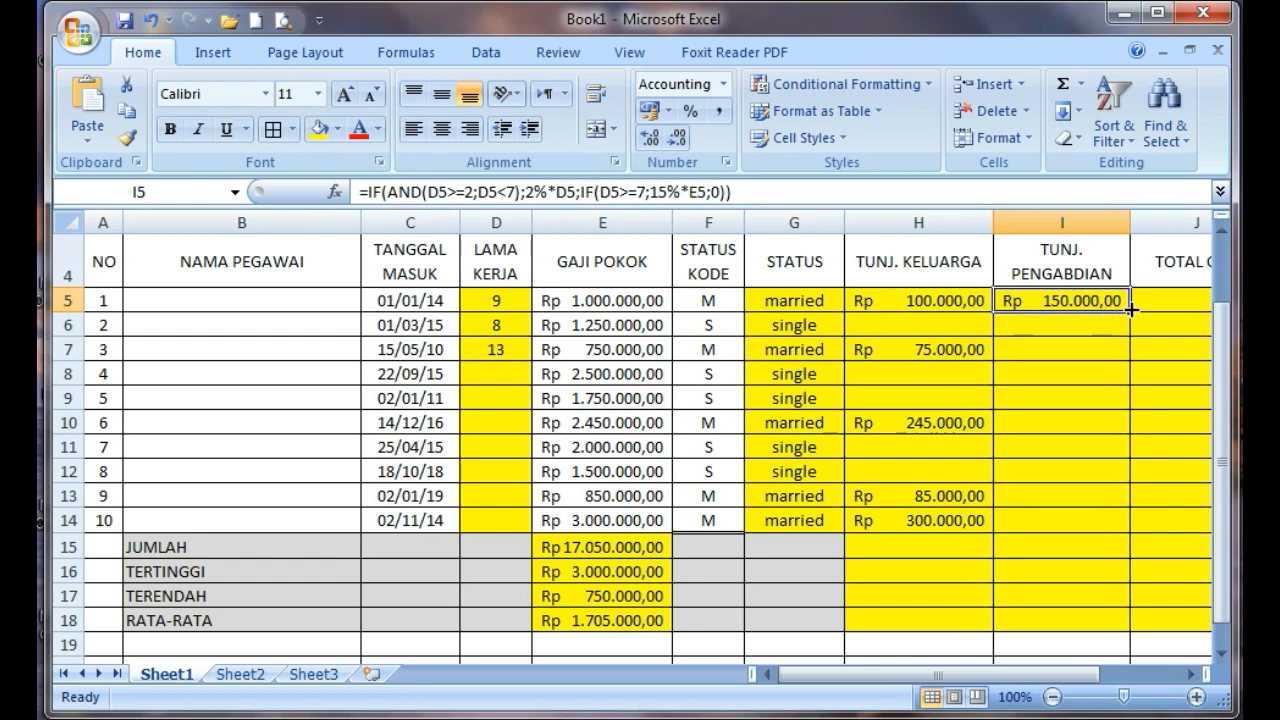
left_click_drag(1131, 312, 1140, 525)
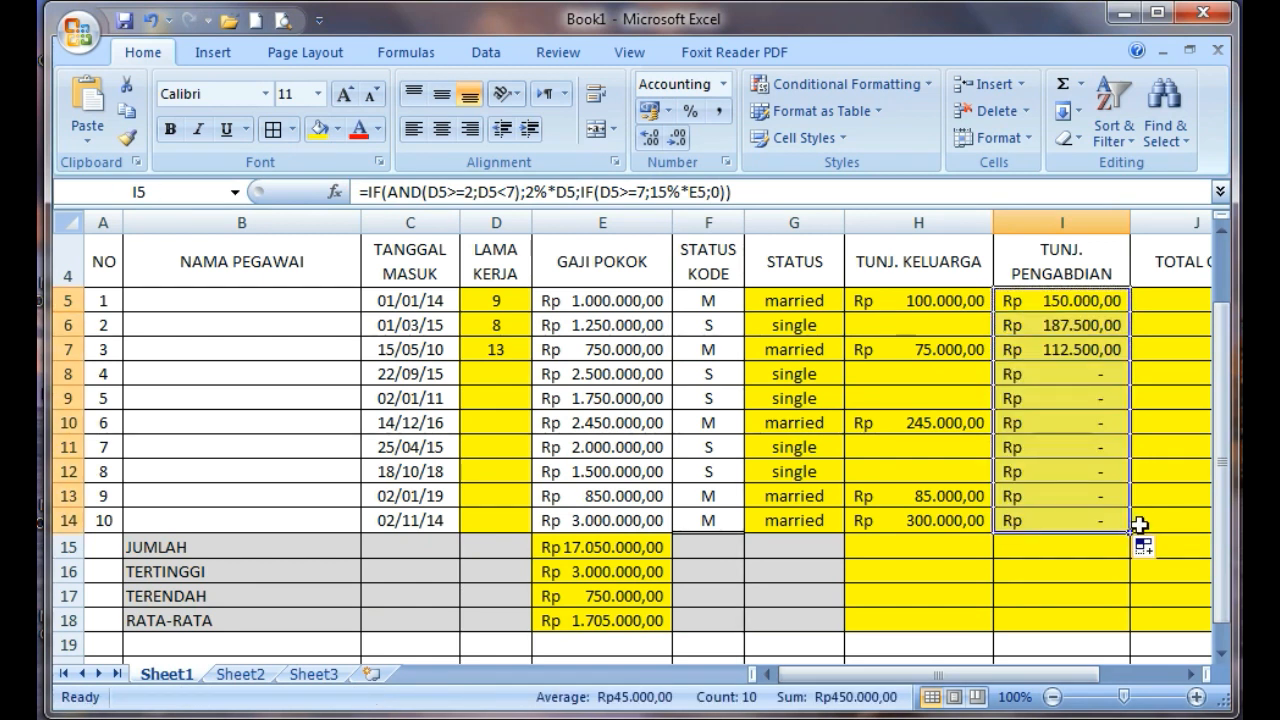
Enter =SUM(F5;I5;J5) in TOTAL GAJI cell J5 and change its first reference to E5
left_click_drag(1026, 677, 1087, 675)
left_click(1168, 303)
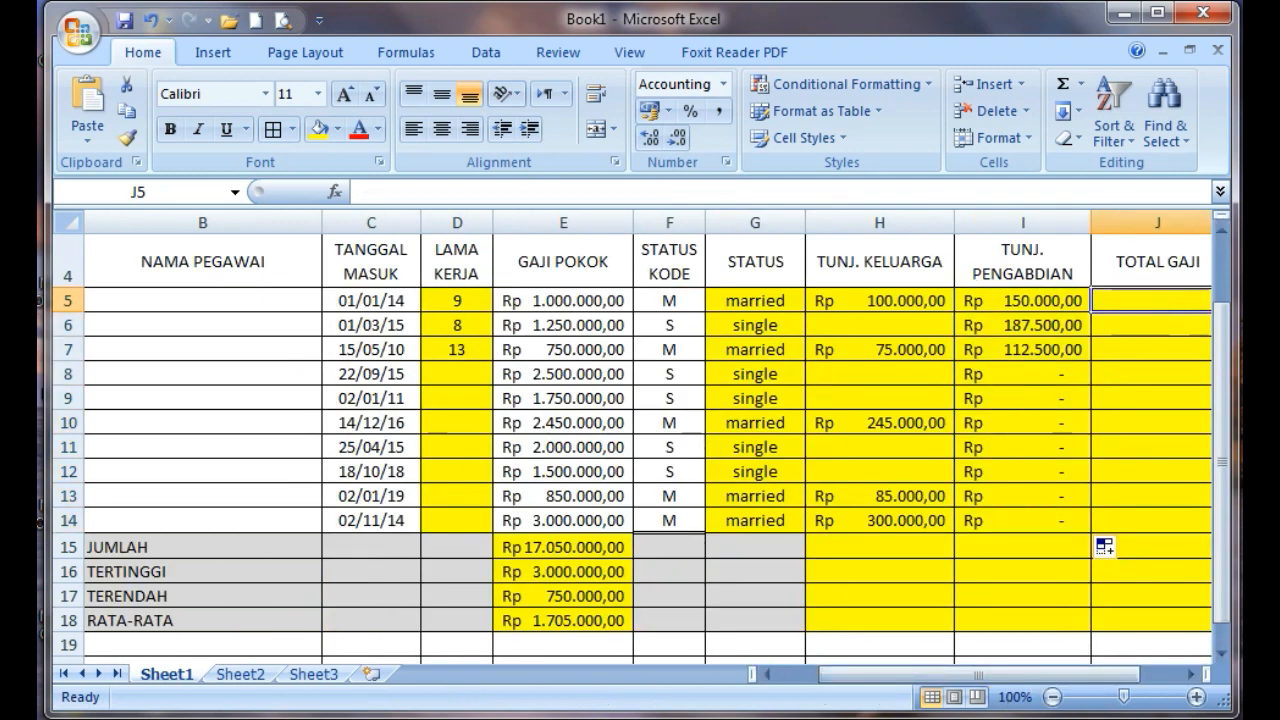
type("=SUM(F5;I5;J5)")
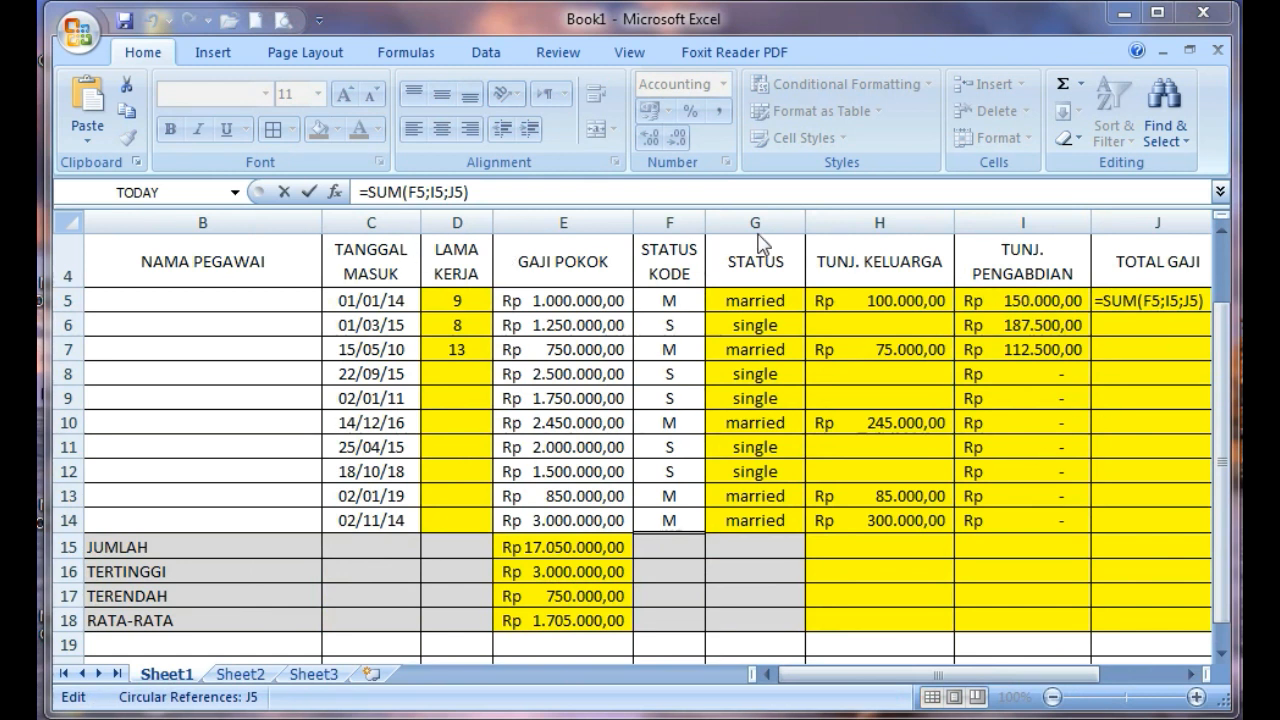
left_click(424, 196)
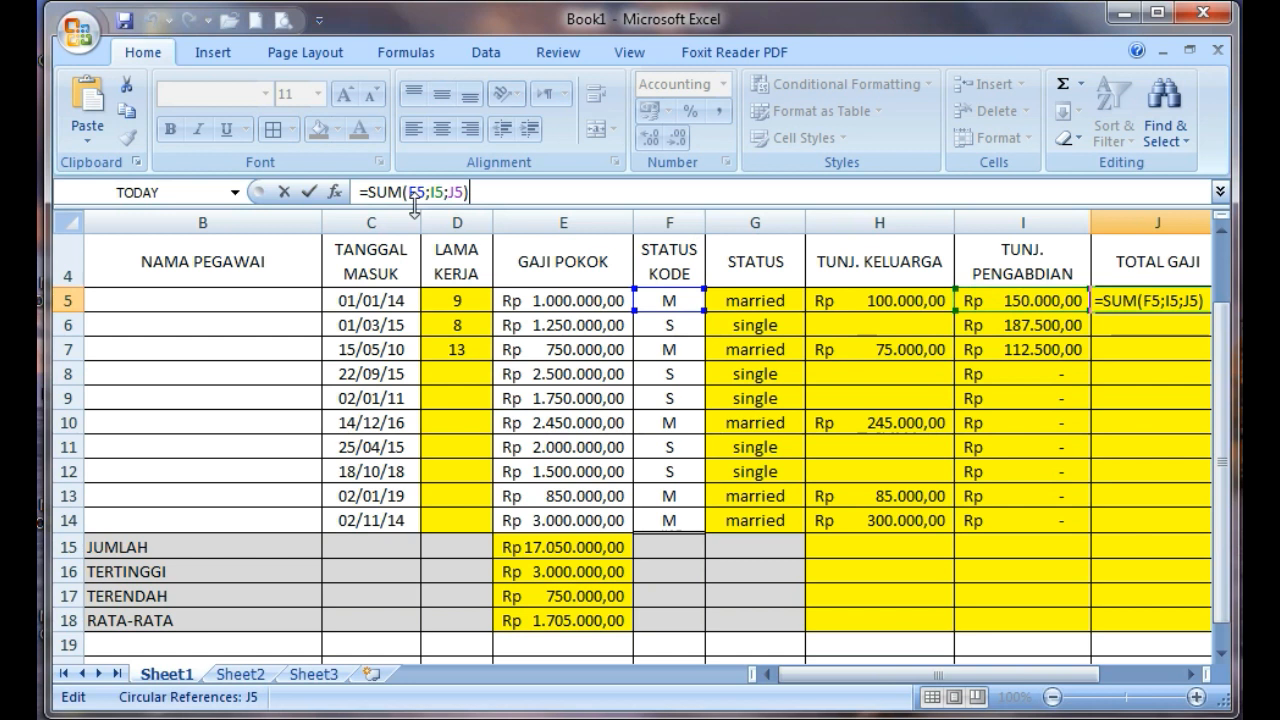
left_click(420, 196)
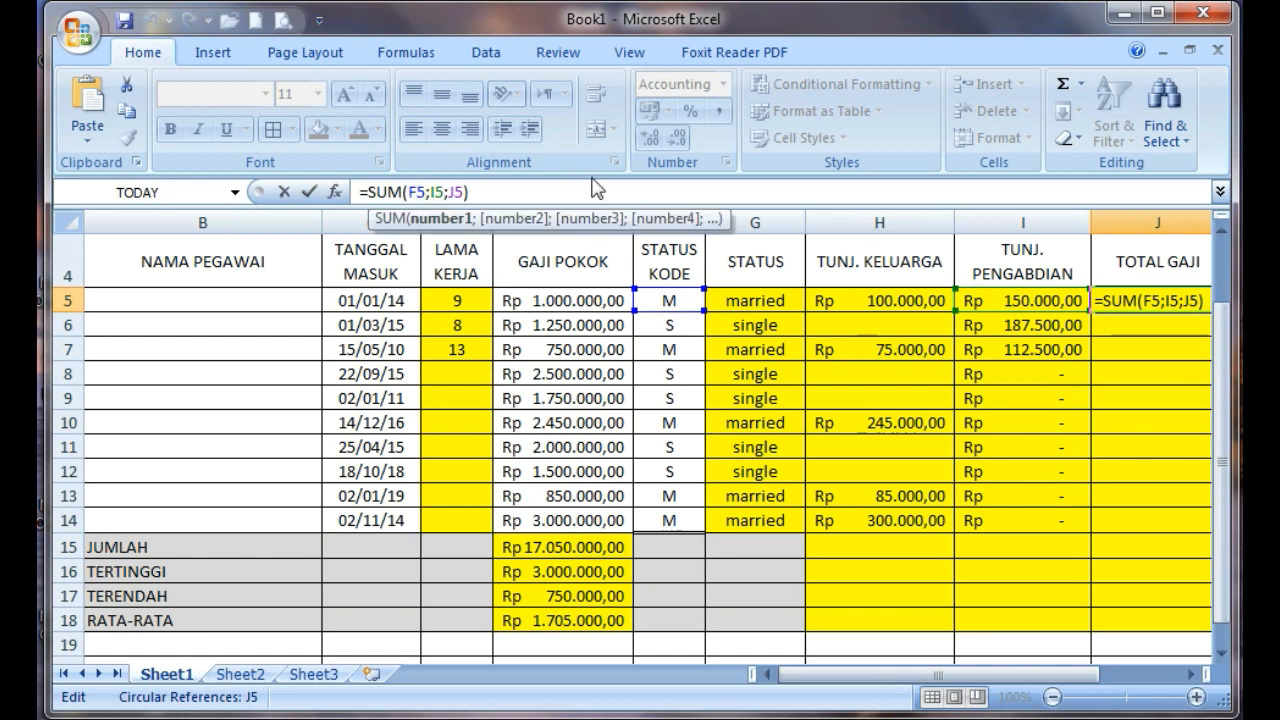
key("BackSpace")
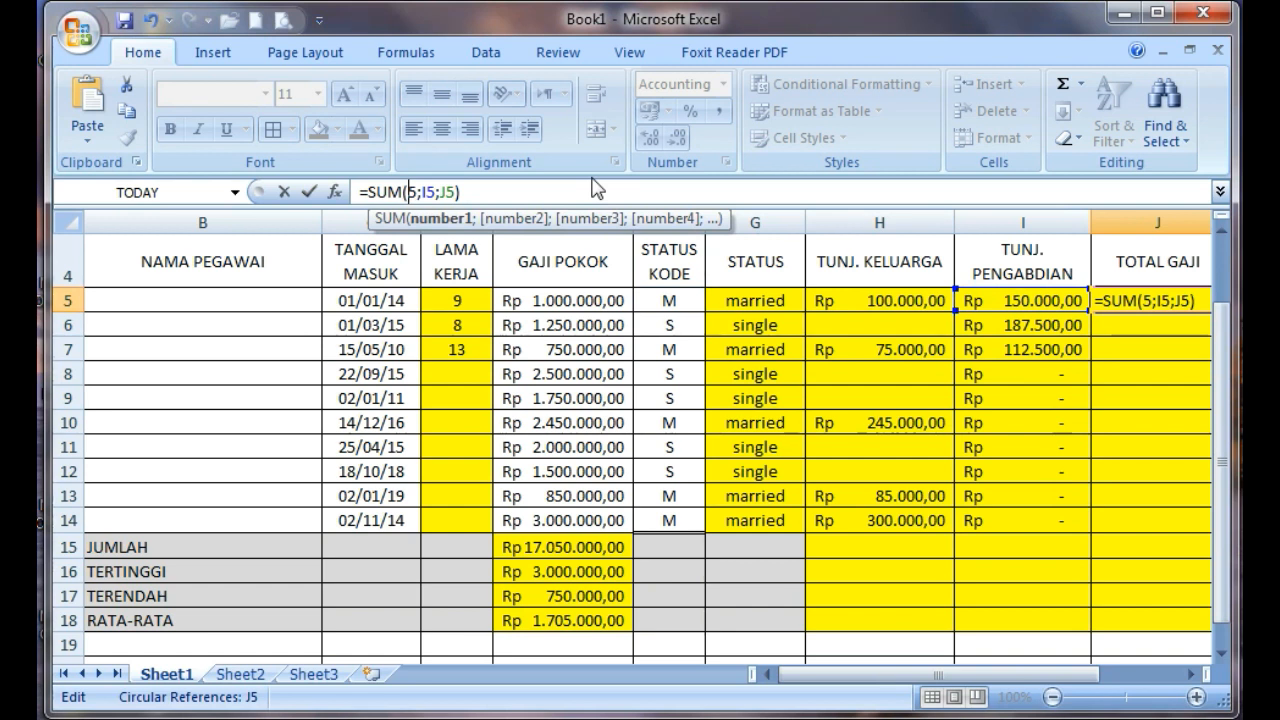
type("E")
left_click(505, 186)
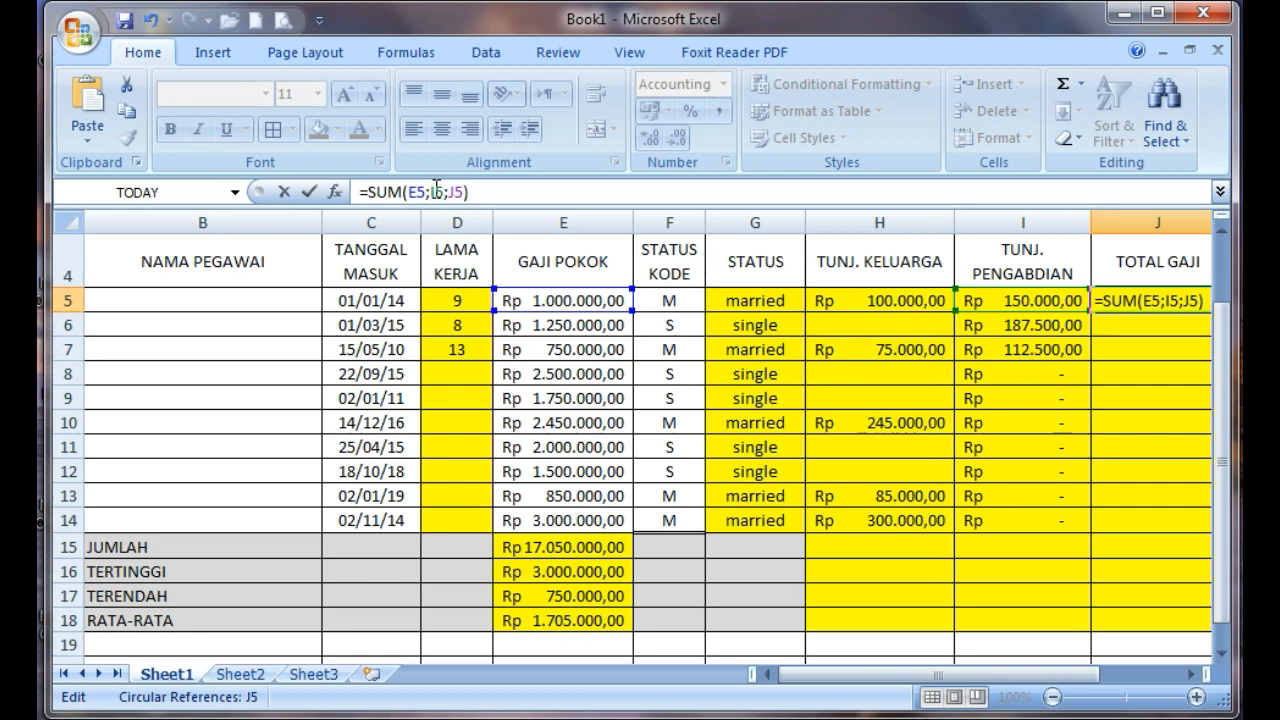
Change the second and third references in the J5 formula to H5 and I5, giving =SUM(E5;H5;I5), and commit it
left_click(436, 190)
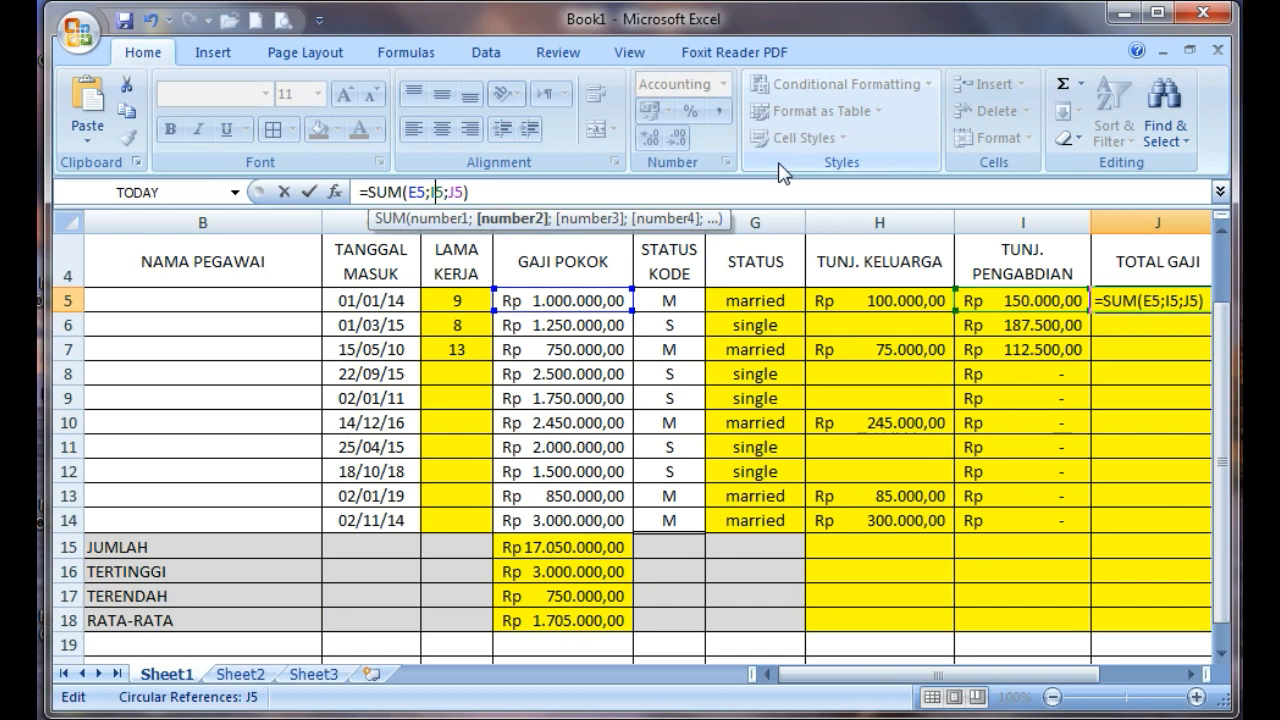
key("BackSpace")
type("H")
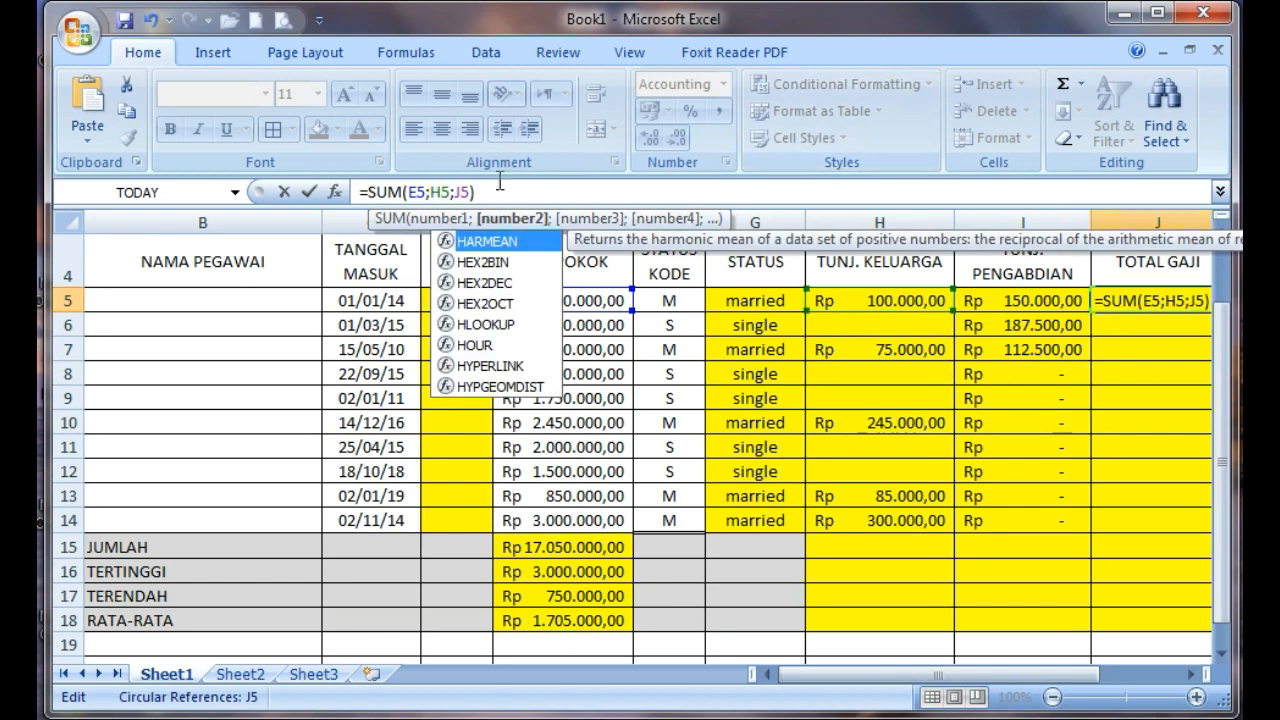
left_click(466, 192)
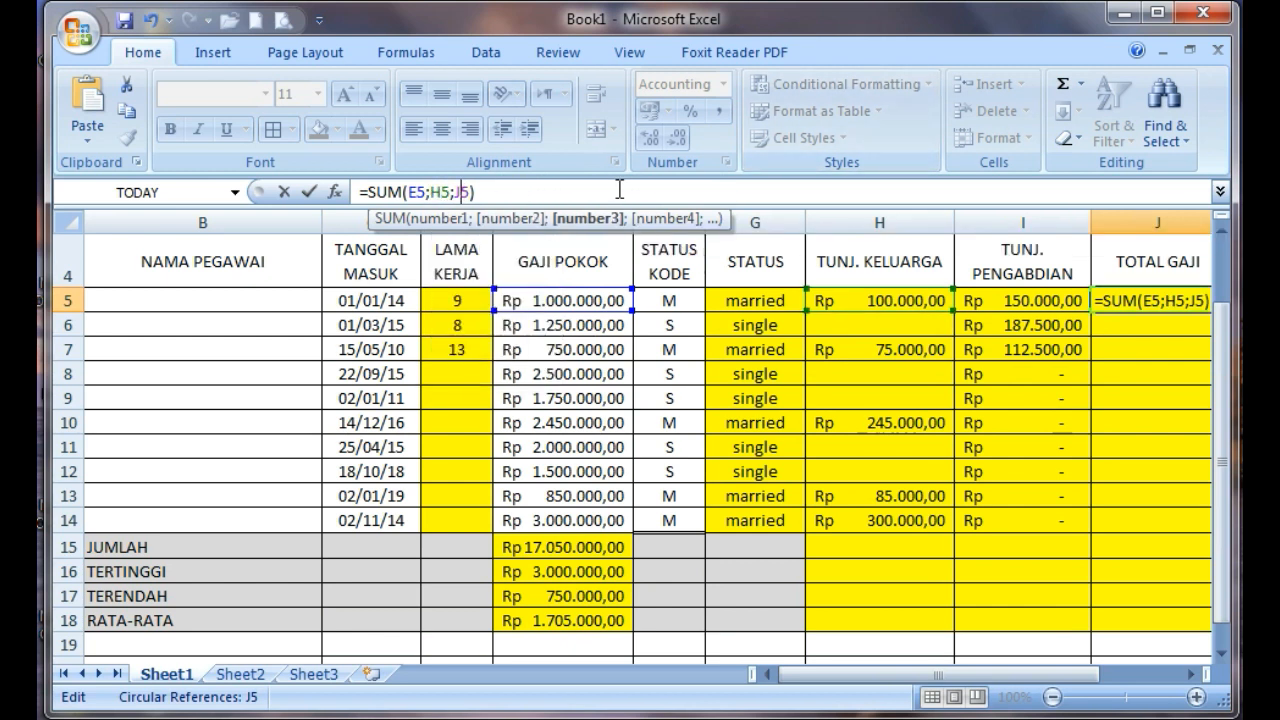
key("BackSpace")
type("I")
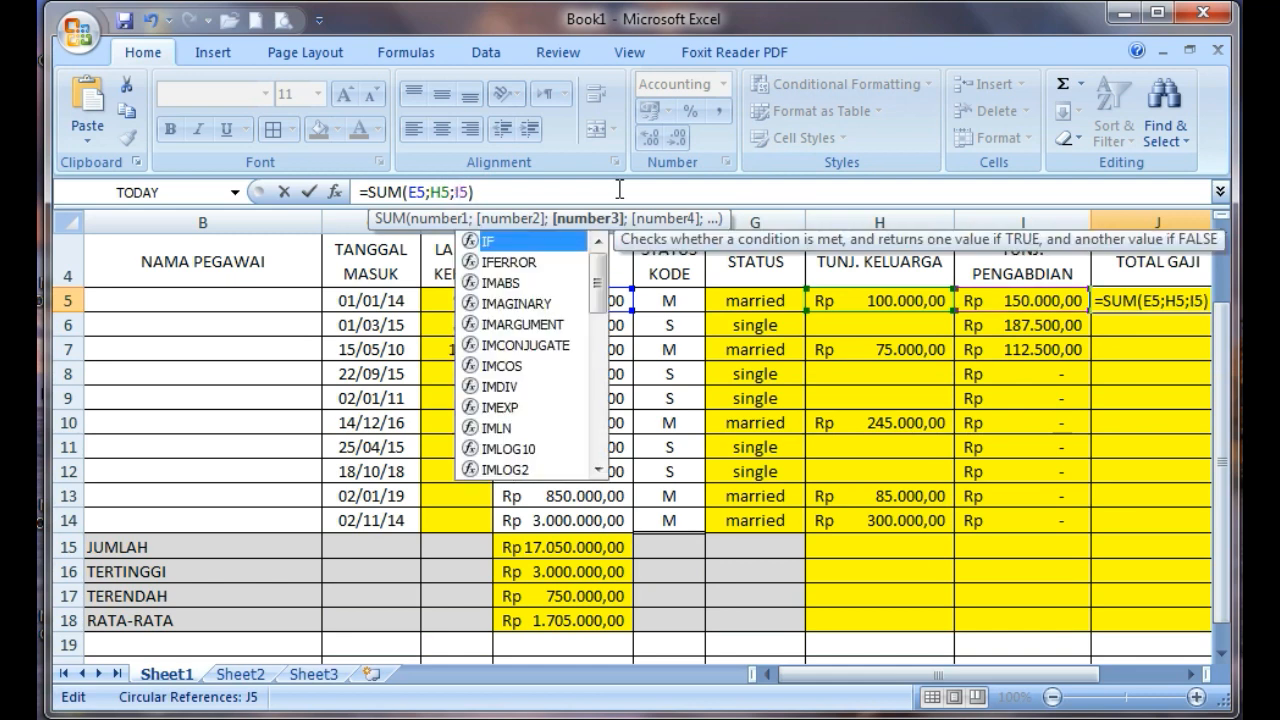
key("Right")
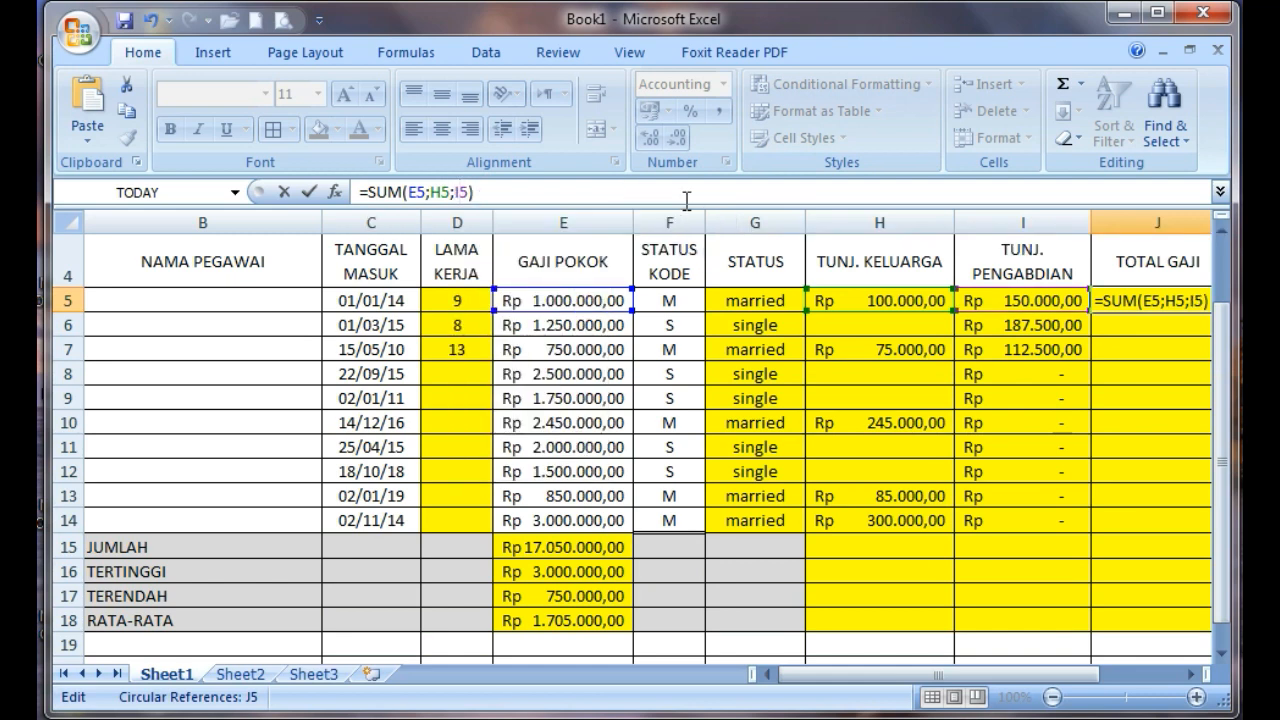
key("Return")
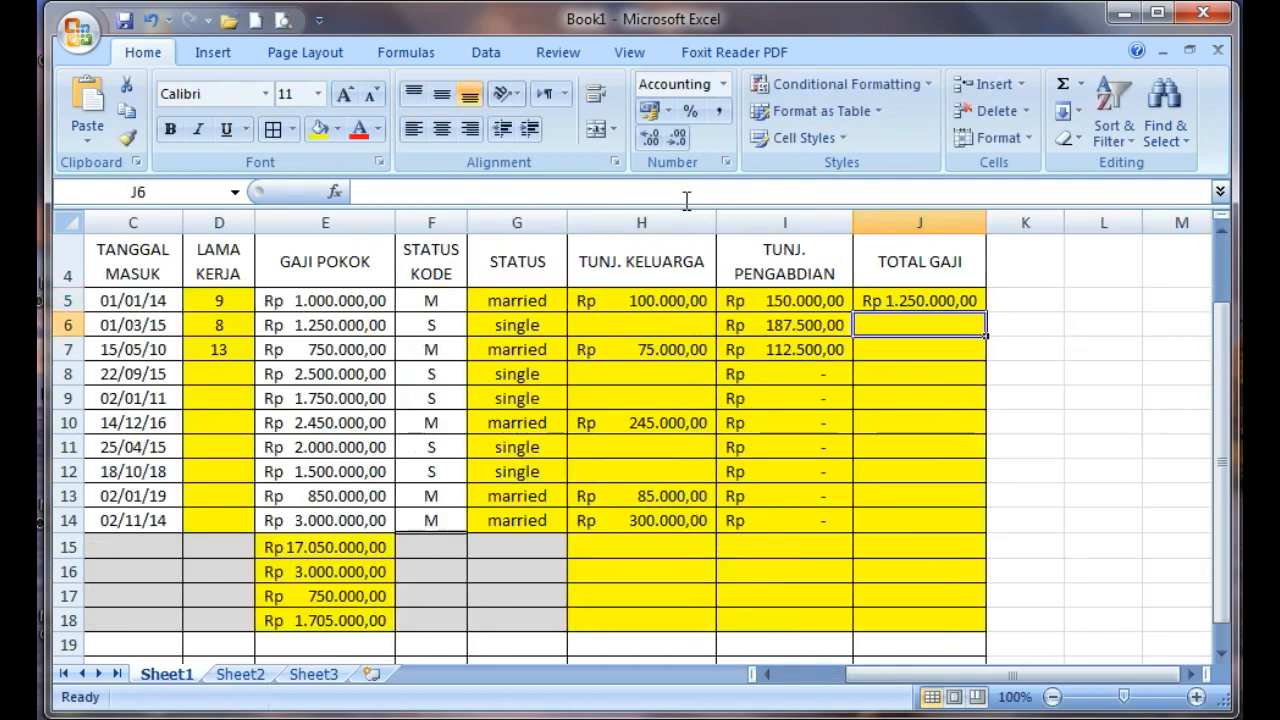
Fill the TOTAL GAJI formula from J5 down through J14
left_click(921, 297)
left_click_drag(980, 313, 986, 512)
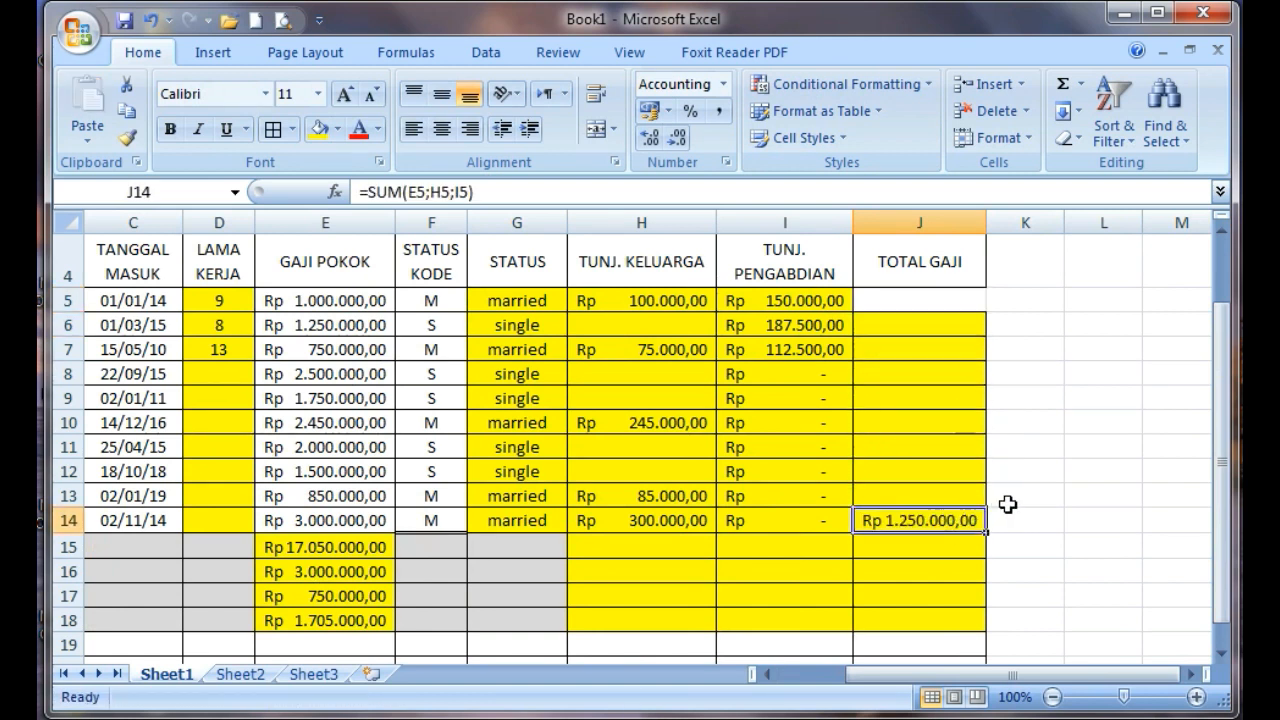
key("ctrl+z")
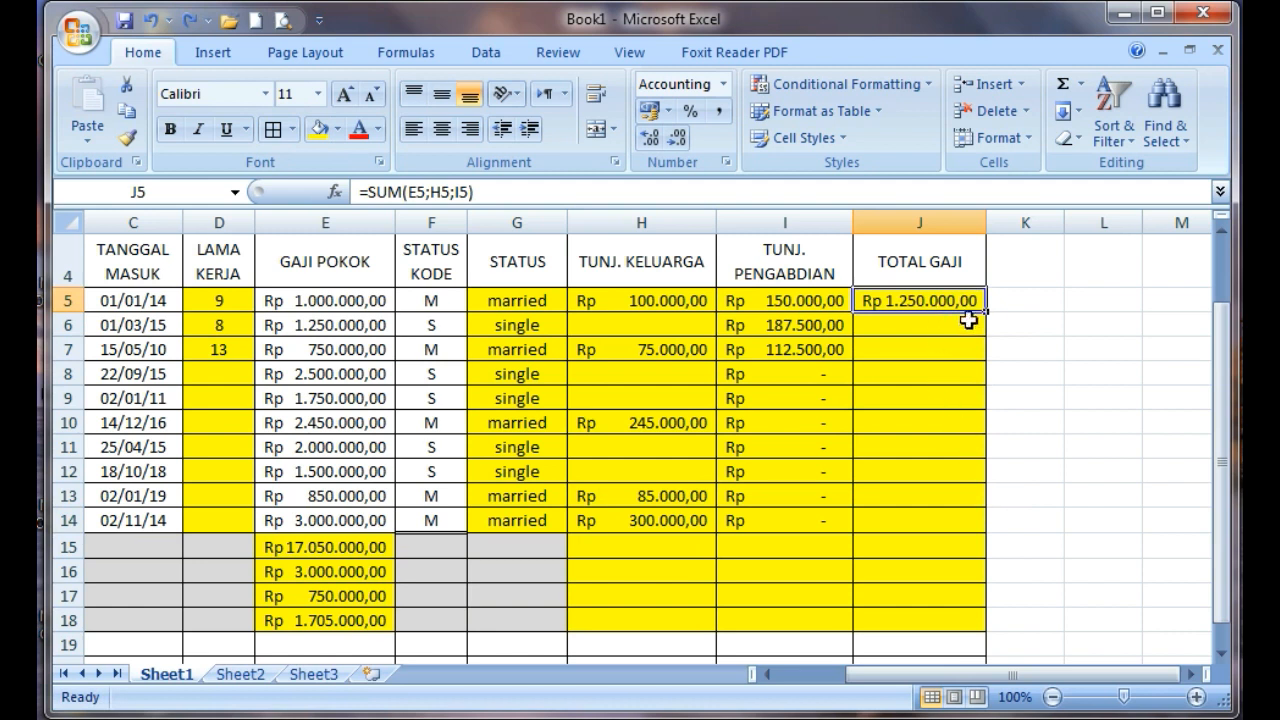
left_click_drag(986, 312, 977, 530)
Copy the GAJI POKOK summary formulas in E15:E18 and paste them into the TUNJ. KELUARGA summary rows starting at H15
left_click_drag(1012, 675, 937, 690)
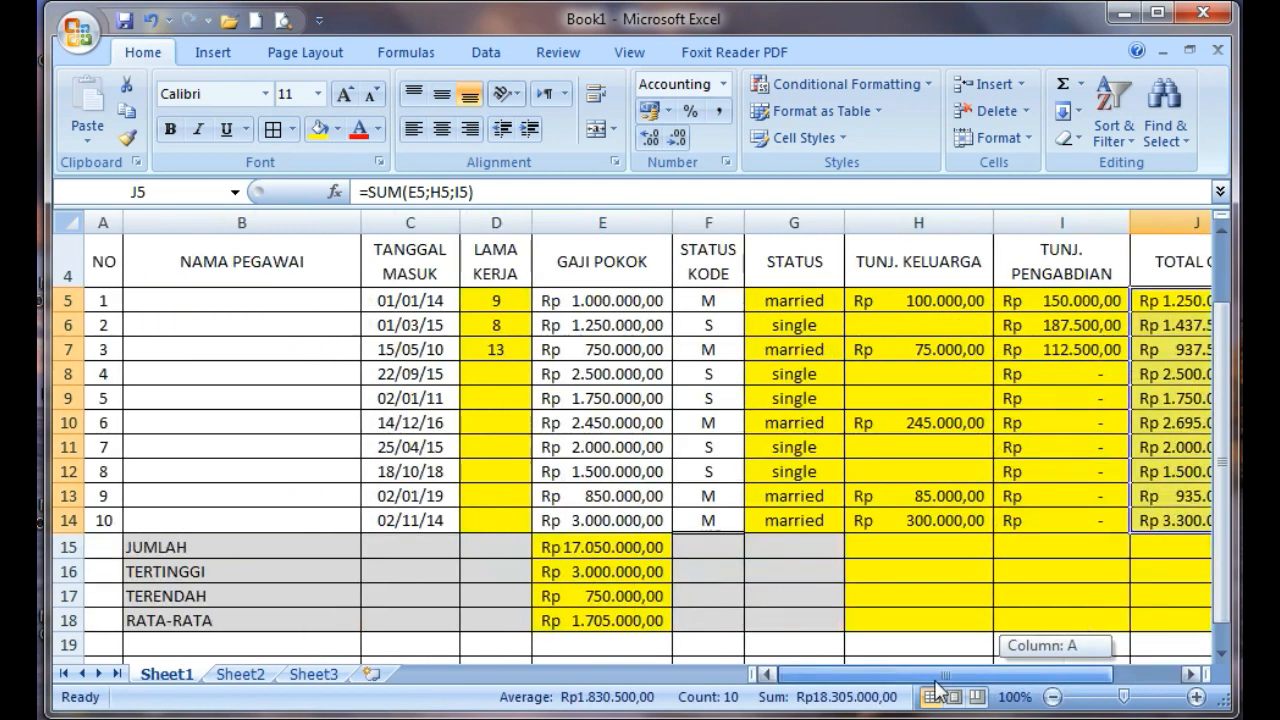
left_click(941, 550)
left_click(608, 553)
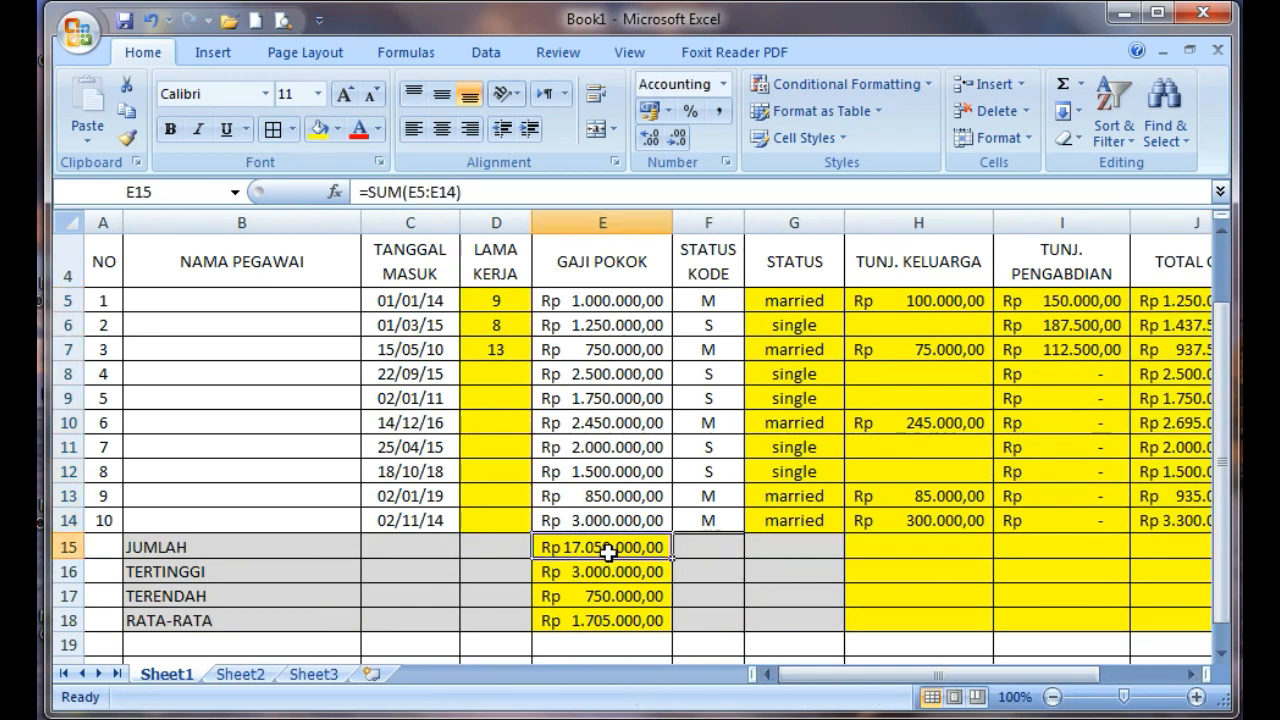
right_click(610, 555)
left_click(550, 545)
left_click_drag(573, 546, 589, 625)
right_click(590, 620)
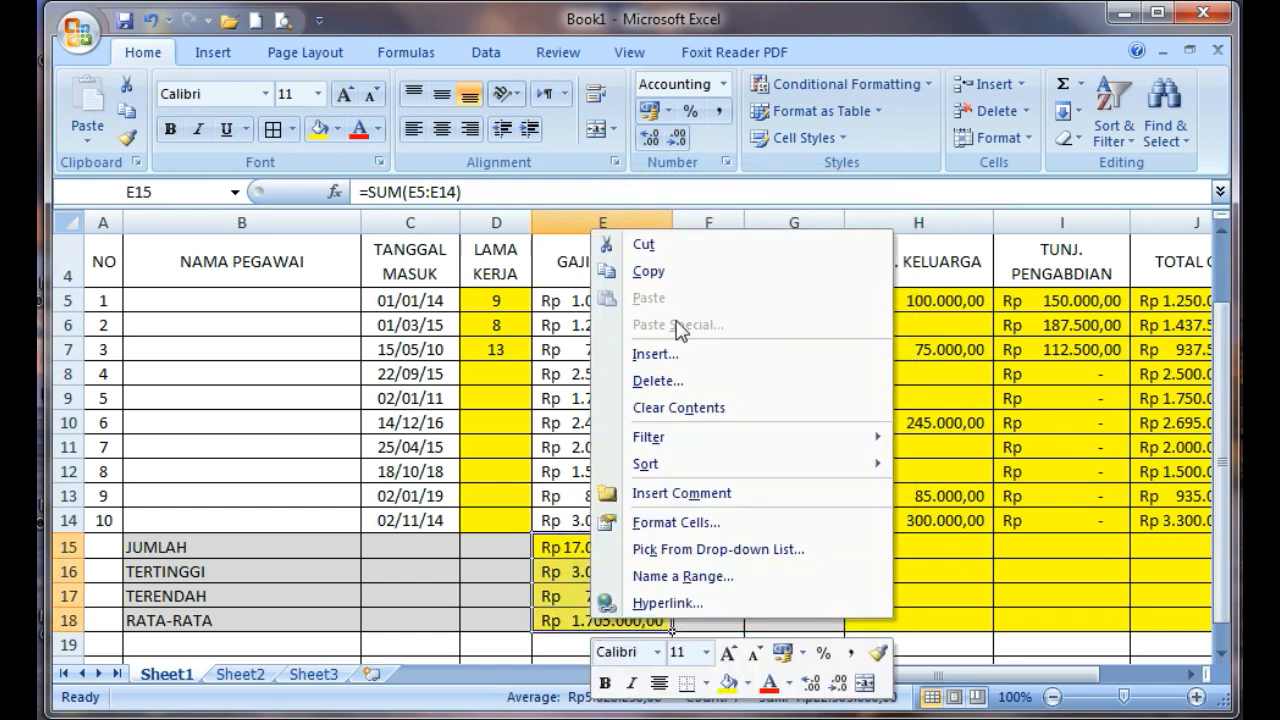
left_click(665, 282)
left_click(905, 551)
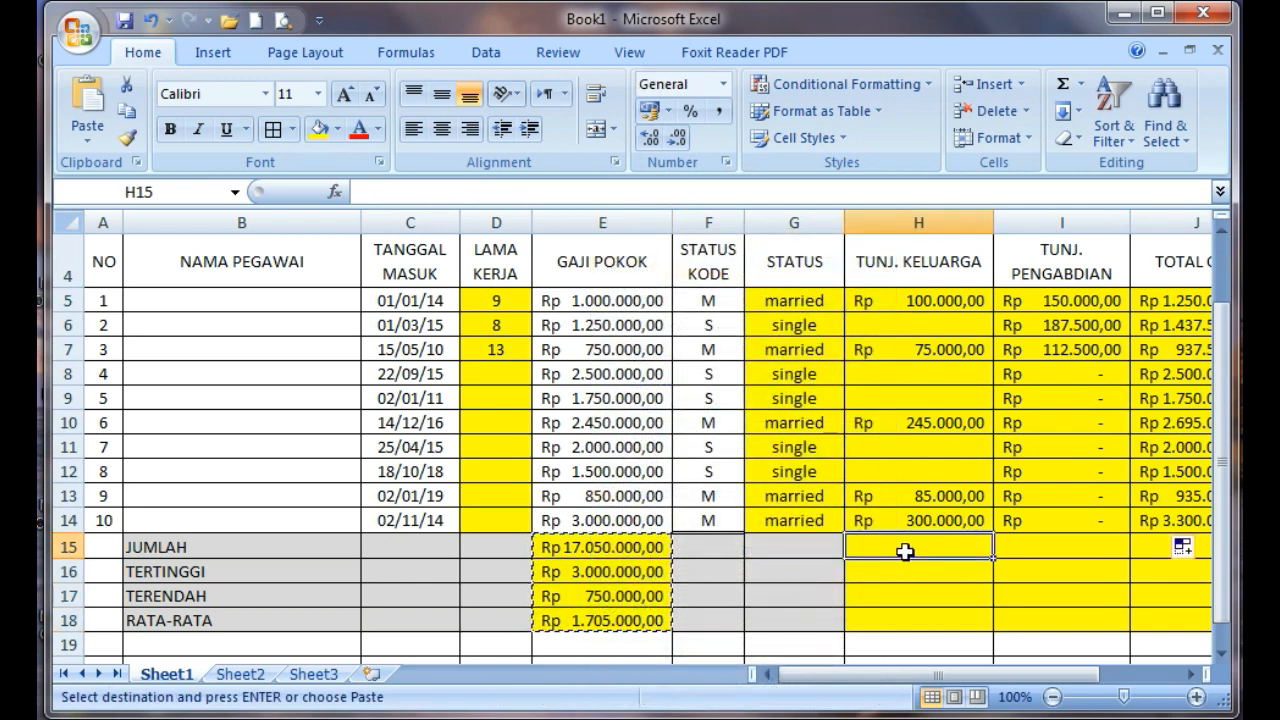
right_click(905, 551)
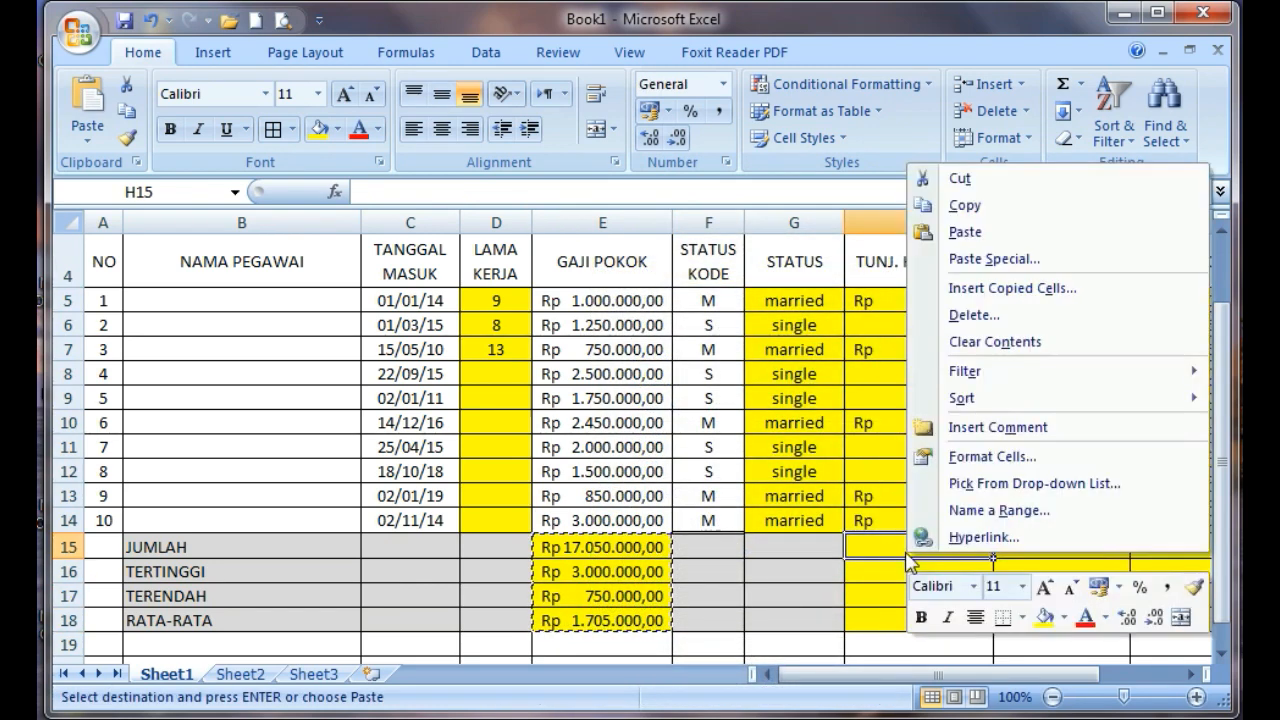
left_click(989, 233)
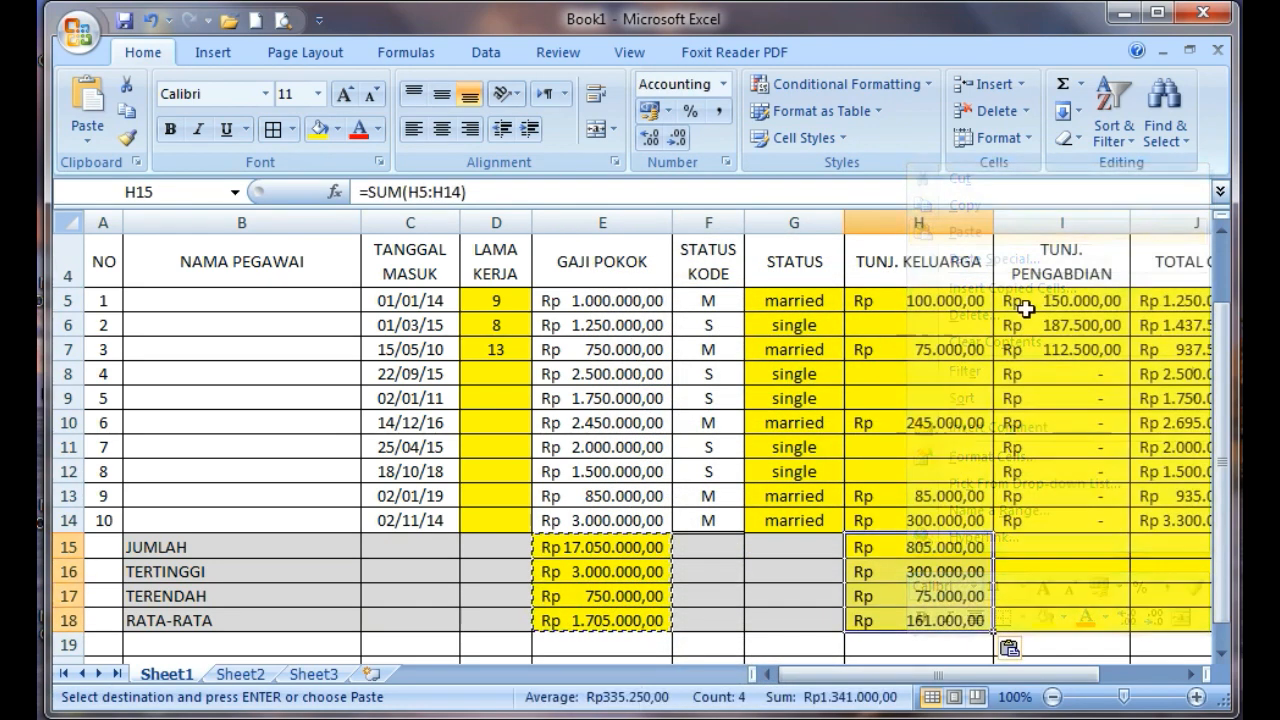
Paste the copied summary formulas into the TUNJ. PENGABDIAN column starting at I15
left_click(1189, 675)
left_click(1189, 675)
left_click(1189, 675)
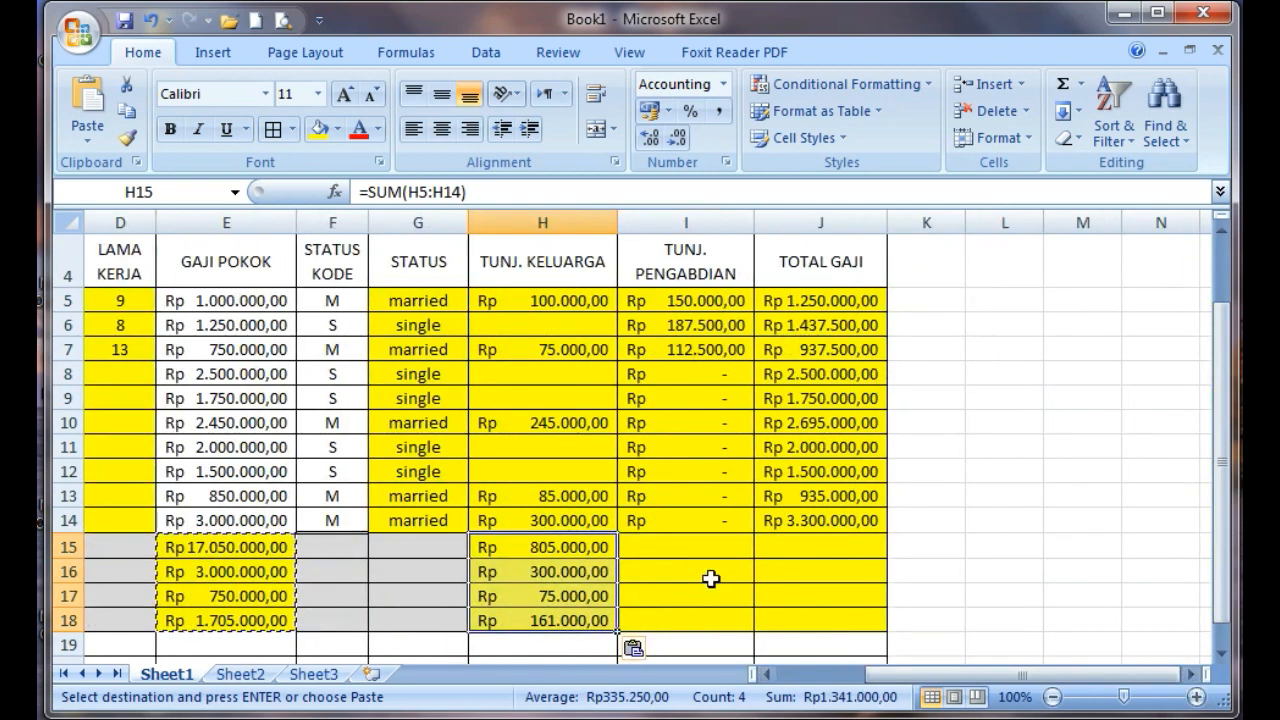
left_click(672, 547)
right_click(672, 547)
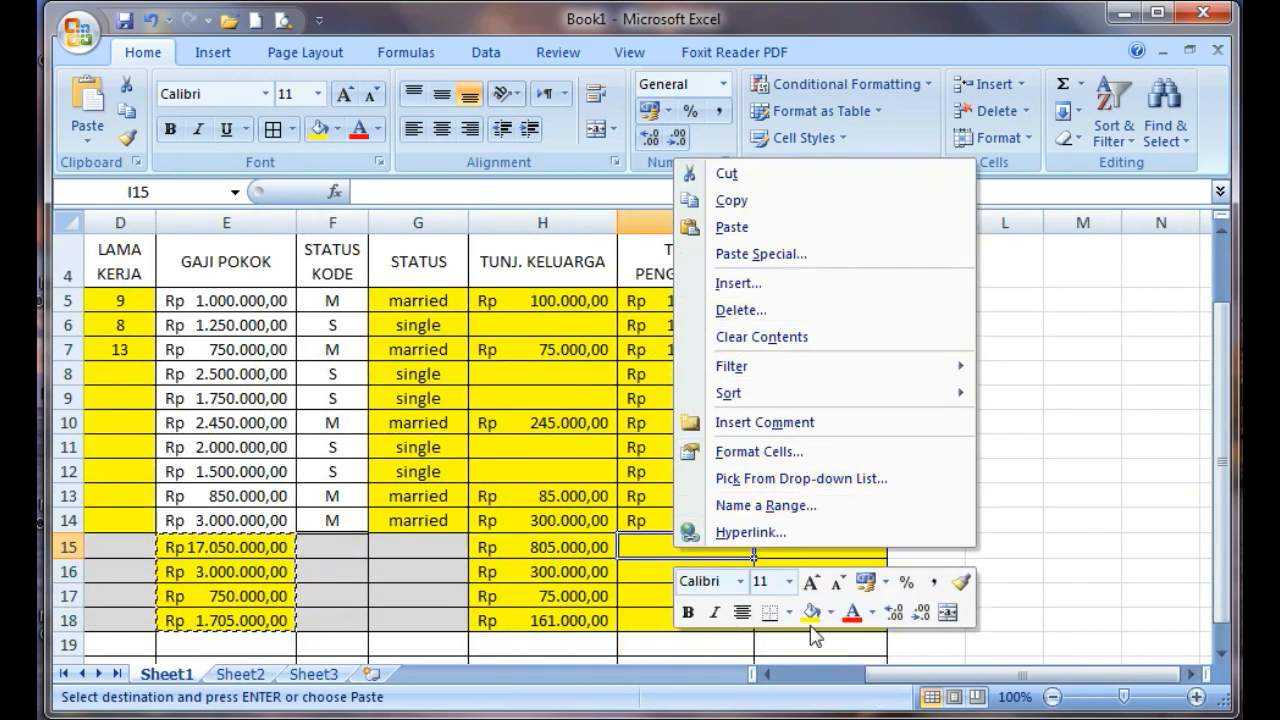
left_click_drag(926, 678, 880, 683)
right_click(998, 540)
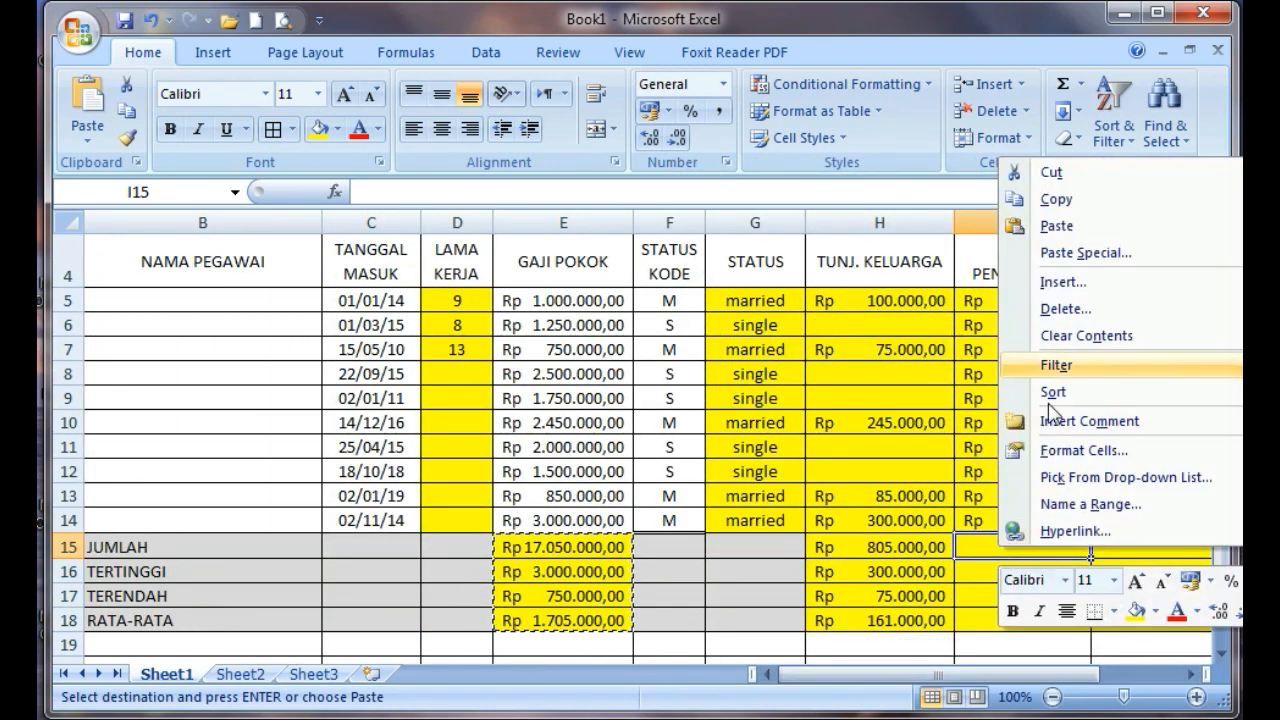
left_click(1068, 232)
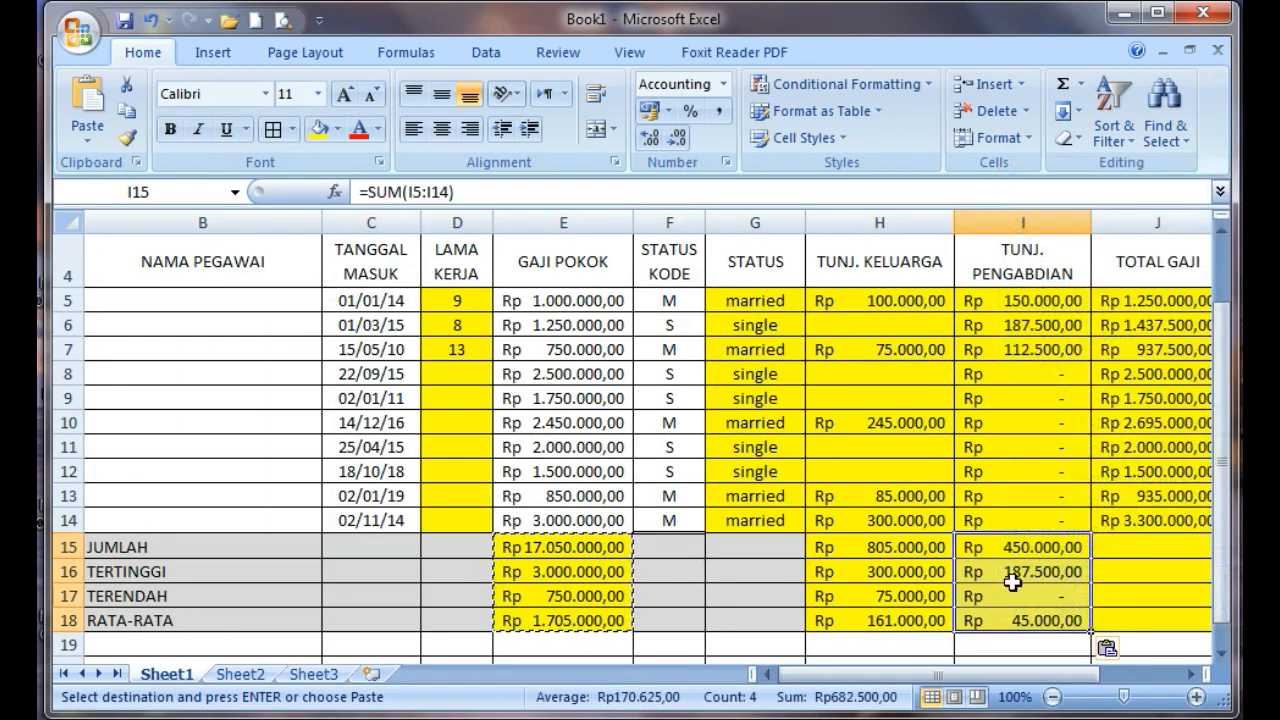
left_click(1150, 553)
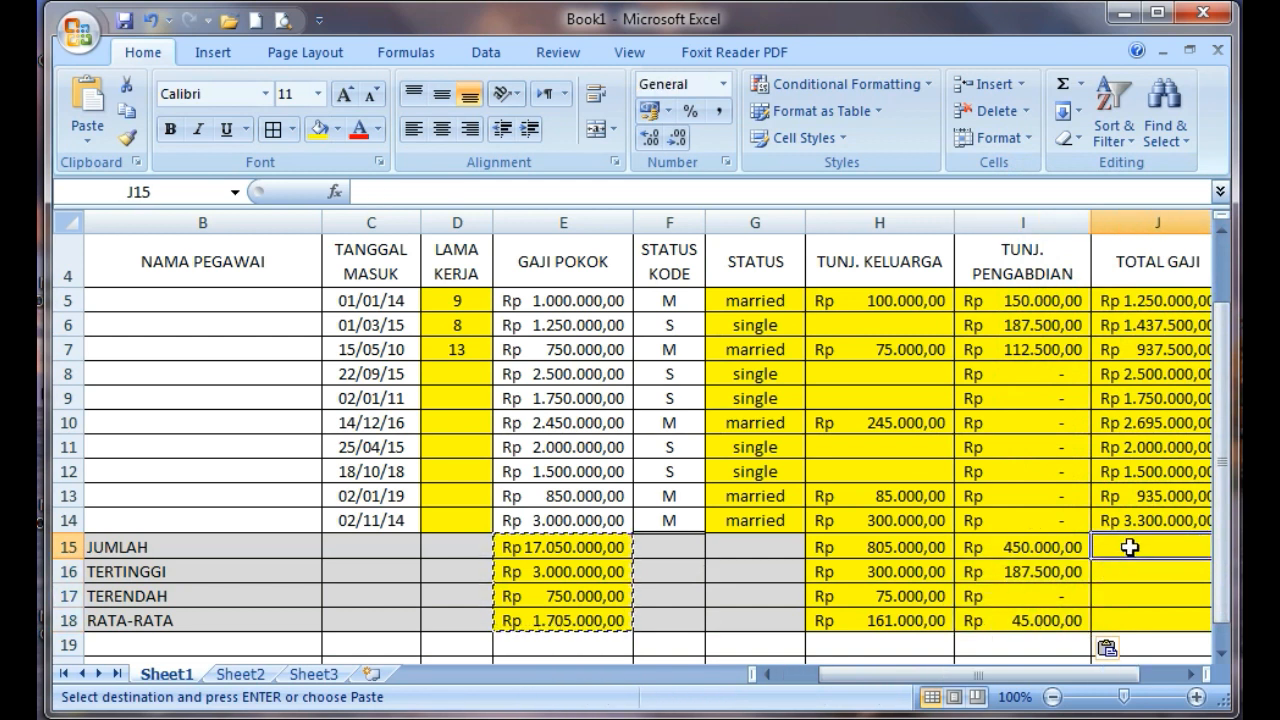
right_click(1130, 545)
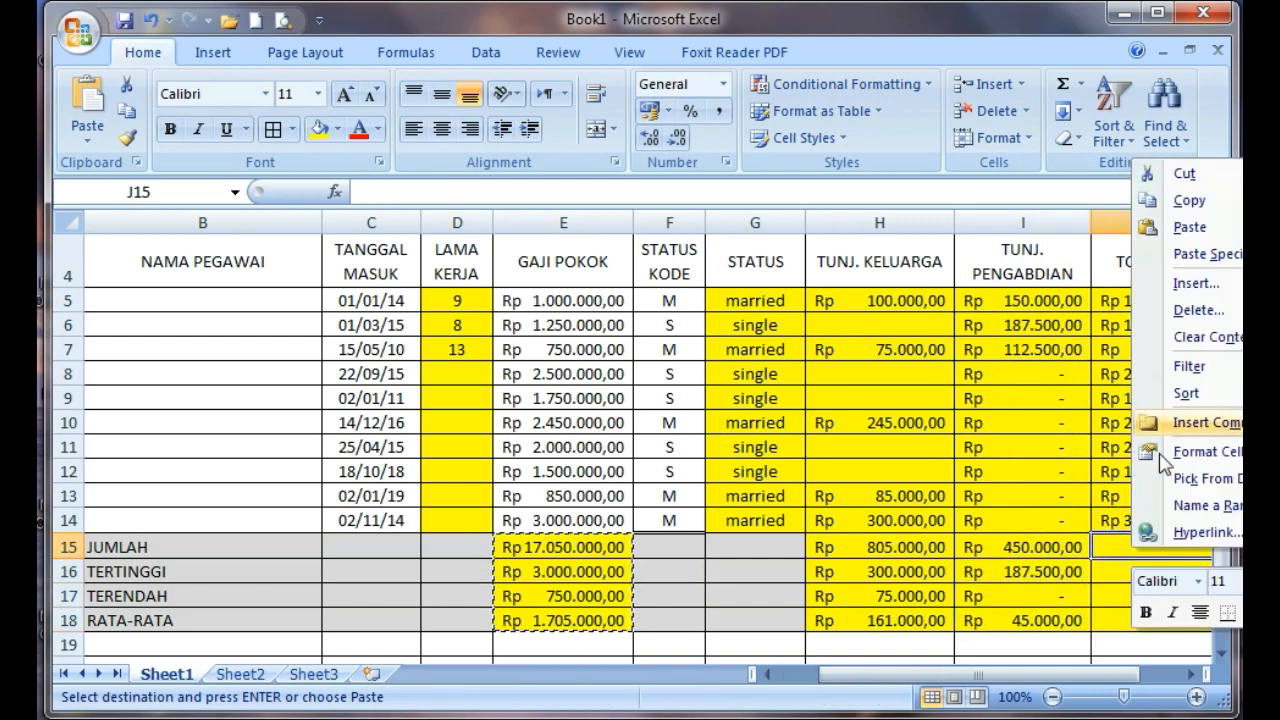
left_click(1212, 232)
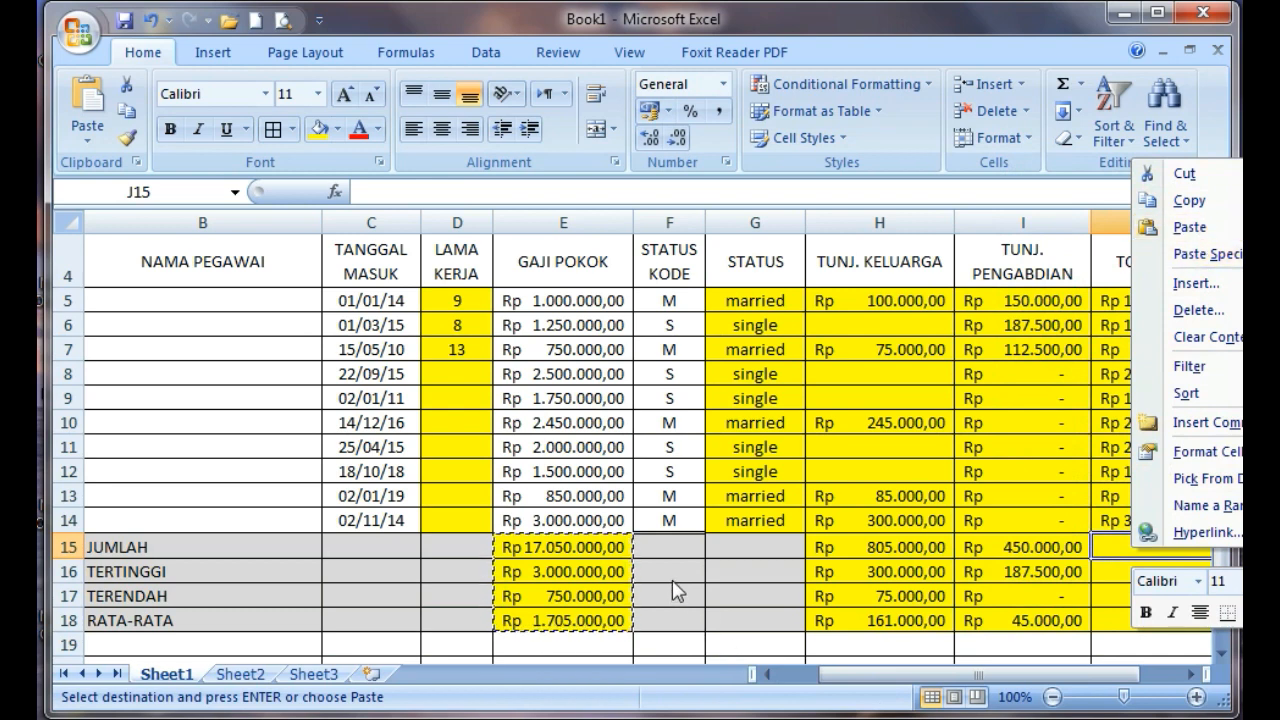
left_click(600, 555)
key("Escape")
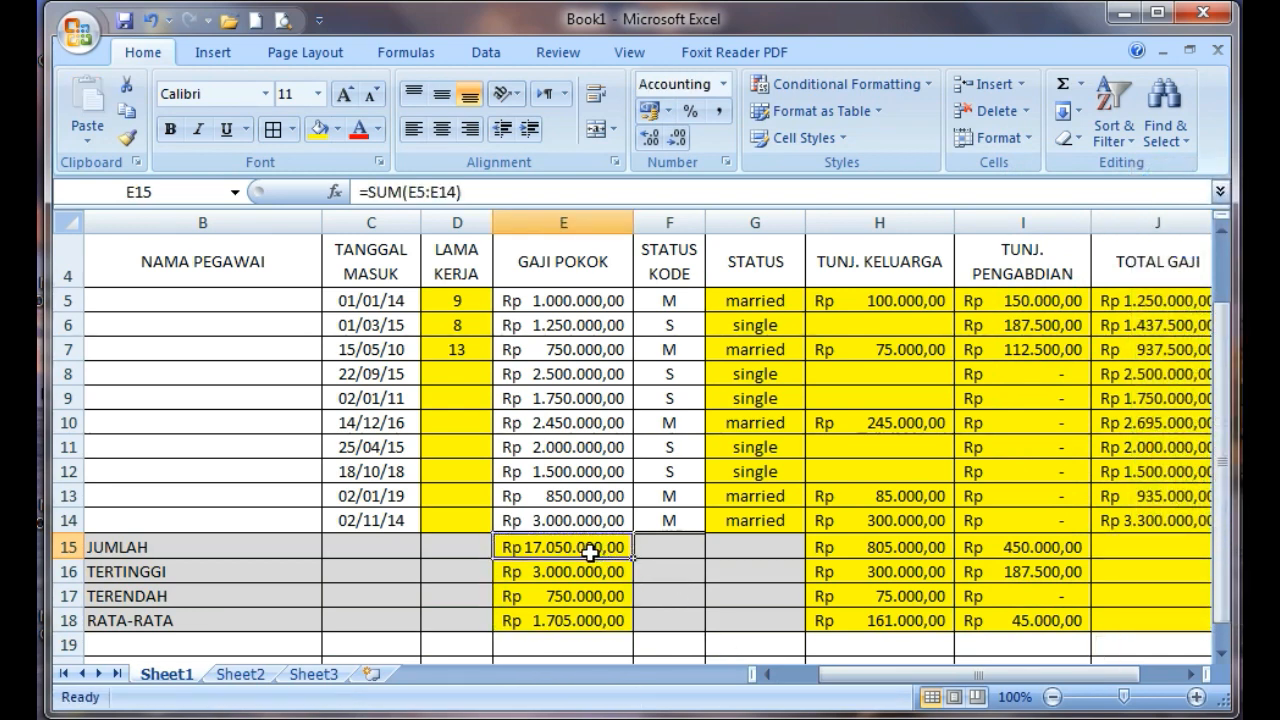
Copy the summary formulas in E15:E18 again and paste them into the TOTAL GAJI column starting at J15
left_click_drag(581, 552, 586, 617)
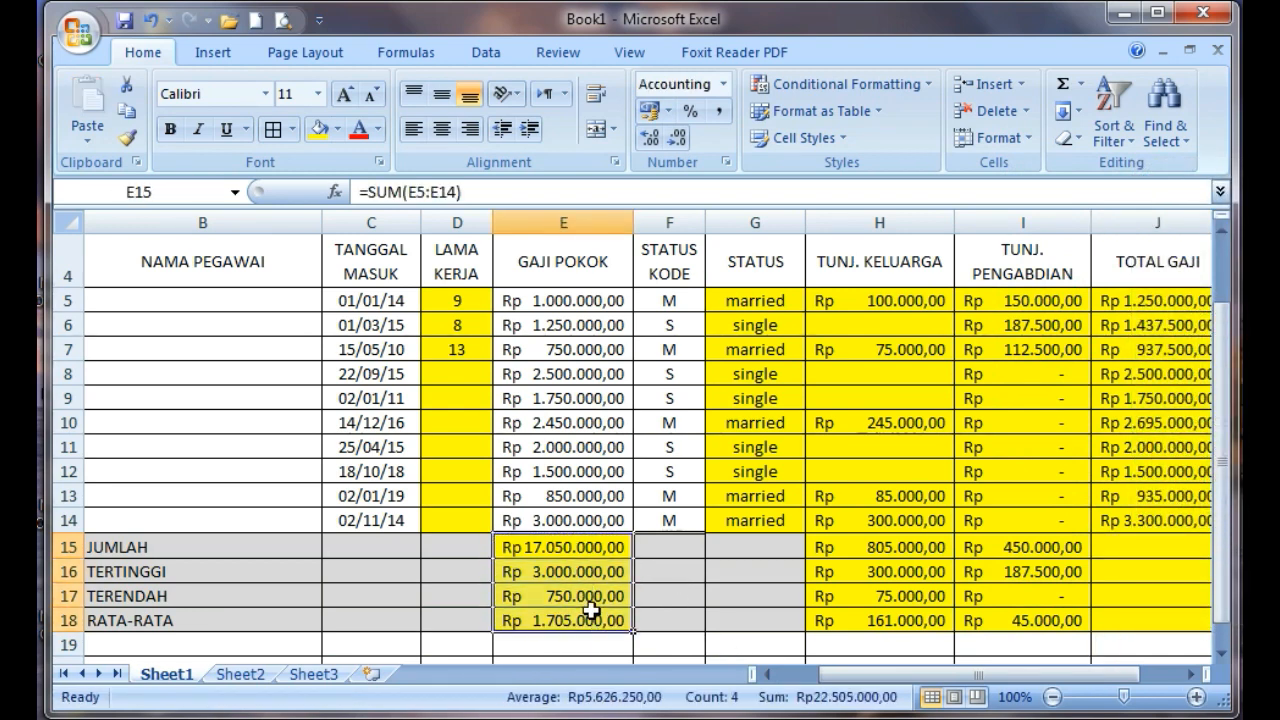
right_click(587, 612)
left_click(648, 264)
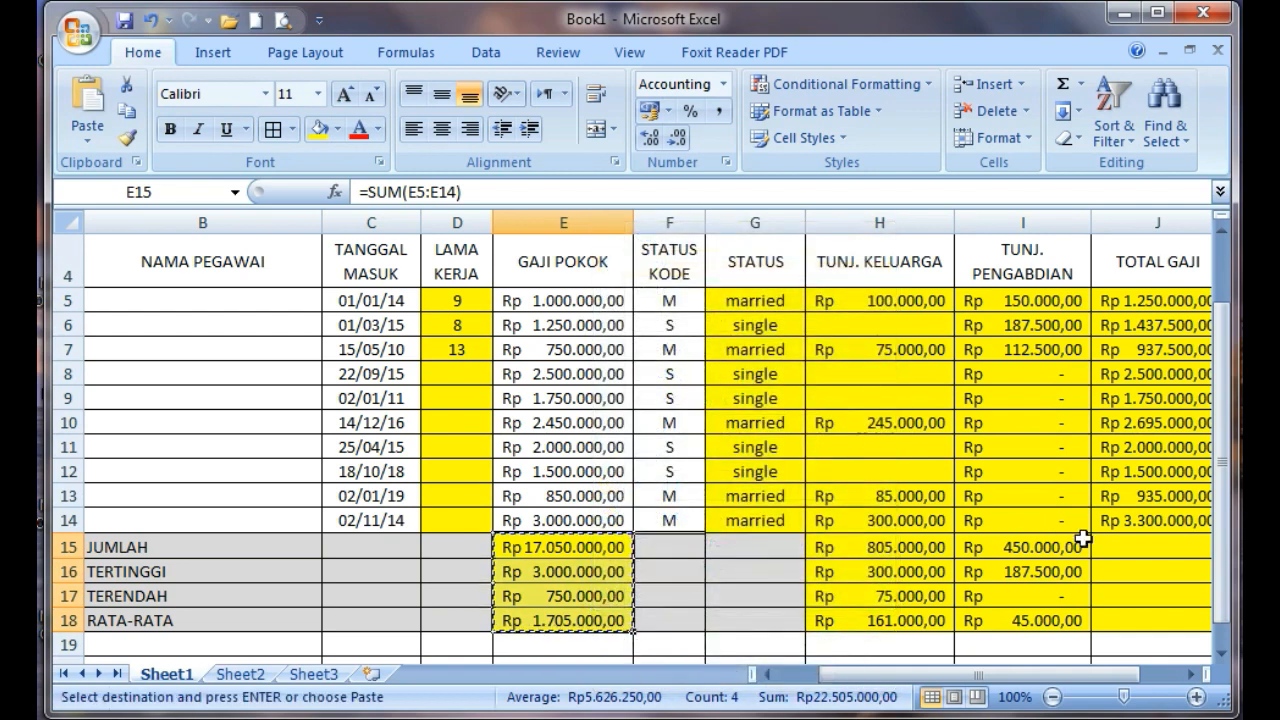
left_click(1114, 551)
right_click(1114, 551)
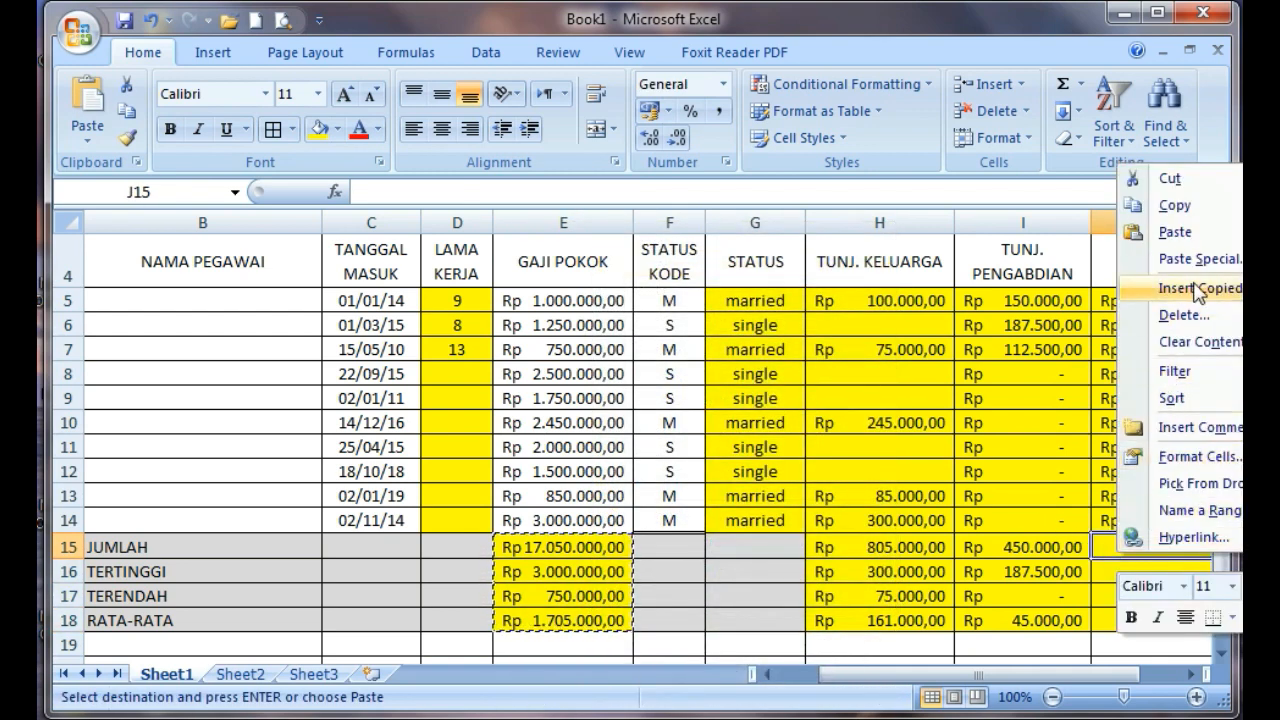
left_click(1175, 232)
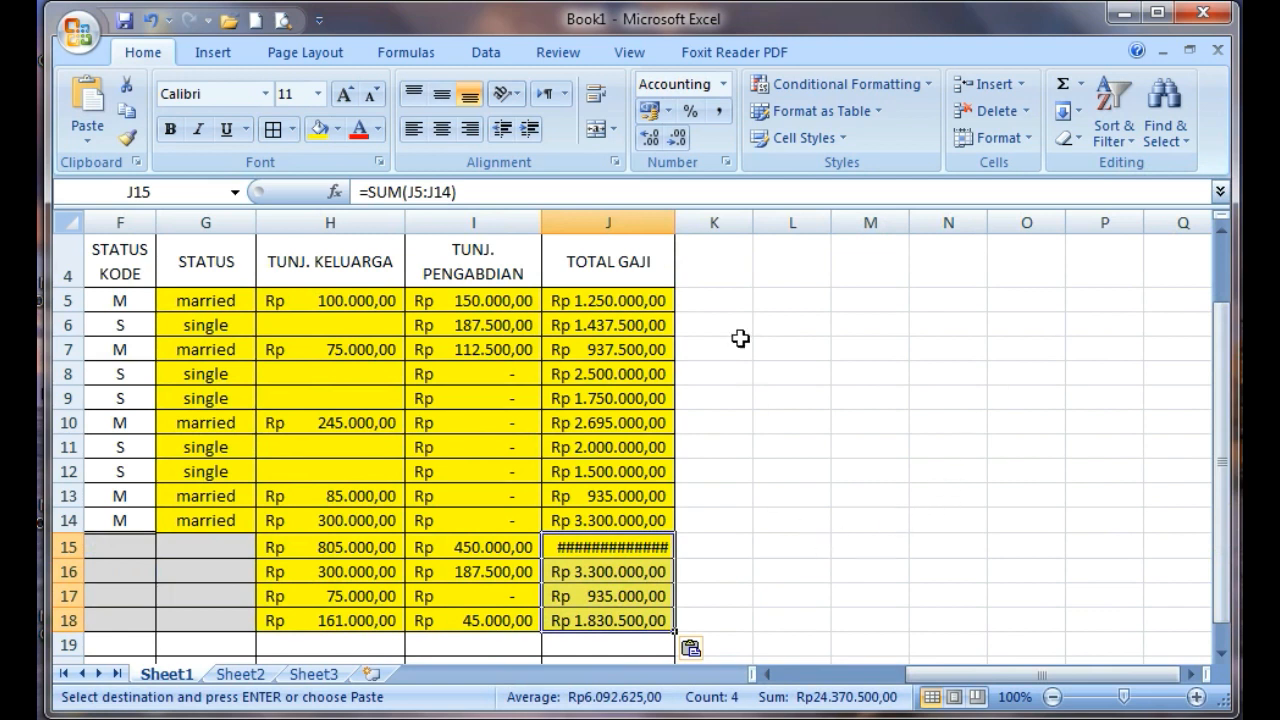
Narrow the TOTAL GAJI column J slightly
left_click_drag(679, 223, 672, 222)
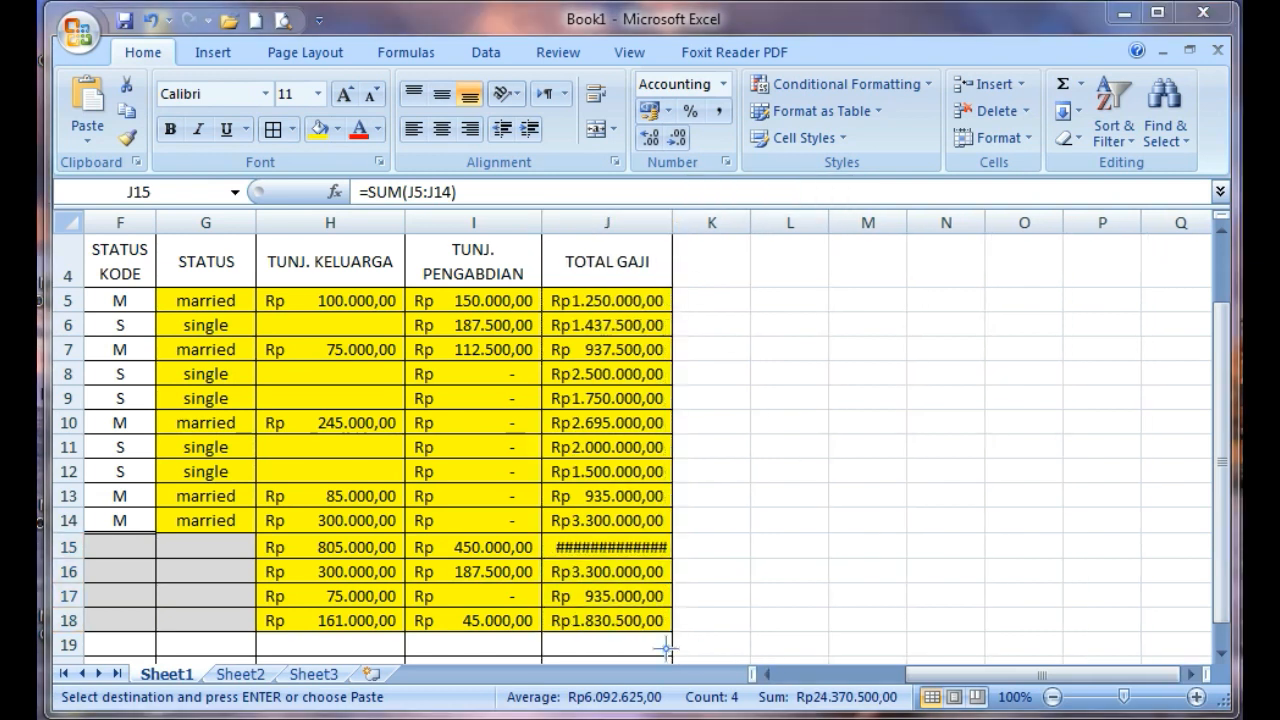
mouse_move(550, 532)
left_mouse_down()
mouse_move(677, 560)
mouse_move(697, 548)
left_mouse_up()
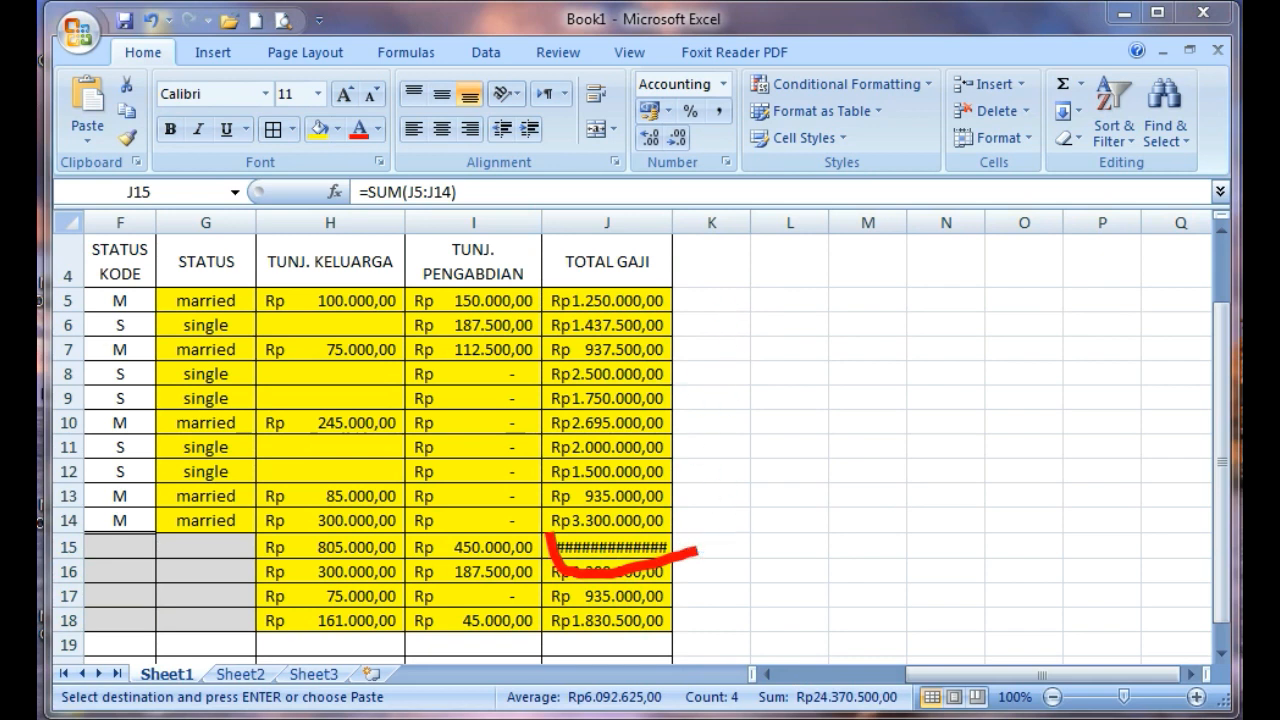
key("Escape")
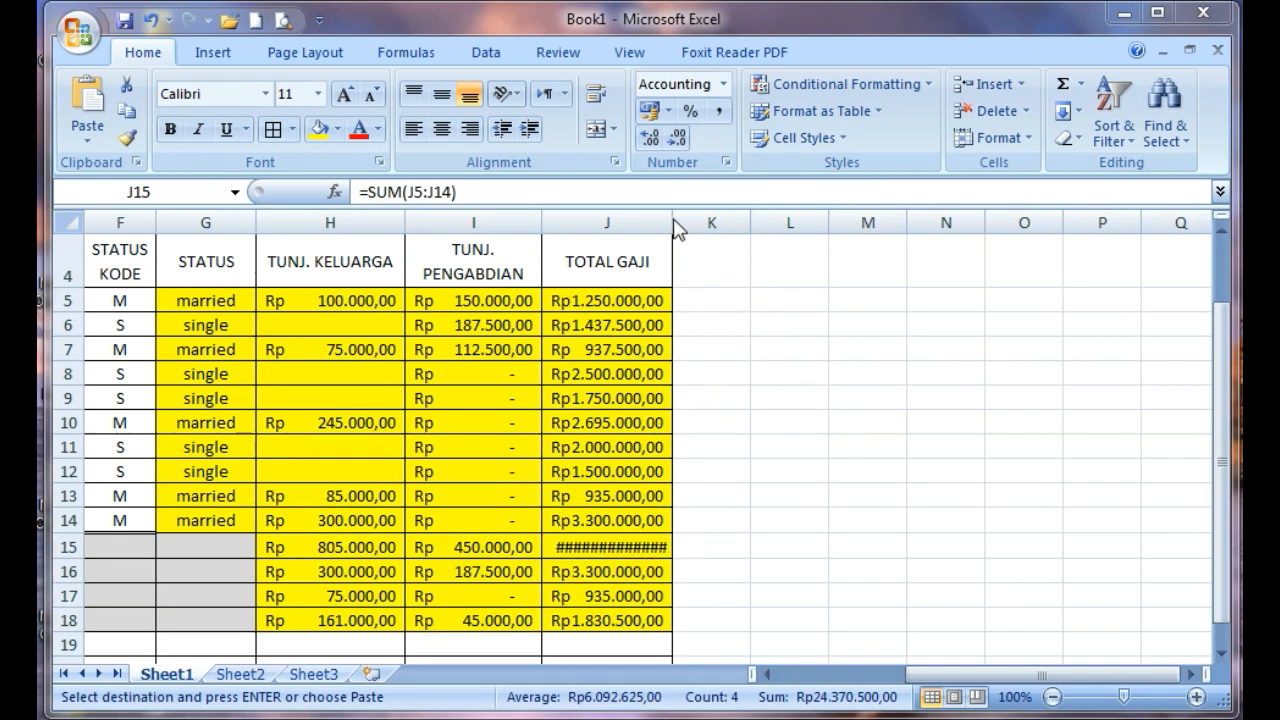
Widen the TOTAL GAJI column J so its summary amounts fit, and cancel the pending copy selection
left_click_drag(672, 218, 696, 218)
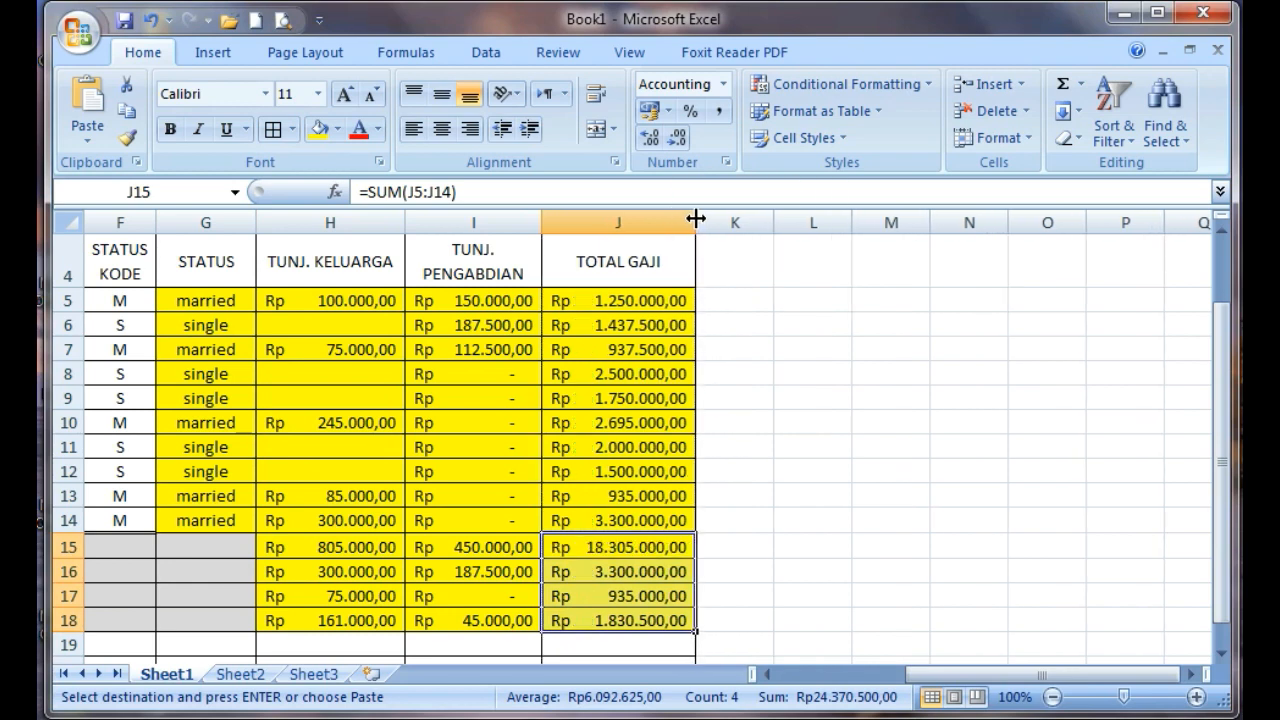
left_click_drag(985, 688, 843, 688)
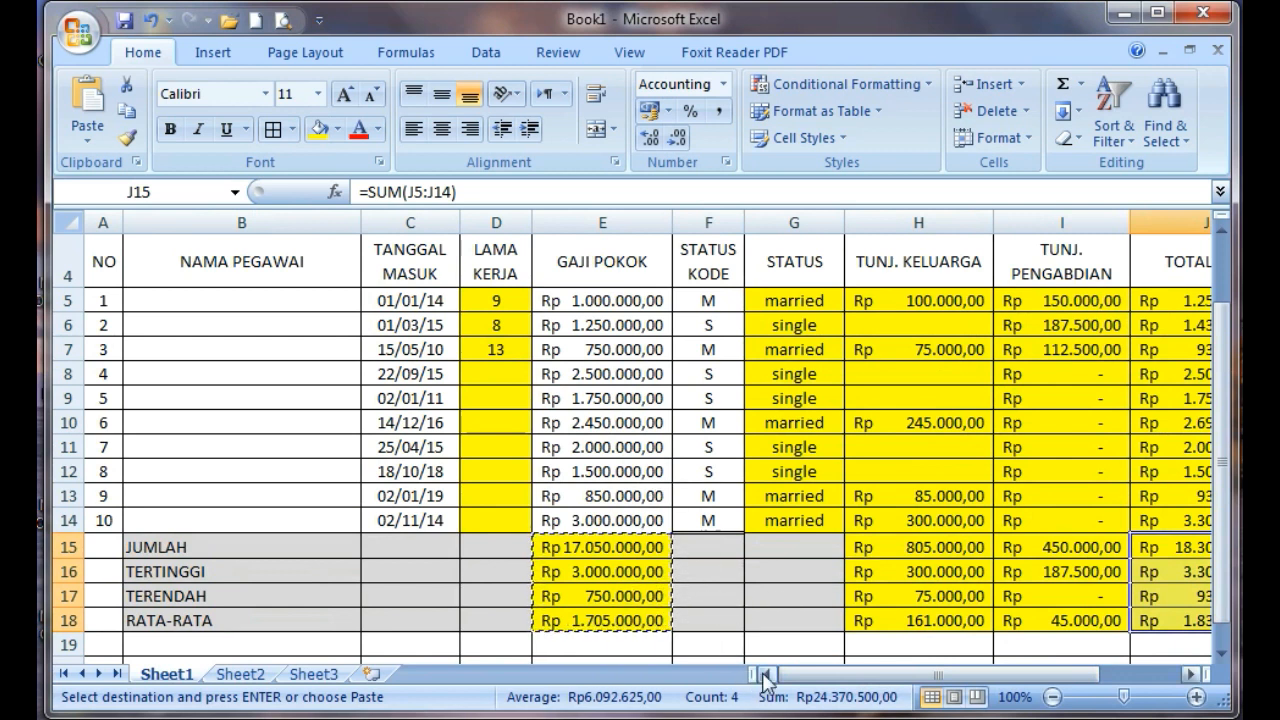
left_click(765, 615)
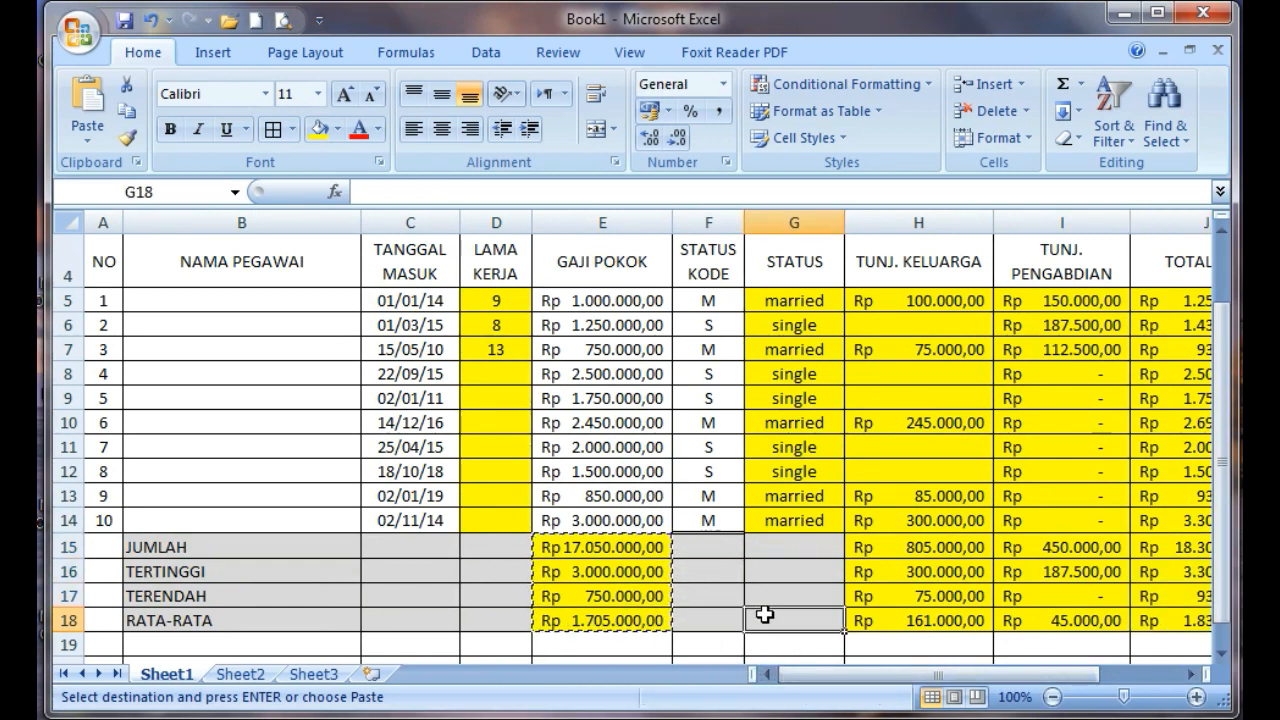
key("Escape")
left_click_drag(862, 680, 809, 676)
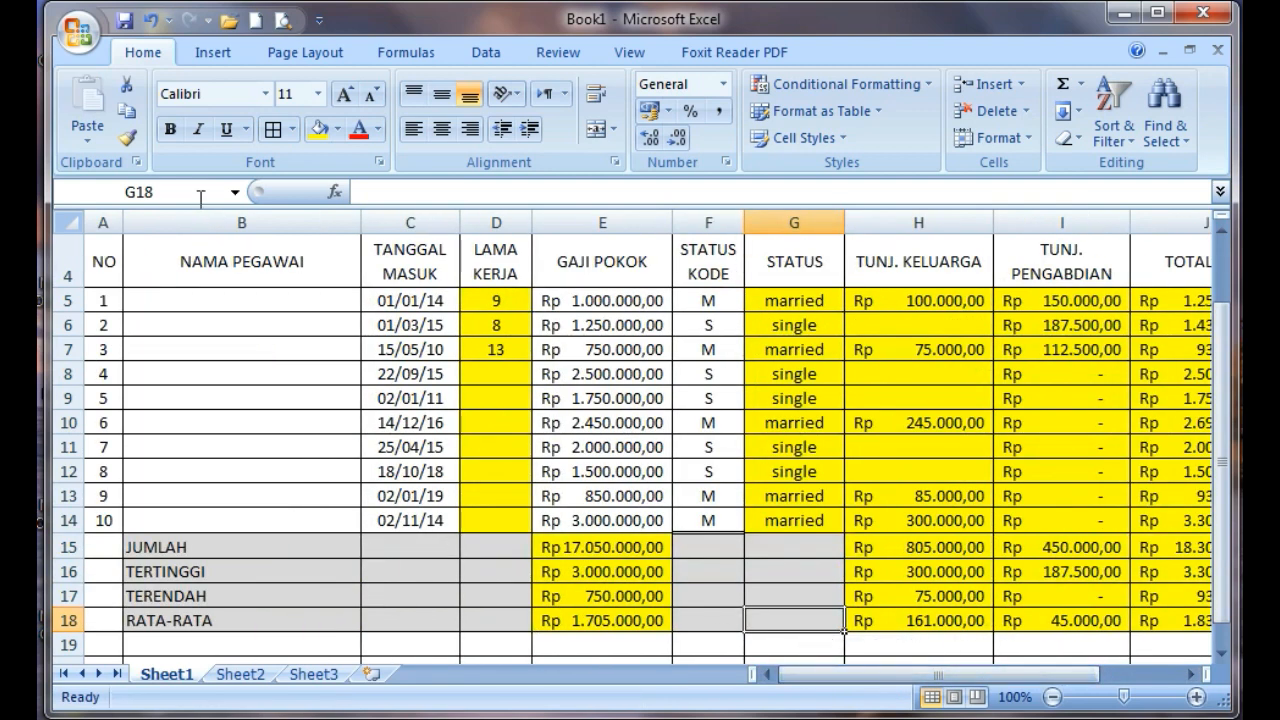
Fill LAMA KERJA for employees 4 to 7 (D8:D11) with 8, 12, 7 and 5
left_click(242, 301)
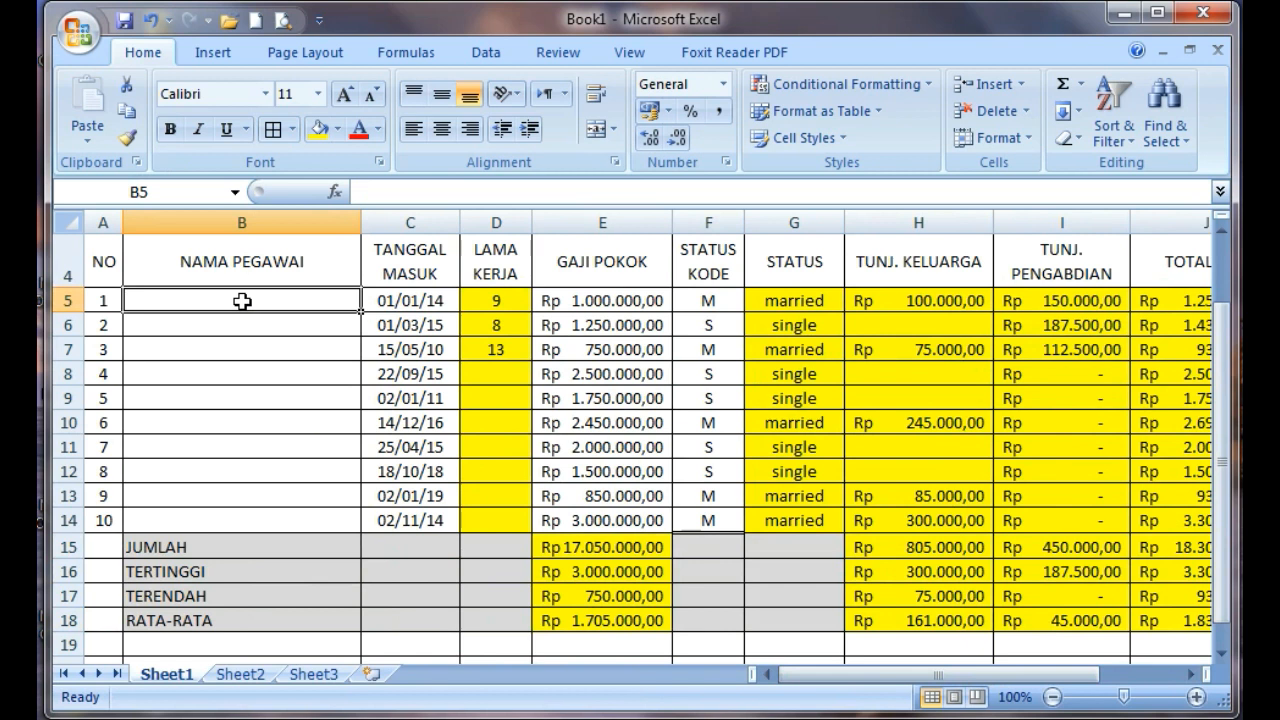
left_click(510, 377)
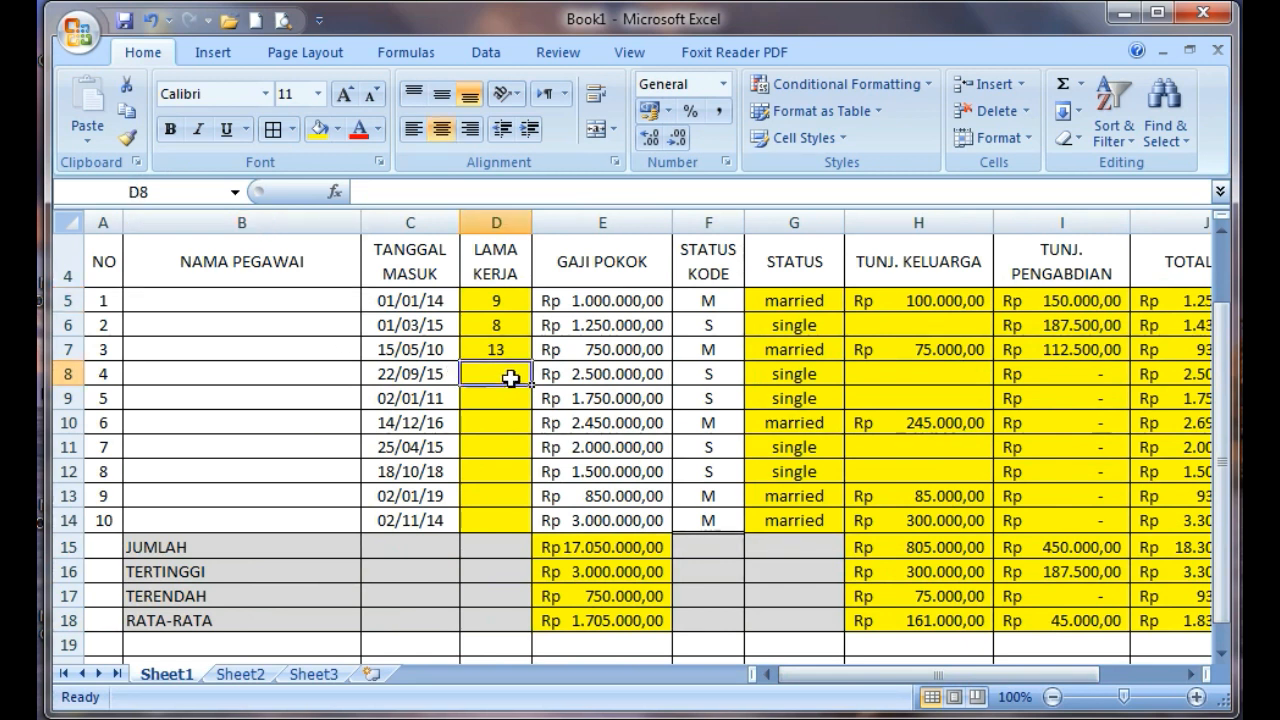
type("8")
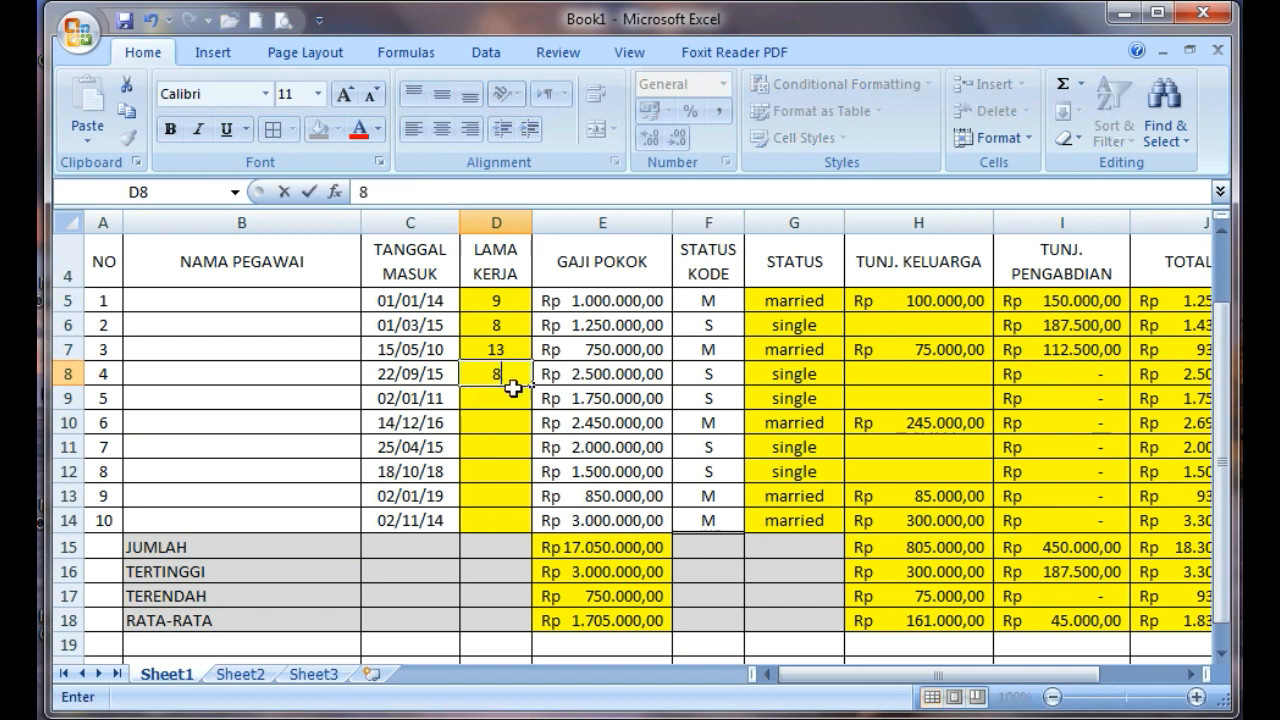
left_click(512, 398)
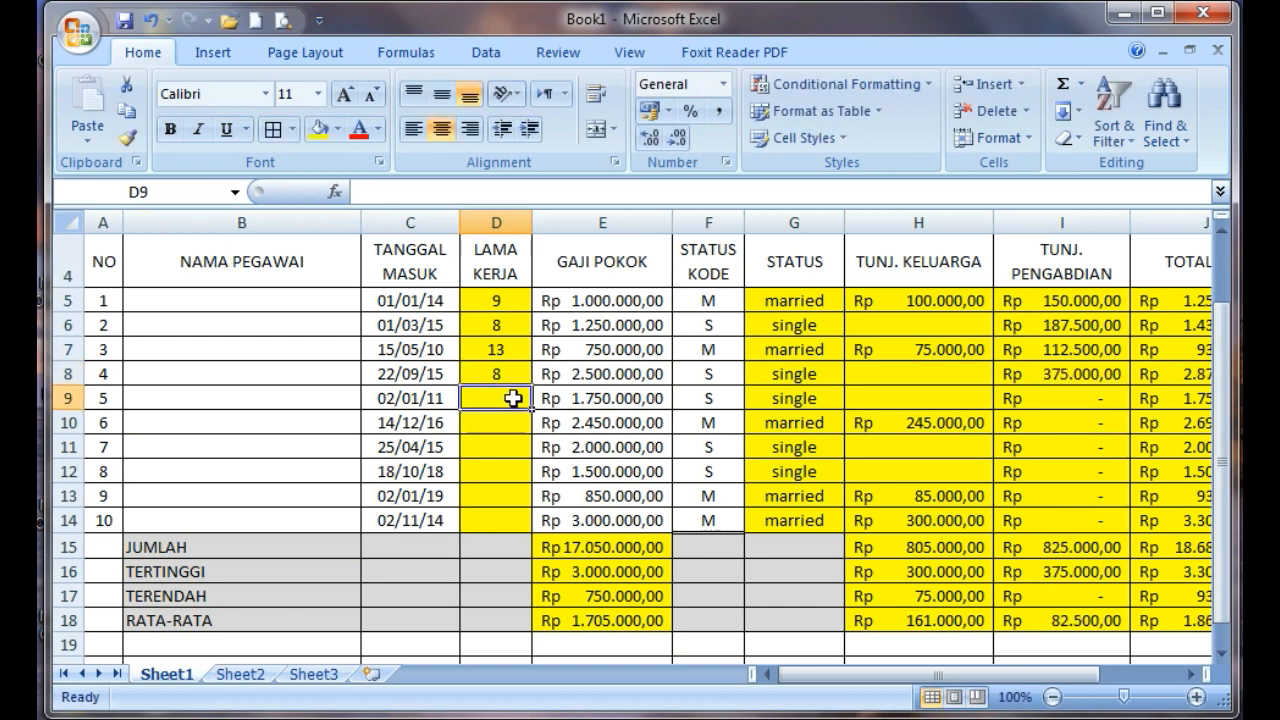
type("12")
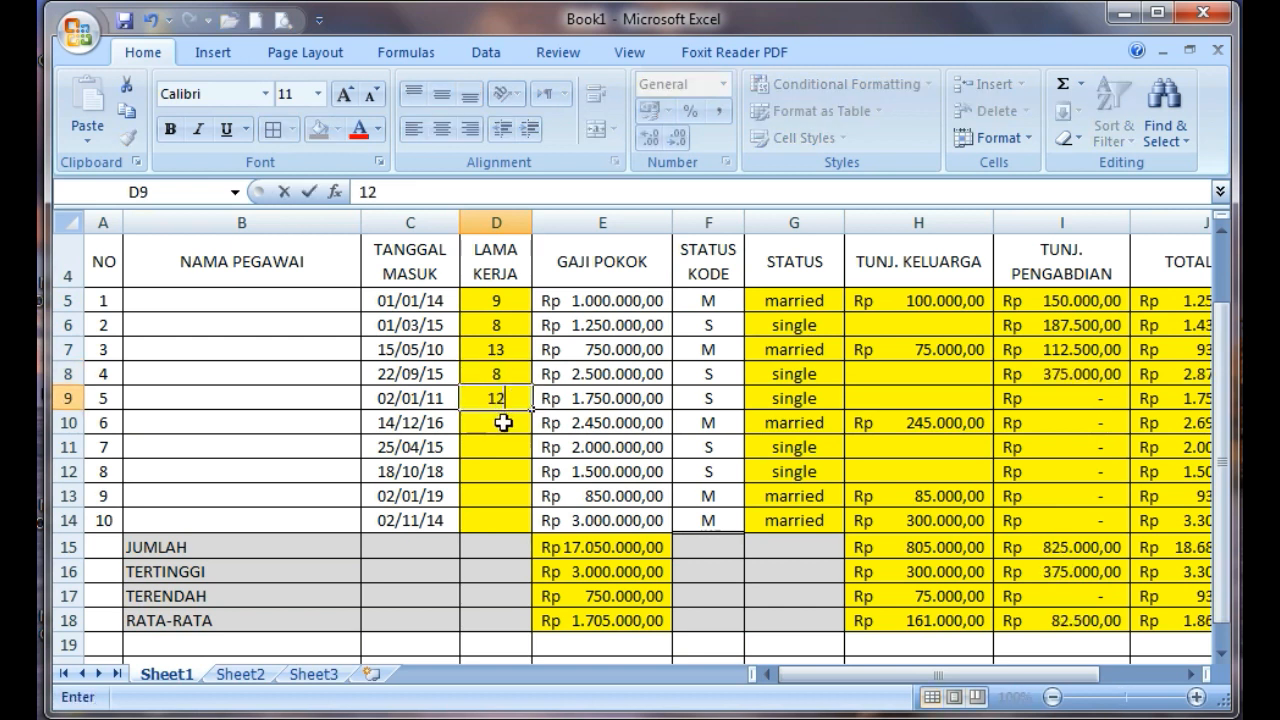
left_click(503, 423)
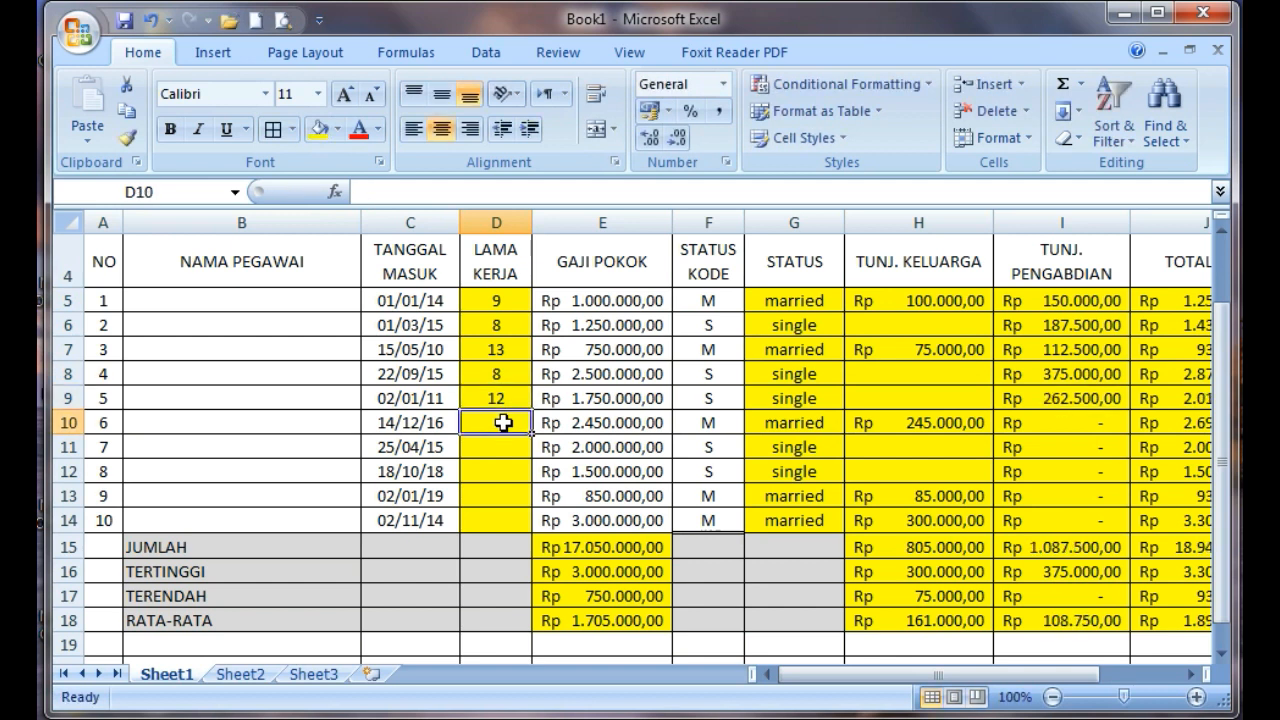
type("7")
left_click(498, 448)
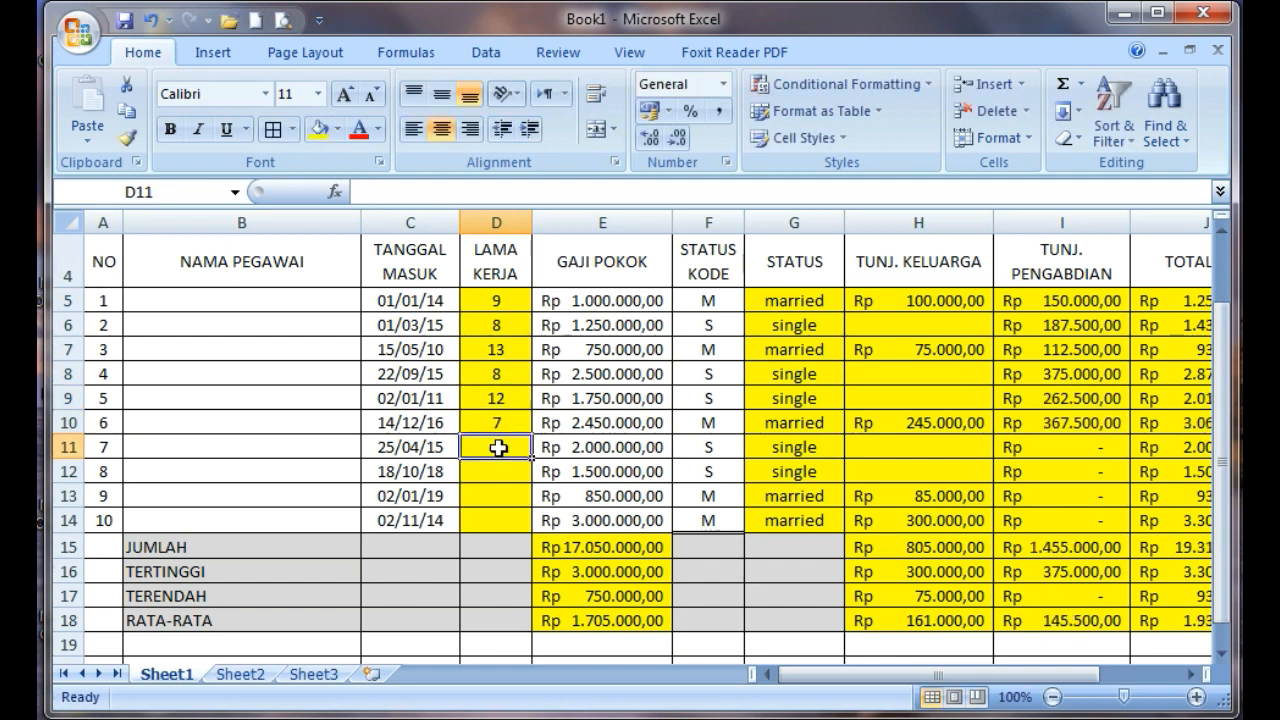
type("5")
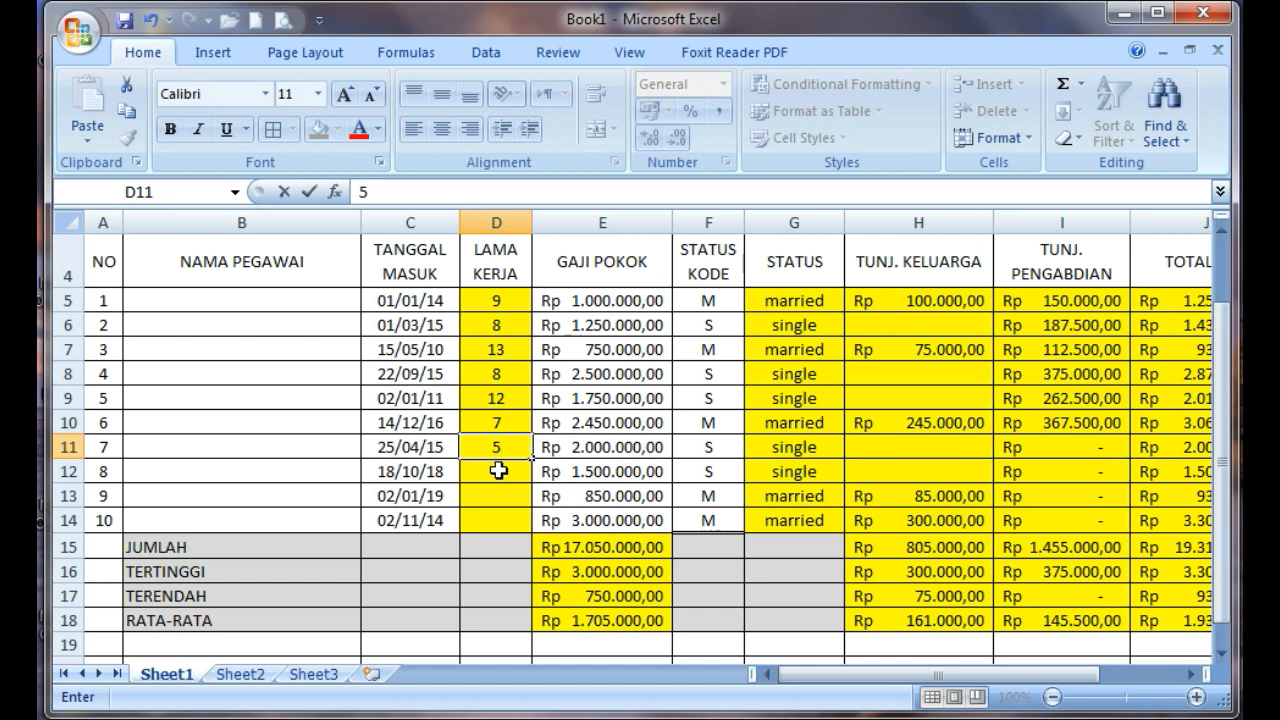
left_click(498, 470)
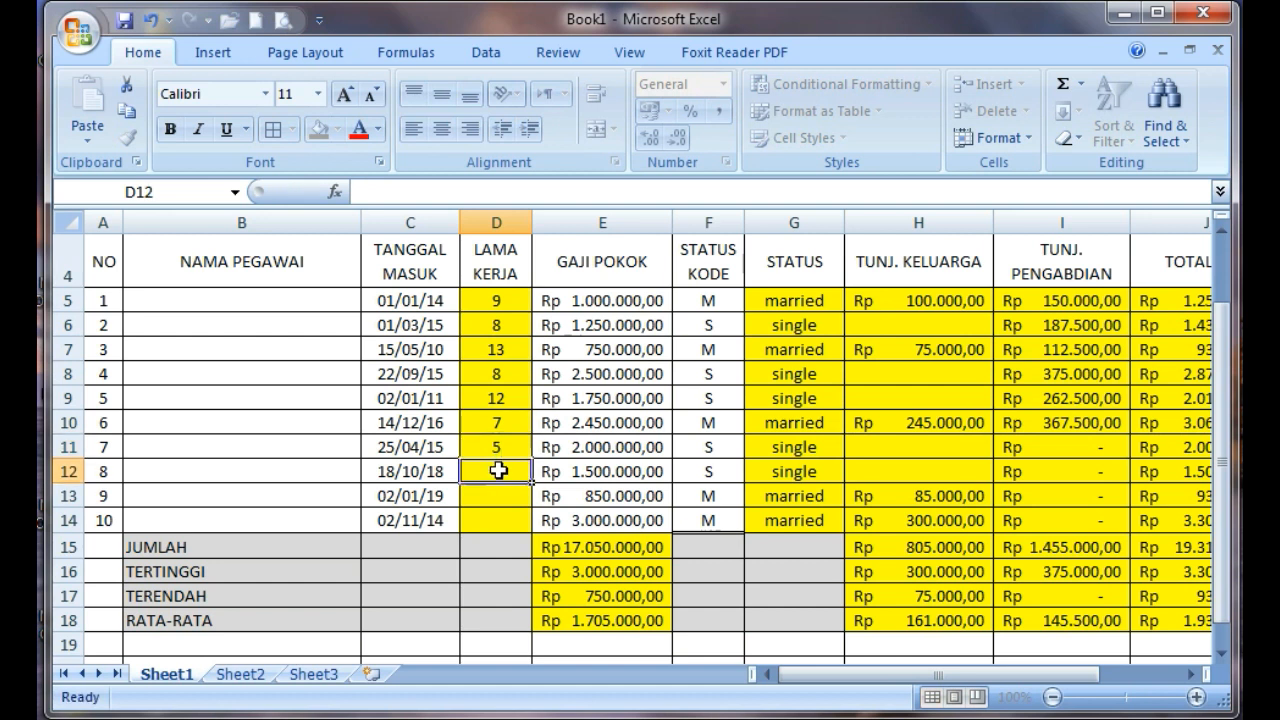
Fill LAMA KERJA for employees 8 to 10 (D12:D14) with 4, 9 and 8
type("4")
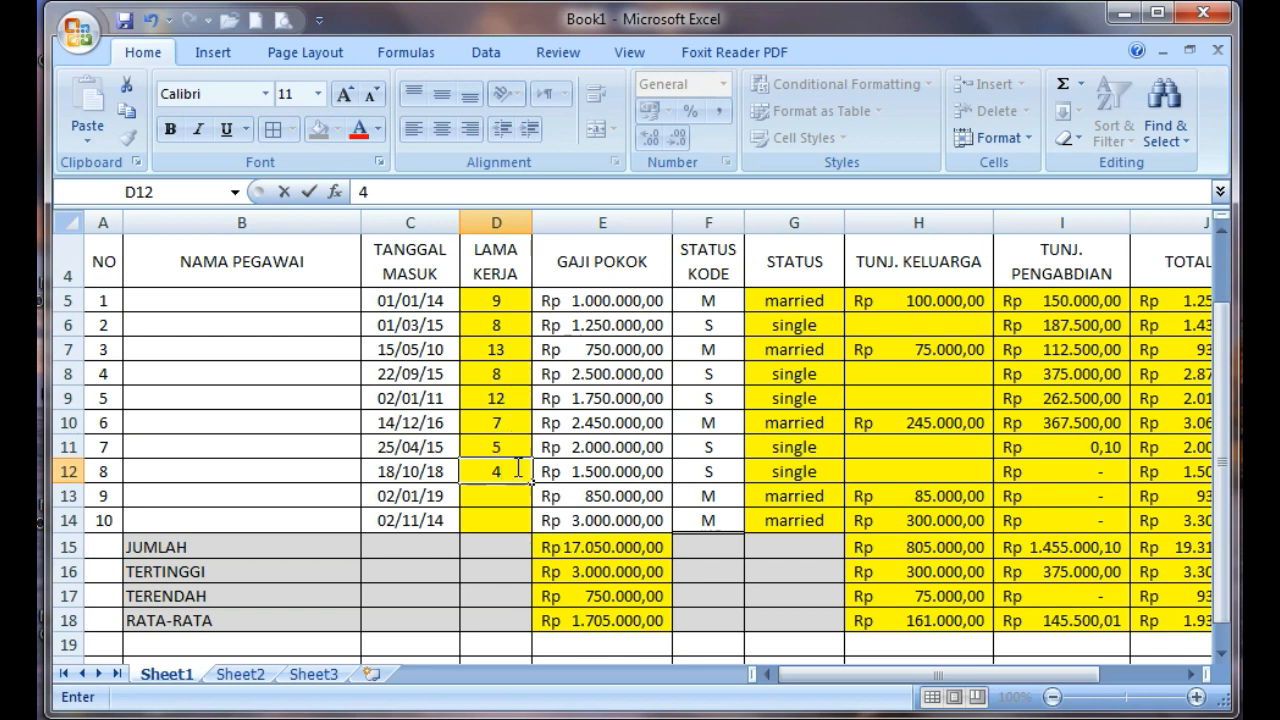
left_click(504, 497)
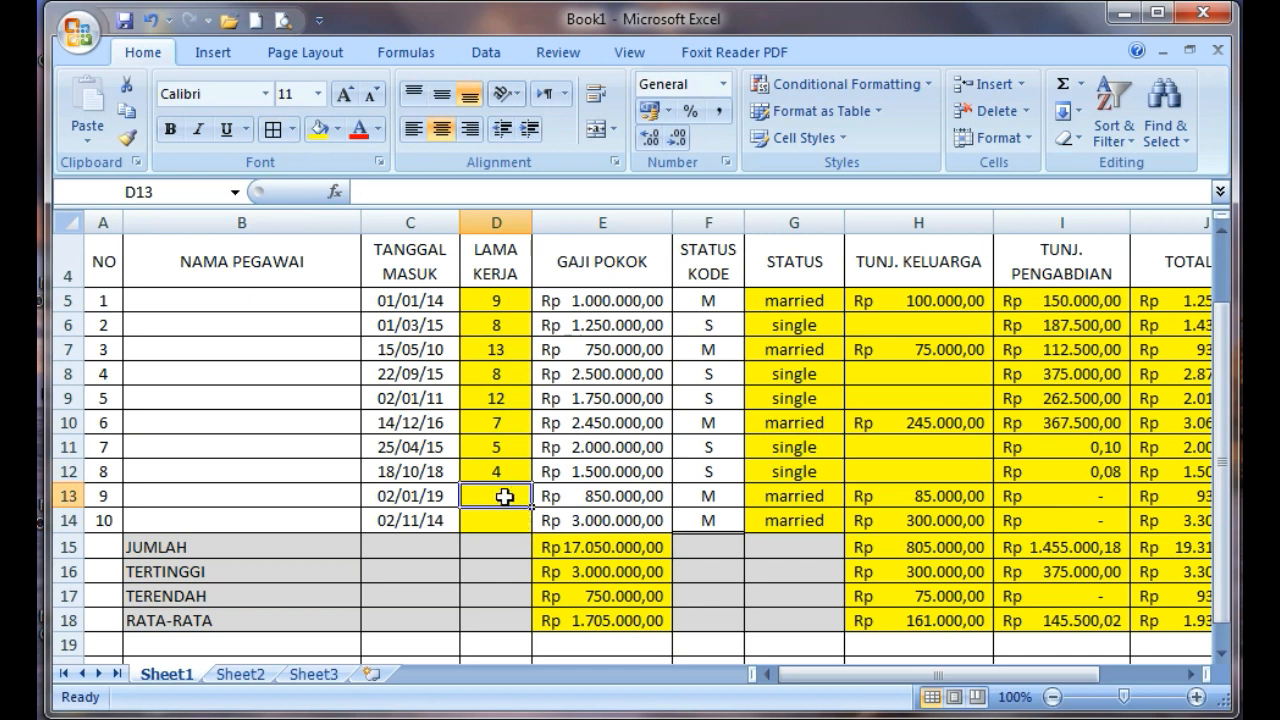
type("9")
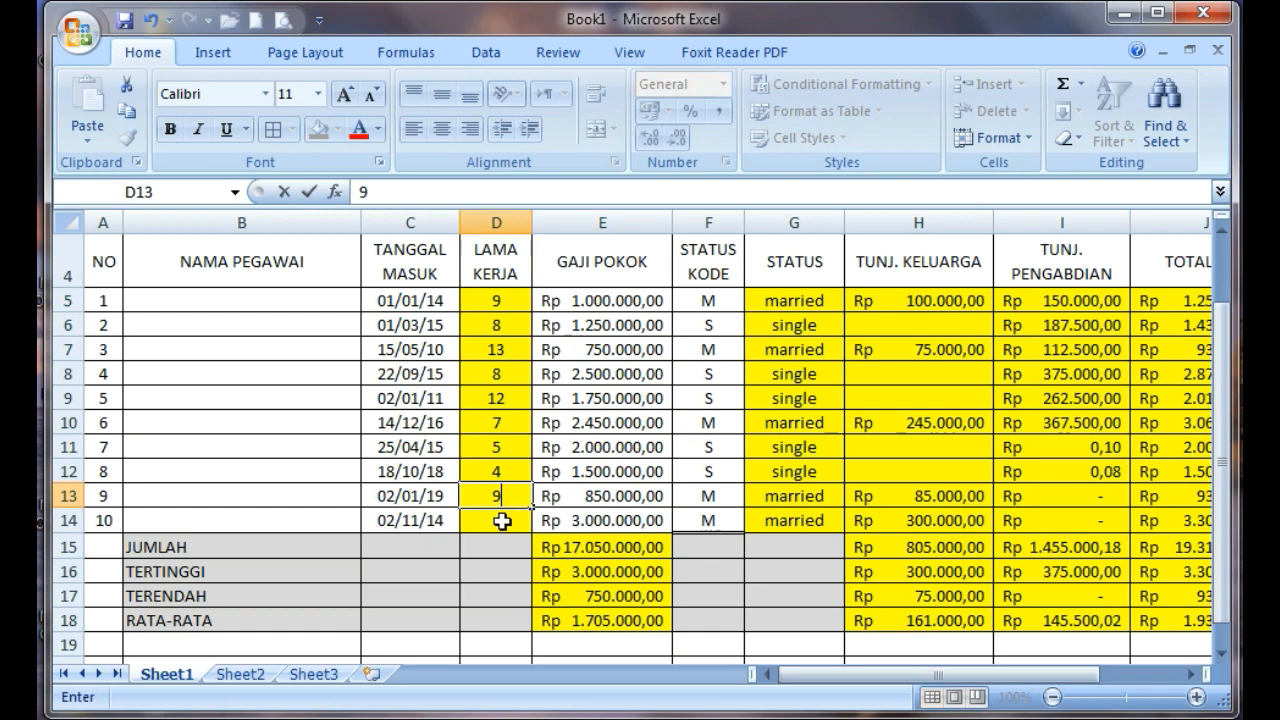
left_click(502, 519)
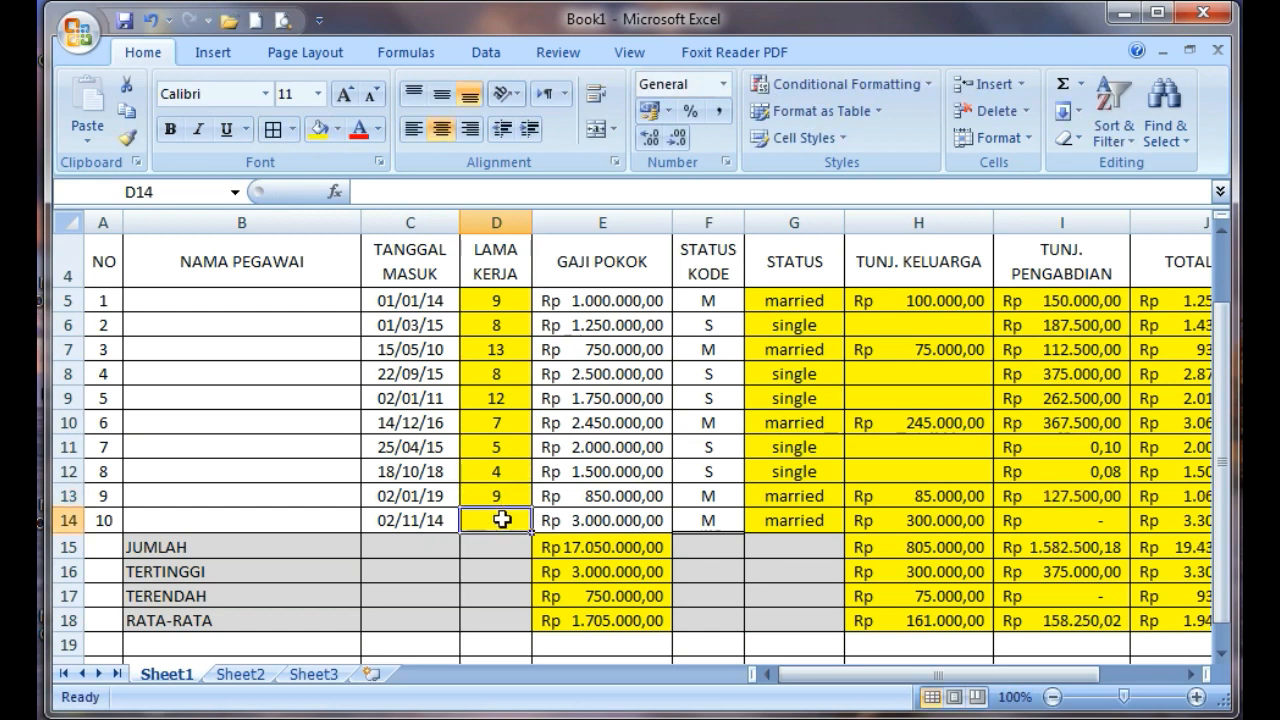
type("8")
left_click(499, 537)
left_click(497, 487)
Enter the placeholder text "NAMA PEGAWAS BEBAS SAJA" as the first NAMA PEGAWAI entry in B5
scroll(498, 470, "up", 1)
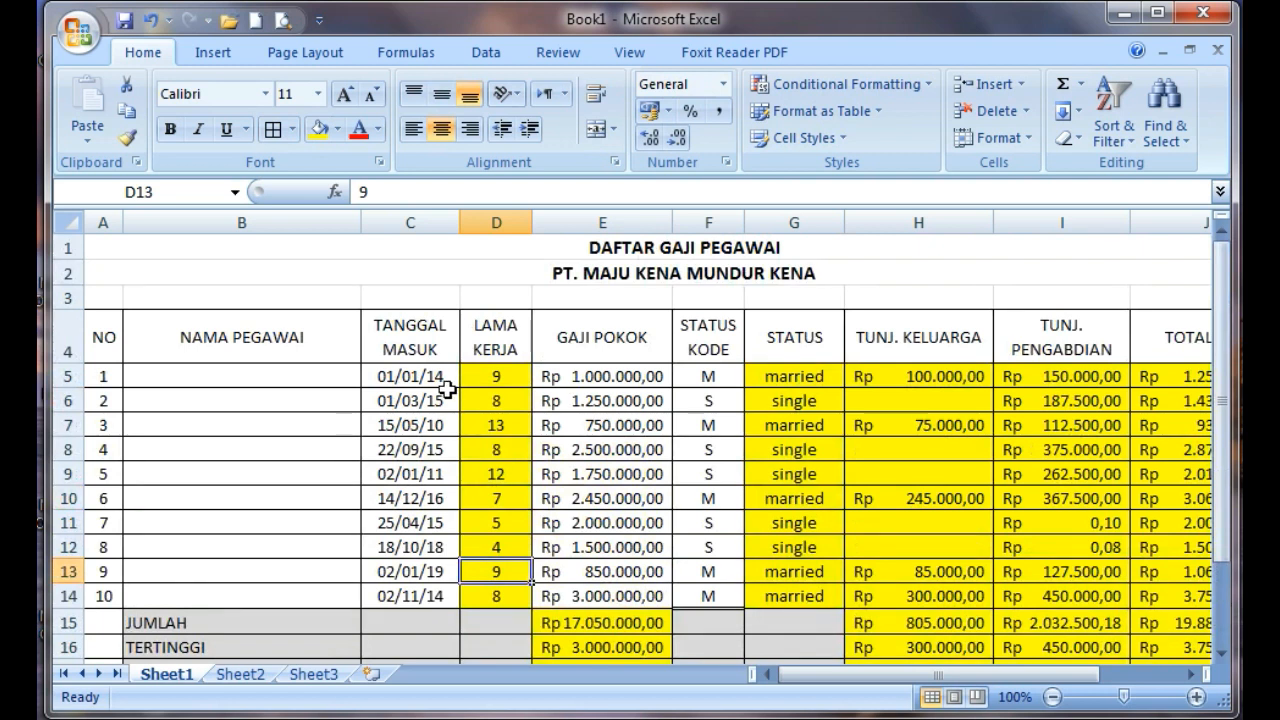
left_click(243, 378)
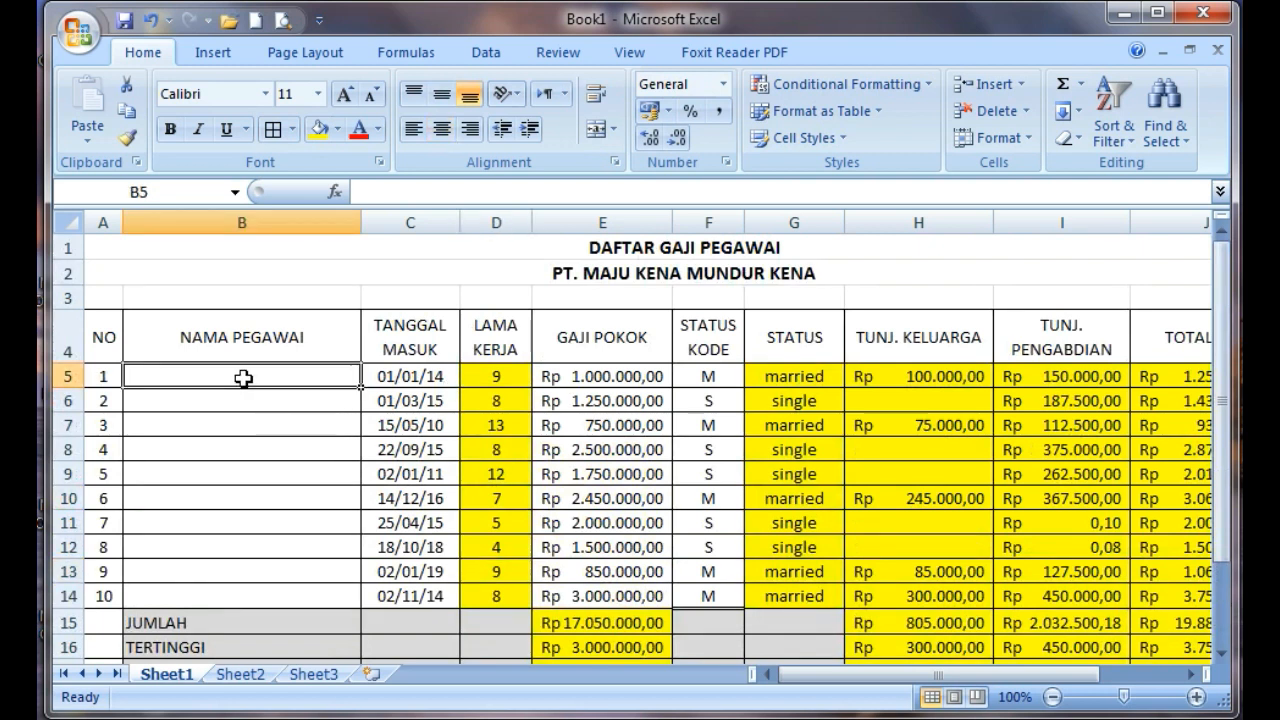
type("nA")
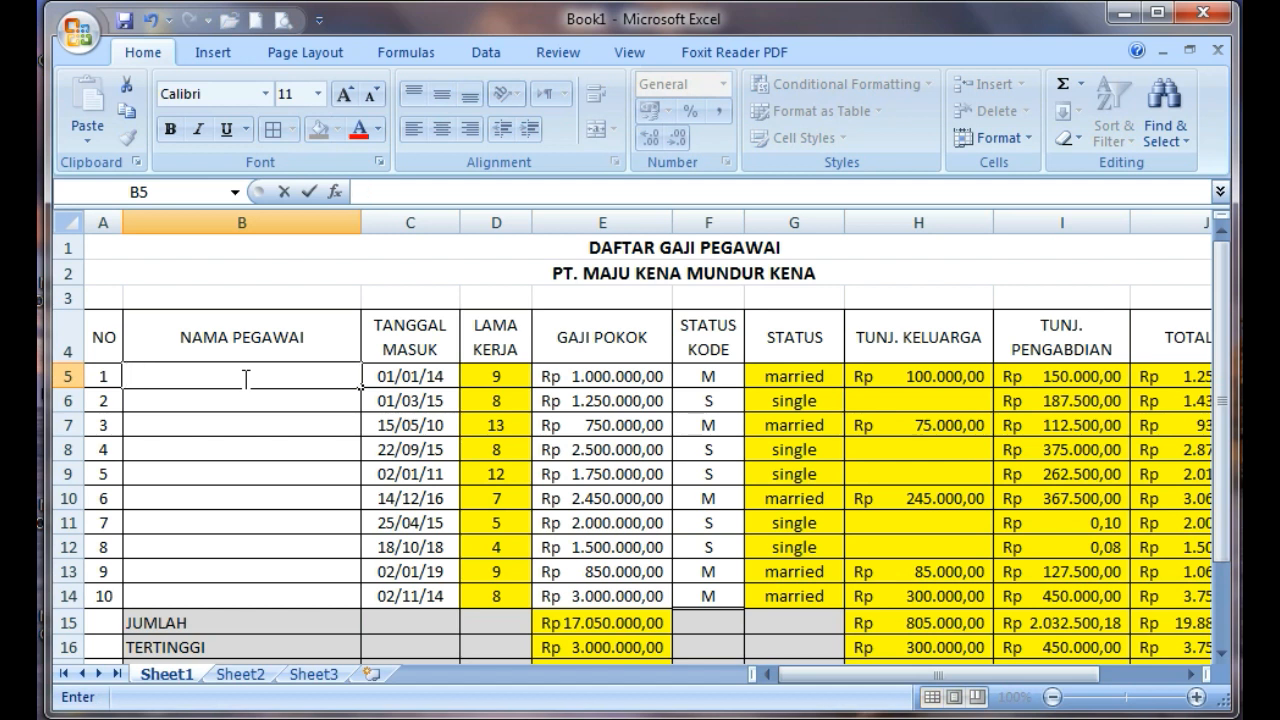
type("MA PEGA")
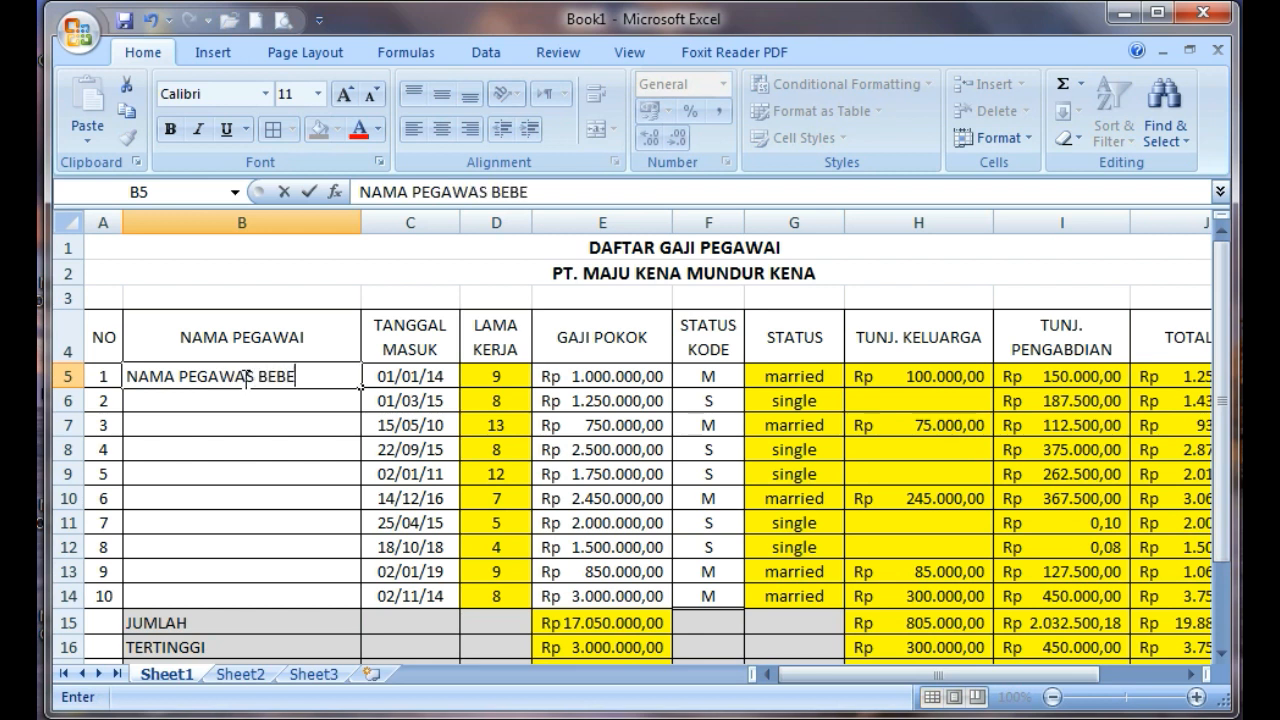
type("WAS BEBS")
key("BackSpace")
type("AS")
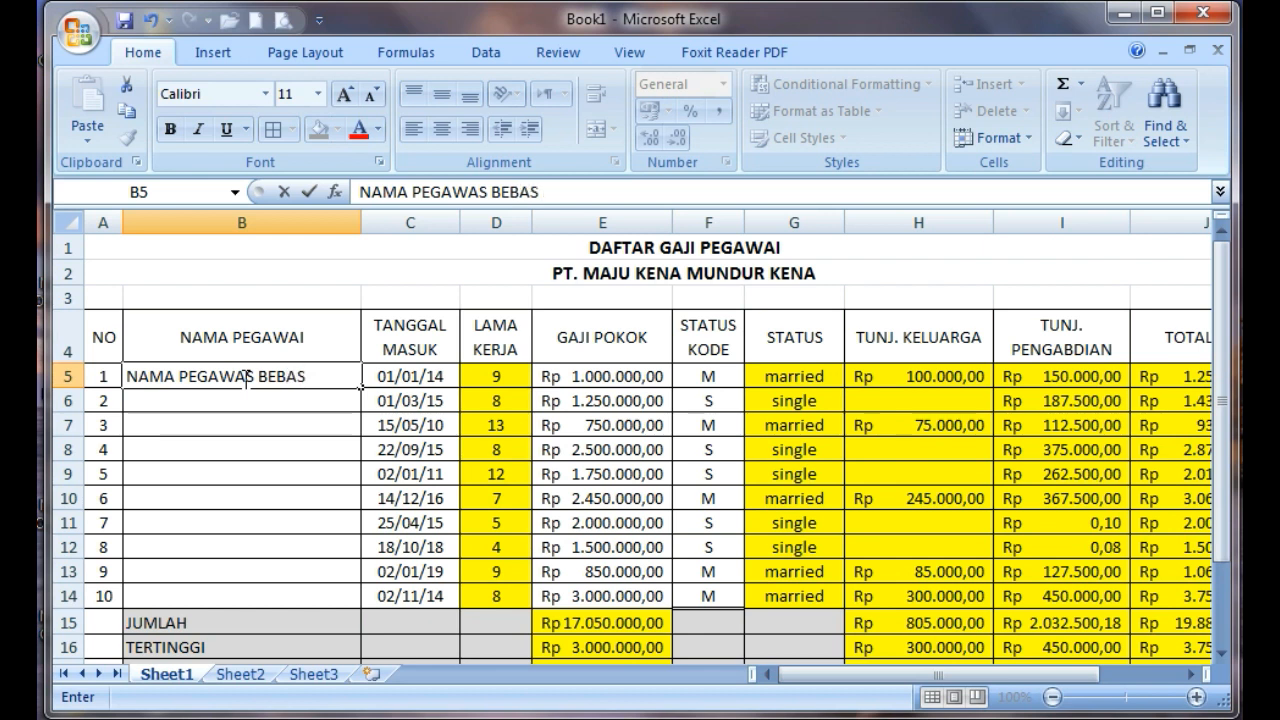
type(" SAJA")
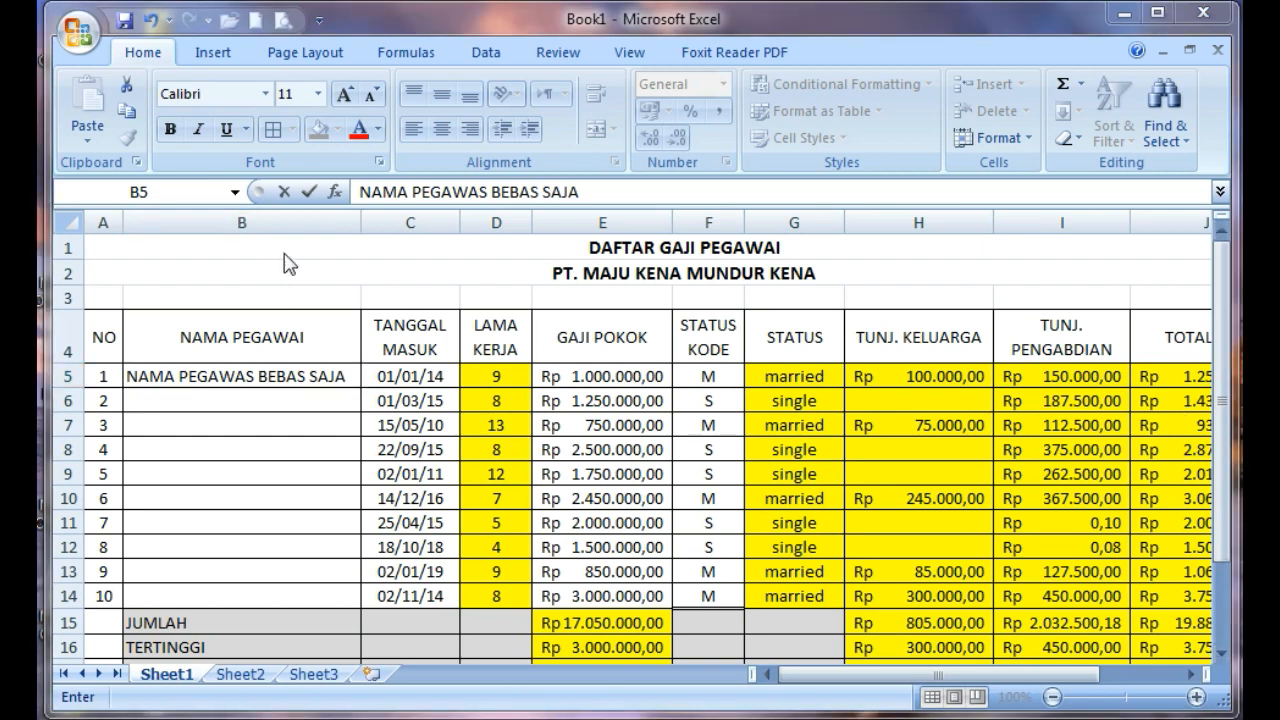
Delete the empty bordered rows 19 and 20 below the RATA-RATA row
scroll(541, 362, "down", 3)
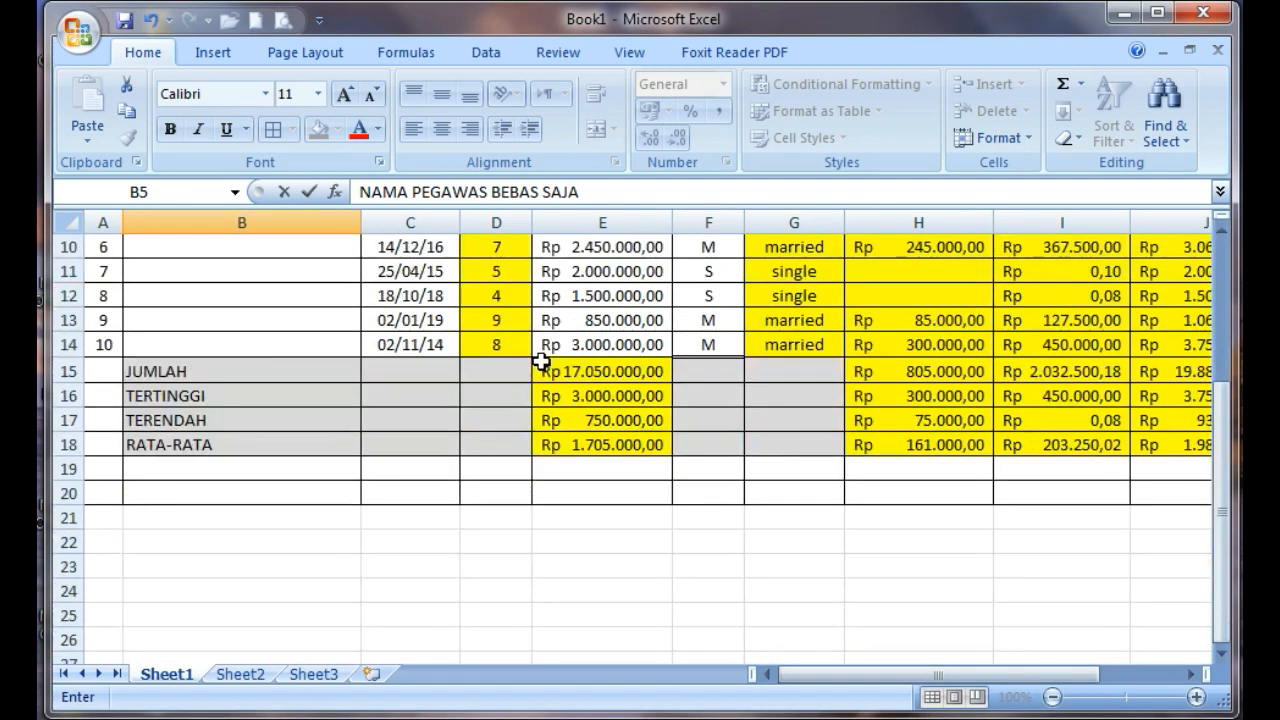
left_click_drag(66, 468, 60, 493)
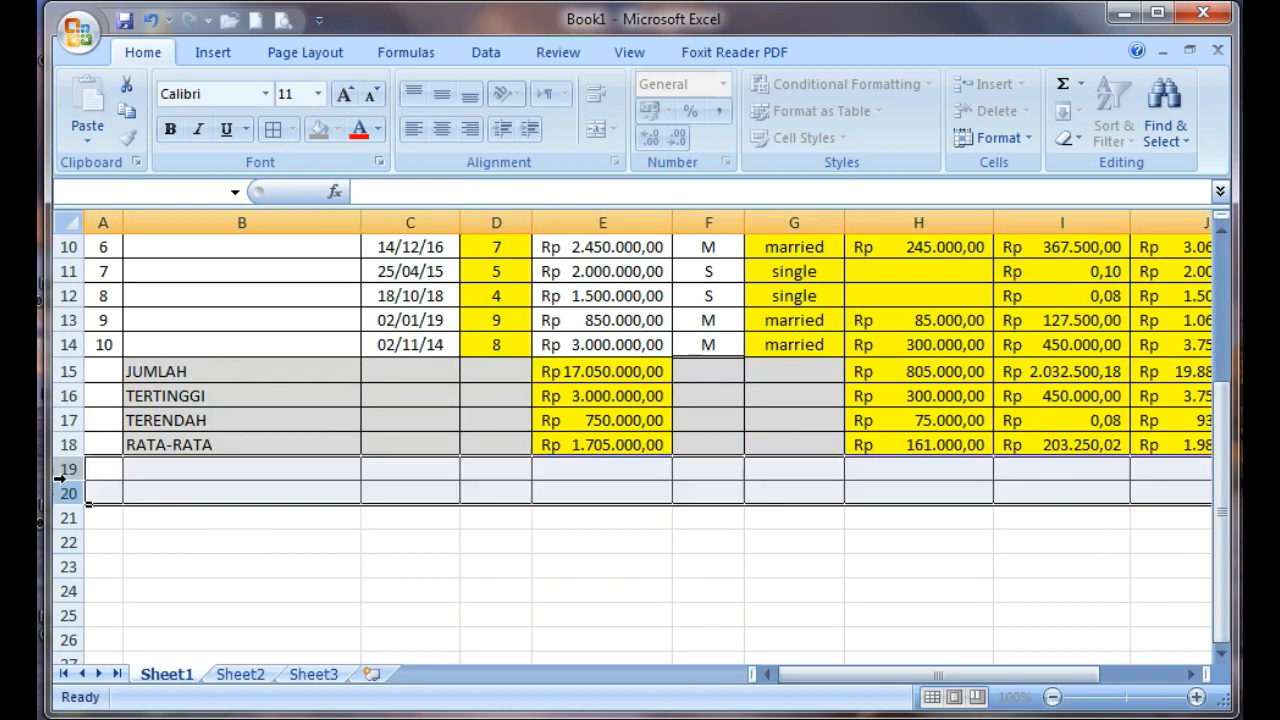
right_click(62, 493)
left_click(137, 649)
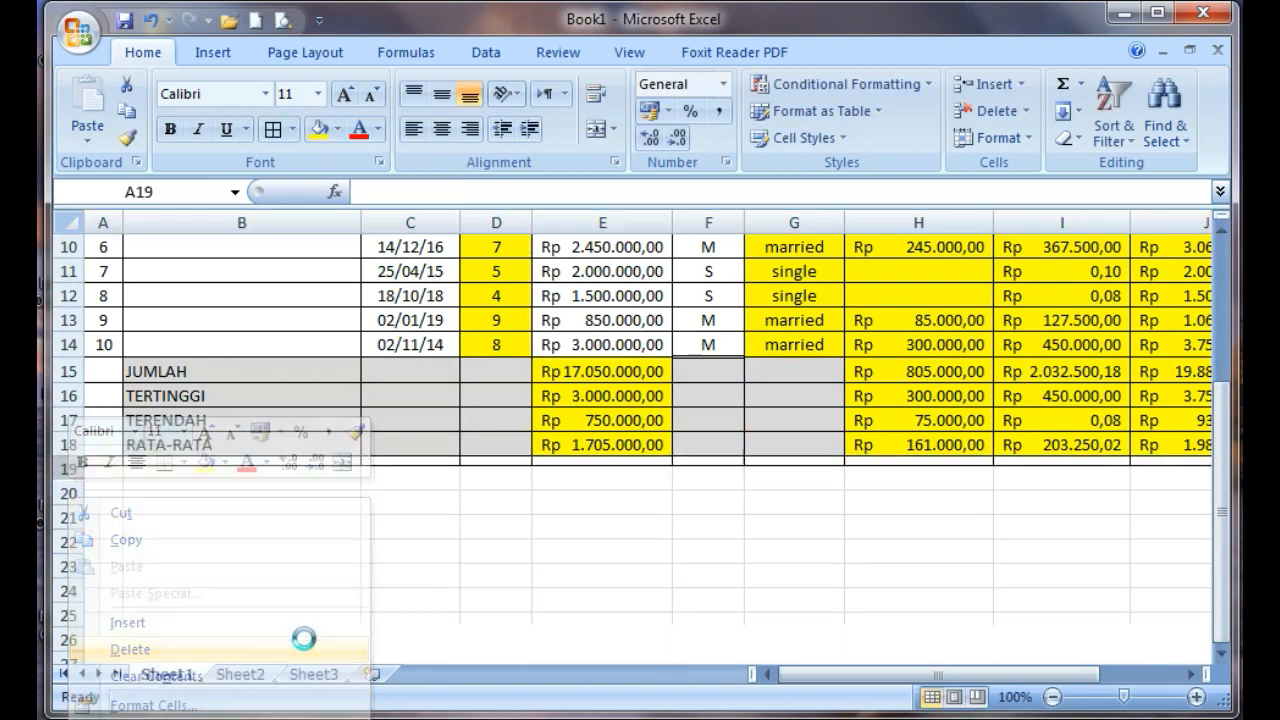
left_click(683, 584)
scroll(849, 508, "up", 3)
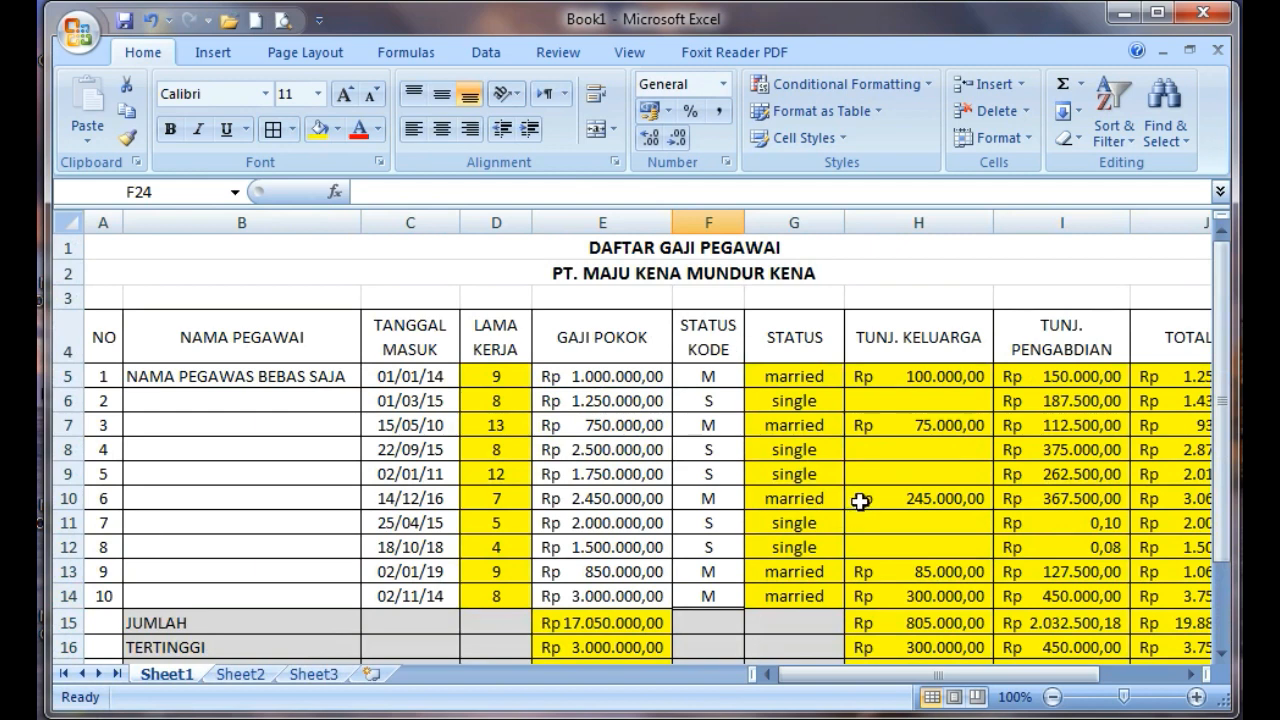
Save the workbook in the Documents library as "Nama Kamu-UPMTs_IX A", replacing the existing file
left_click(78, 32)
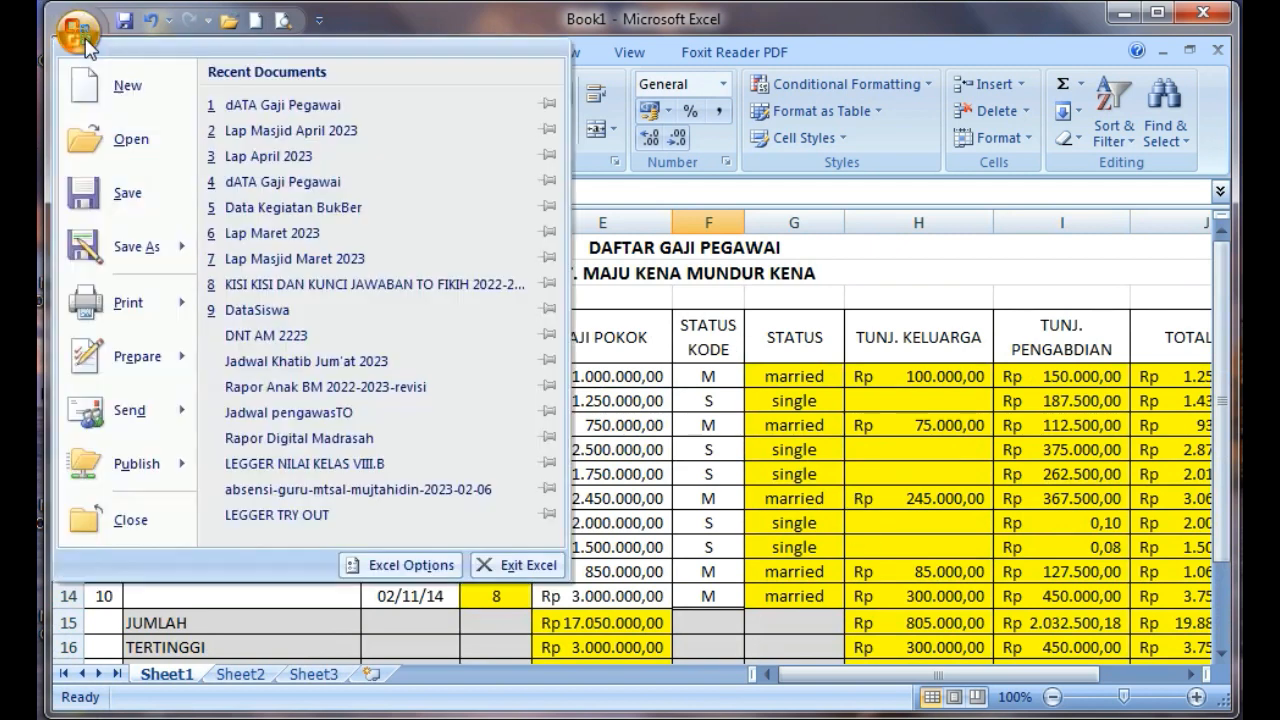
left_click(125, 198)
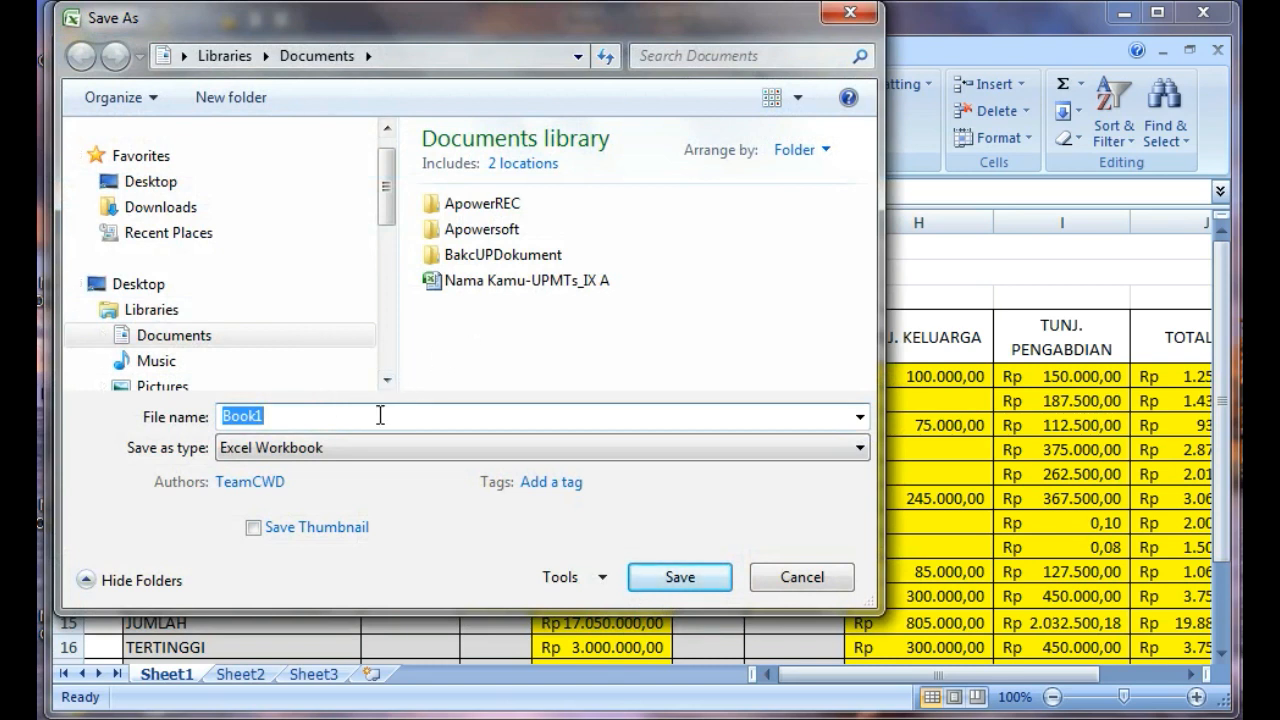
type("nAMA")
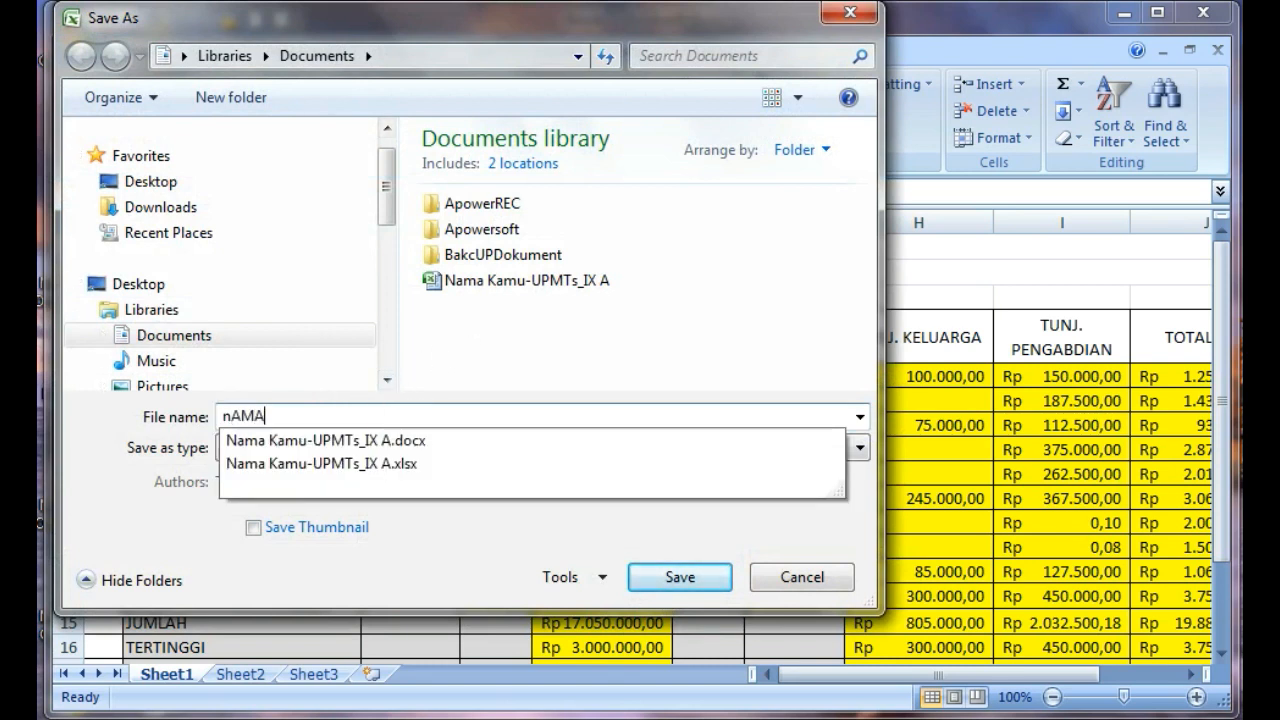
key("BackSpace")
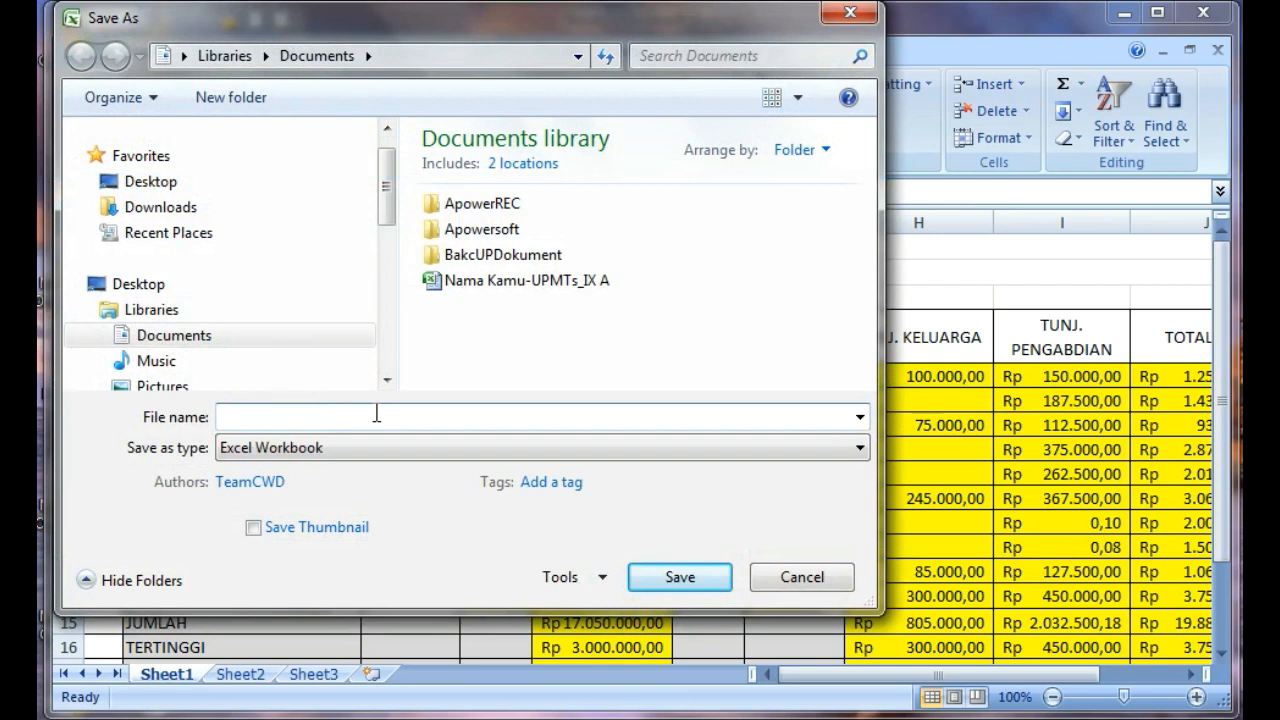
type("Nam")
key("BackSpace")
type("-")
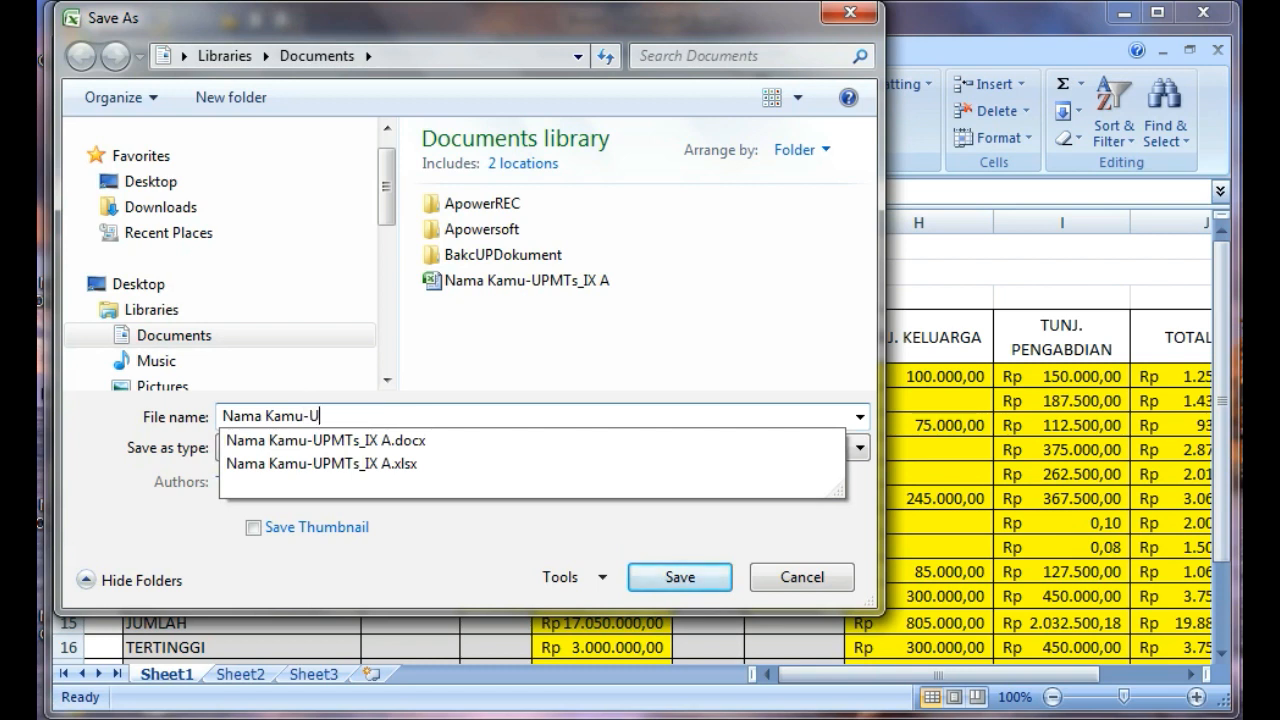
type("UPMTs")
key("BackSpace")
type("_IX A")
left_click(550, 345)
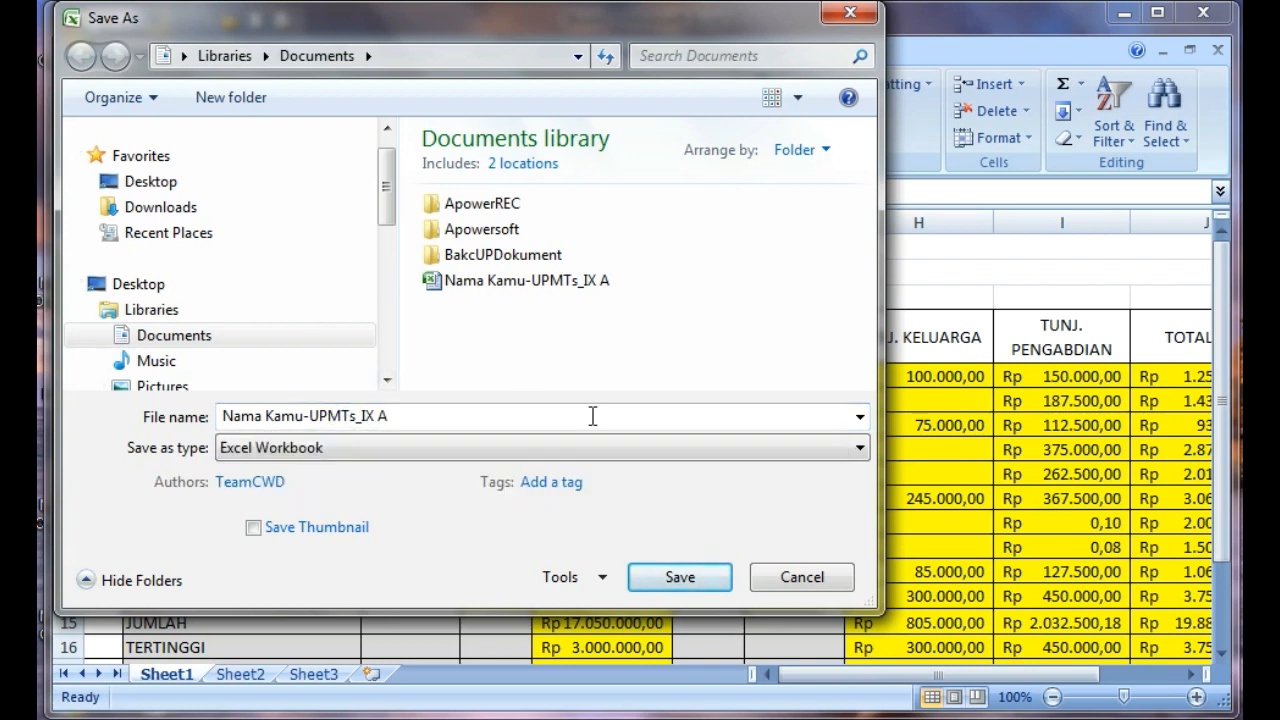
left_click(678, 580)
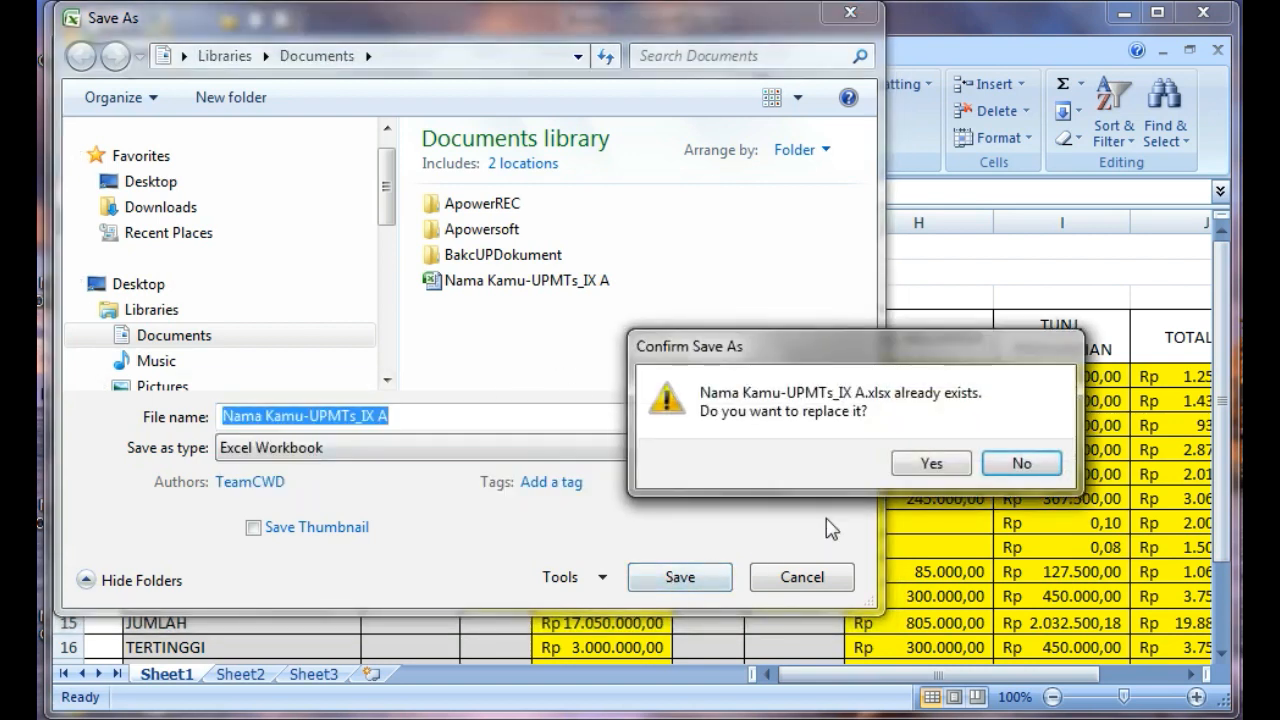
left_click(929, 461)
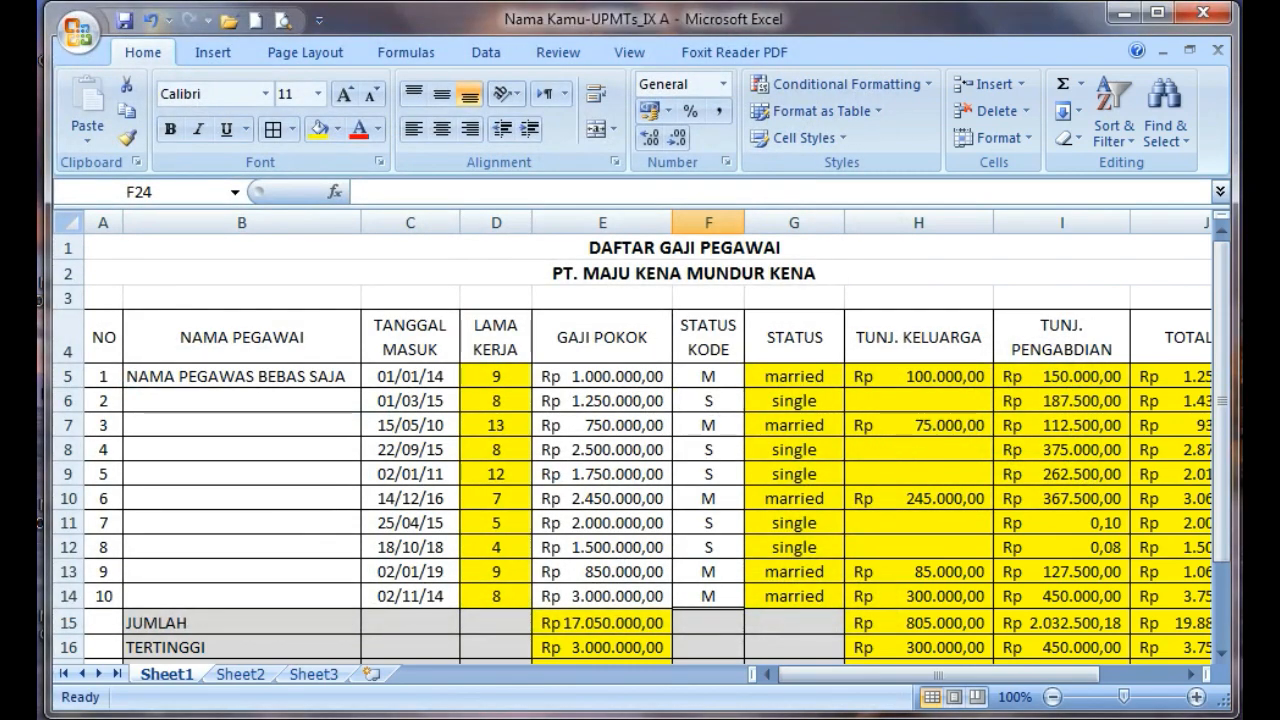
Switch to the My Documents folder in Windows Explorer and locate the Excel file Nama Kamu-UPMTs_IX A
mouse_move(318, 719)
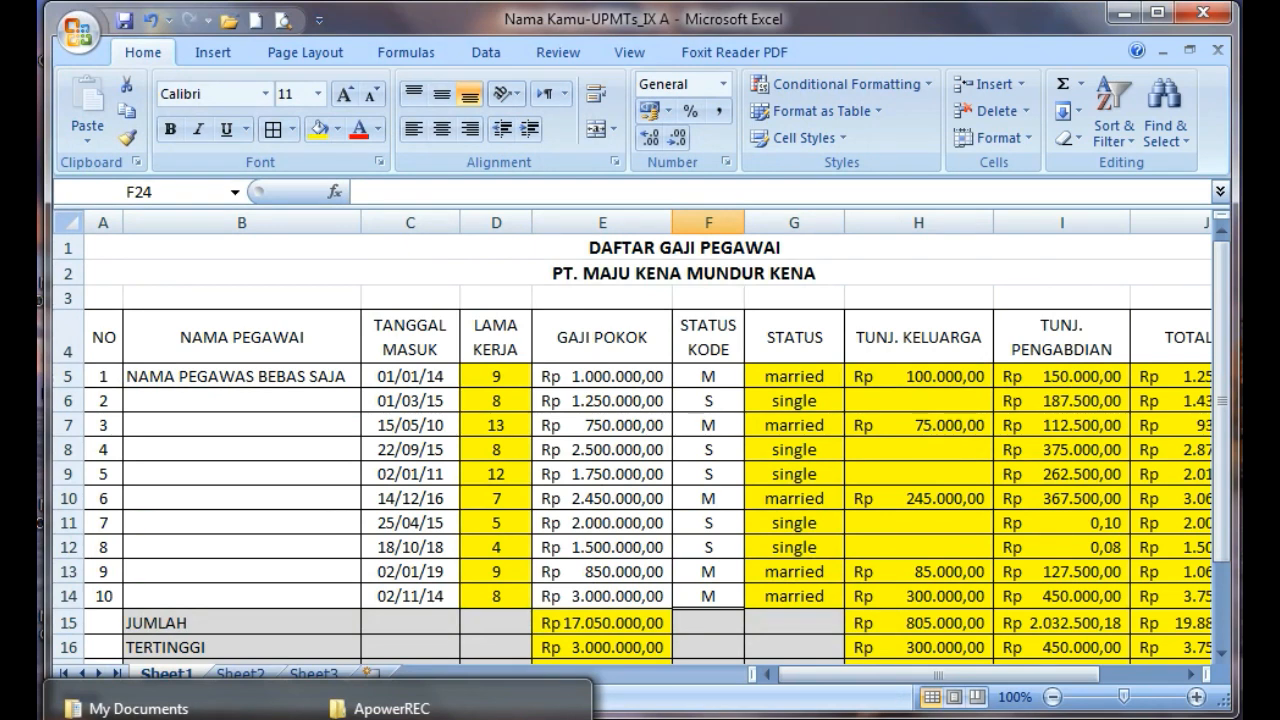
left_click(139, 708)
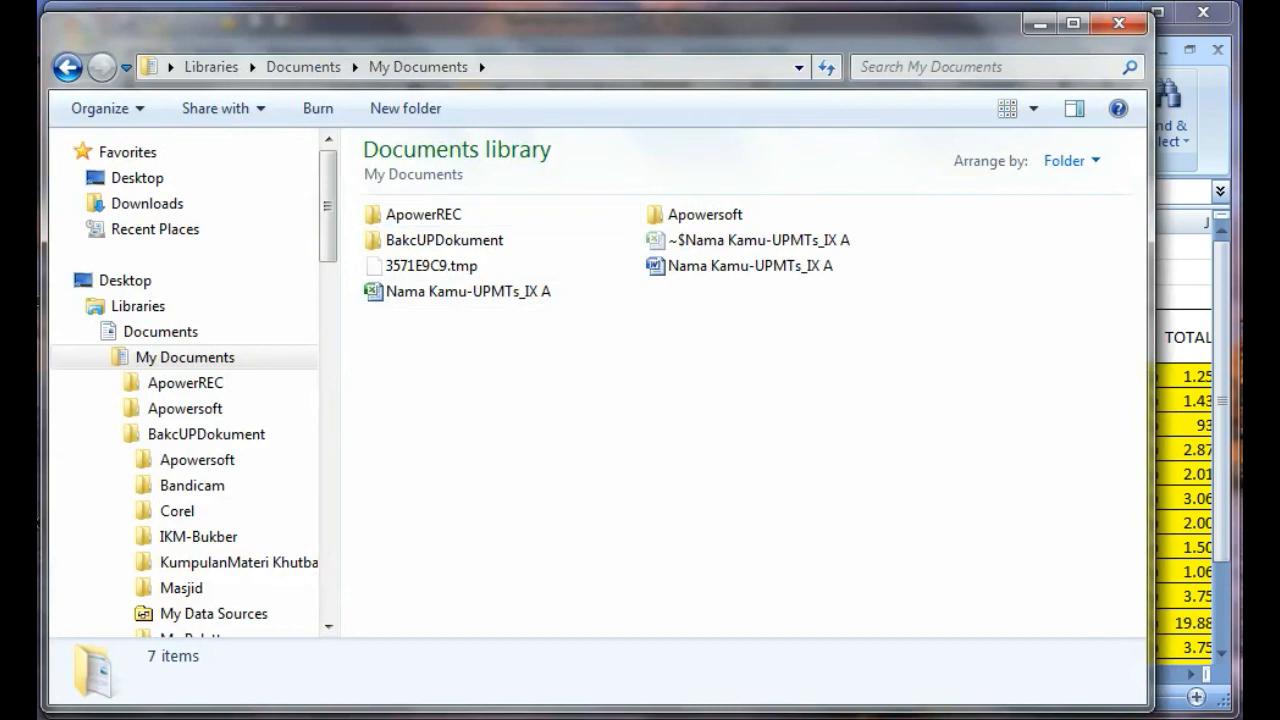
mouse_move(353, 302)
left_mouse_down()
mouse_move(487, 316)
mouse_move(552, 306)
left_mouse_up()
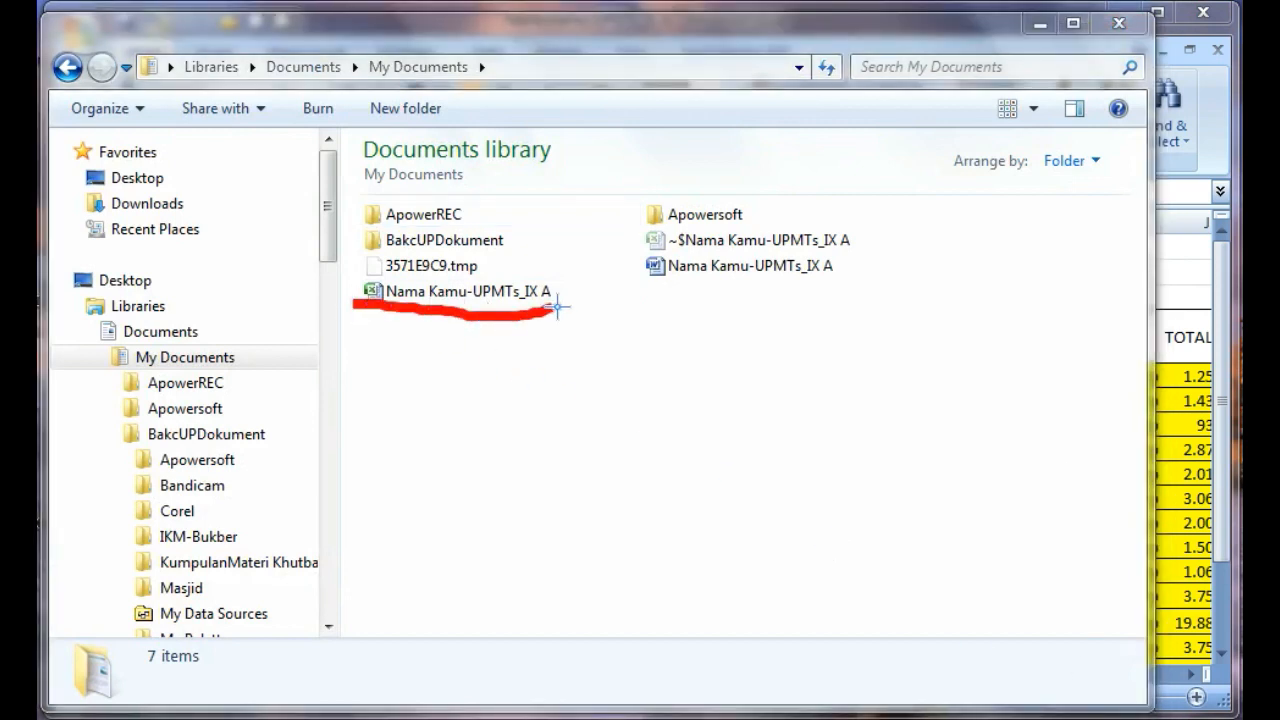
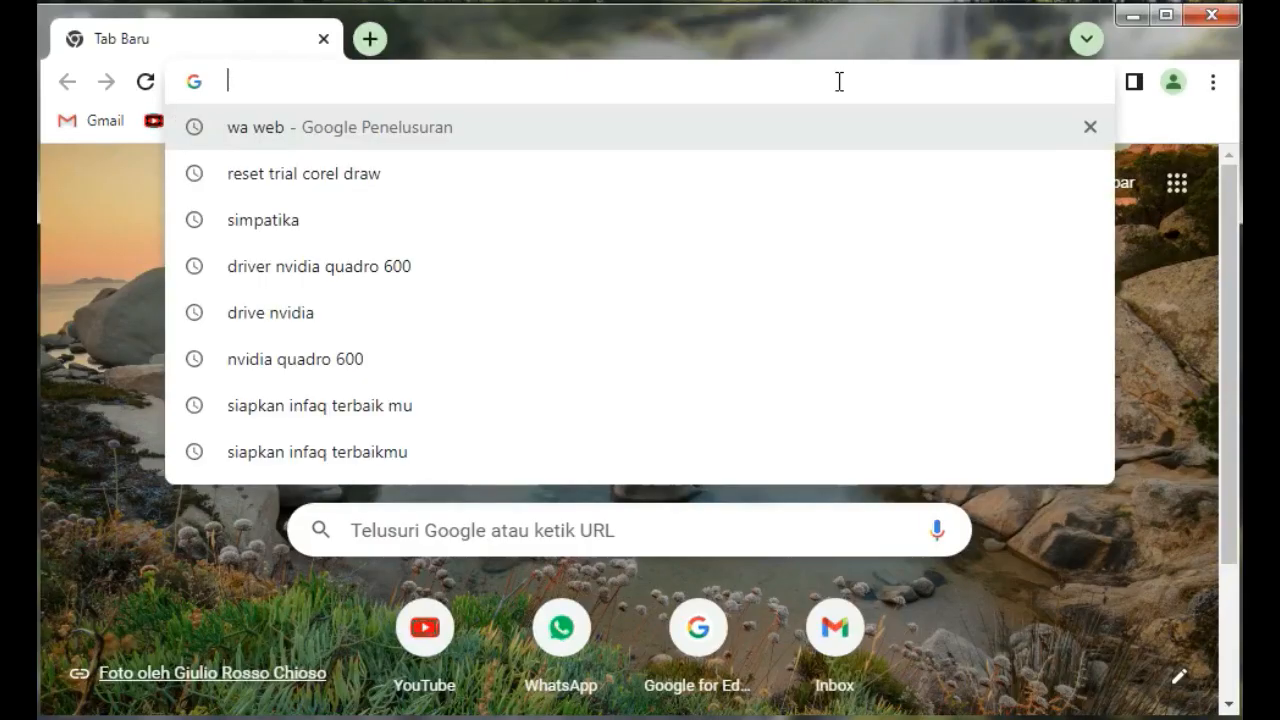
left_click(1171, 299)
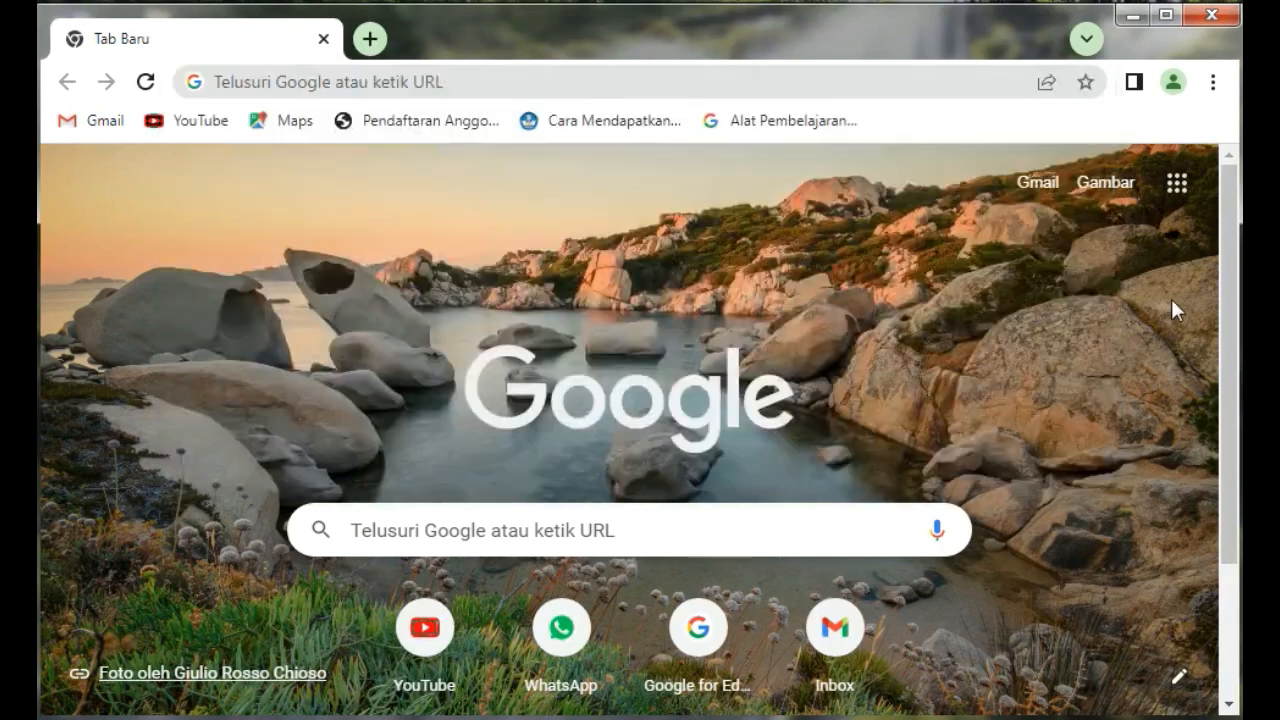
left_click(646, 81)
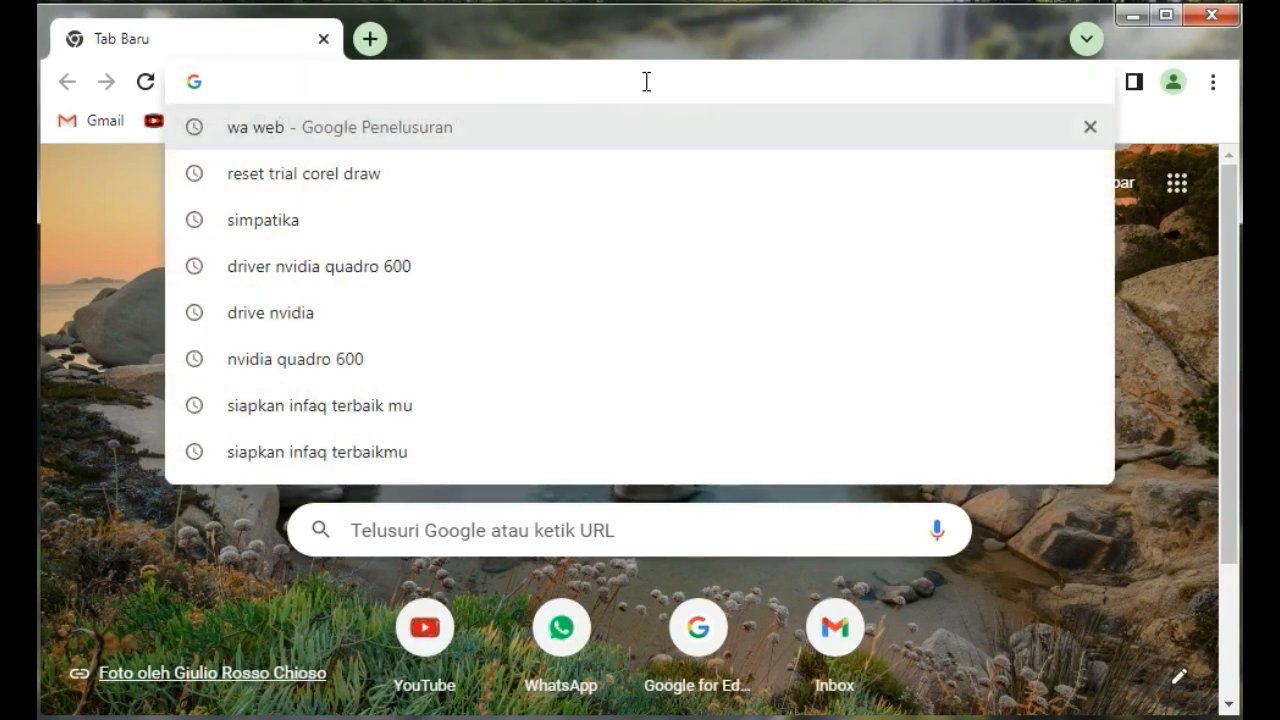
type("www.")
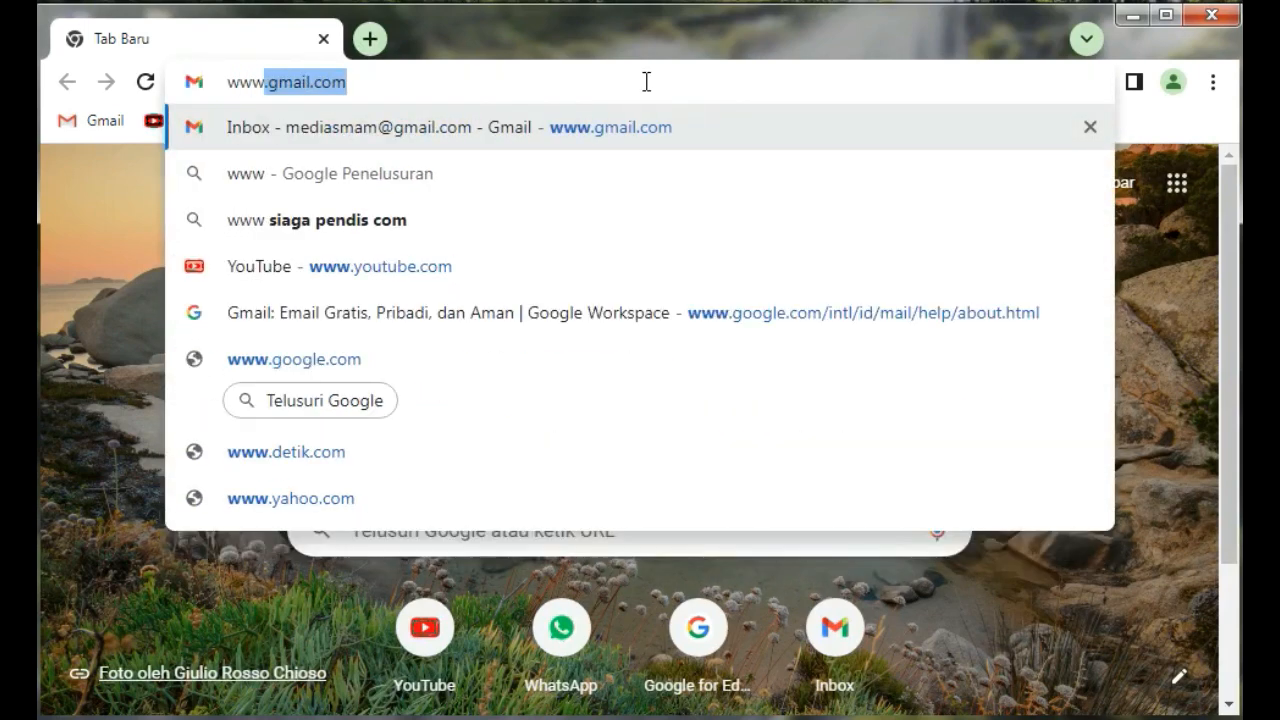
type("g")
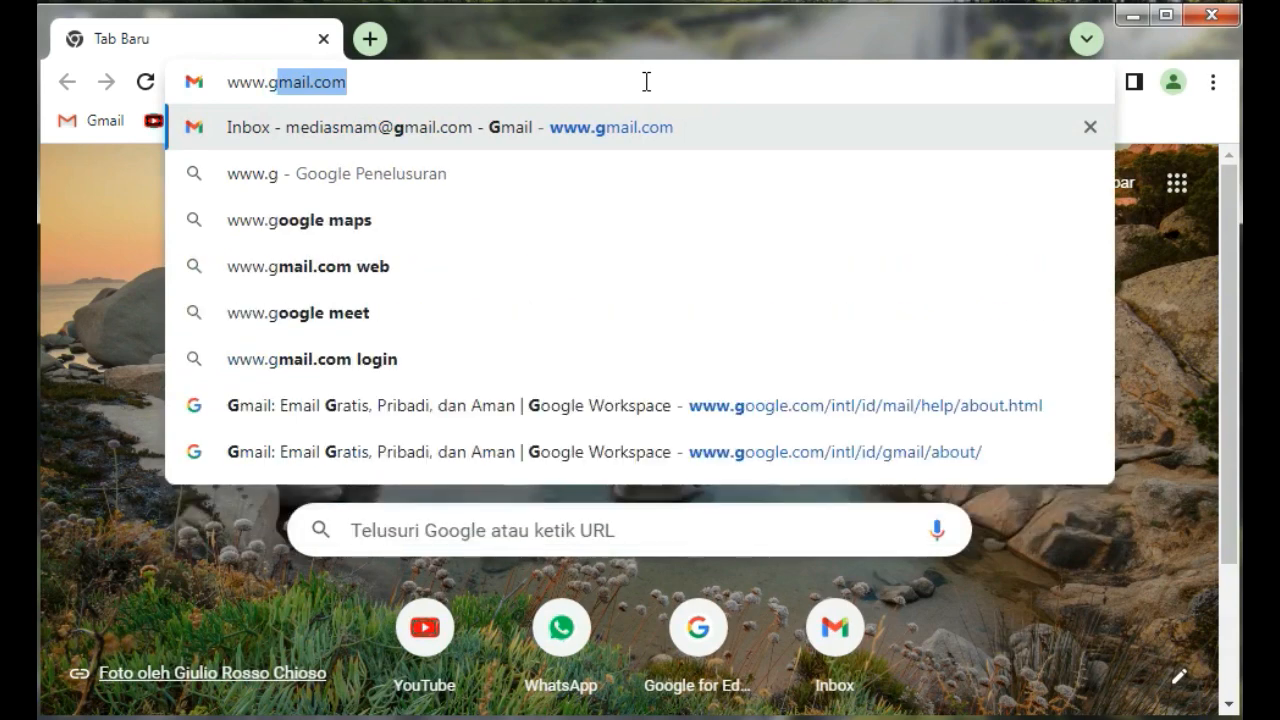
key("BackSpace")
key("BackSpace")
key("BackSpace")
key("BackSpace")
key("BackSpace")
key("BackSpace")
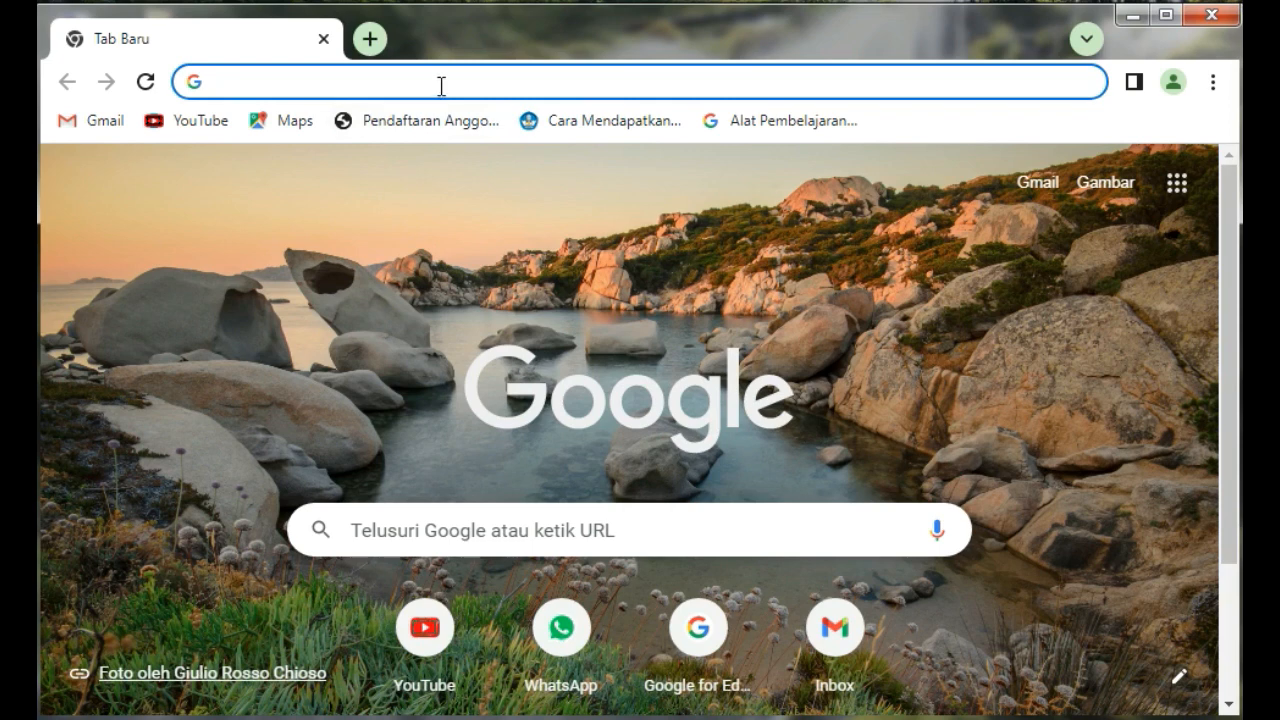
type("www.g")
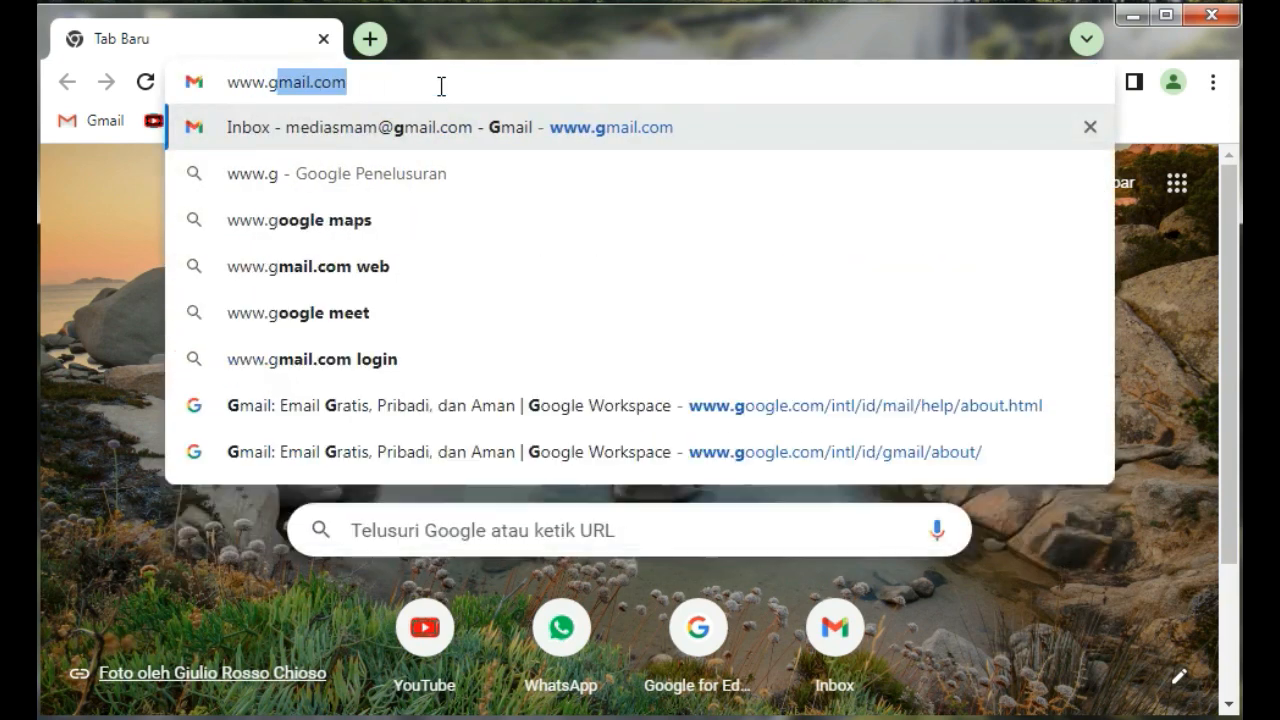
type("mail.com")
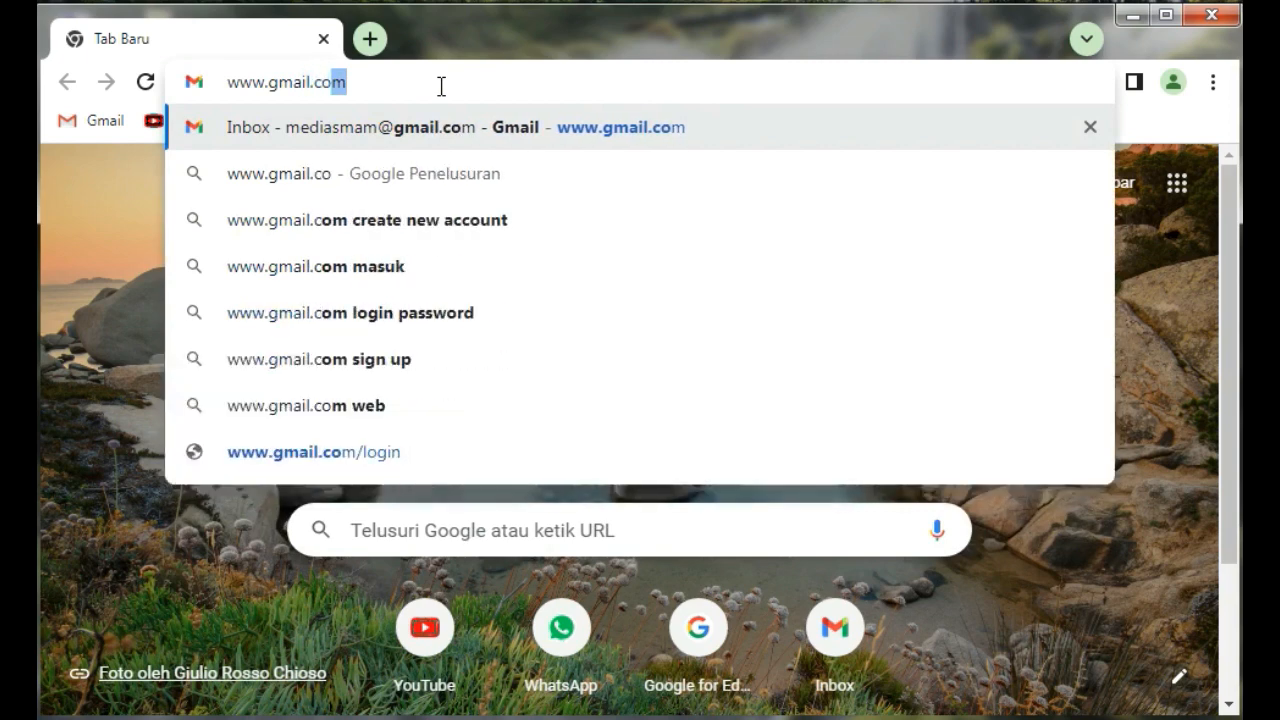
key("Return")
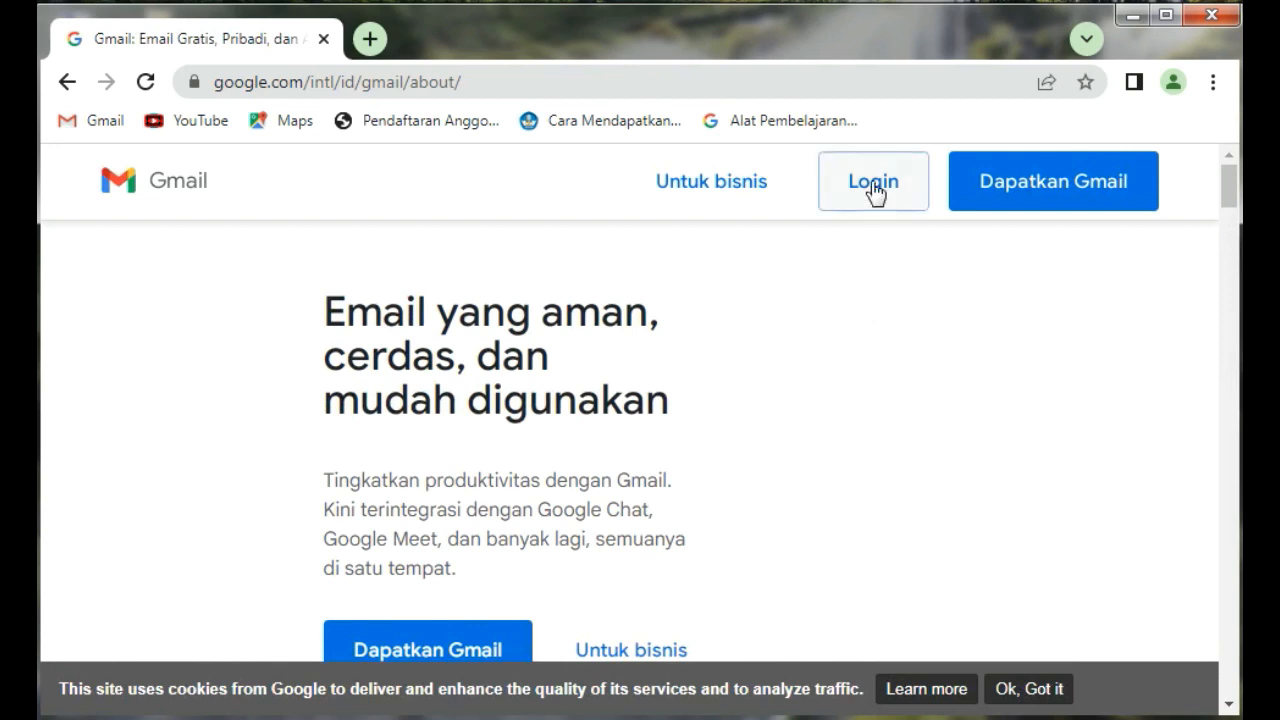
left_click(871, 190)
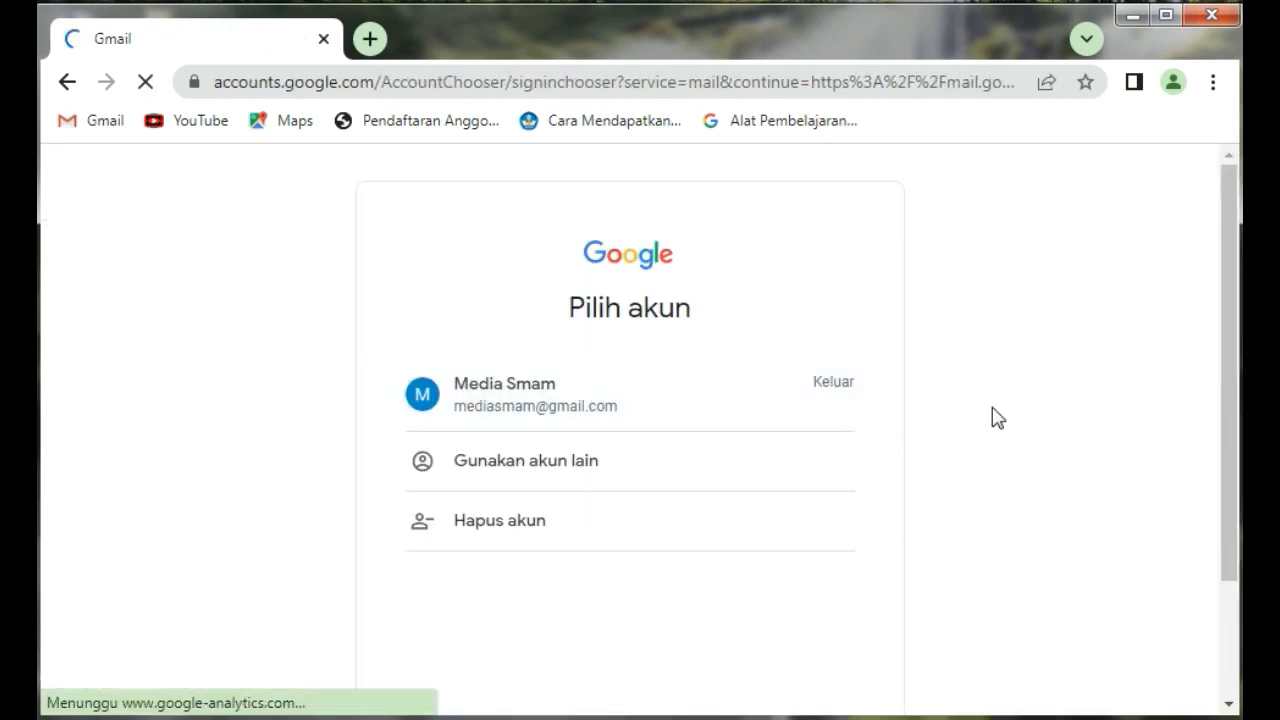
left_click(592, 413)
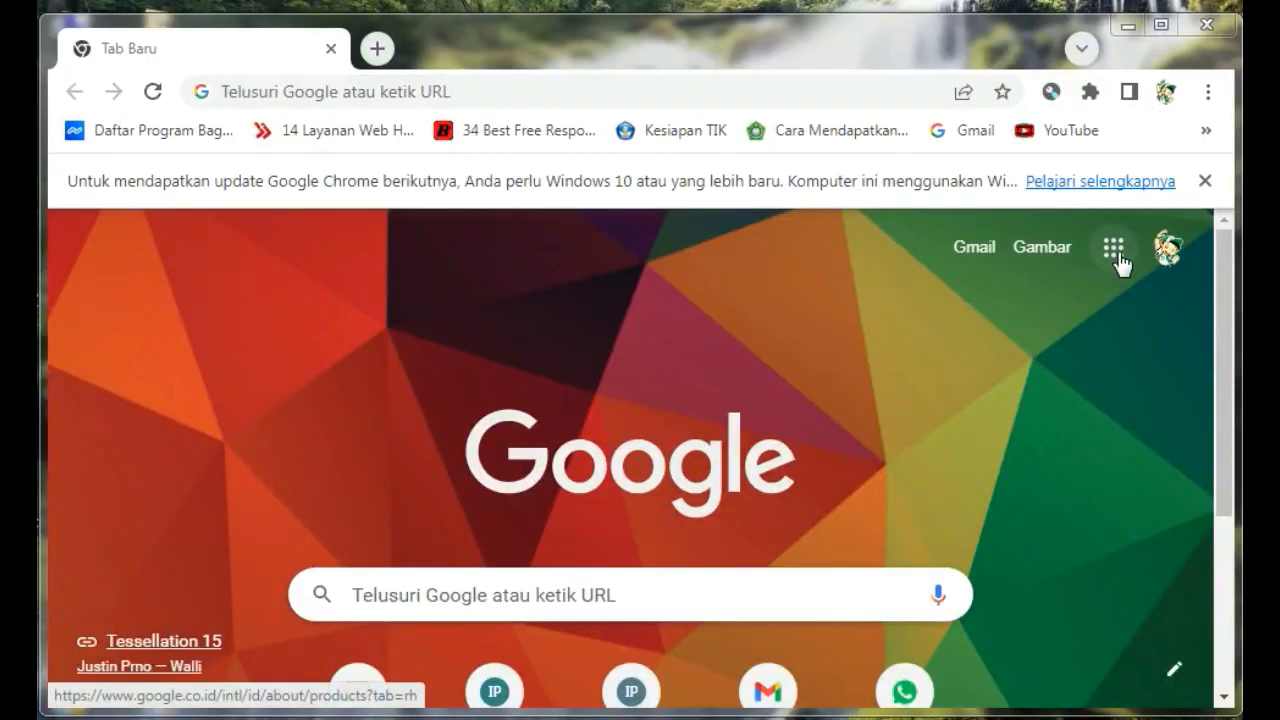
Switch to the signed-in Chrome window and open the Gmail inbox from the Google apps
left_click(1116, 254)
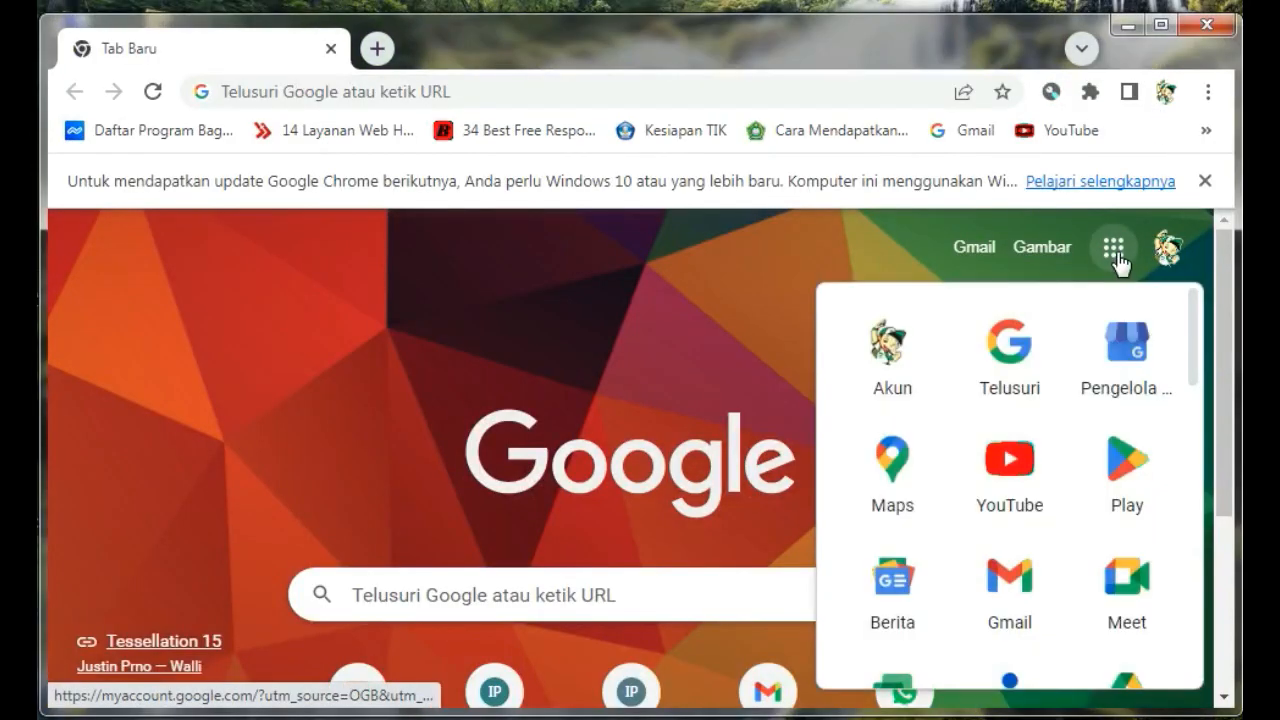
scroll(1025, 520, "down", 1)
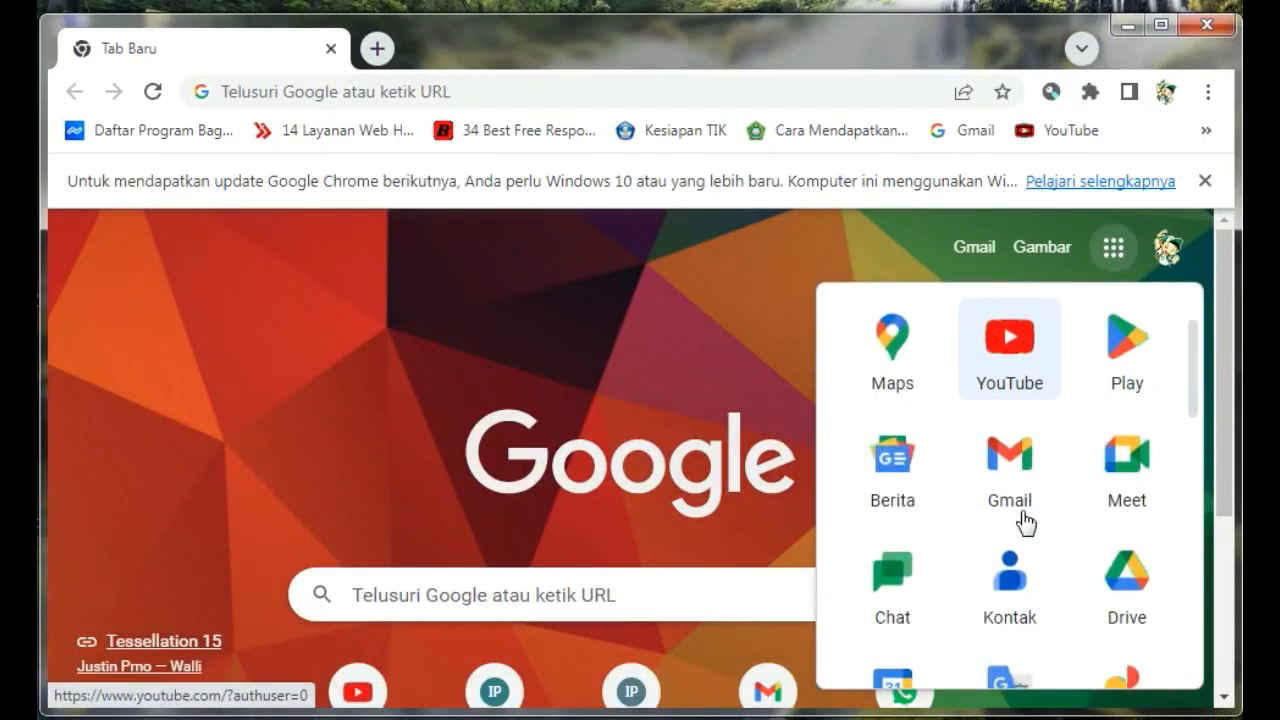
left_click(1009, 487)
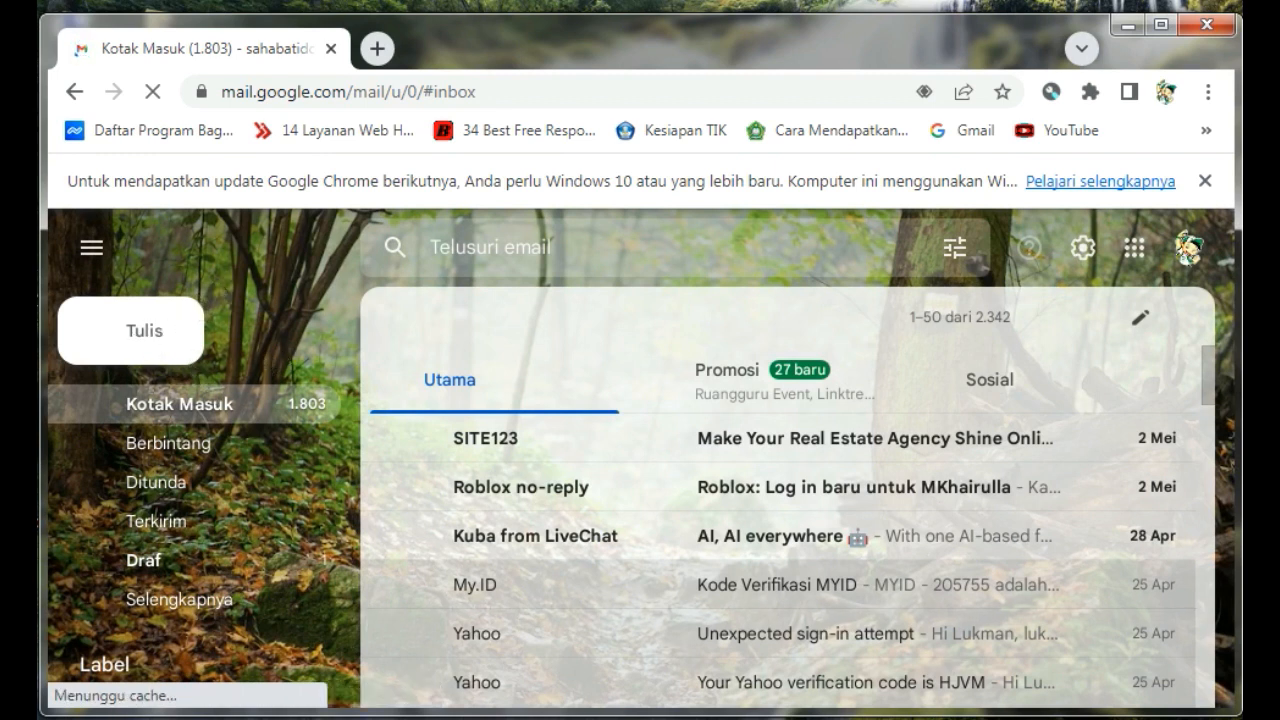
mouse_move(200, 279)
left_mouse_down()
mouse_move(38, 270)
mouse_move(195, 372)
mouse_move(200, 288)
left_mouse_up()
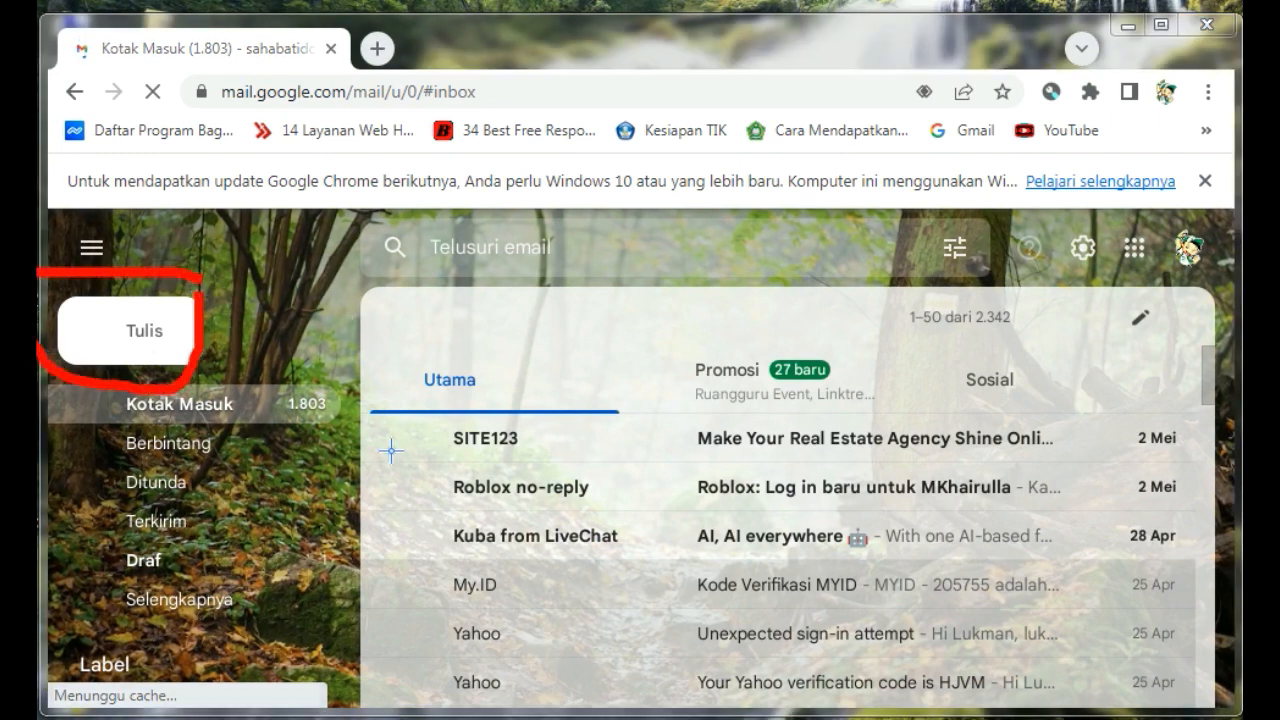
key("Escape")
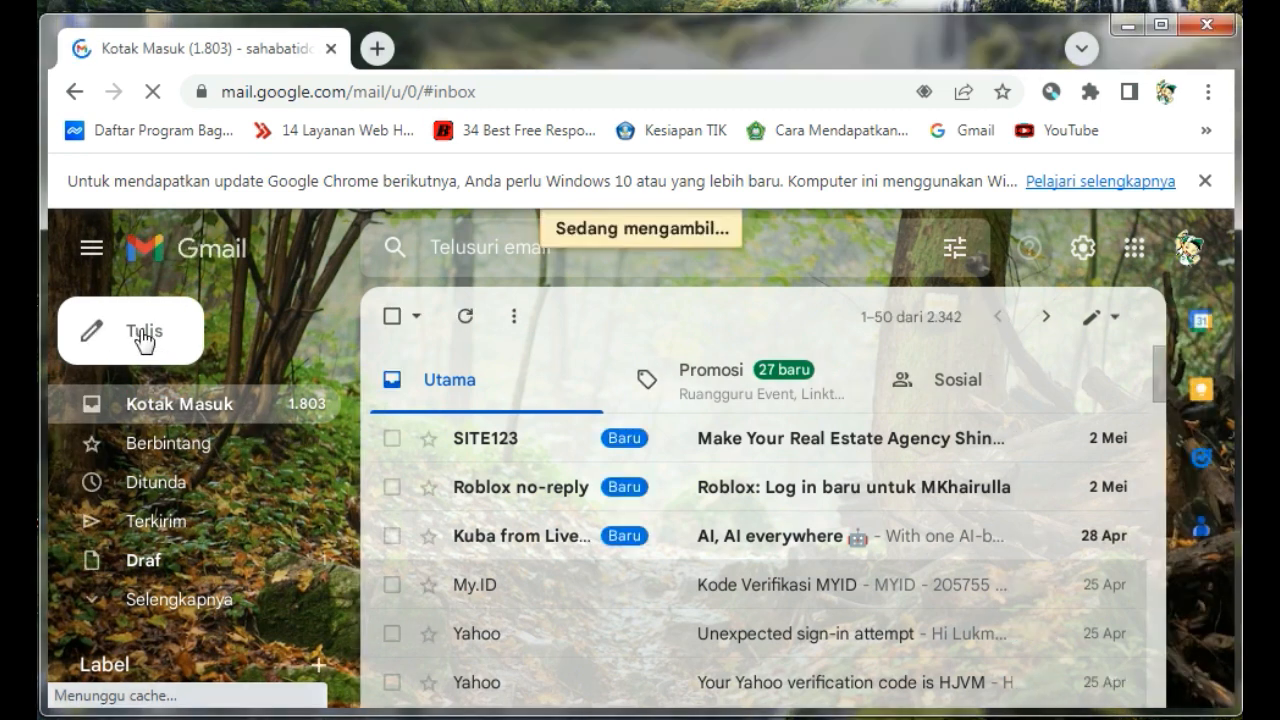
Compose a new email message and enter the recipient's e-mail address
left_click(143, 341)
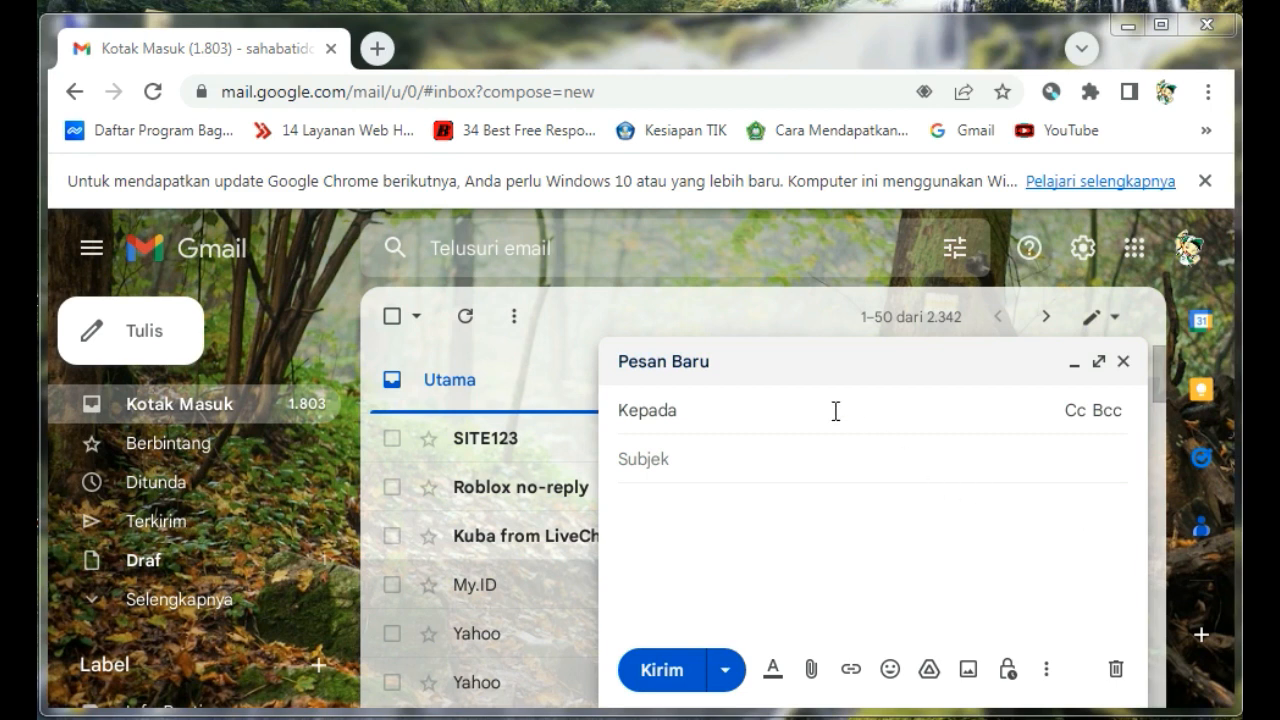
key("ctrl+v")
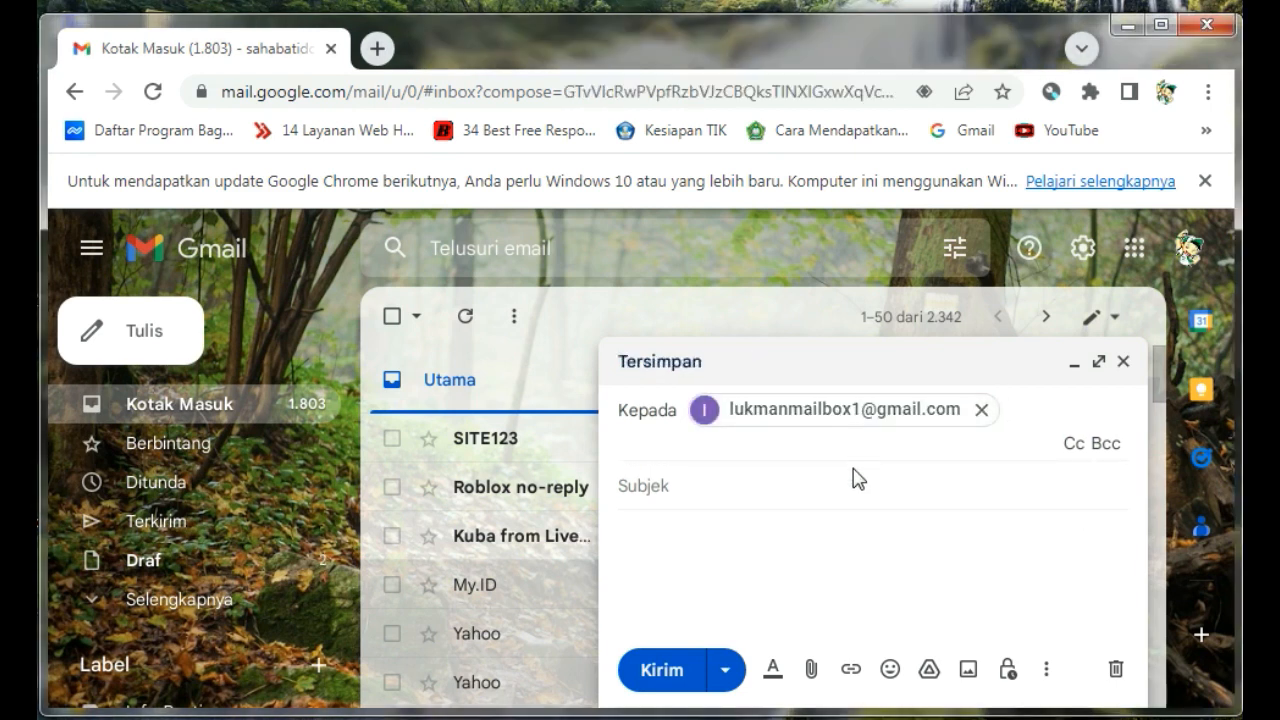
key("Tab")
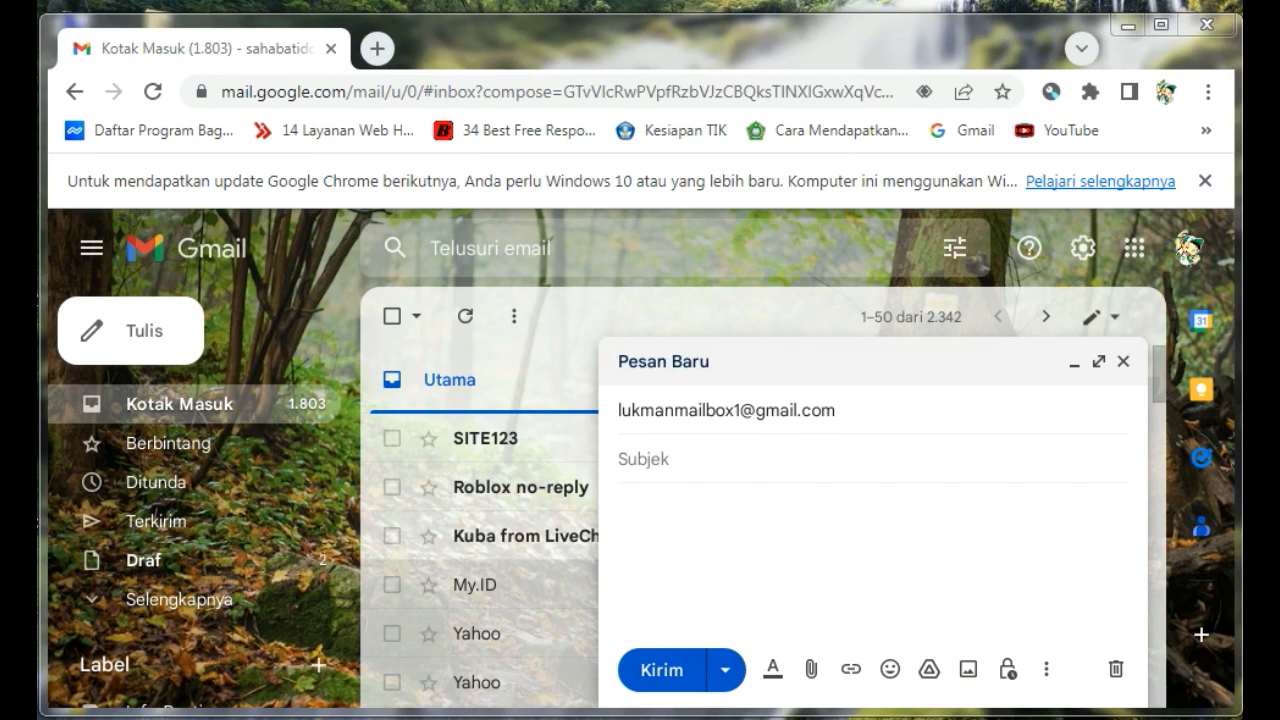
Enter the subject "Kirim dokumen ujian praktek TIK, Nama kamu" and paste the body with greeting, name, class and attachment note
left_click(726, 459)
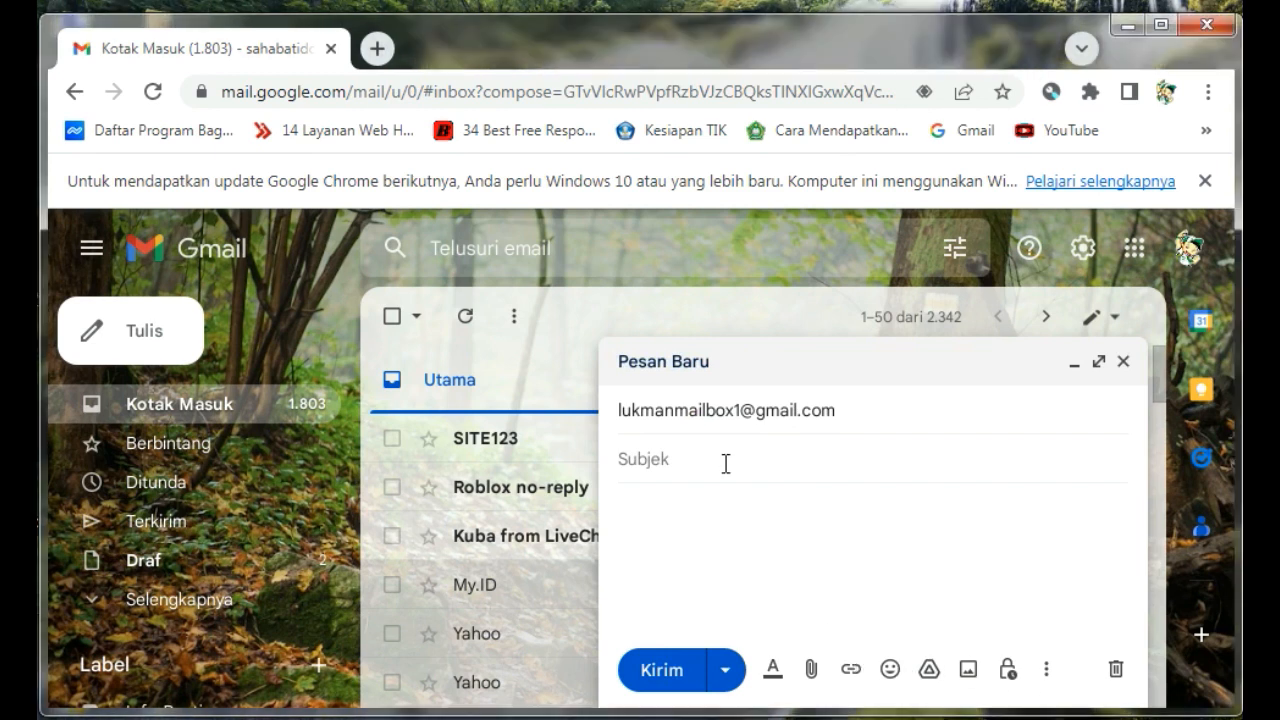
type("Kirim dokumen ujian praktek TIK, Nama kamu")
left_click(783, 573)
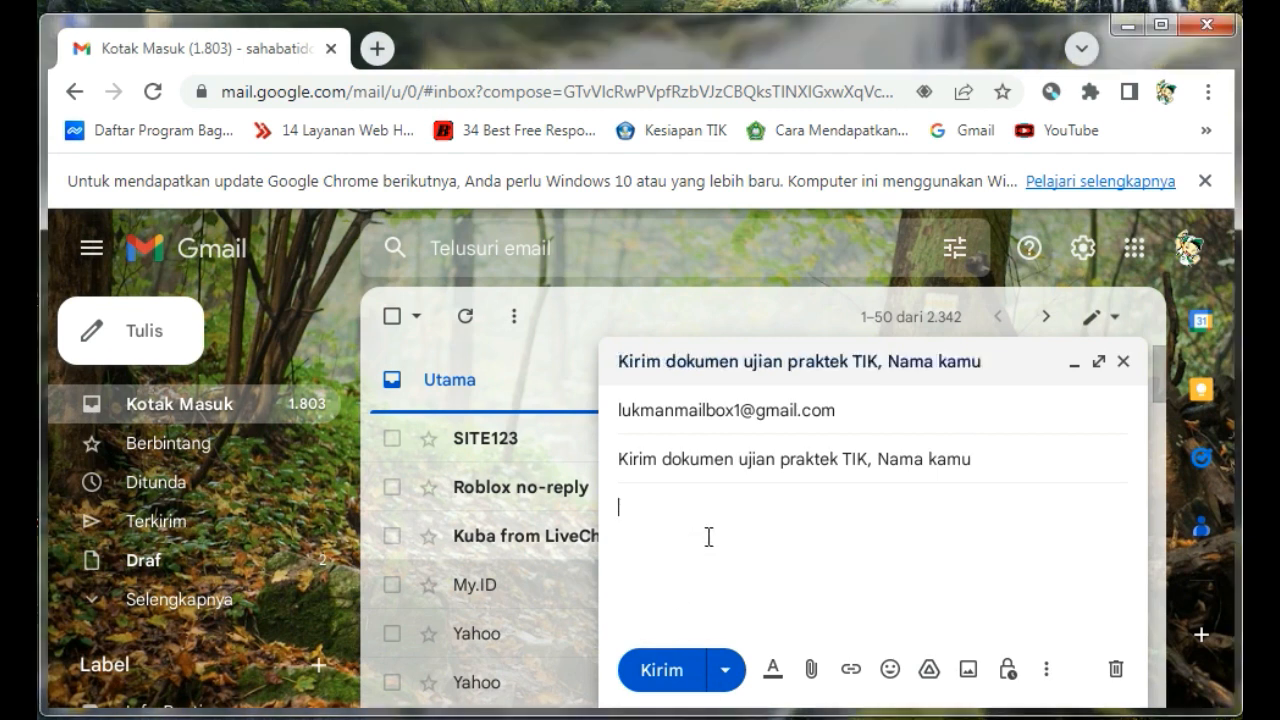
type("Assalaamualaikum warahmatullahi wabarakatuh Izinkan saya : Nama kamu Kelas : ...... Bersama email ini ingin kirim hasil dokumen ujian praktek yang sudah di lampirkan")
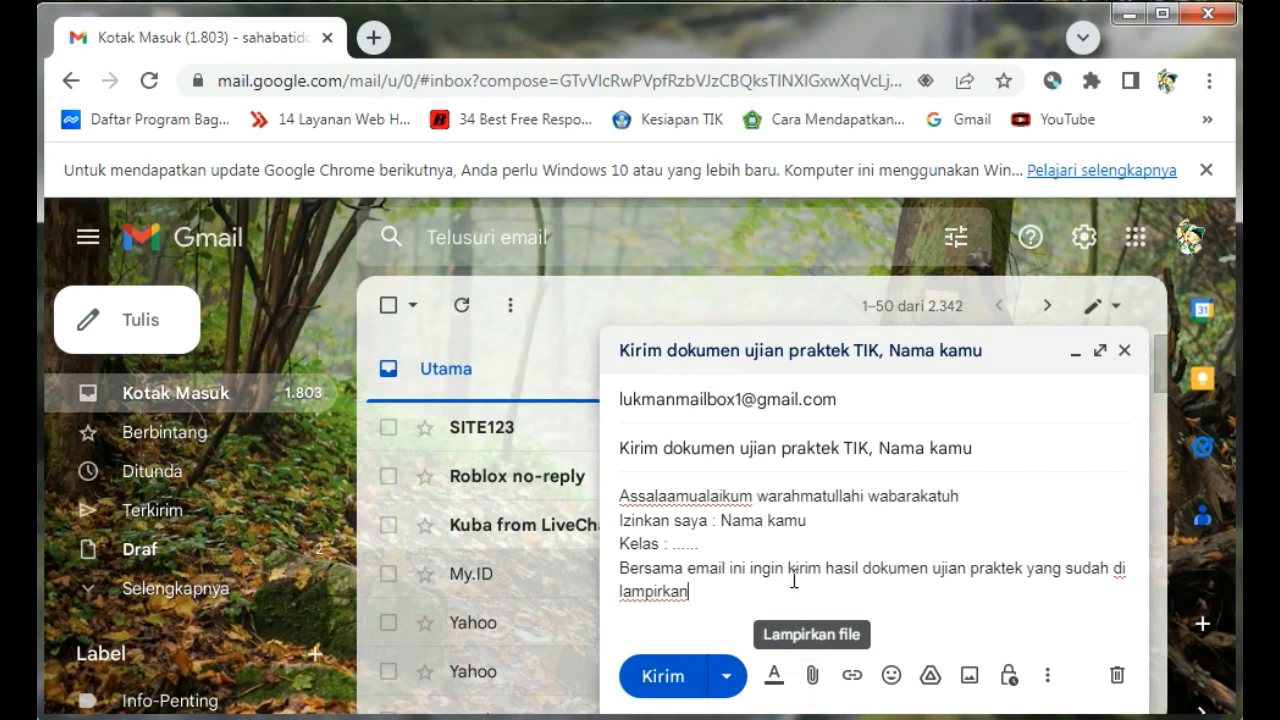
left_click_drag(621, 497, 961, 498)
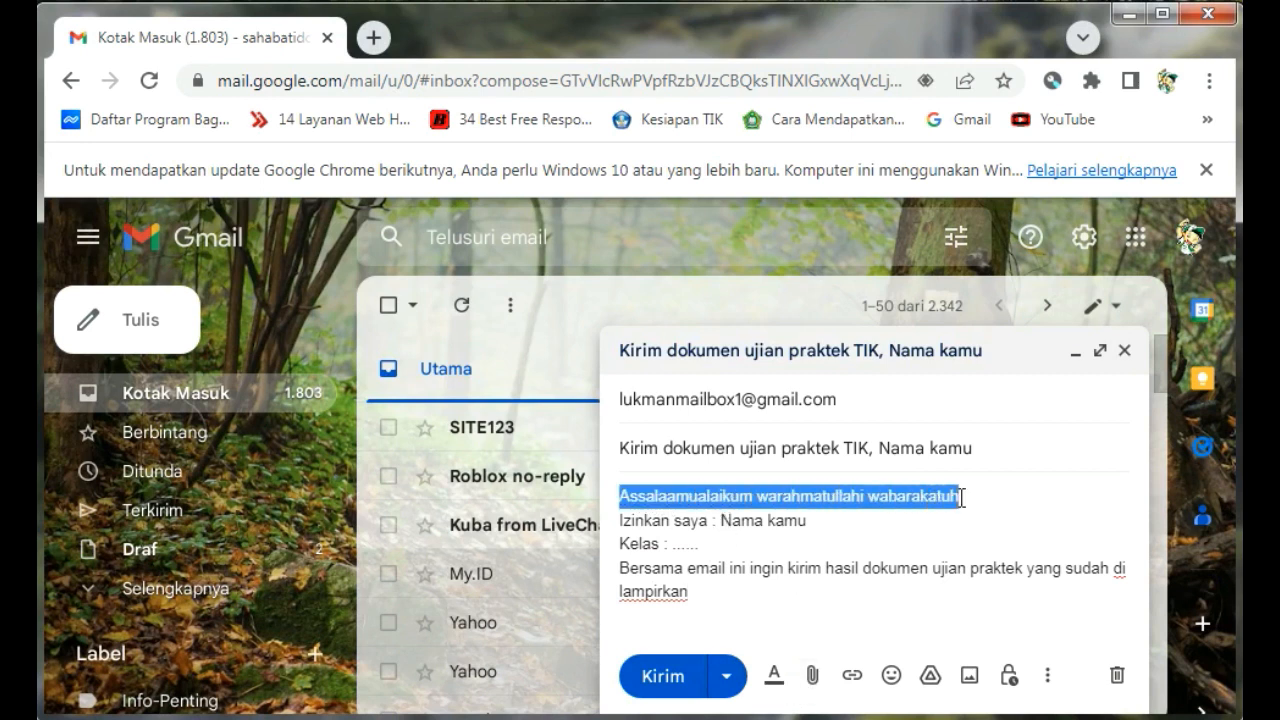
left_click(1049, 680)
left_click(1050, 682)
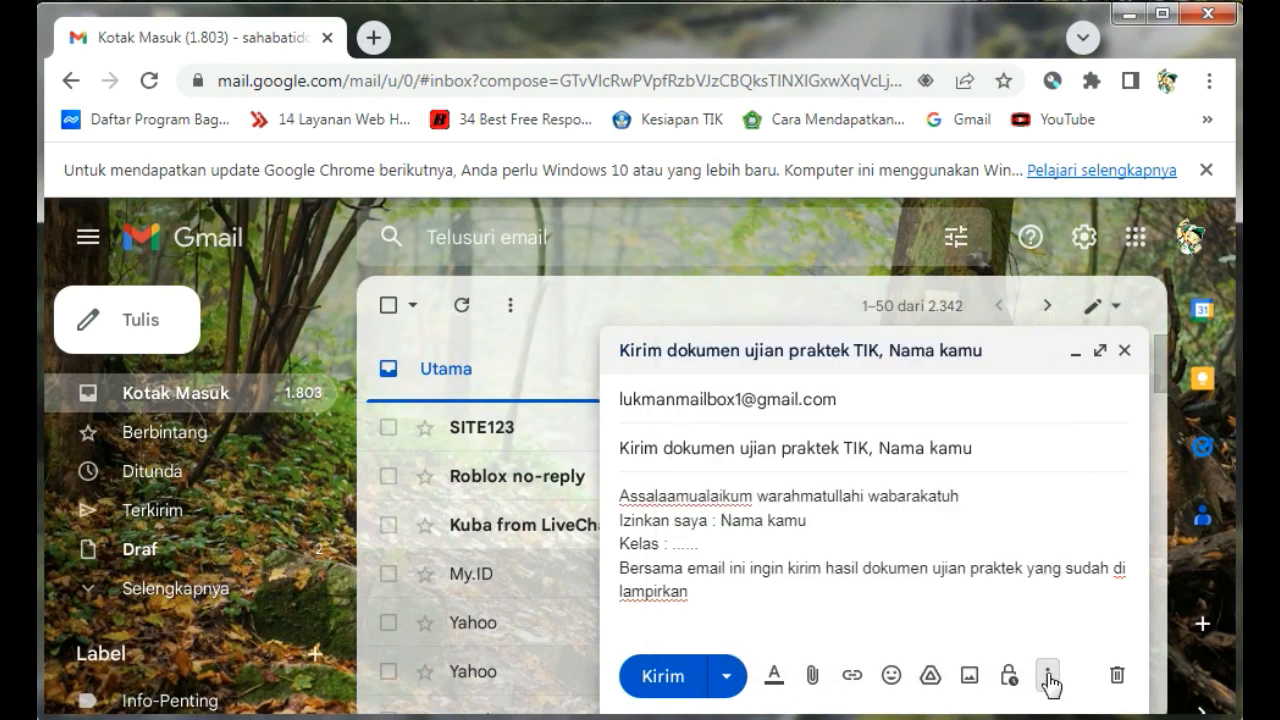
left_click(910, 617)
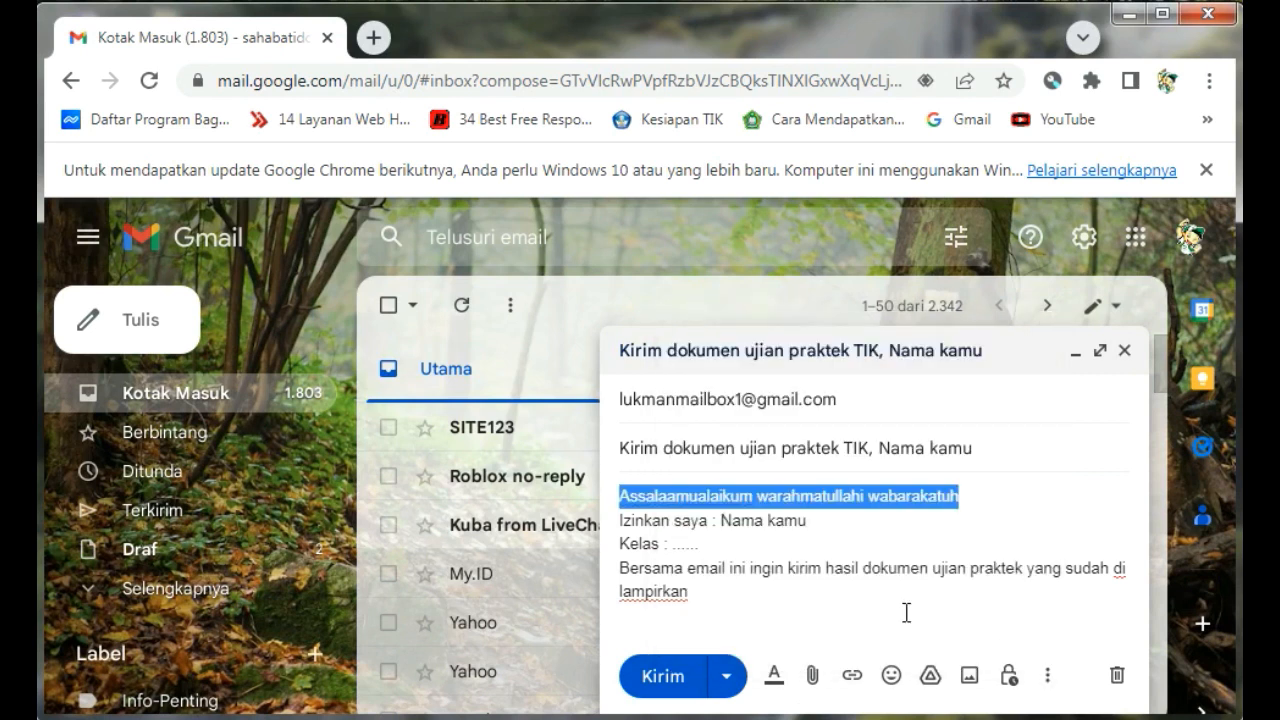
left_click(780, 555)
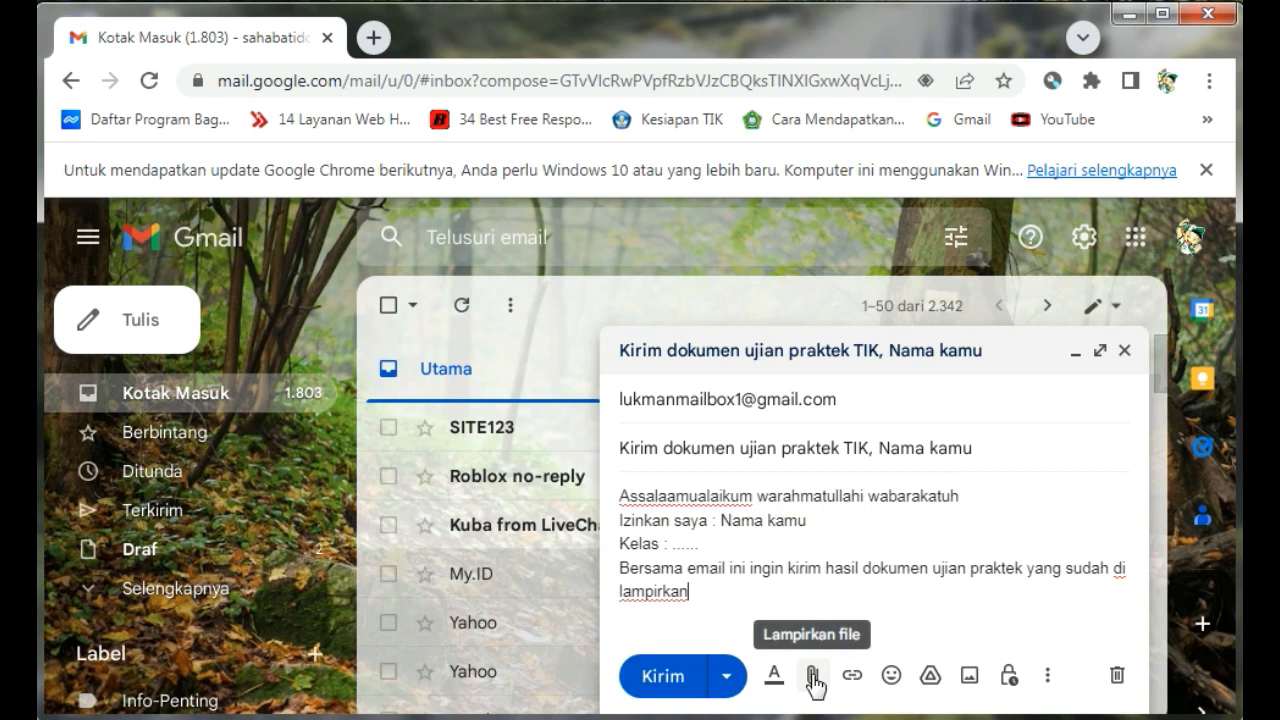
mouse_move(808, 626)
left_mouse_down()
mouse_move(806, 708)
mouse_move(825, 643)
mouse_move(808, 626)
left_mouse_up()
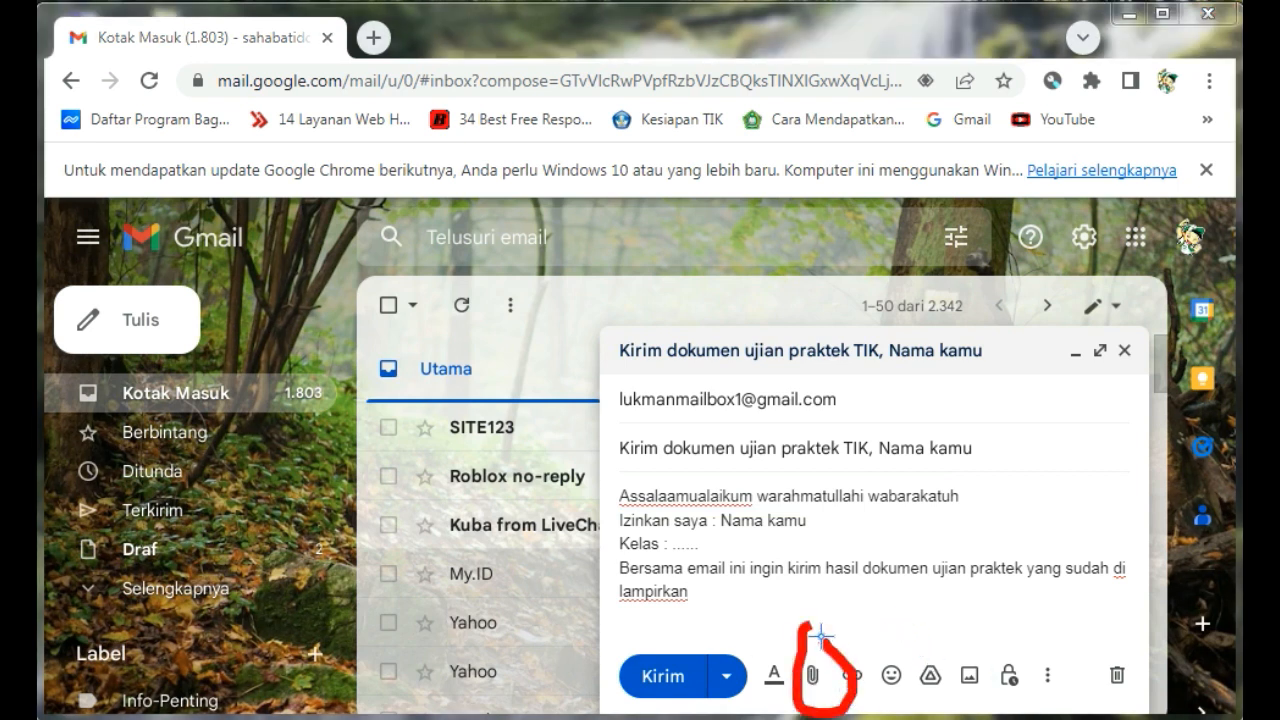
key("Escape")
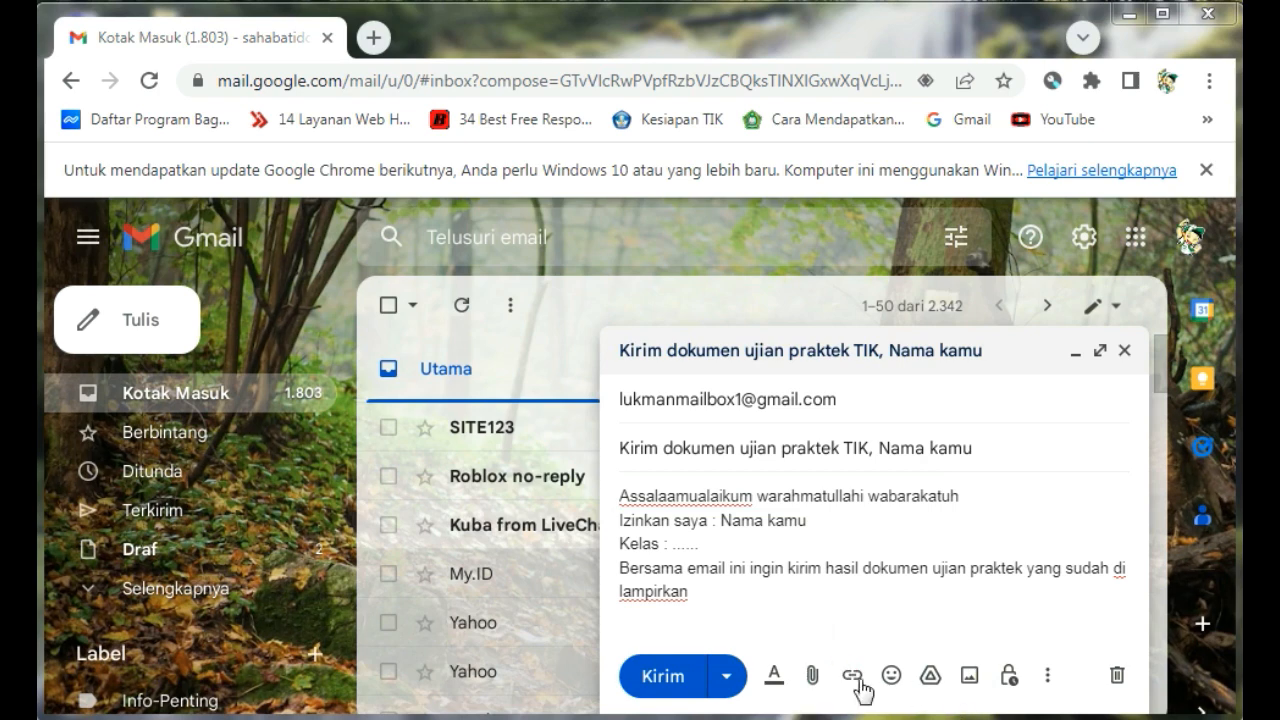
Attach the Word file Nama Kamu-UPMTs_IX A from the Documents library to the email
left_click(812, 677)
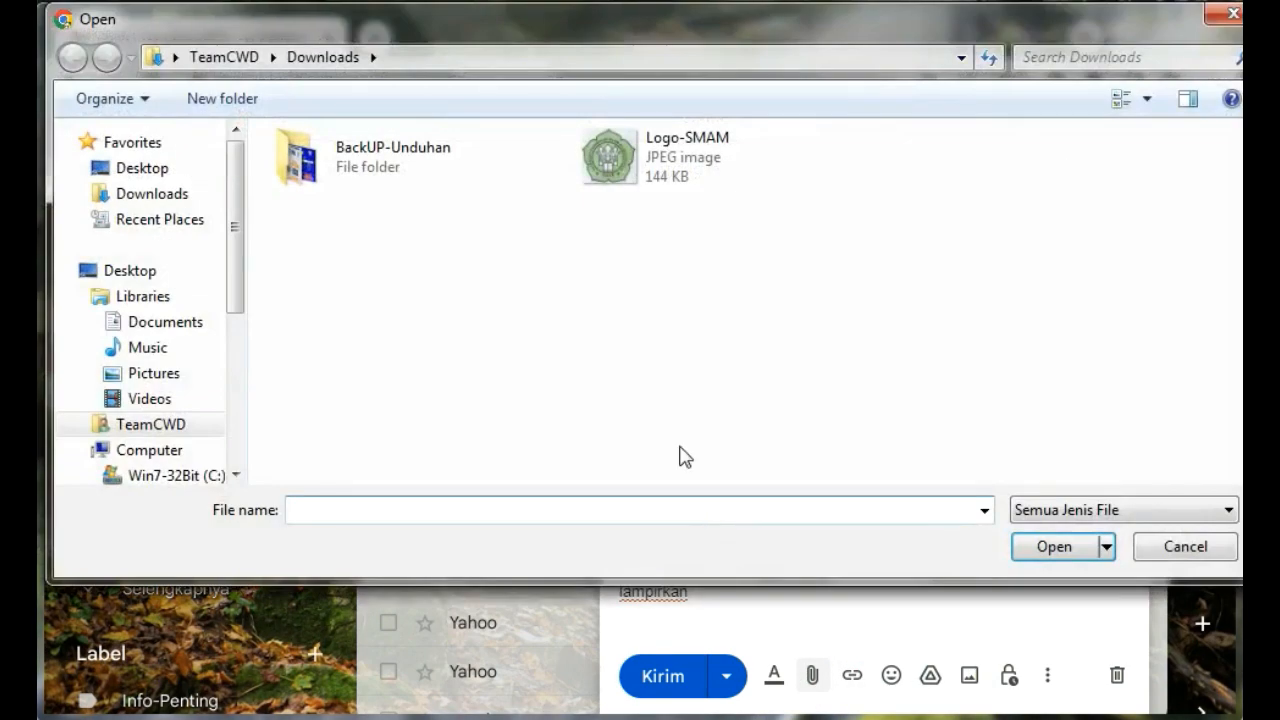
left_click(115, 322)
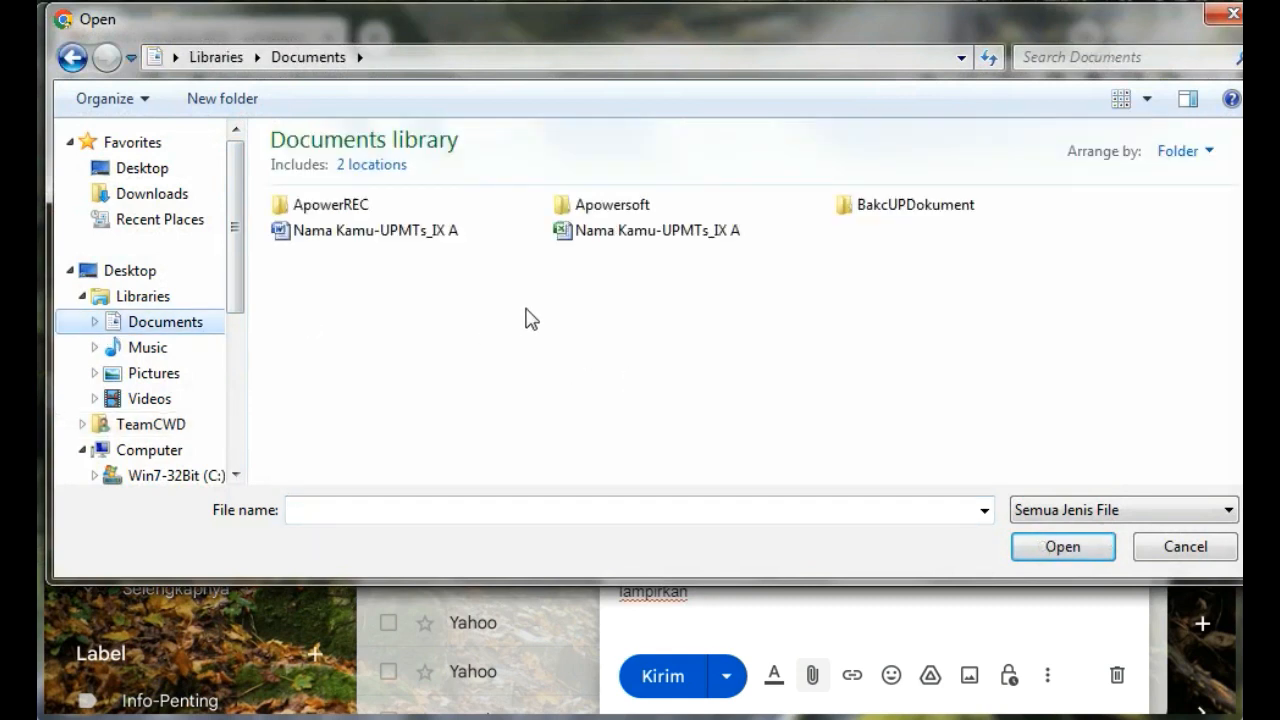
left_click(428, 238)
left_click(1052, 546)
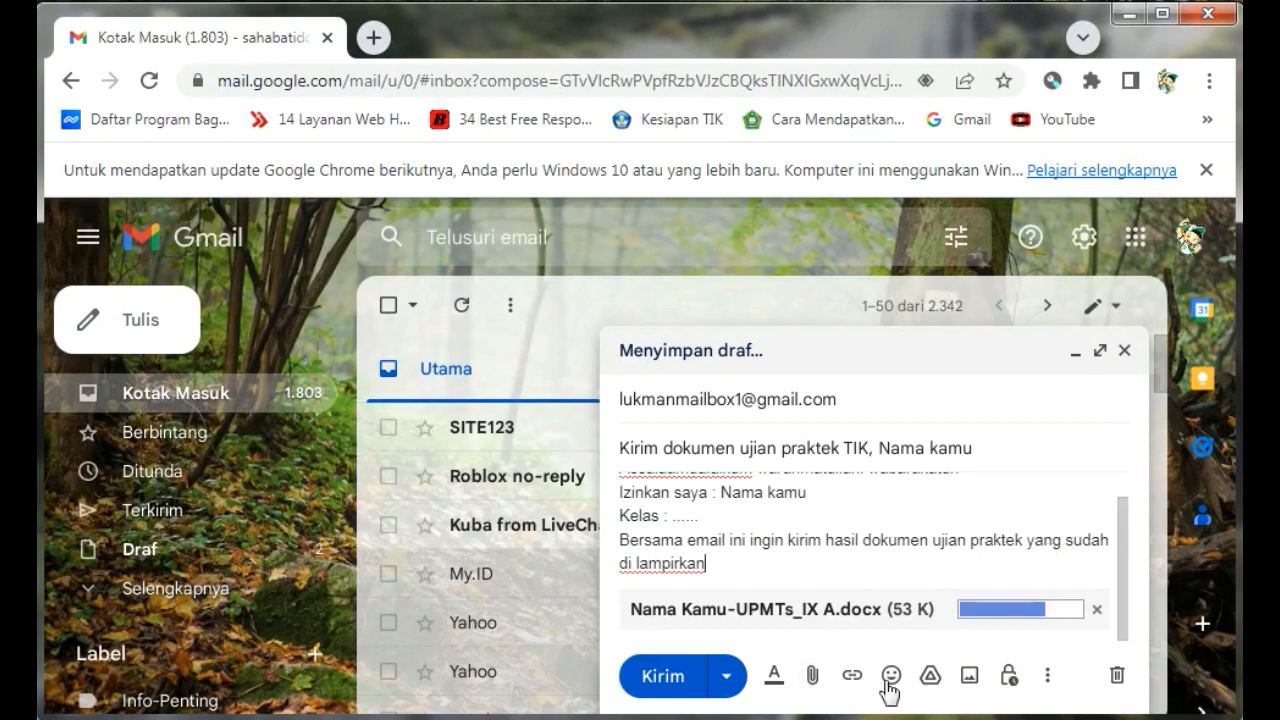
Attach the Excel file Nama Kamu-UPMTs_IX A to the email and send the message
left_click(813, 678)
left_click(630, 238)
left_click(1045, 552)
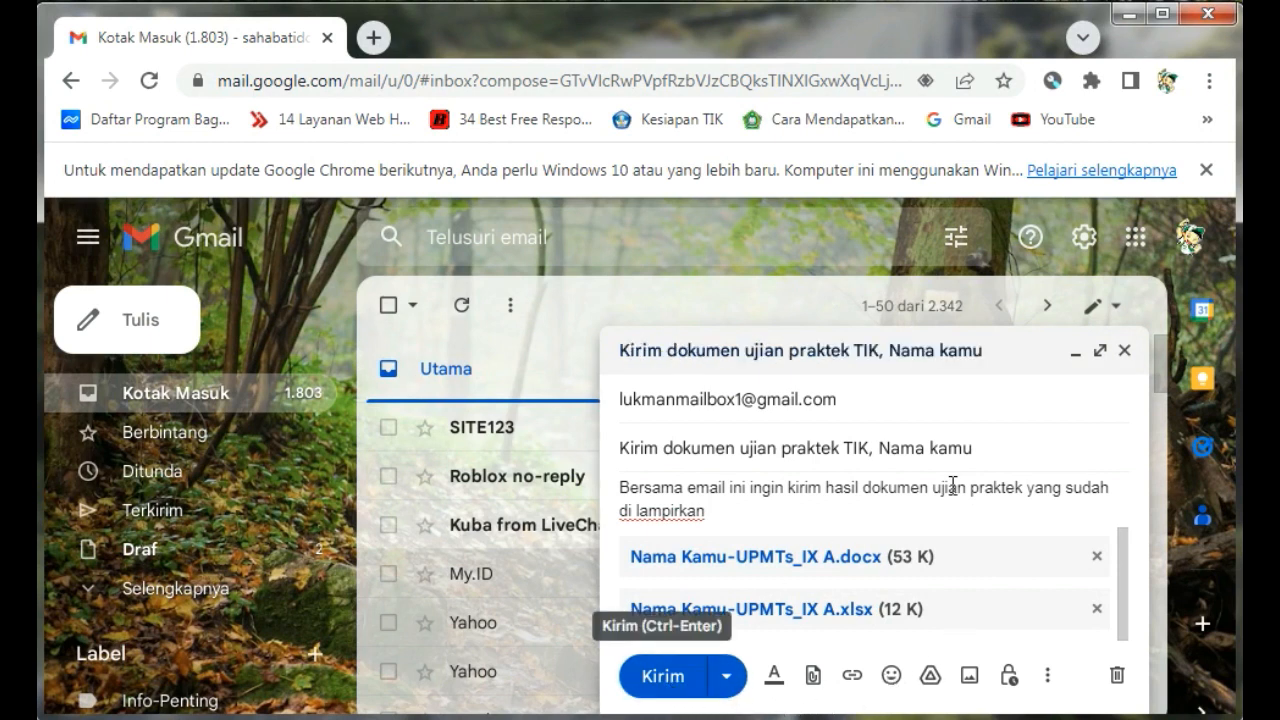
left_click(657, 680)
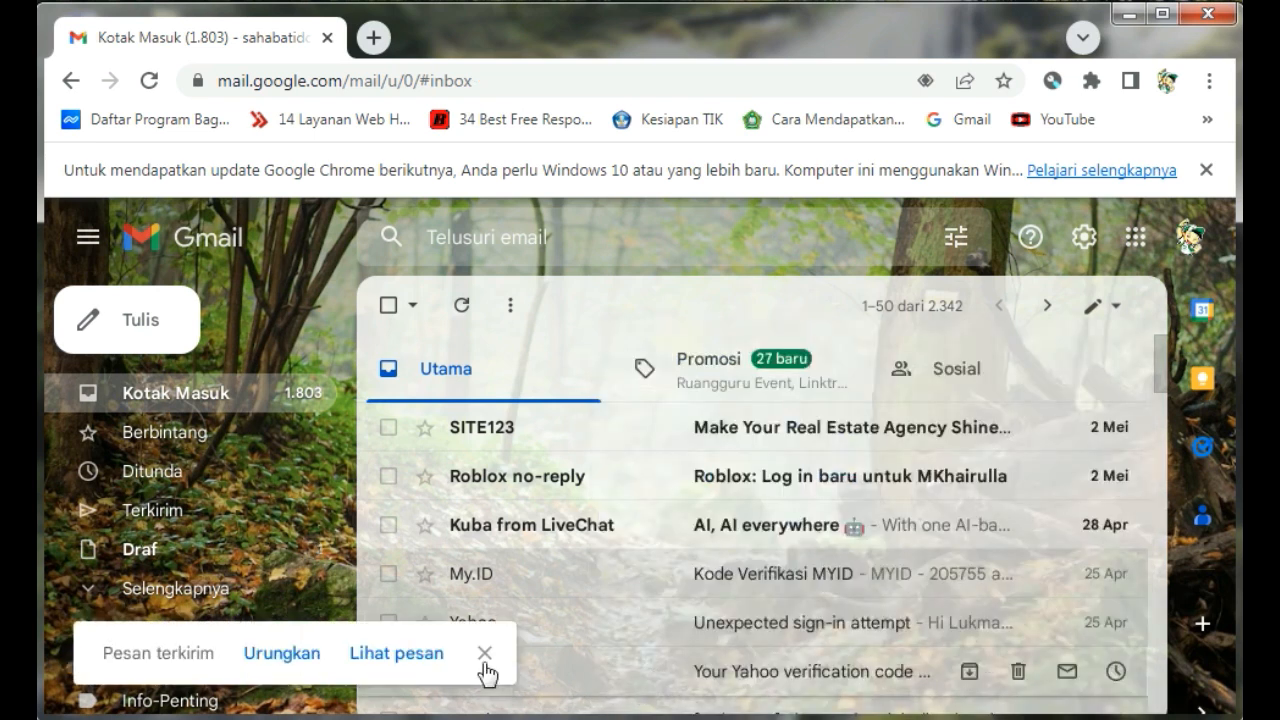
Check the message "Kirim dokumen ujian praktek TIK, Nama kamu" among the sent mail and return to the inbox
left_click(170, 515)
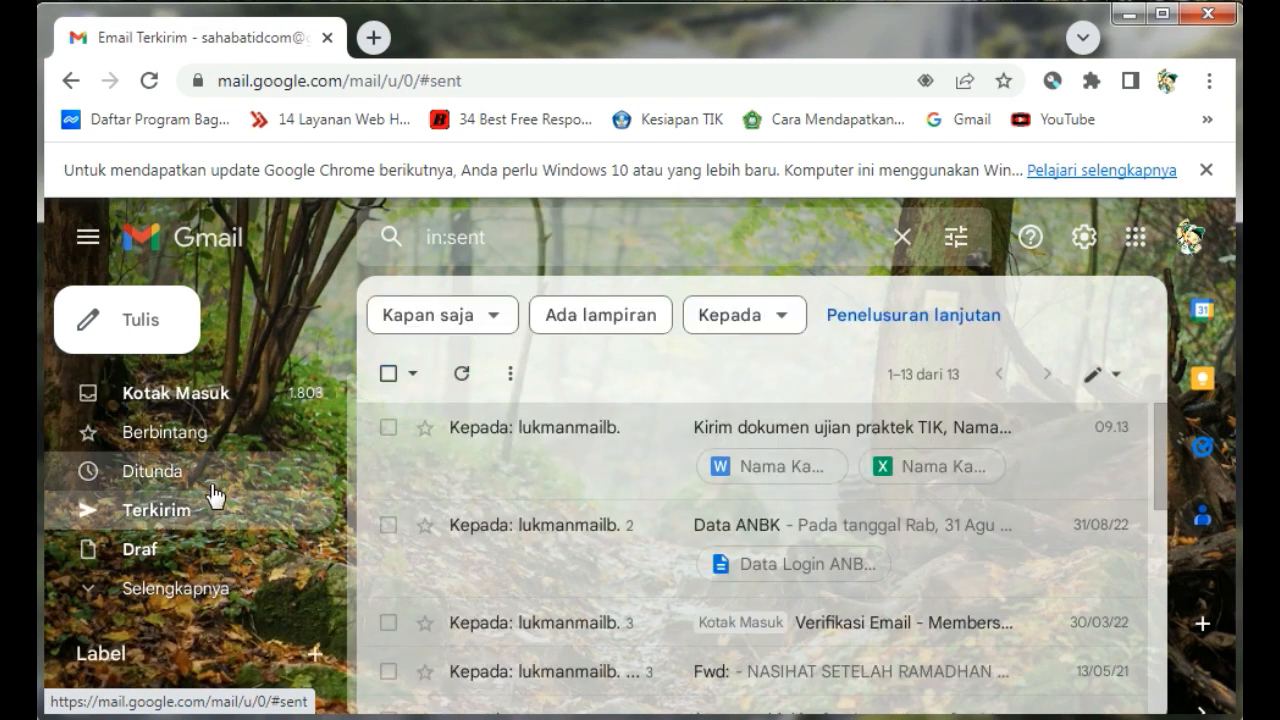
left_click(760, 430)
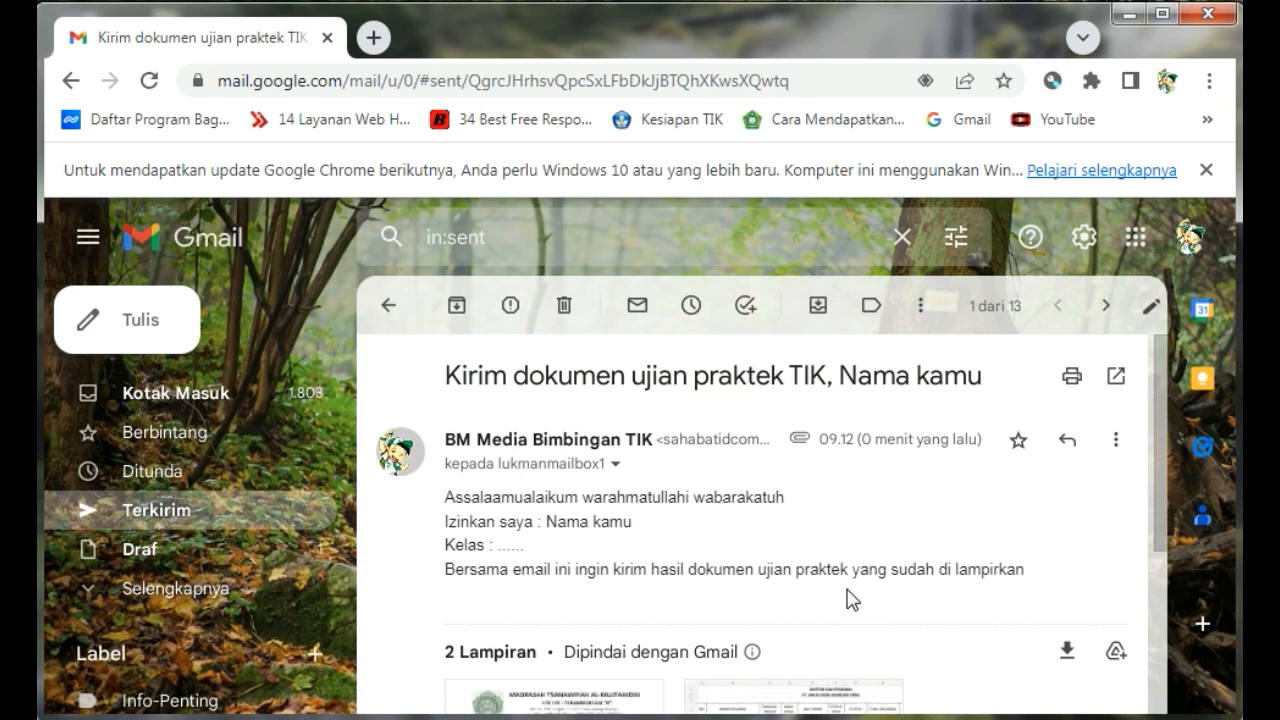
left_click(175, 393)
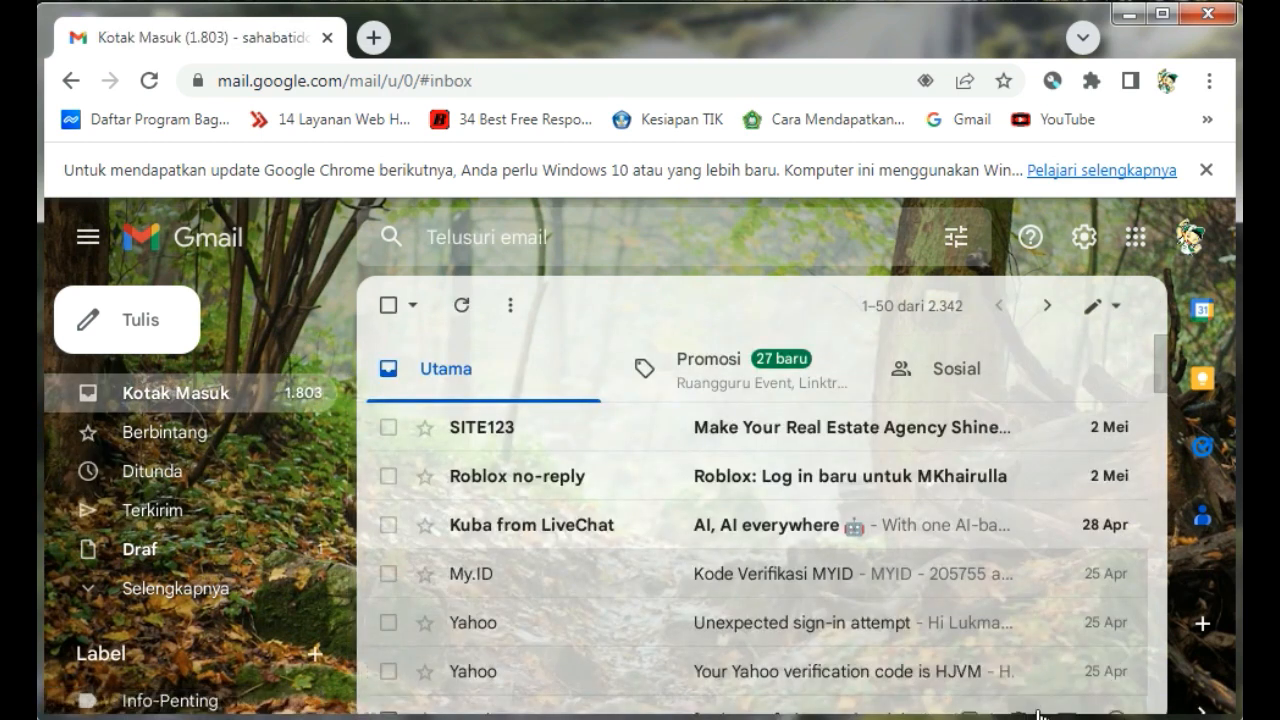